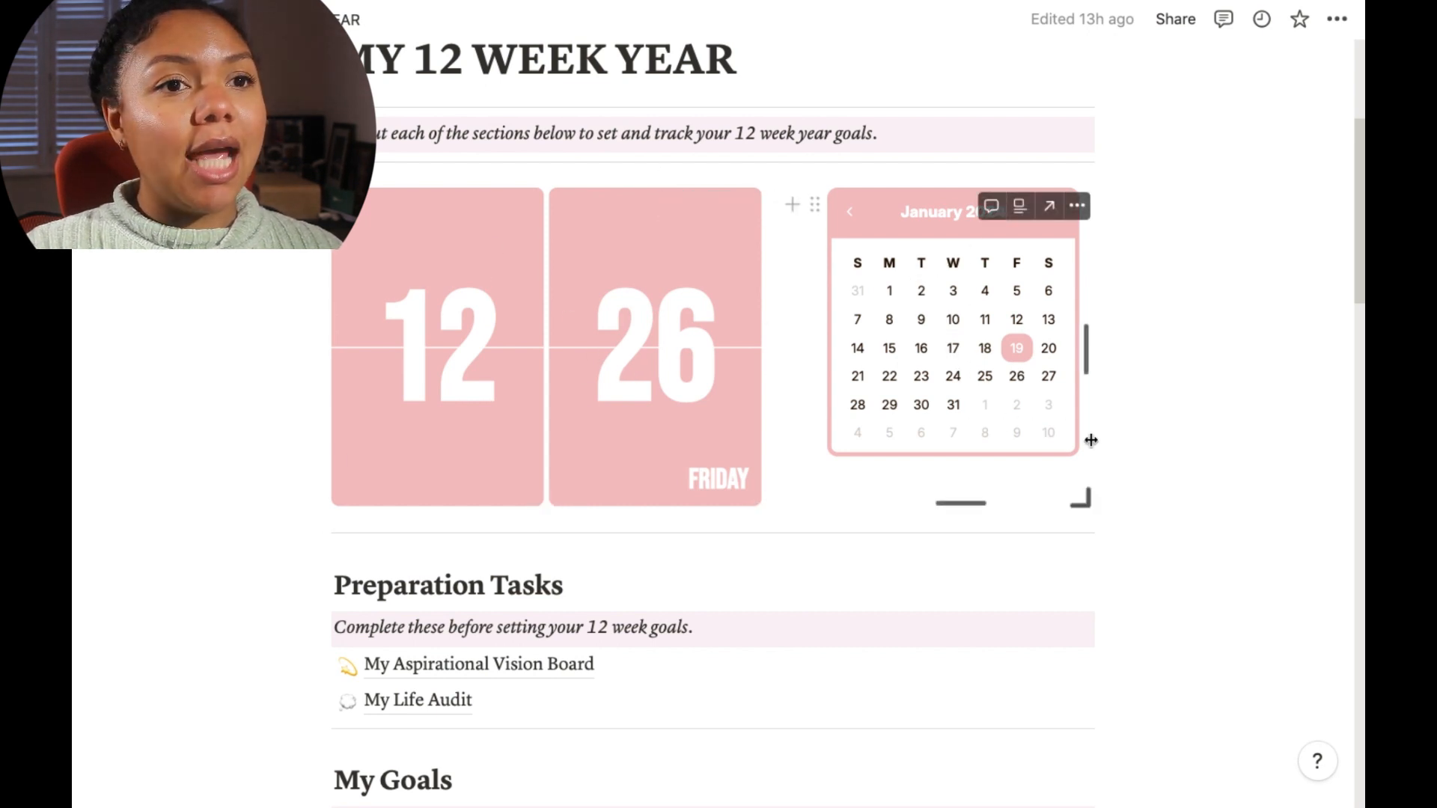
Step: Open the My Aspirational Vision Board page from the Preparation Tasks section
{"action": "scroll", "coordinate": [738, 327], "scroll_direction": "down", "scroll_amount": 6}
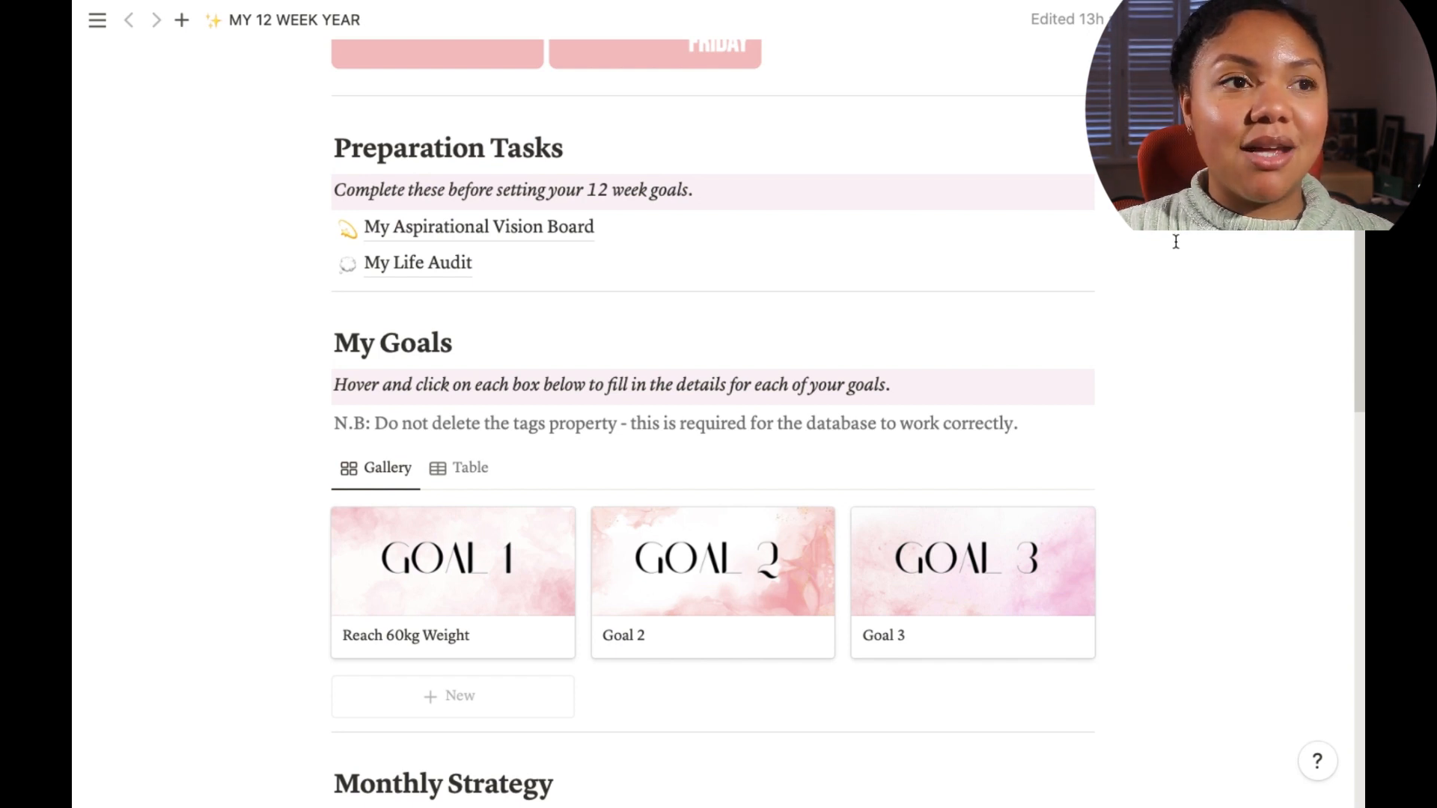
{"action": "left_click", "coordinate": [563, 234]}
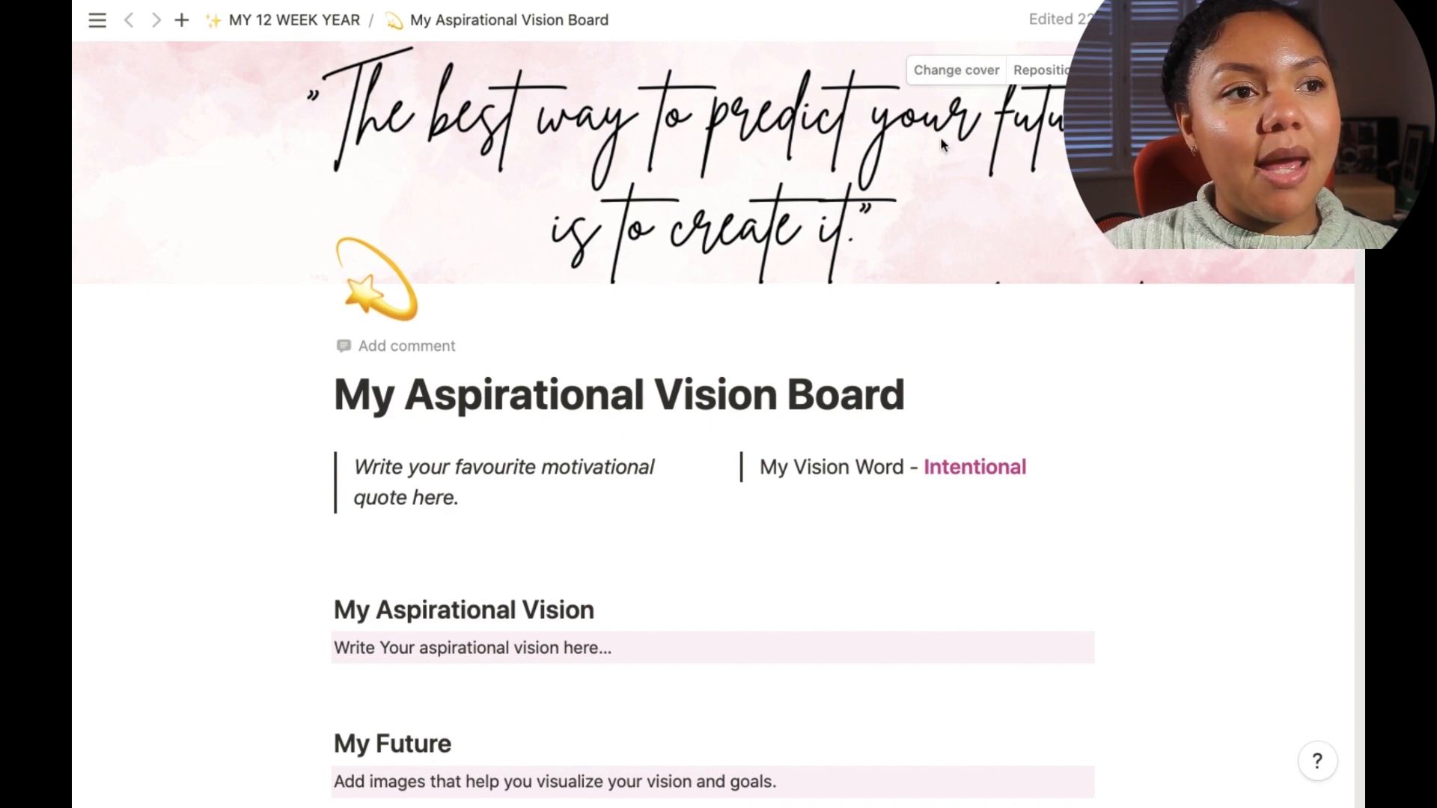
Step: Replace the motivational quote placeholder with "Discipline is the bridge between a goal and success."
{"action": "scroll", "coordinate": [890, 402], "scroll_direction": "down", "scroll_amount": 3}
{"action": "scroll", "coordinate": [890, 402], "scroll_direction": "down", "scroll_amount": 1}
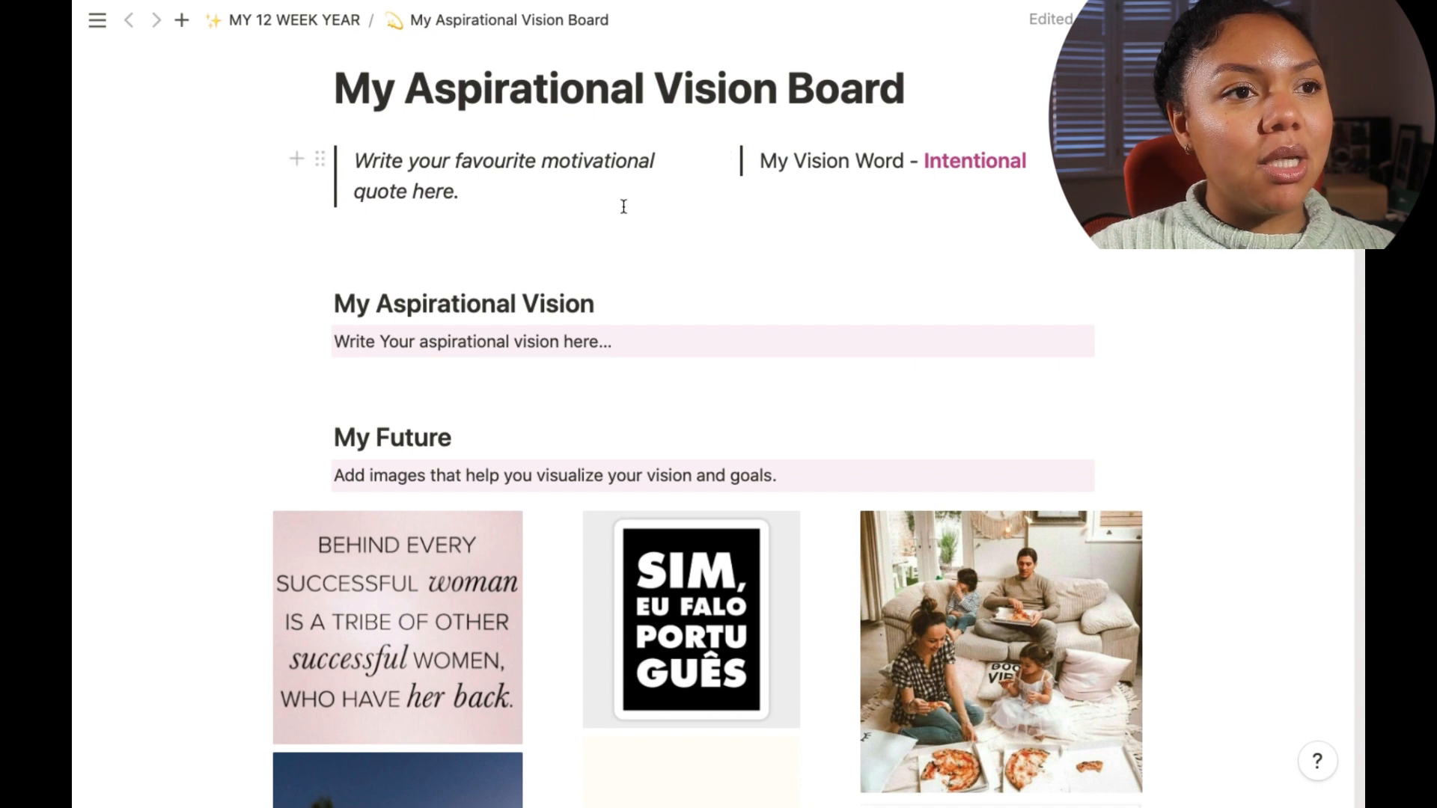
{"action": "left_click", "coordinate": [477, 197]}
{"action": "left_click_drag", "start_coordinate": [477, 197], "coordinate": [343, 163]}
{"action": "type", "text": "Disci"}
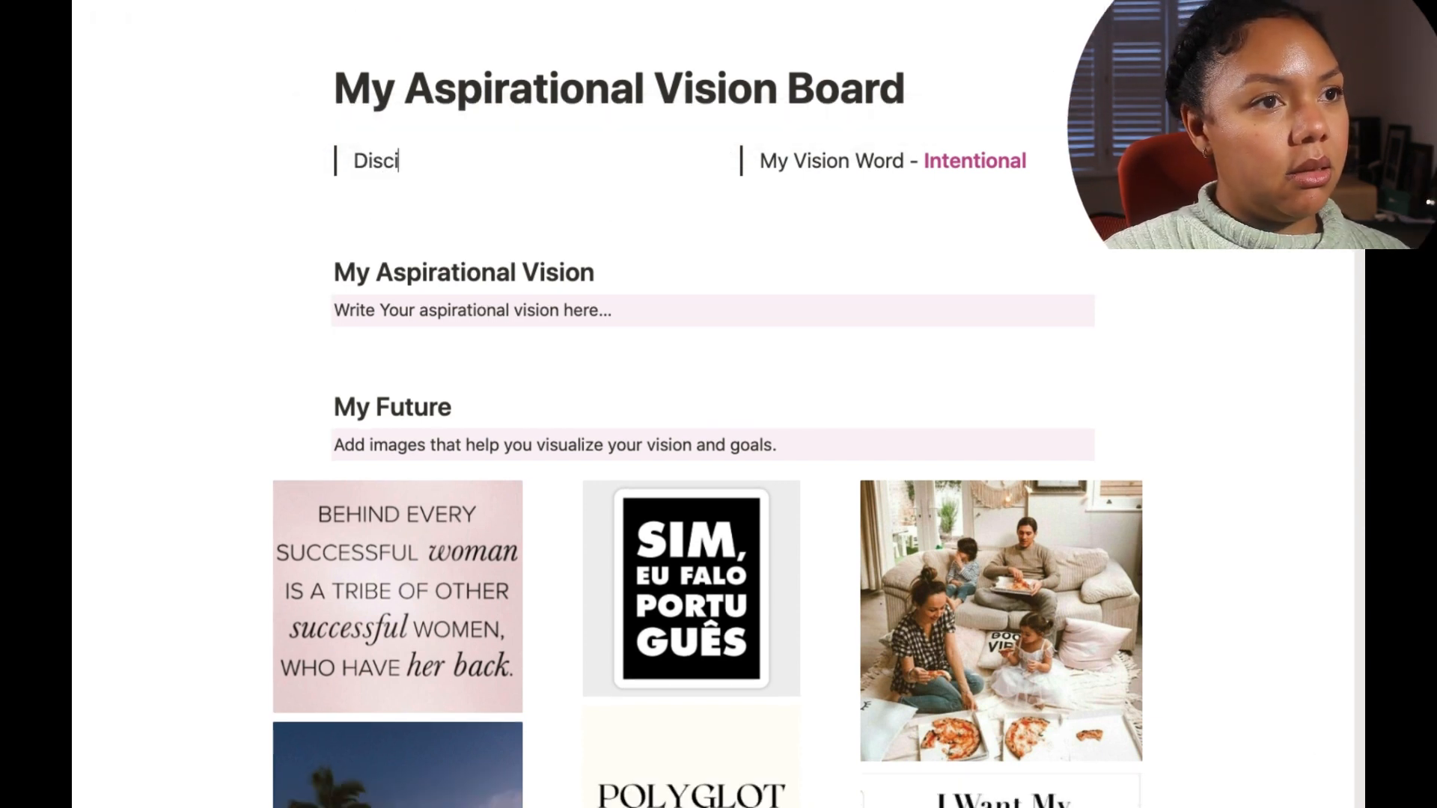
{"action": "type", "text": "pline is t"}
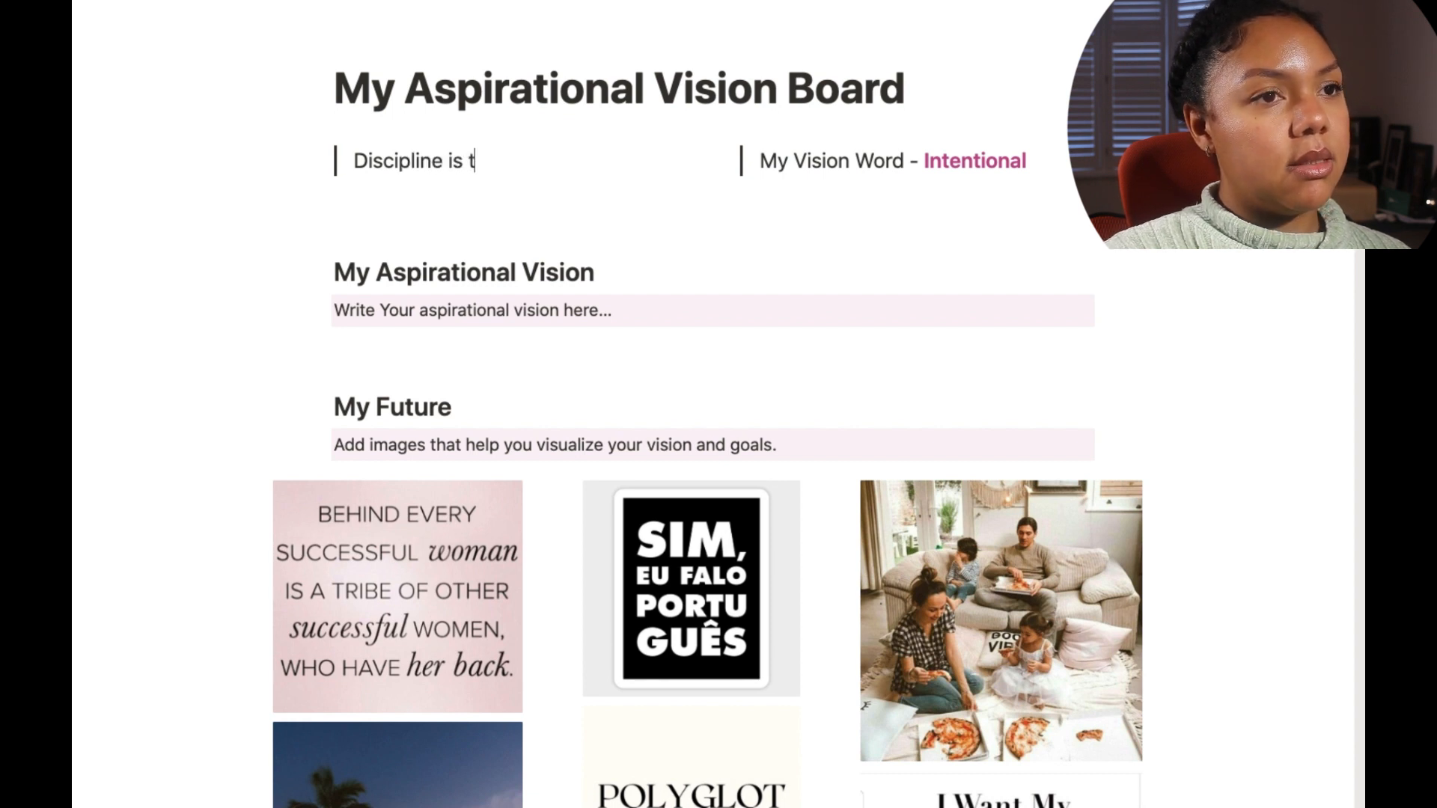
{"action": "type", "text": "he bidge"}
{"action": "key", "text": "BackSpace"}
{"action": "key", "text": "BackSpace"}
{"action": "key", "text": "BackSpace"}
{"action": "key", "text": "BackSpace"}
{"action": "type", "text": "ridge "}
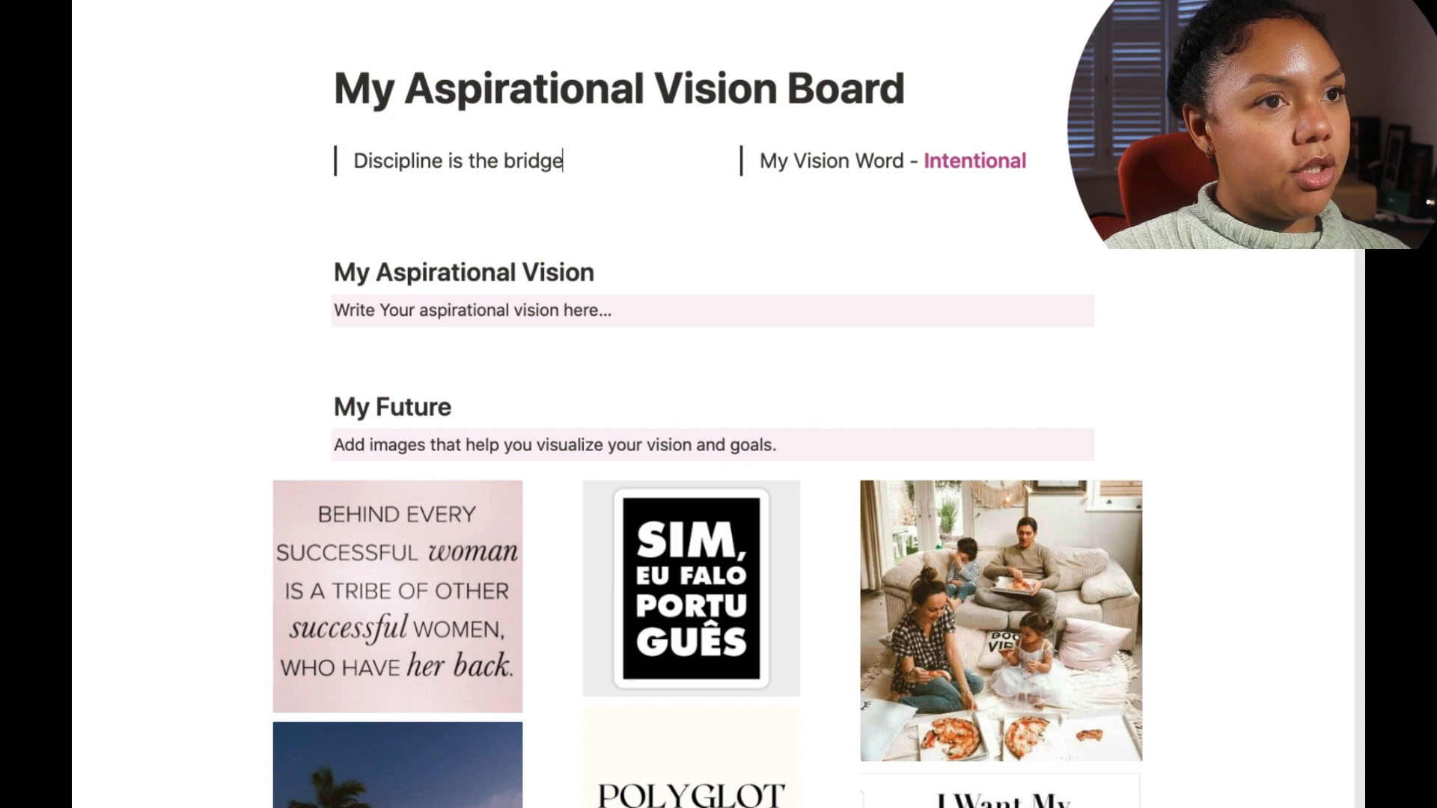
{"action": "type", "text": "between "}
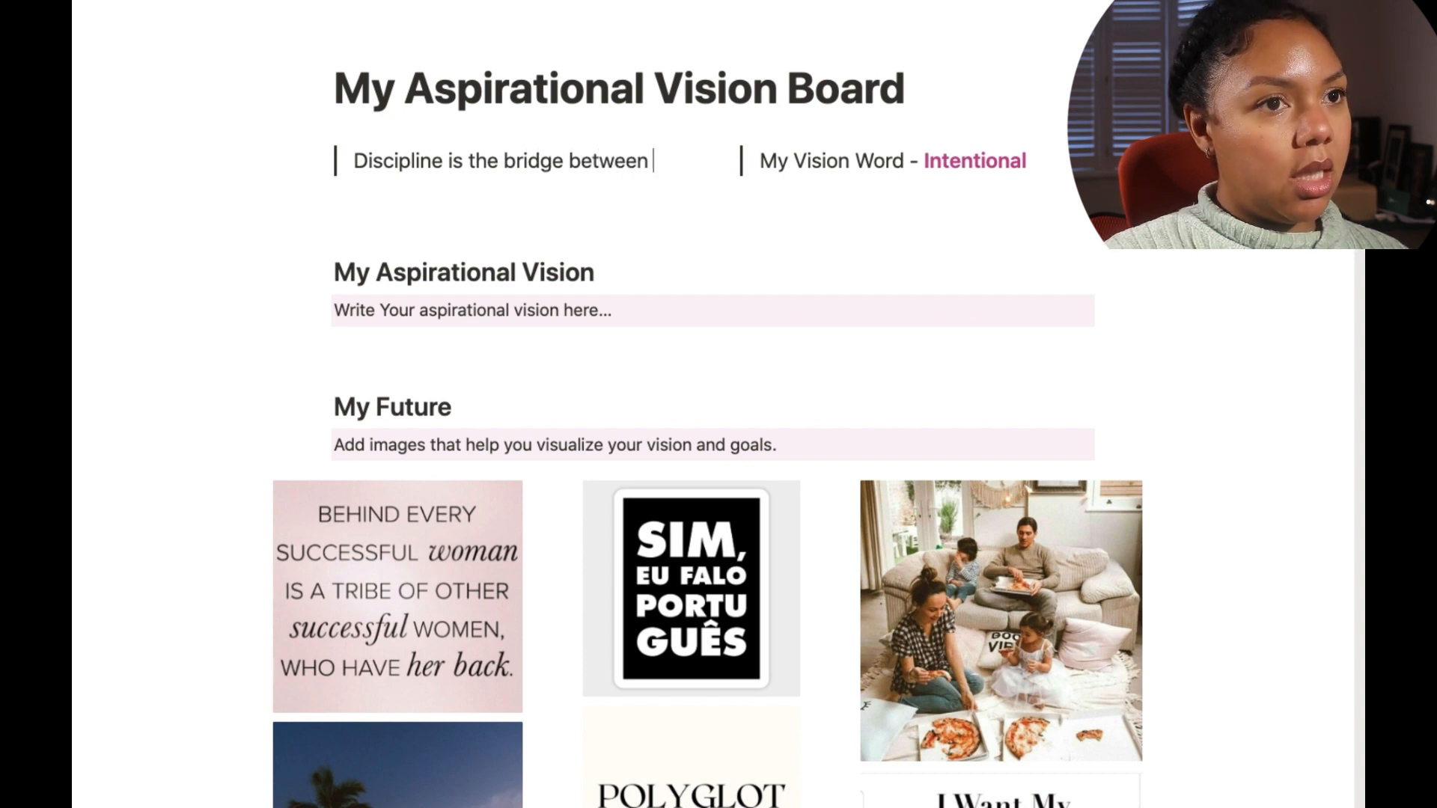
{"action": "type", "text": "a goal and "}
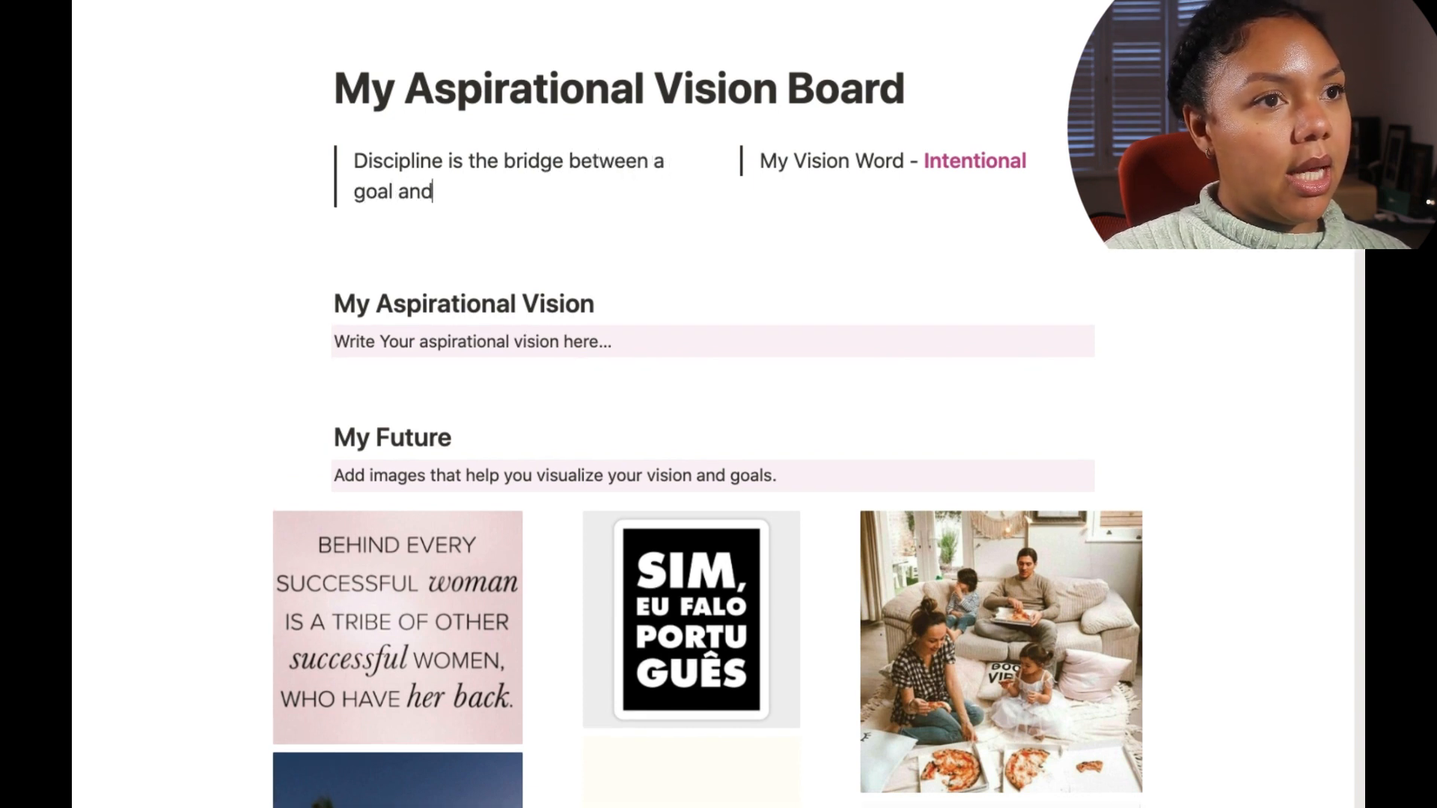
{"action": "type", "text": "success."}
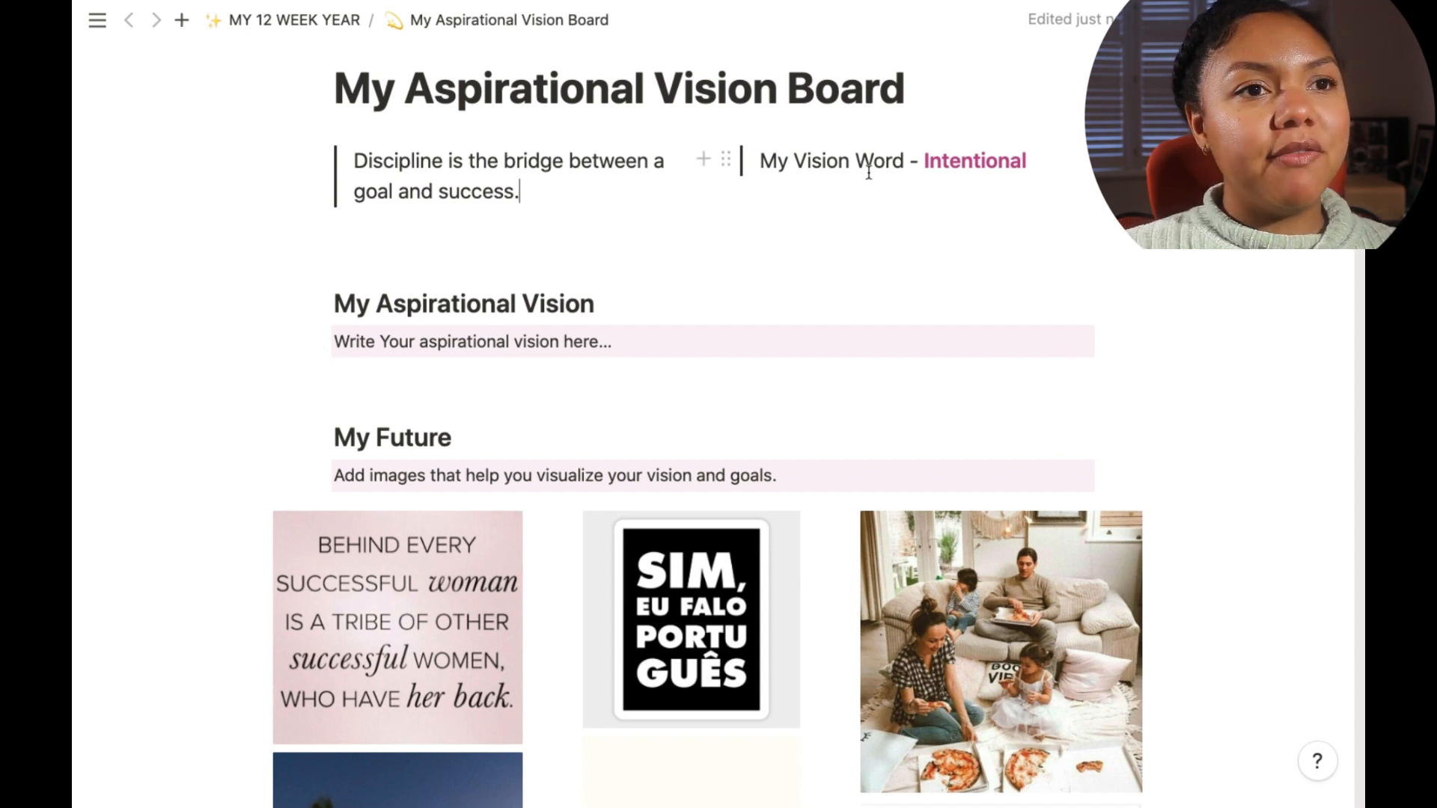
Step: Scroll through the My Future image gallery to review the vision board pictures
{"action": "scroll", "coordinate": [933, 207], "scroll_direction": "down", "scroll_amount": 1}
{"action": "scroll", "coordinate": [933, 208], "scroll_direction": "up", "scroll_amount": 1}
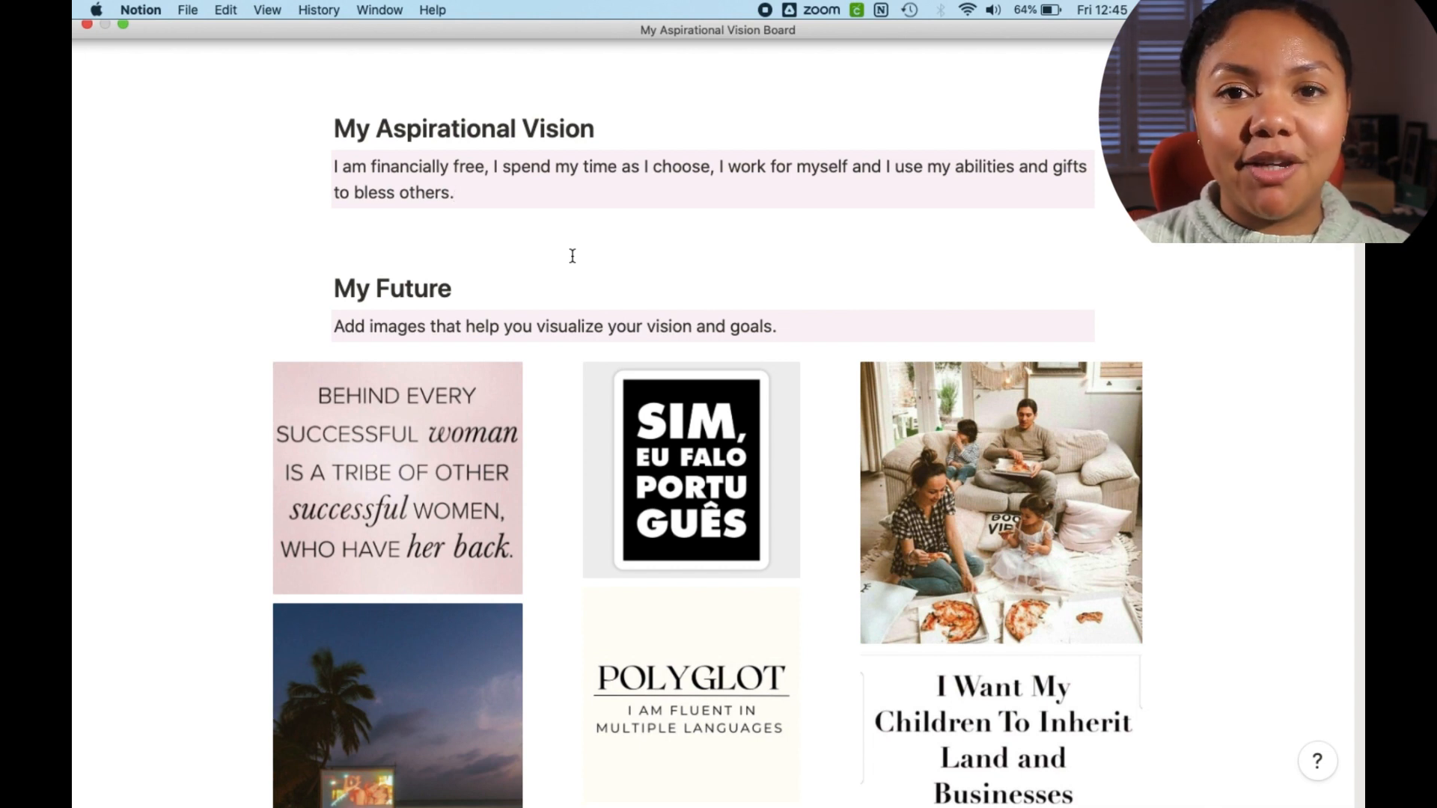
{"action": "scroll", "coordinate": [808, 475], "scroll_direction": "down", "scroll_amount": 3}
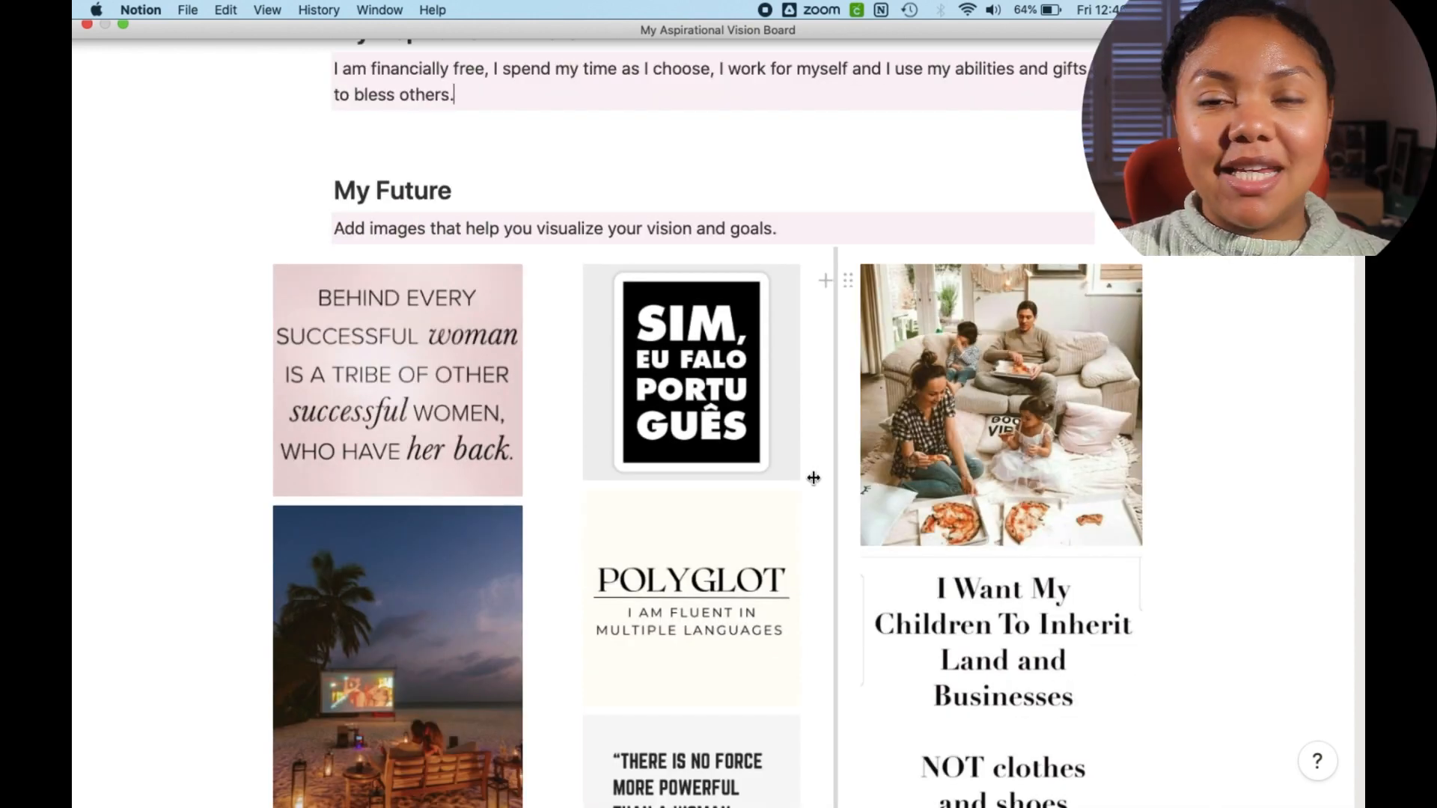
{"action": "mouse_move", "coordinate": [809, 491]}
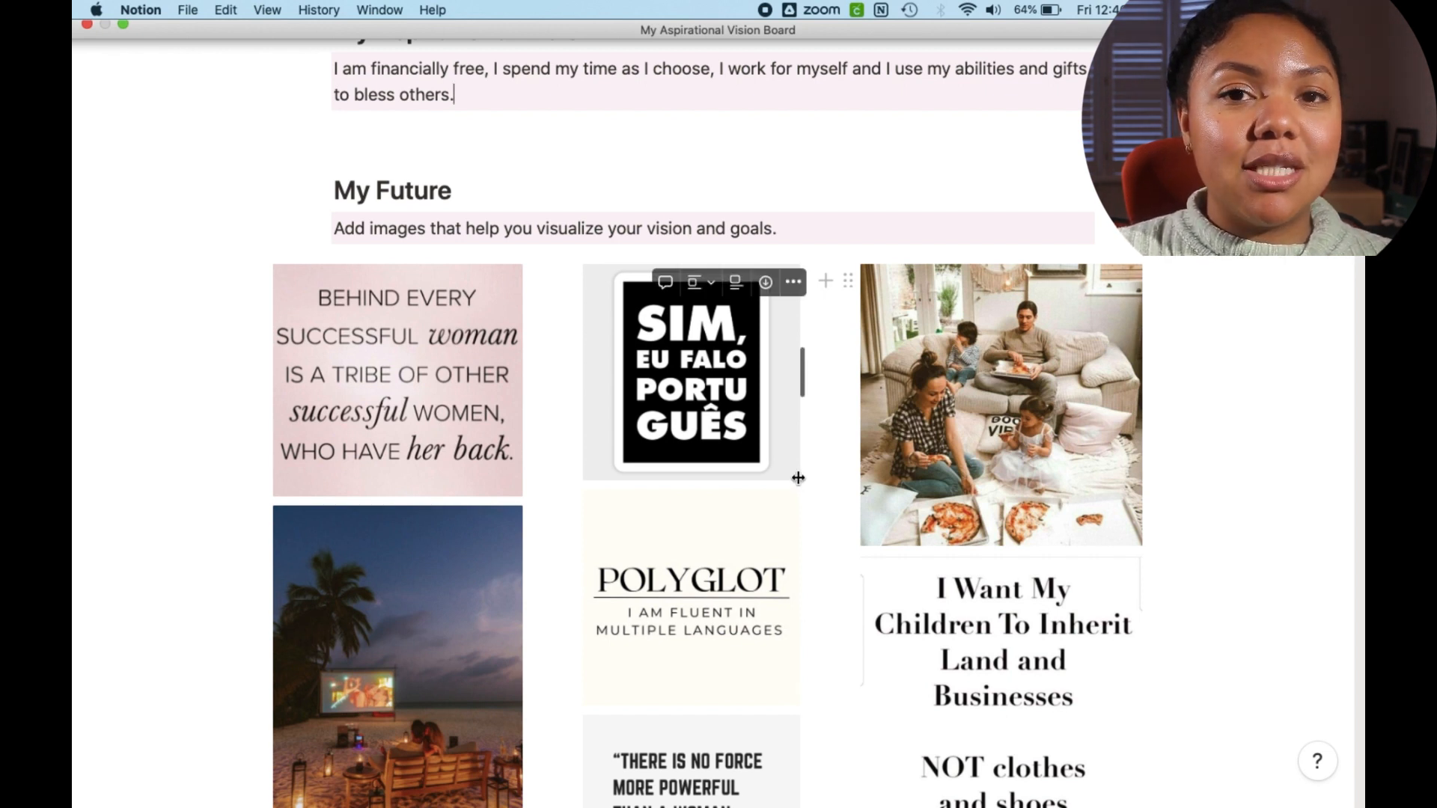
{"action": "scroll", "coordinate": [786, 479], "scroll_direction": "down", "scroll_amount": 2}
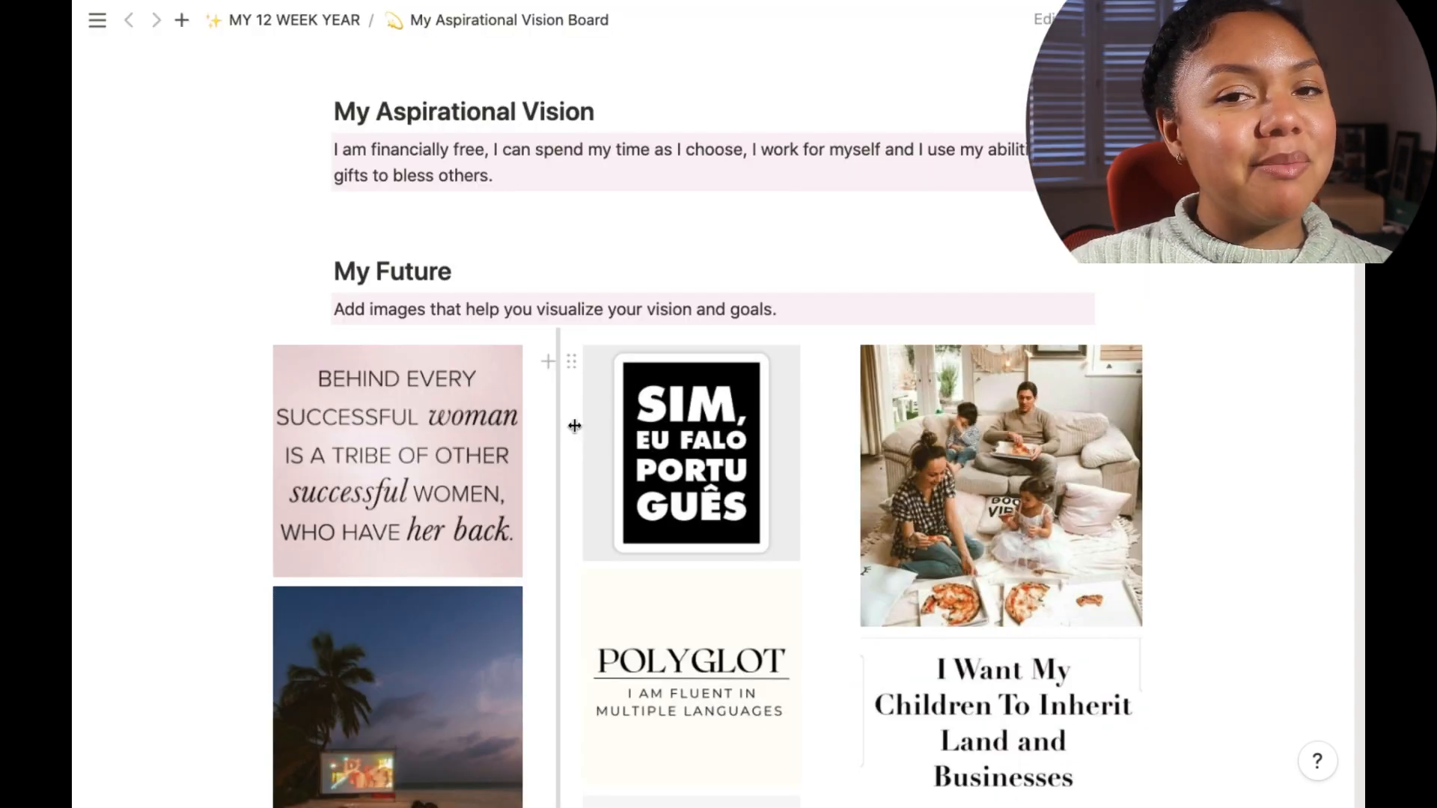
{"action": "scroll", "coordinate": [574, 425], "scroll_direction": "down", "scroll_amount": 5}
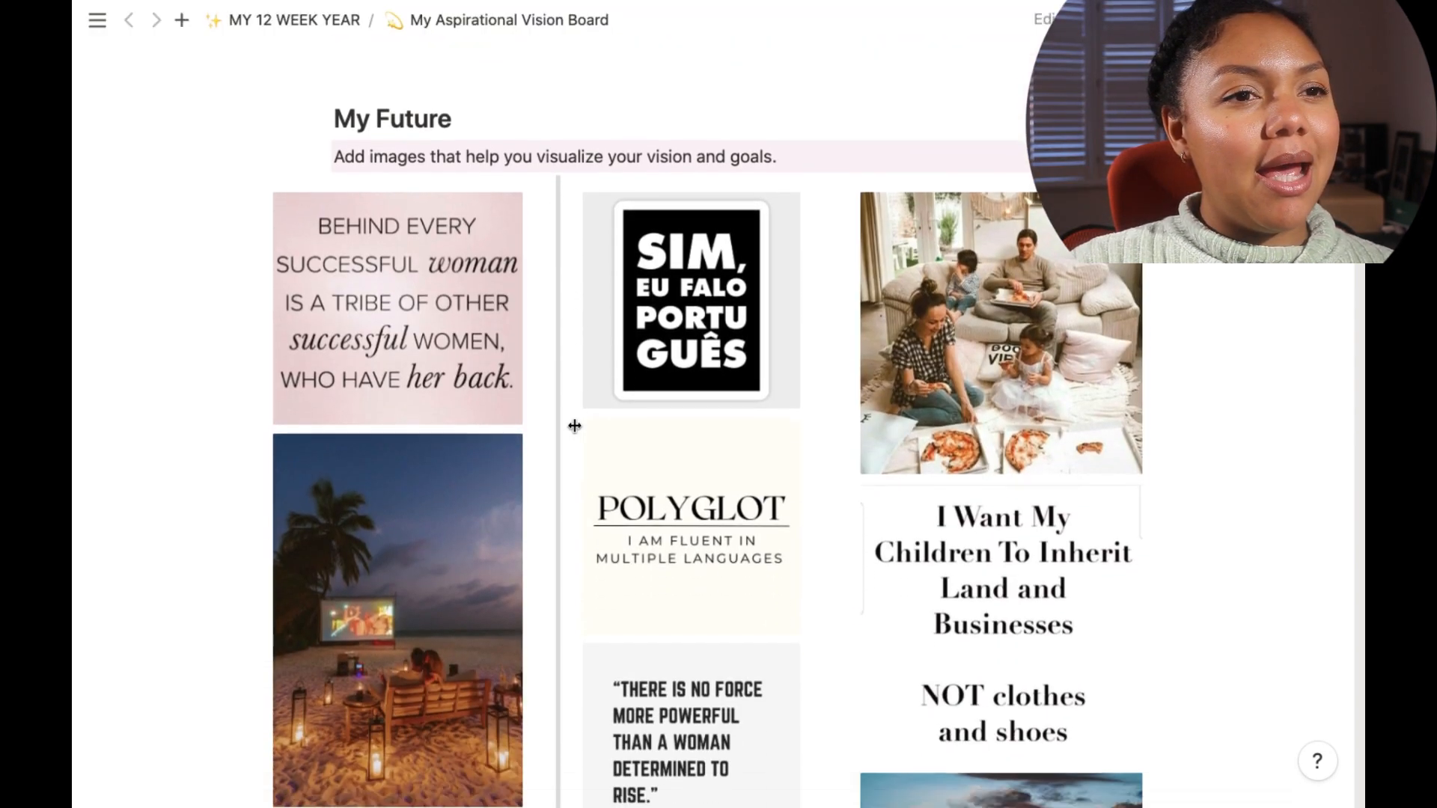
{"action": "scroll", "coordinate": [574, 426], "scroll_direction": "down", "scroll_amount": 2}
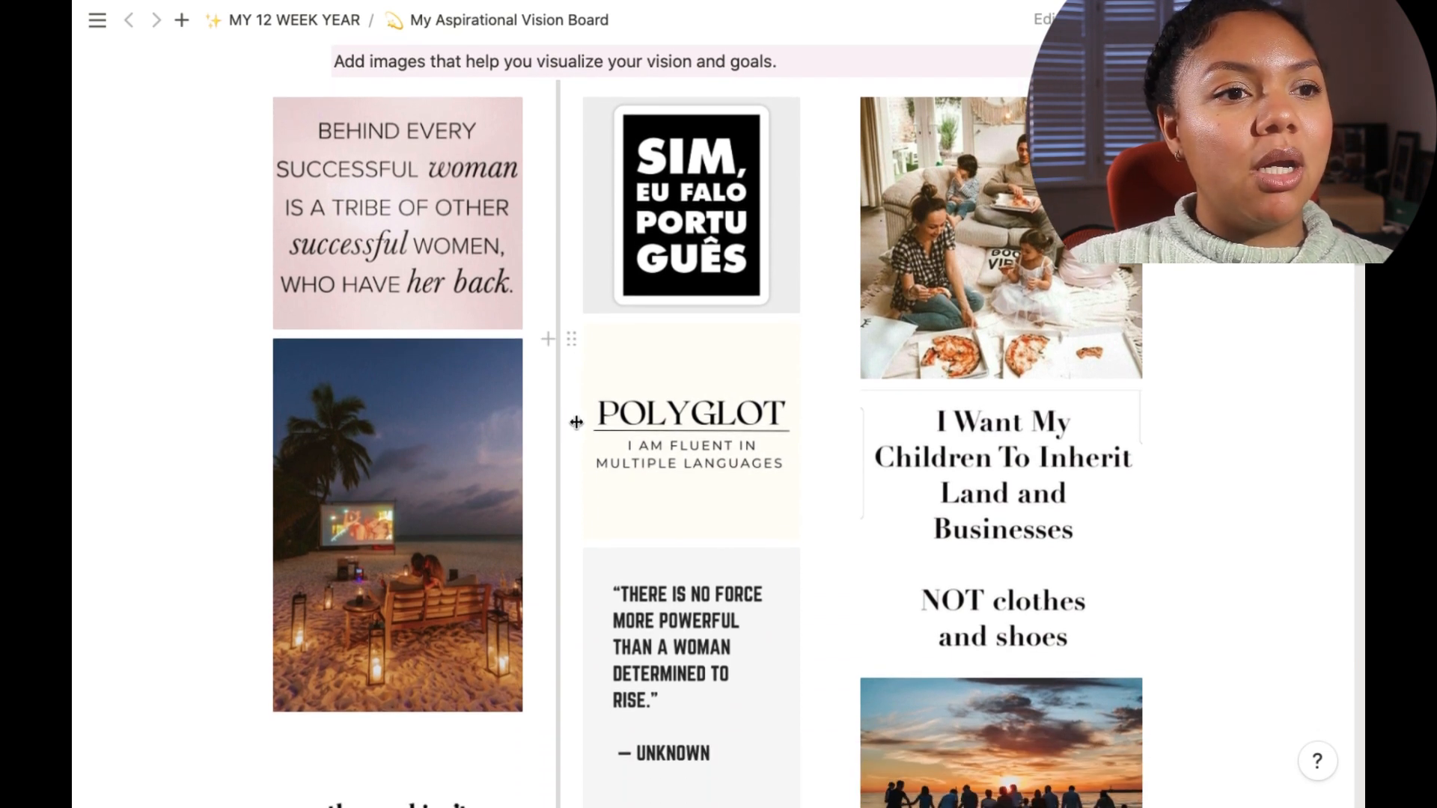
{"action": "mouse_move", "coordinate": [585, 419]}
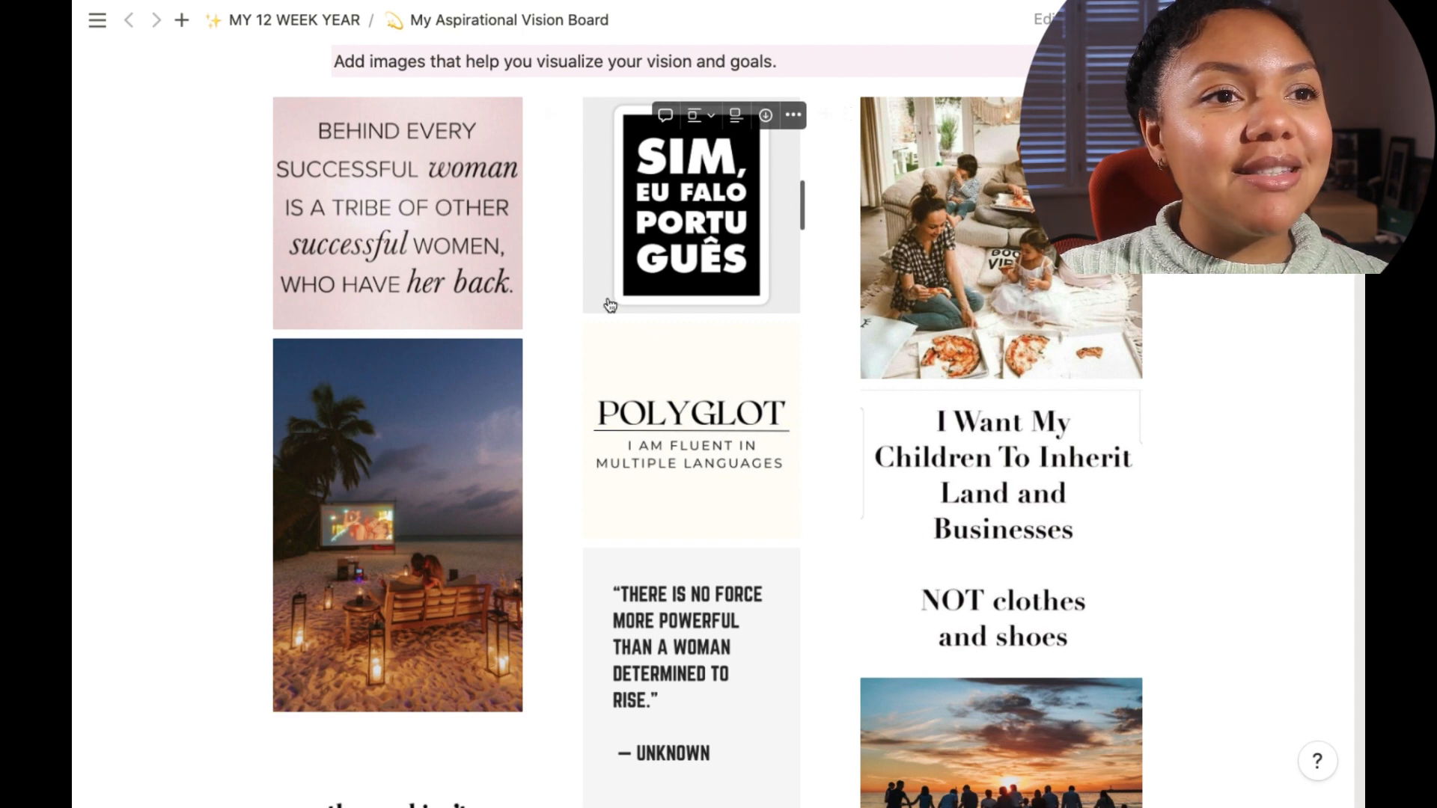
{"action": "scroll", "coordinate": [756, 378], "scroll_direction": "down", "scroll_amount": 10}
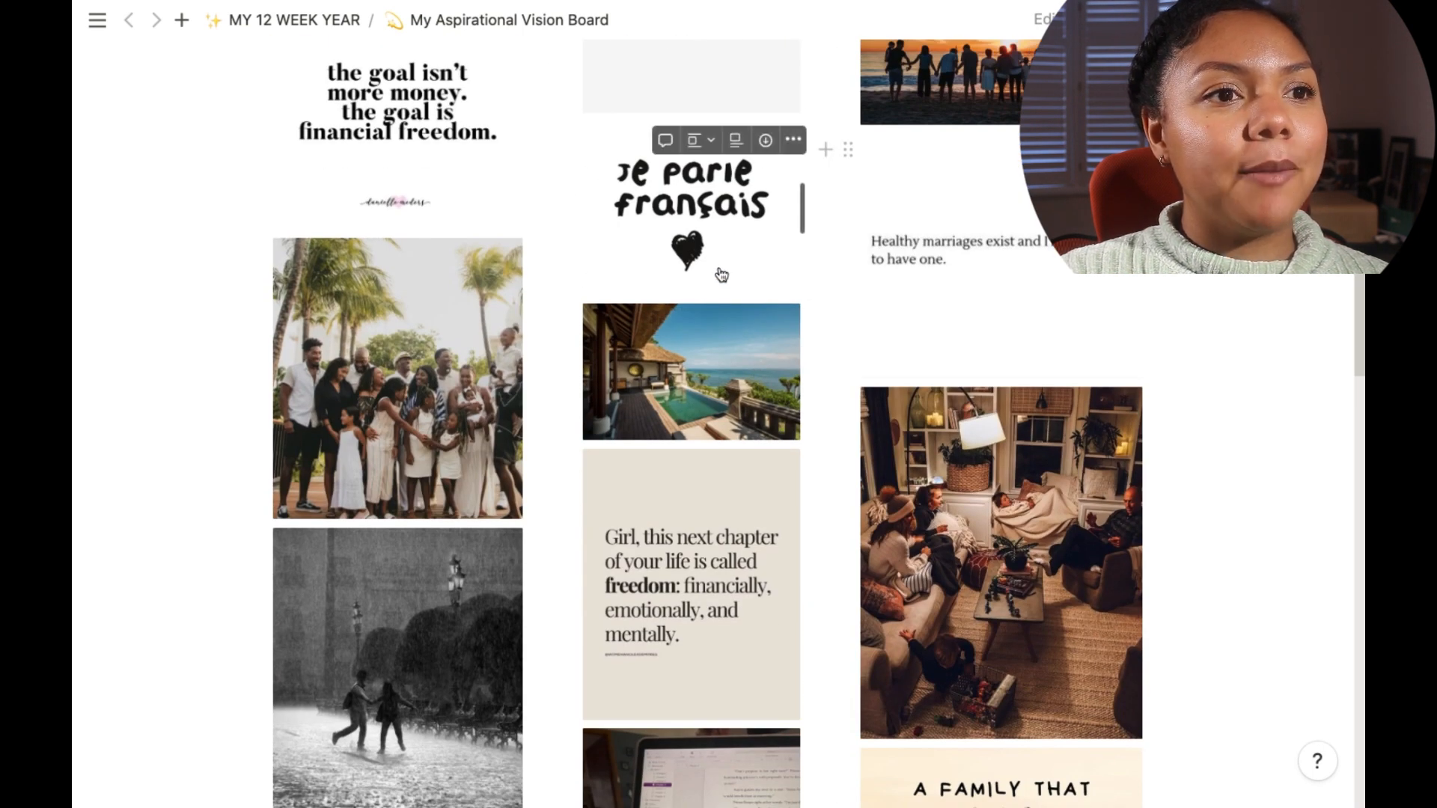
{"action": "scroll", "coordinate": [722, 273], "scroll_direction": "down", "scroll_amount": 2}
{"action": "scroll", "coordinate": [721, 273], "scroll_direction": "down", "scroll_amount": 3}
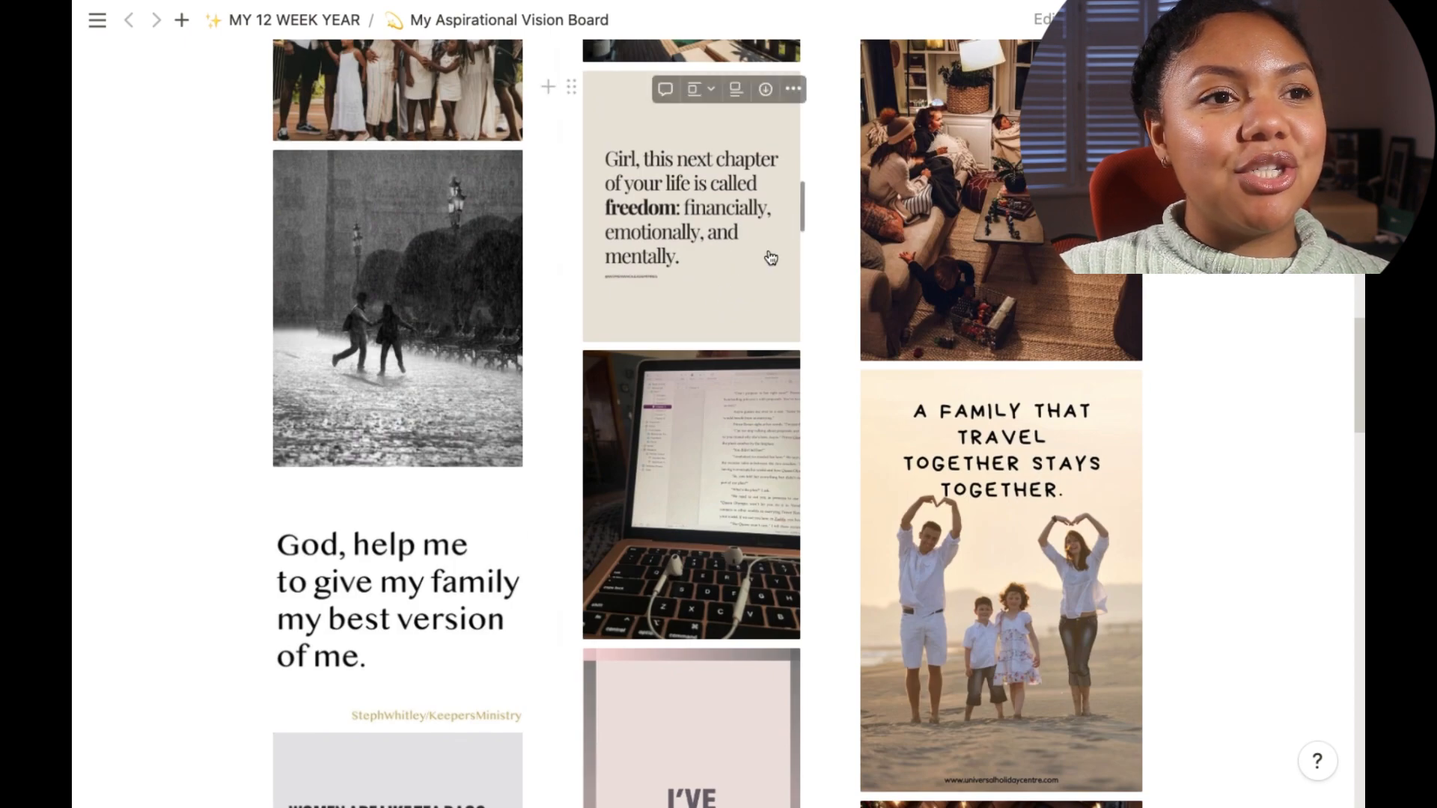
{"action": "scroll", "coordinate": [729, 222], "scroll_direction": "down", "scroll_amount": 5}
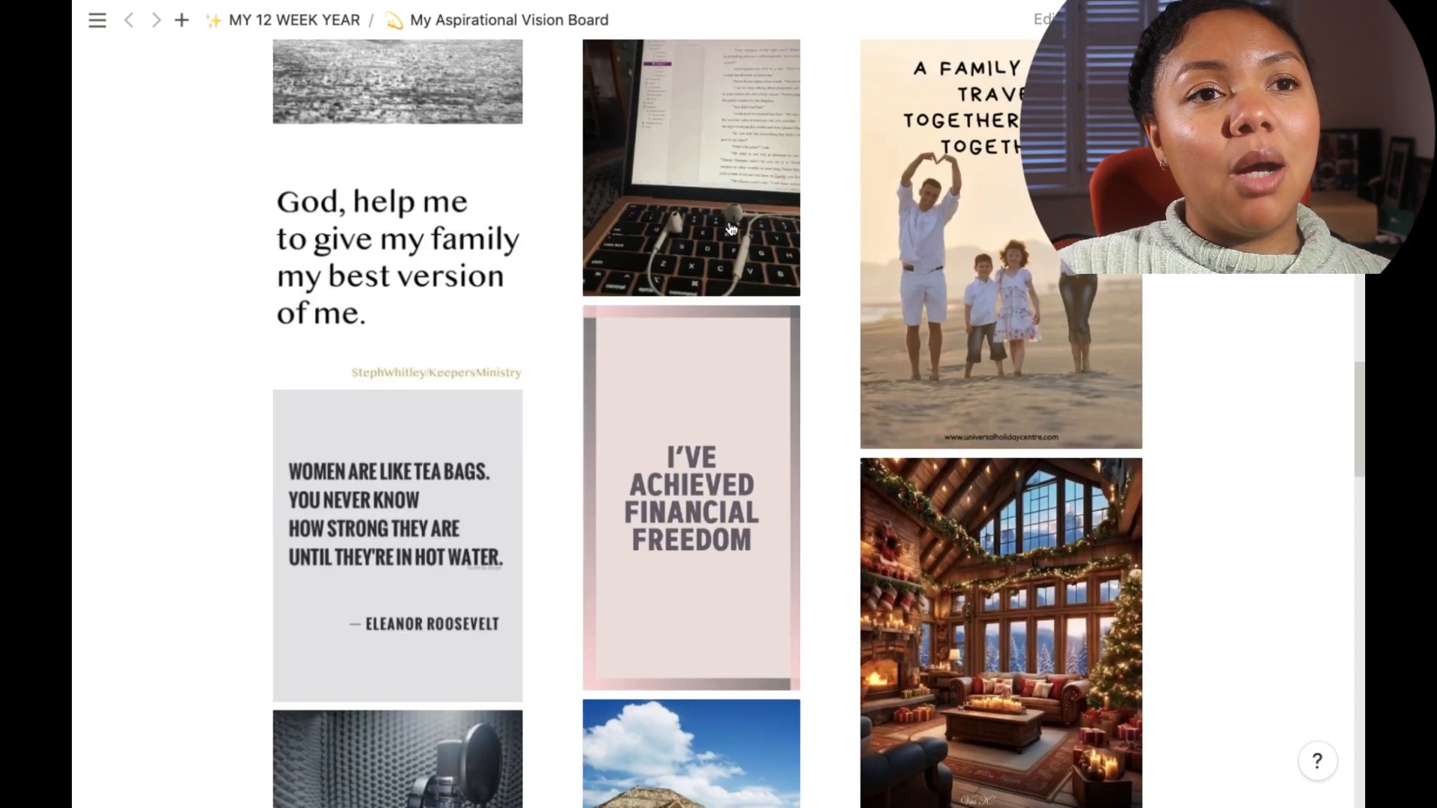
{"action": "scroll", "coordinate": [730, 229], "scroll_direction": "down", "scroll_amount": 1}
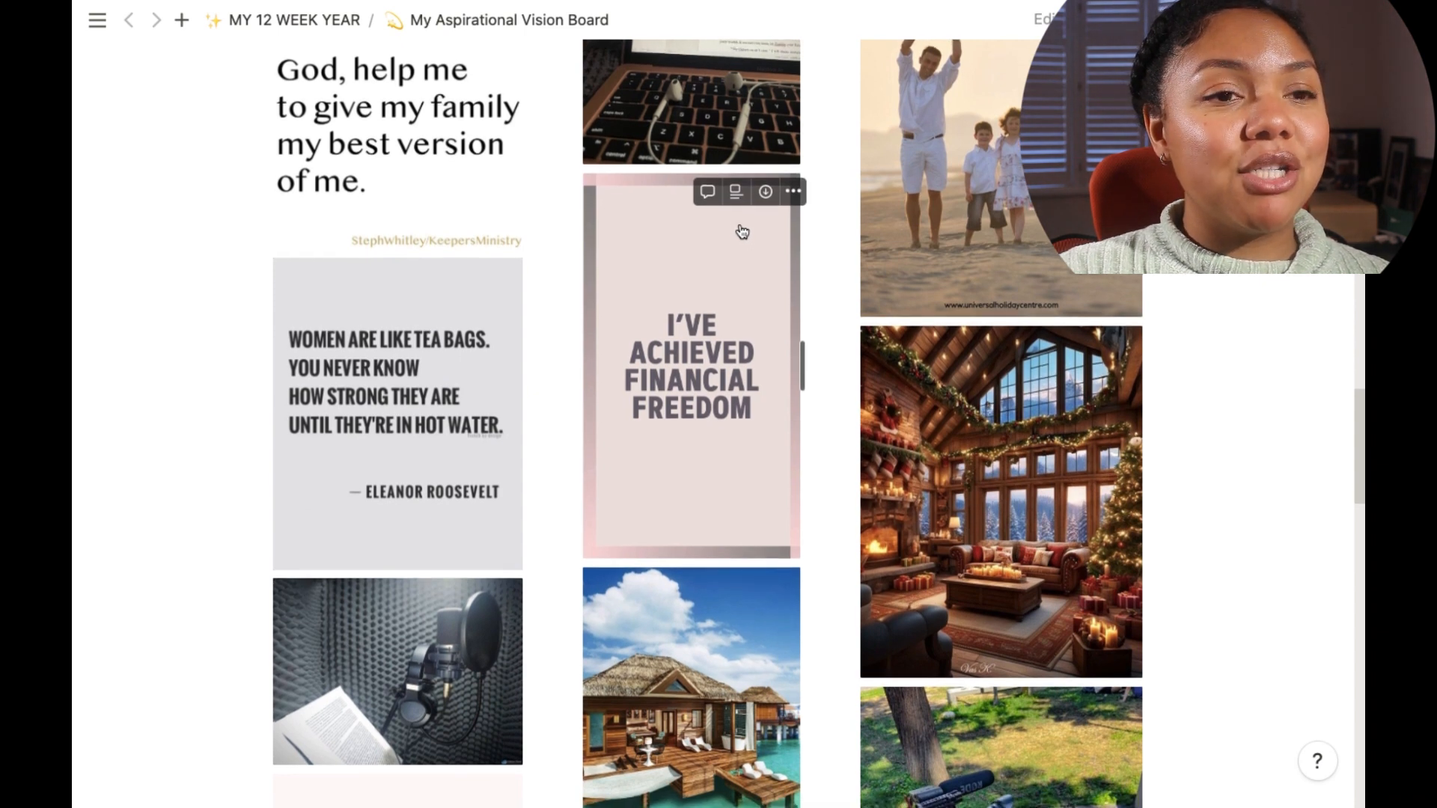
{"action": "scroll", "coordinate": [740, 233], "scroll_direction": "down", "scroll_amount": 3}
{"action": "scroll", "coordinate": [740, 233], "scroll_direction": "down", "scroll_amount": 5}
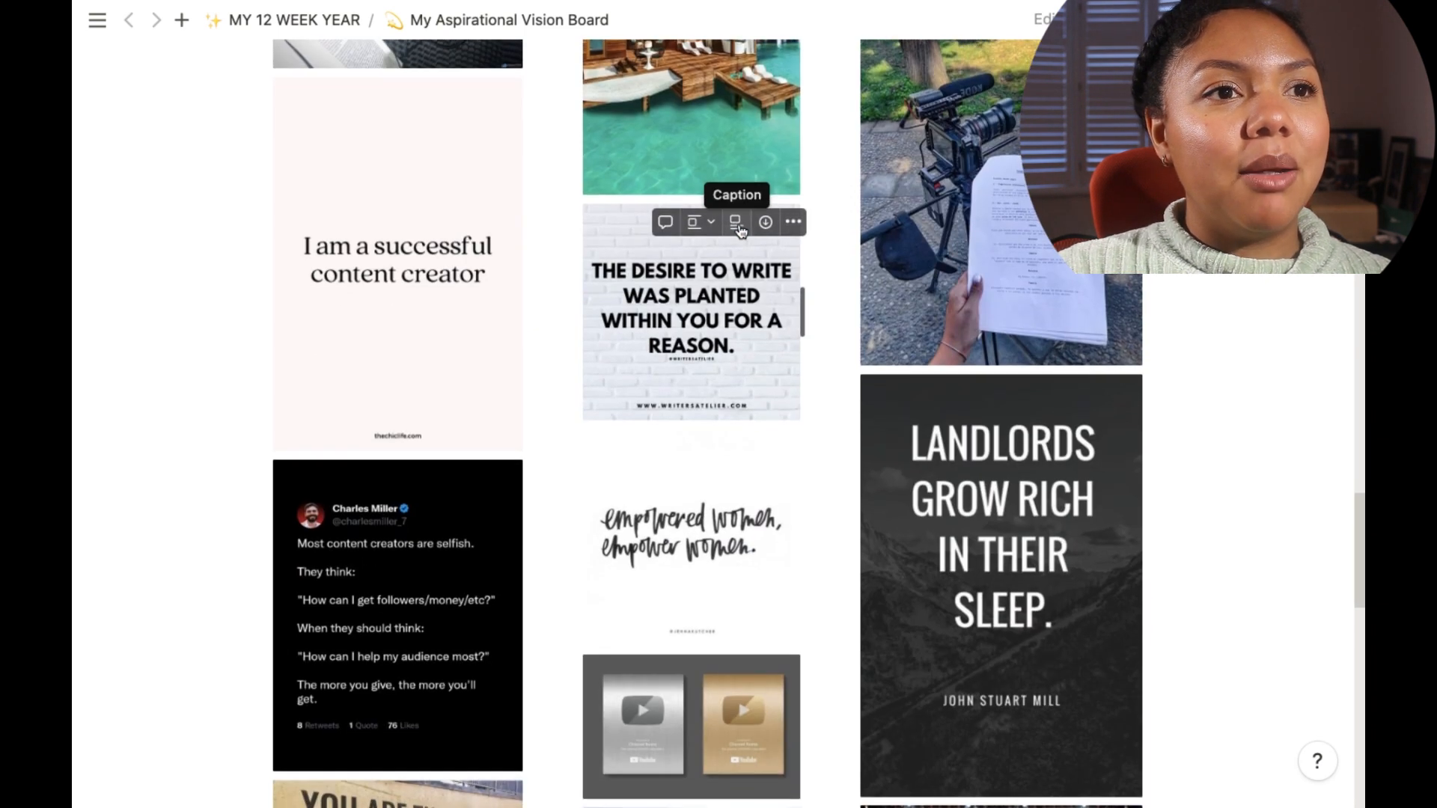
{"action": "scroll", "coordinate": [712, 209], "scroll_direction": "up", "scroll_amount": 2}
{"action": "scroll", "coordinate": [385, 305], "scroll_direction": "up", "scroll_amount": 1}
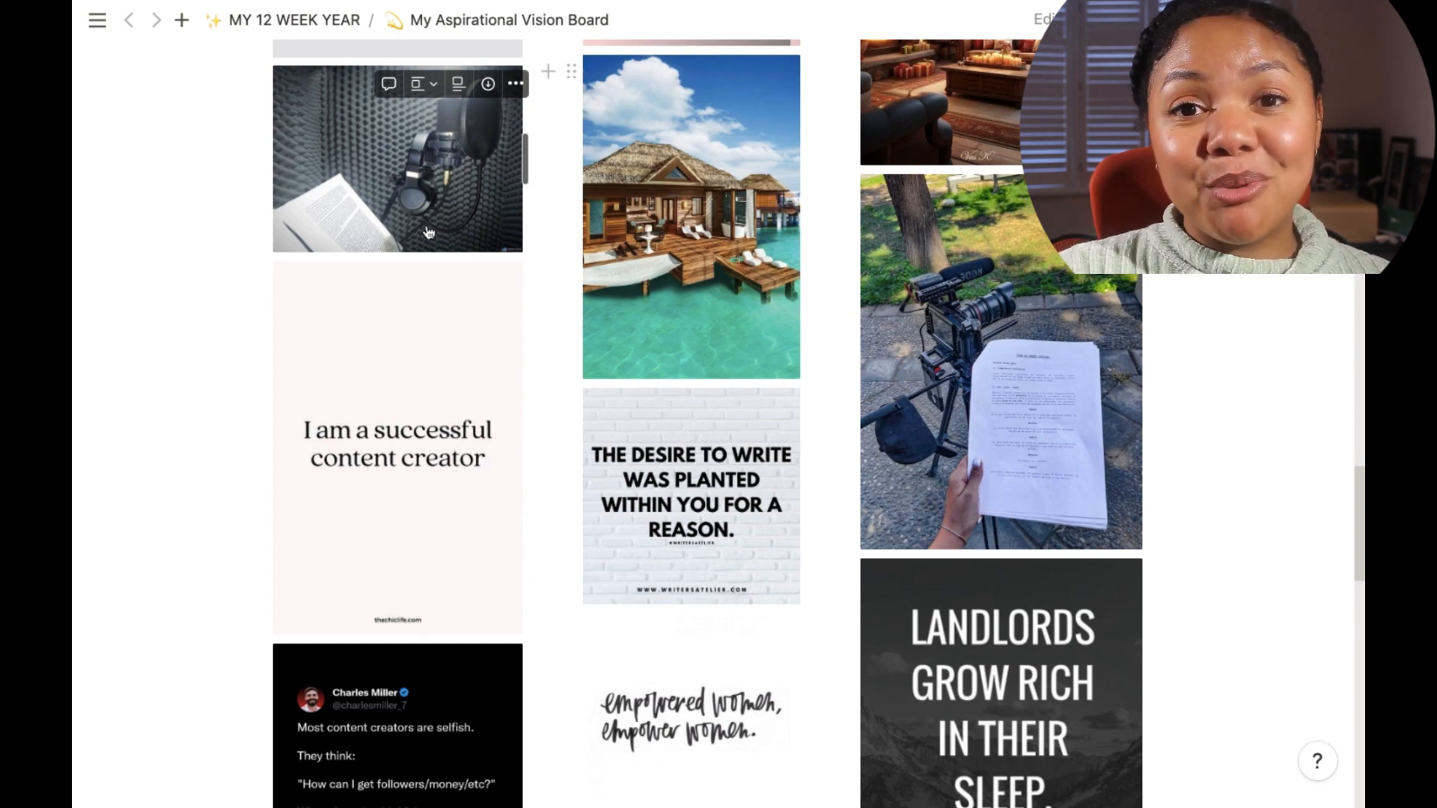
{"action": "scroll", "coordinate": [441, 234], "scroll_direction": "down", "scroll_amount": 1}
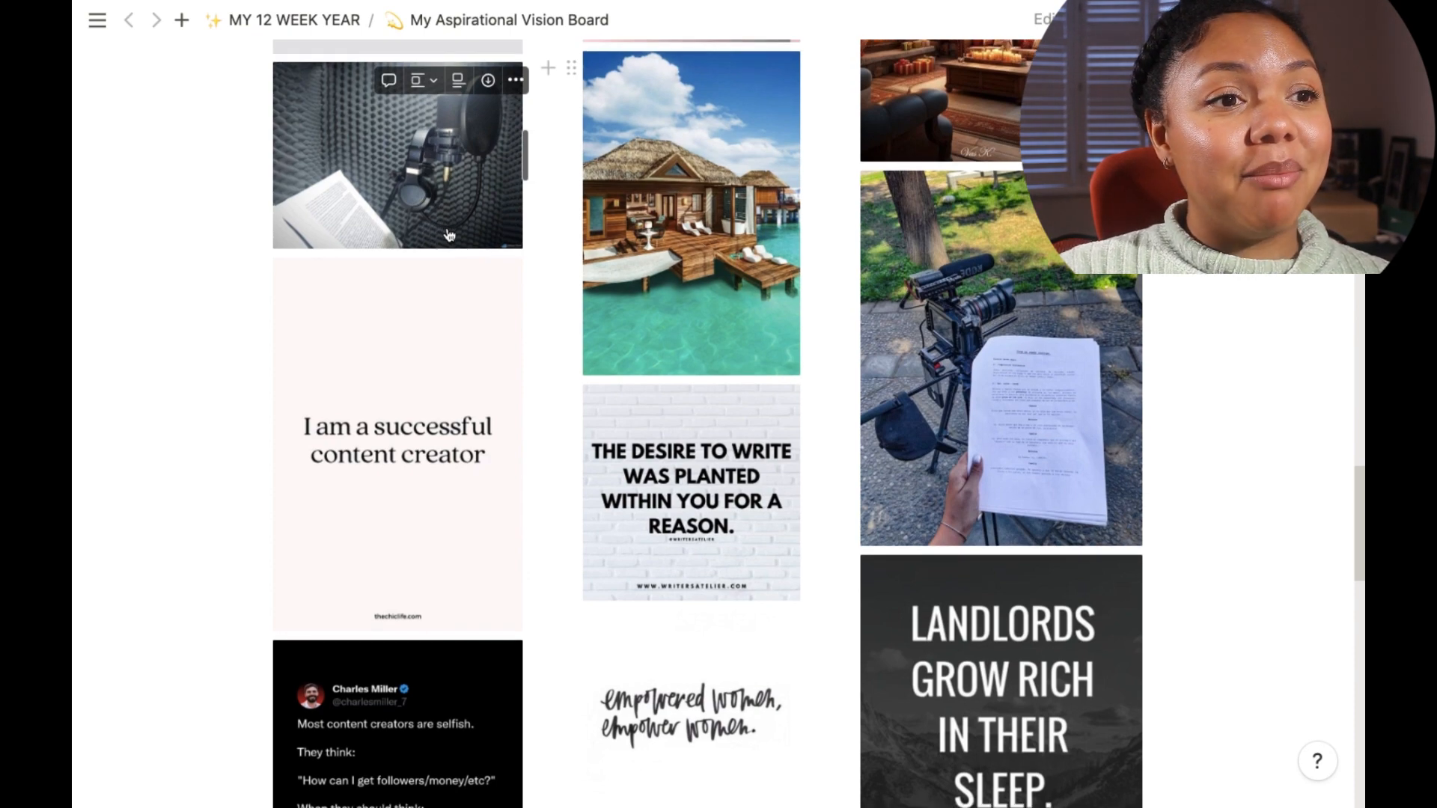
{"action": "scroll", "coordinate": [449, 235], "scroll_direction": "down", "scroll_amount": 15}
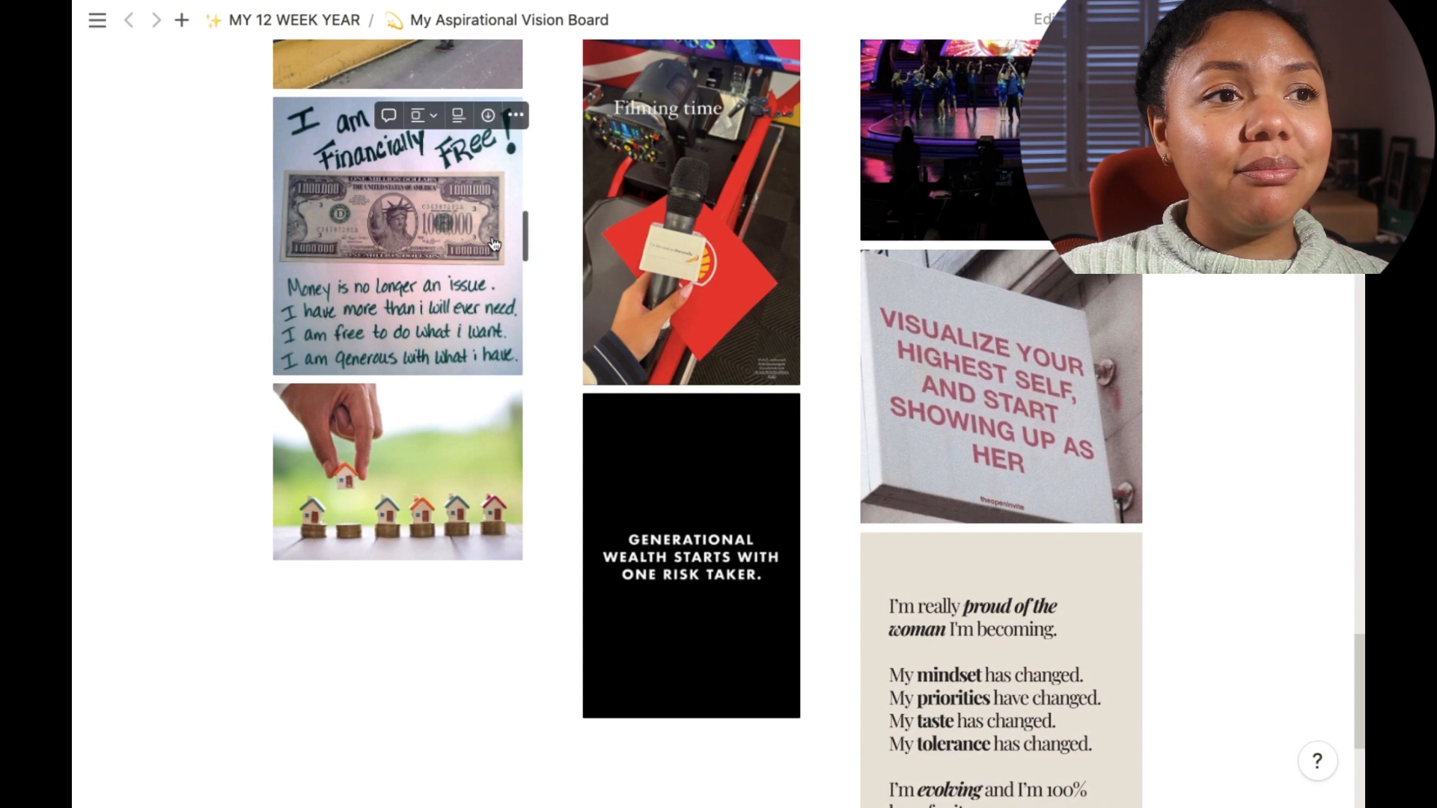
{"action": "scroll", "coordinate": [494, 244], "scroll_direction": "up", "scroll_amount": 5}
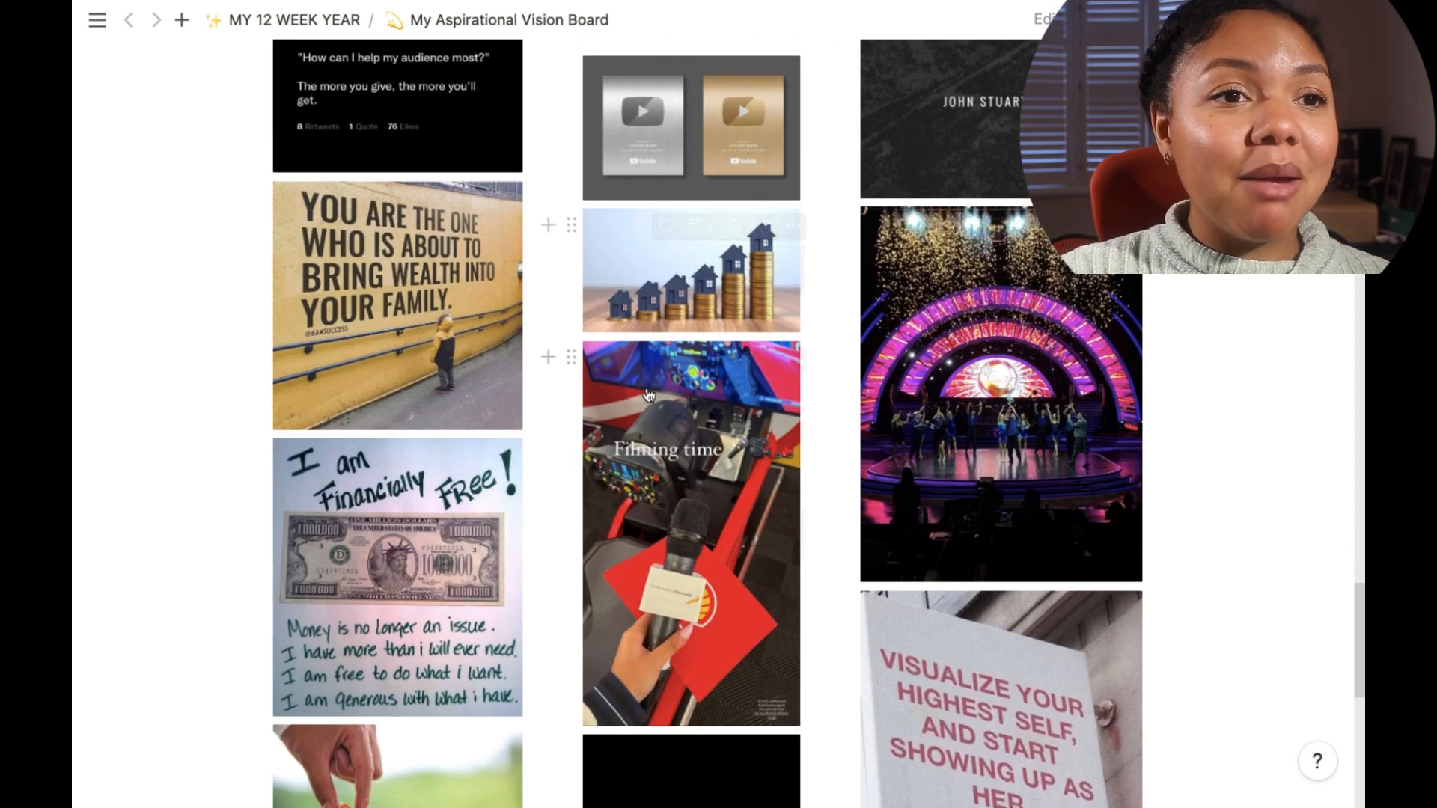
{"action": "scroll", "coordinate": [649, 390], "scroll_direction": "down", "scroll_amount": 10}
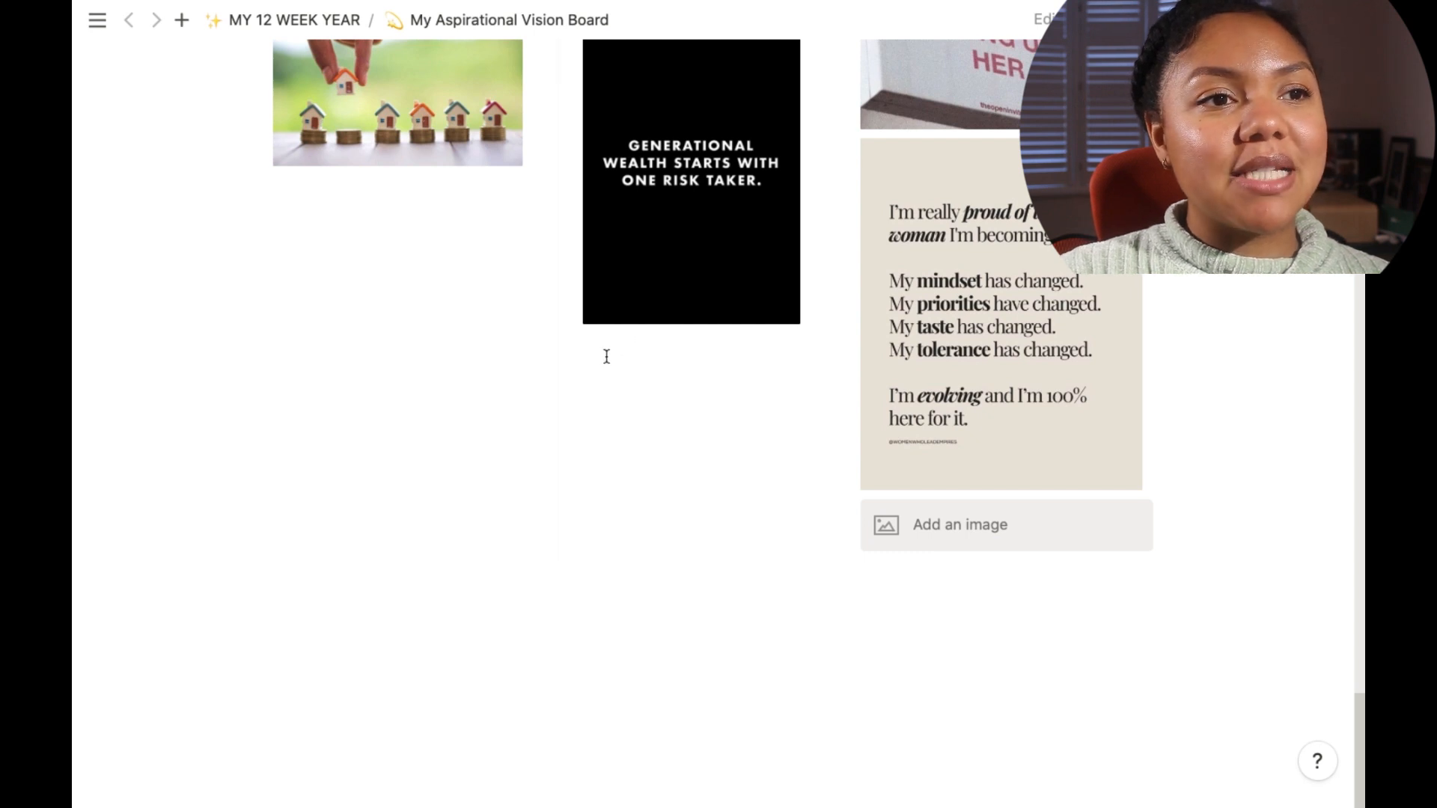
Step: Insert an Image block below the generational wealth image in the middle column
{"action": "left_click", "coordinate": [640, 353]}
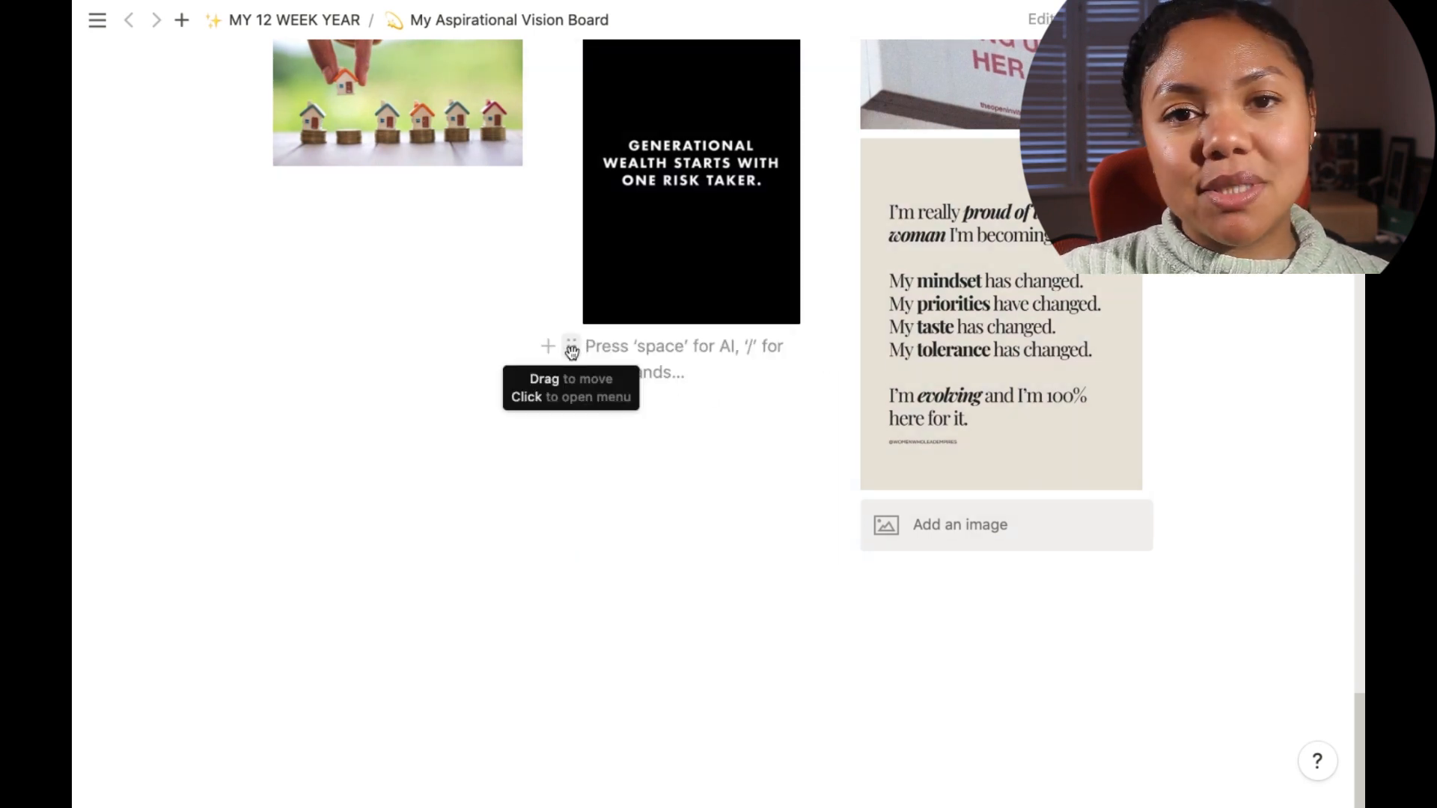
{"action": "left_click", "coordinate": [546, 349]}
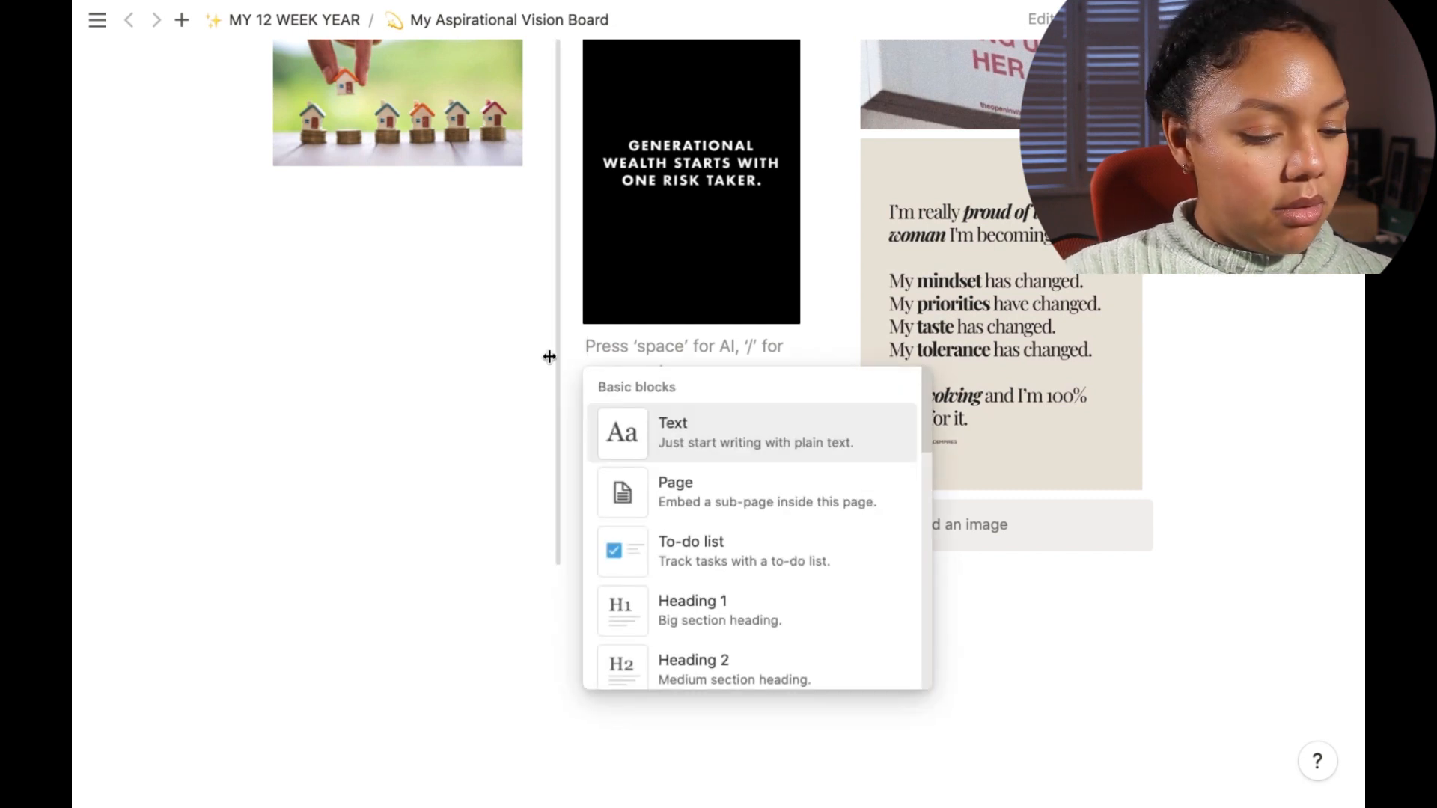
{"action": "type", "text": "/im"}
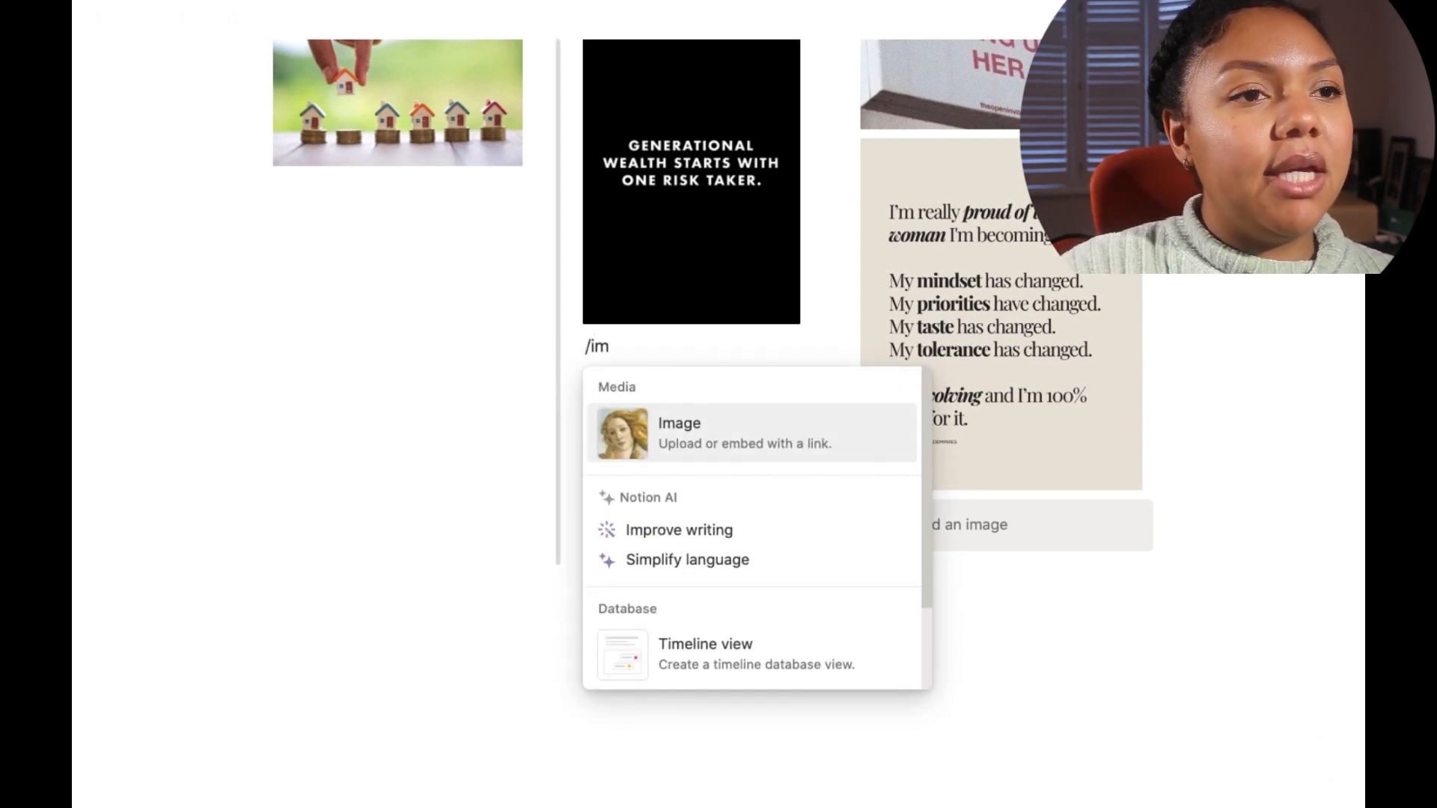
{"action": "left_click", "coordinate": [674, 428]}
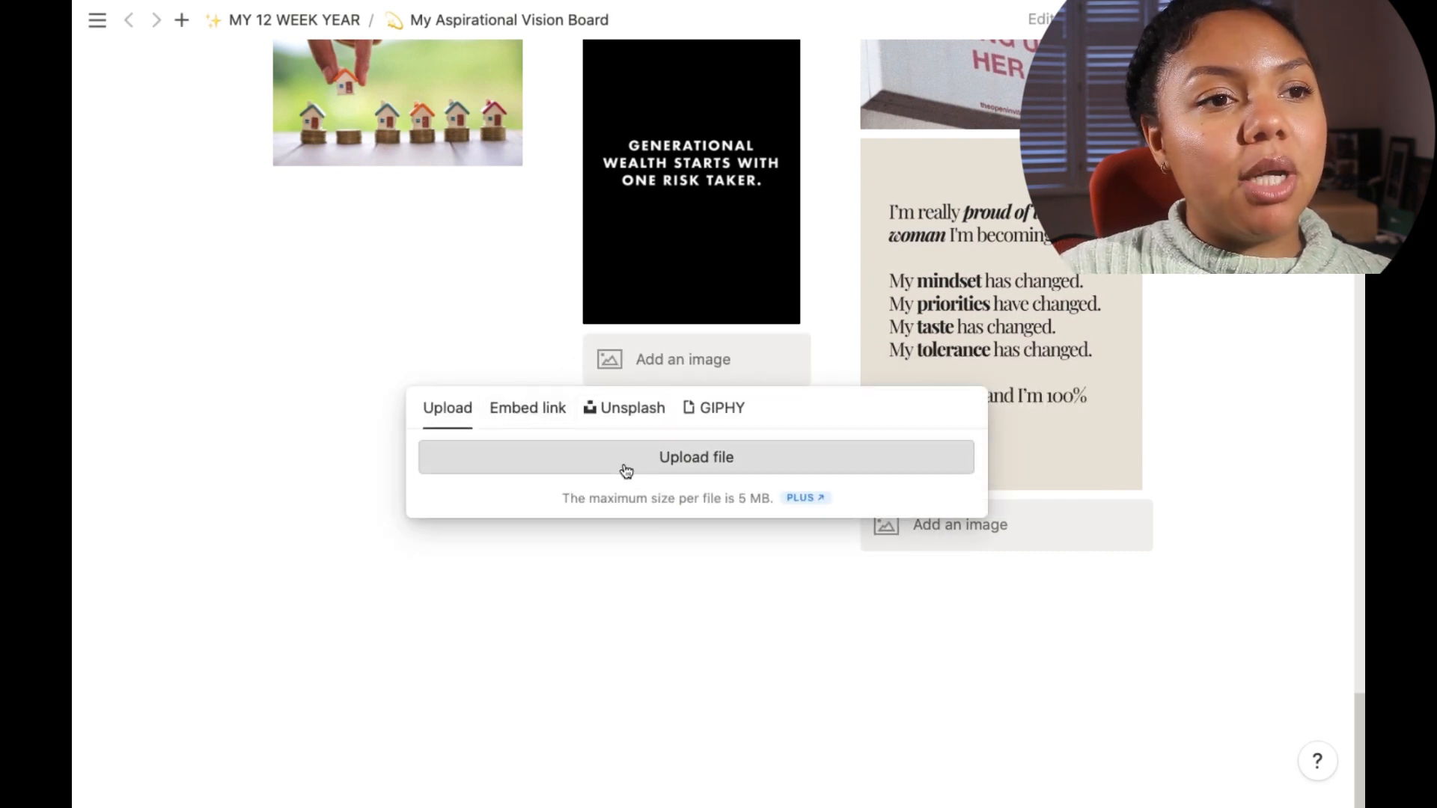
Step: Switch to the browser and search Pinterest for fitness
{"action": "key", "text": "ctrl+Up"}
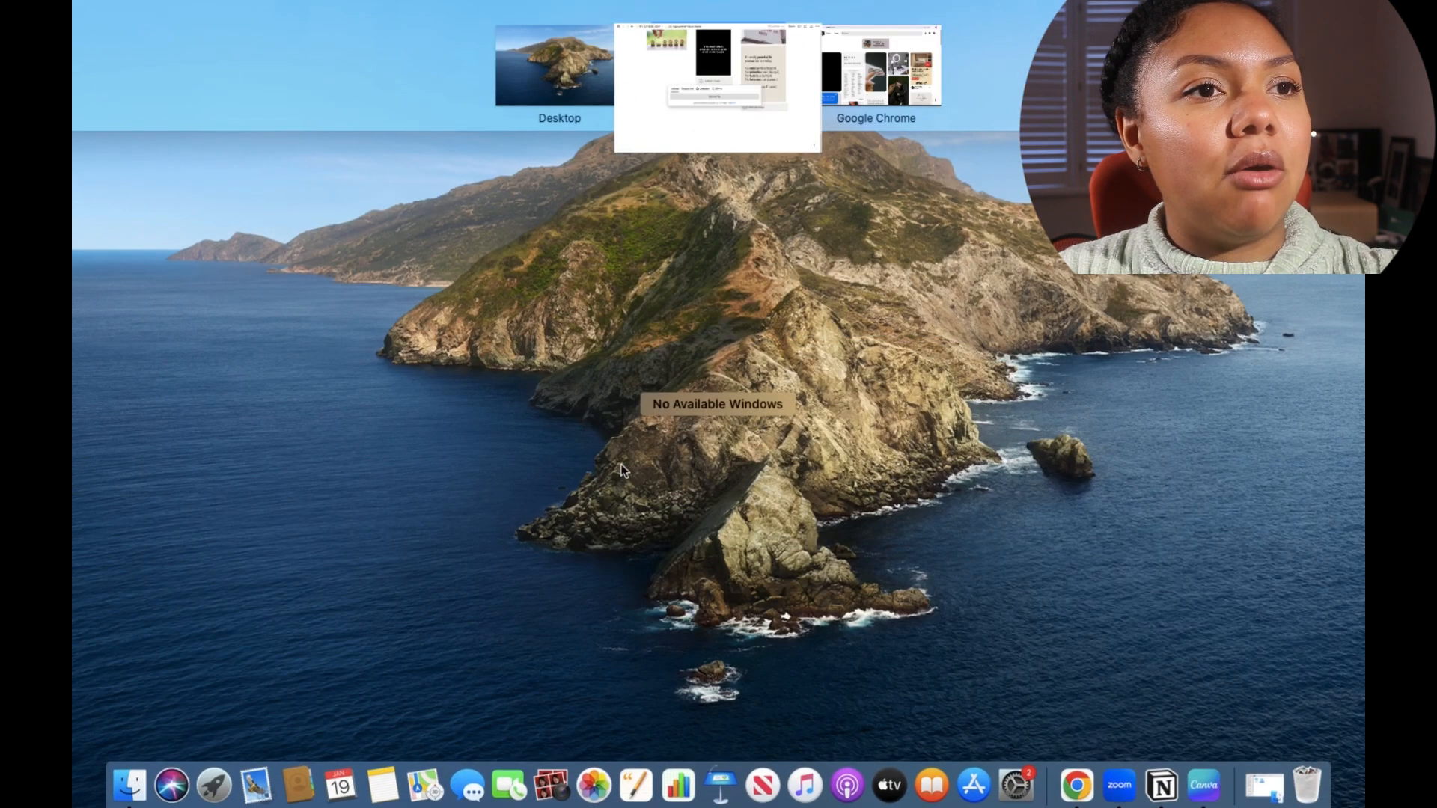
{"action": "left_click", "coordinate": [870, 77]}
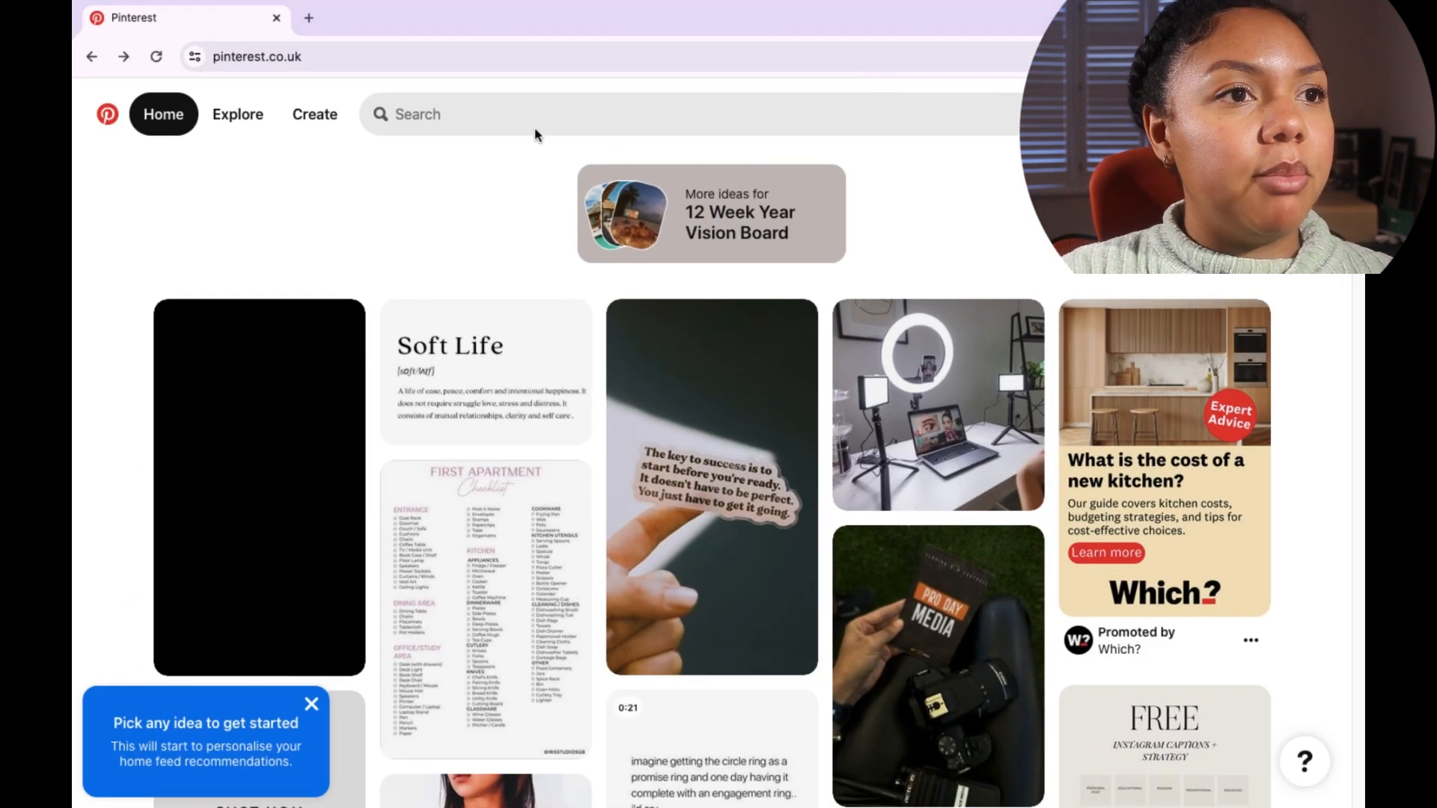
{"action": "left_click", "coordinate": [514, 118]}
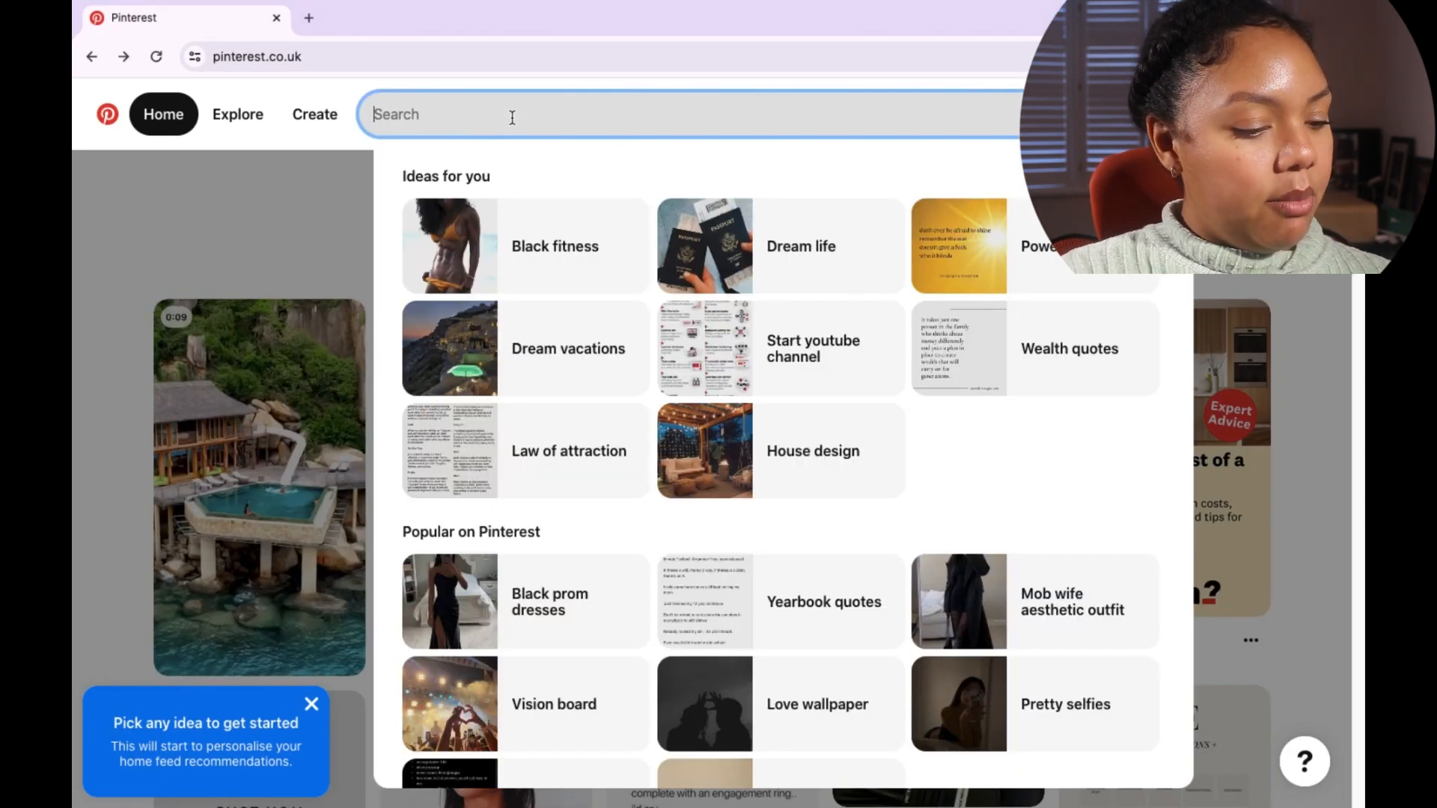
{"action": "type", "text": "fitnes"}
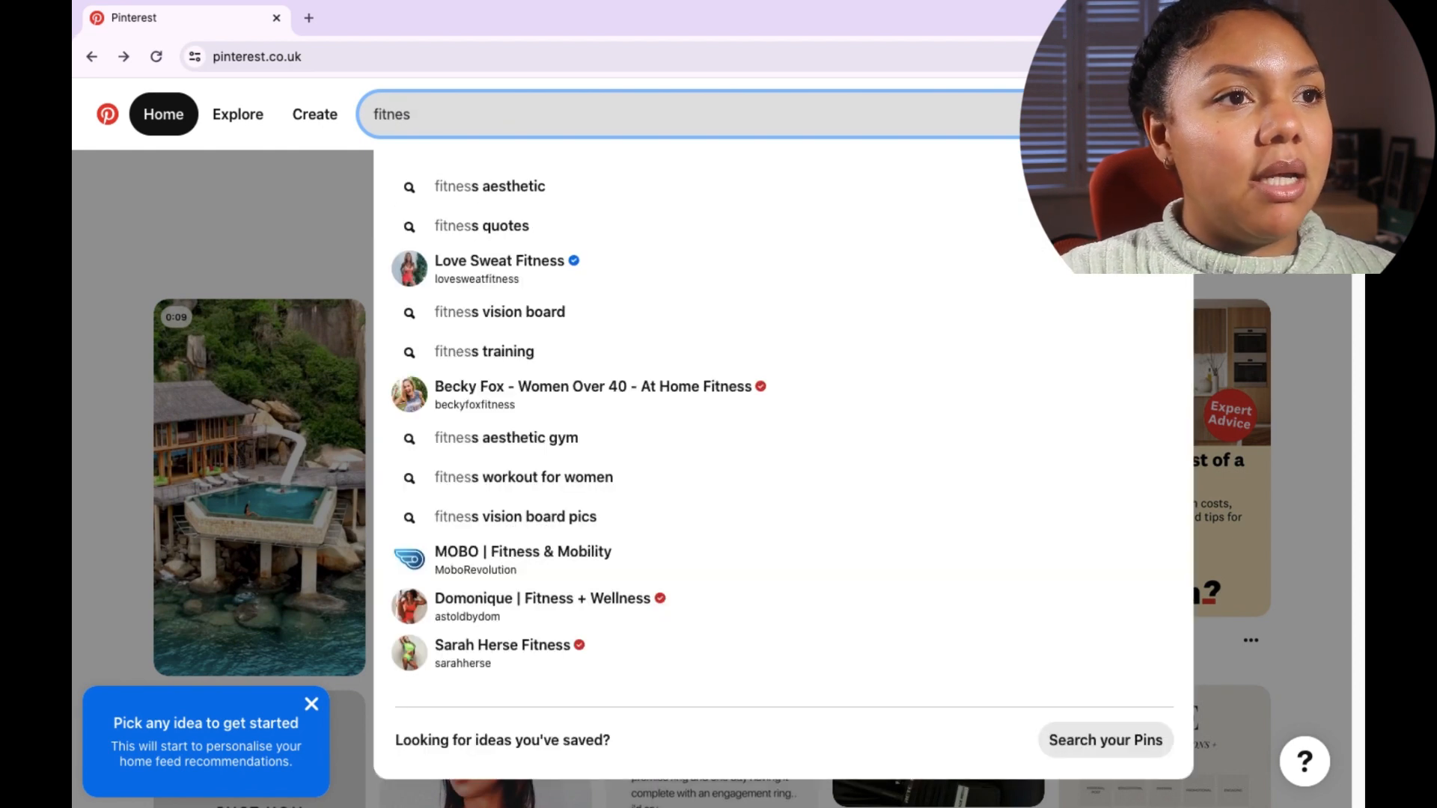
{"action": "type", "text": "s"}
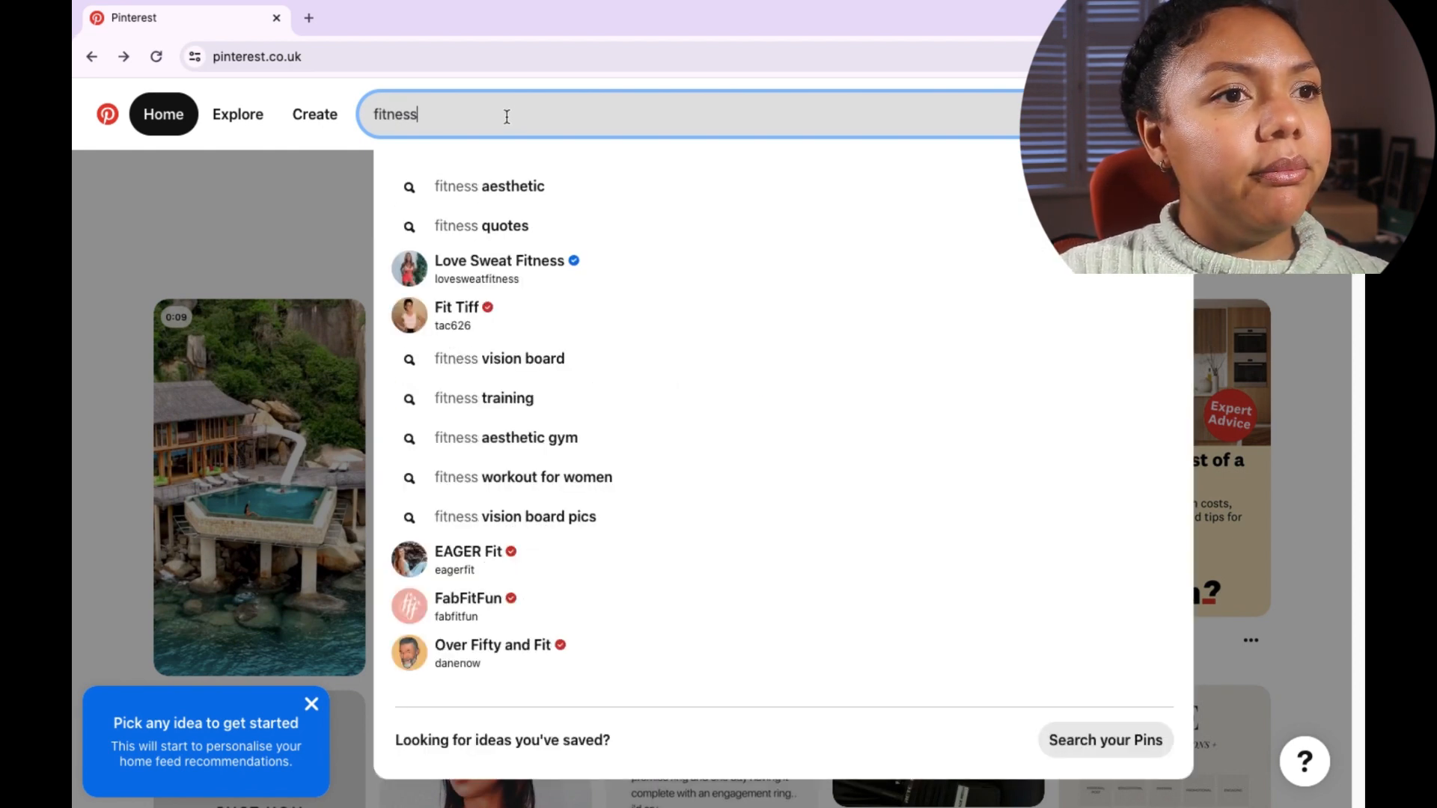
{"action": "key", "text": "Return"}
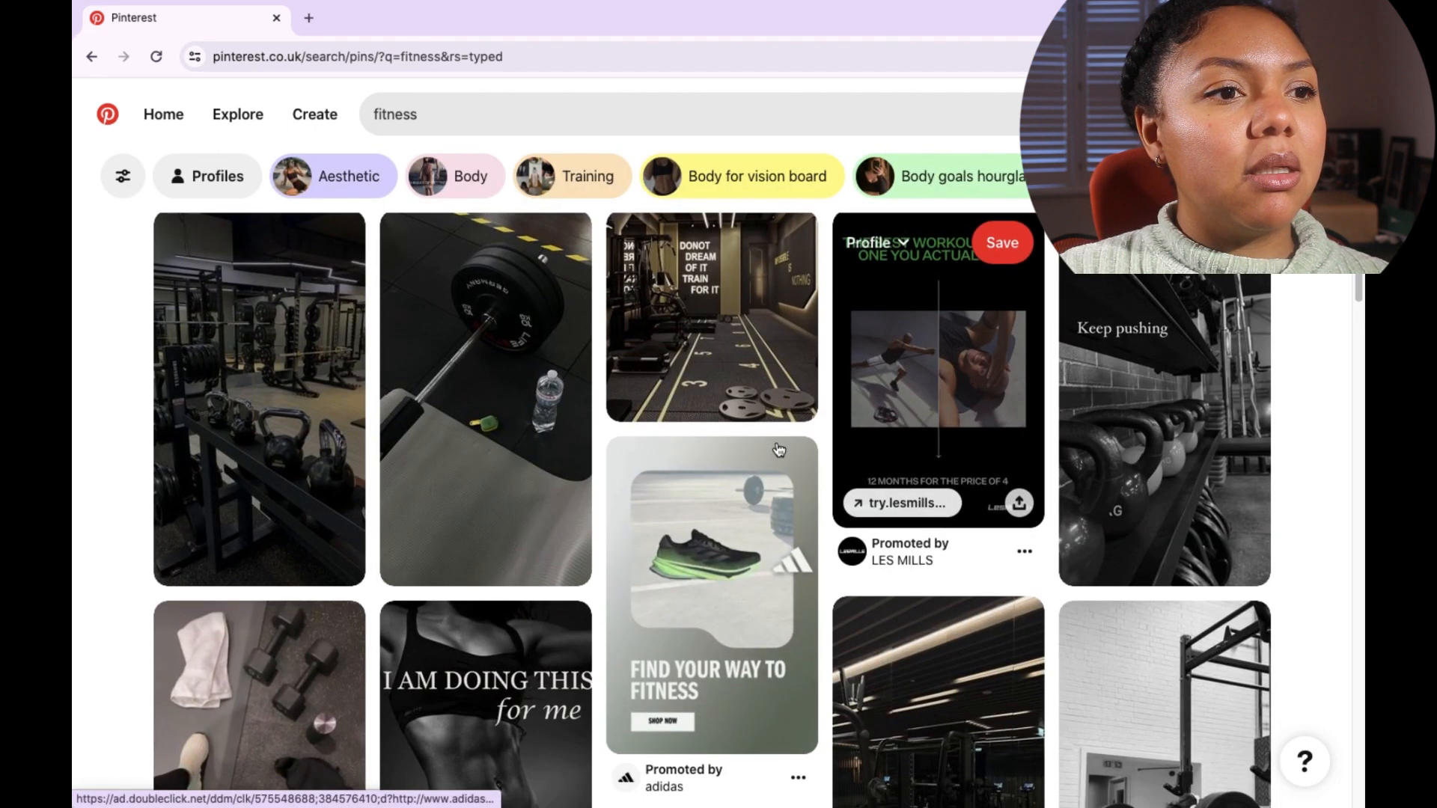
Step: Change the Pinterest search to fun fitness
{"action": "scroll", "coordinate": [779, 449], "scroll_direction": "down", "scroll_amount": 7}
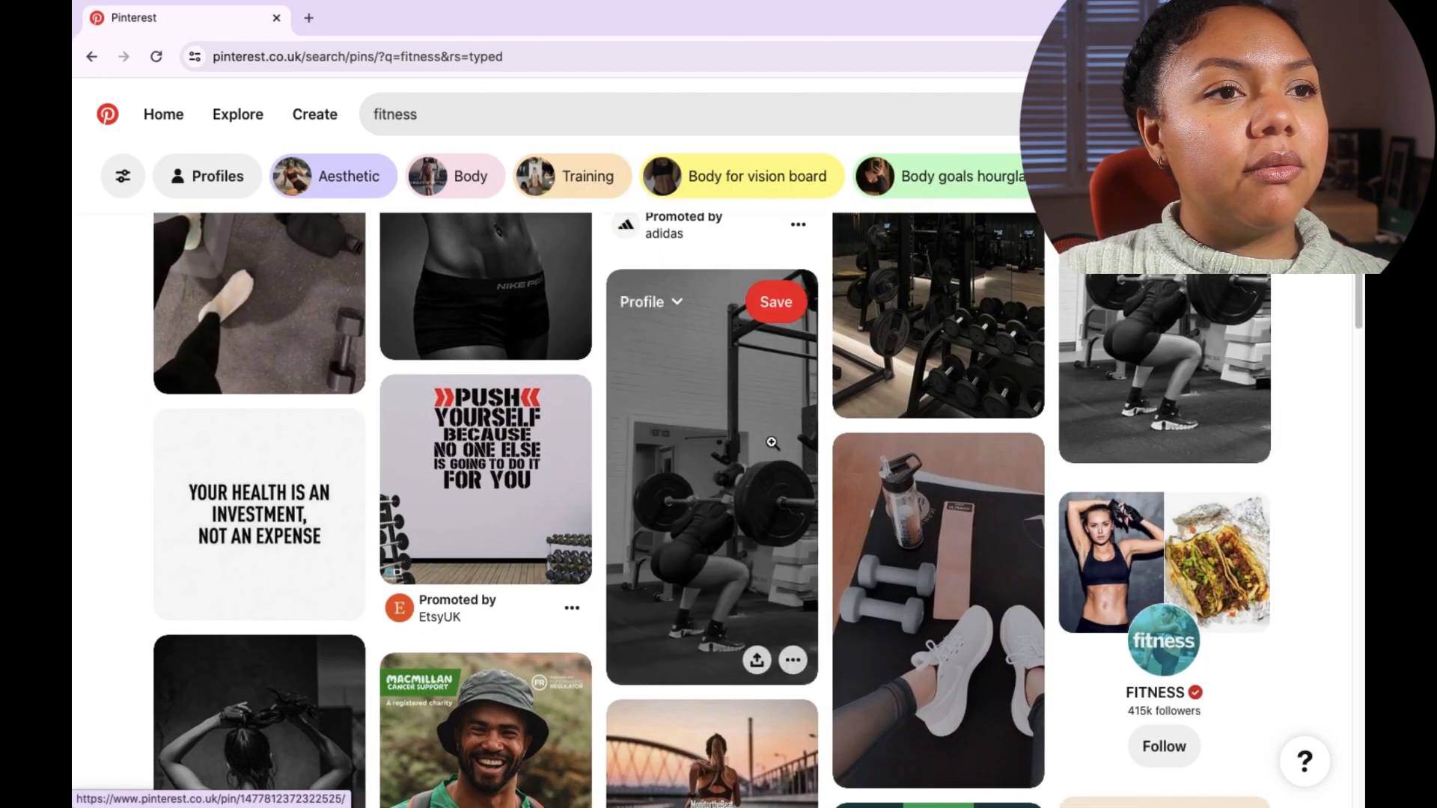
{"action": "scroll", "coordinate": [772, 443], "scroll_direction": "down", "scroll_amount": 10}
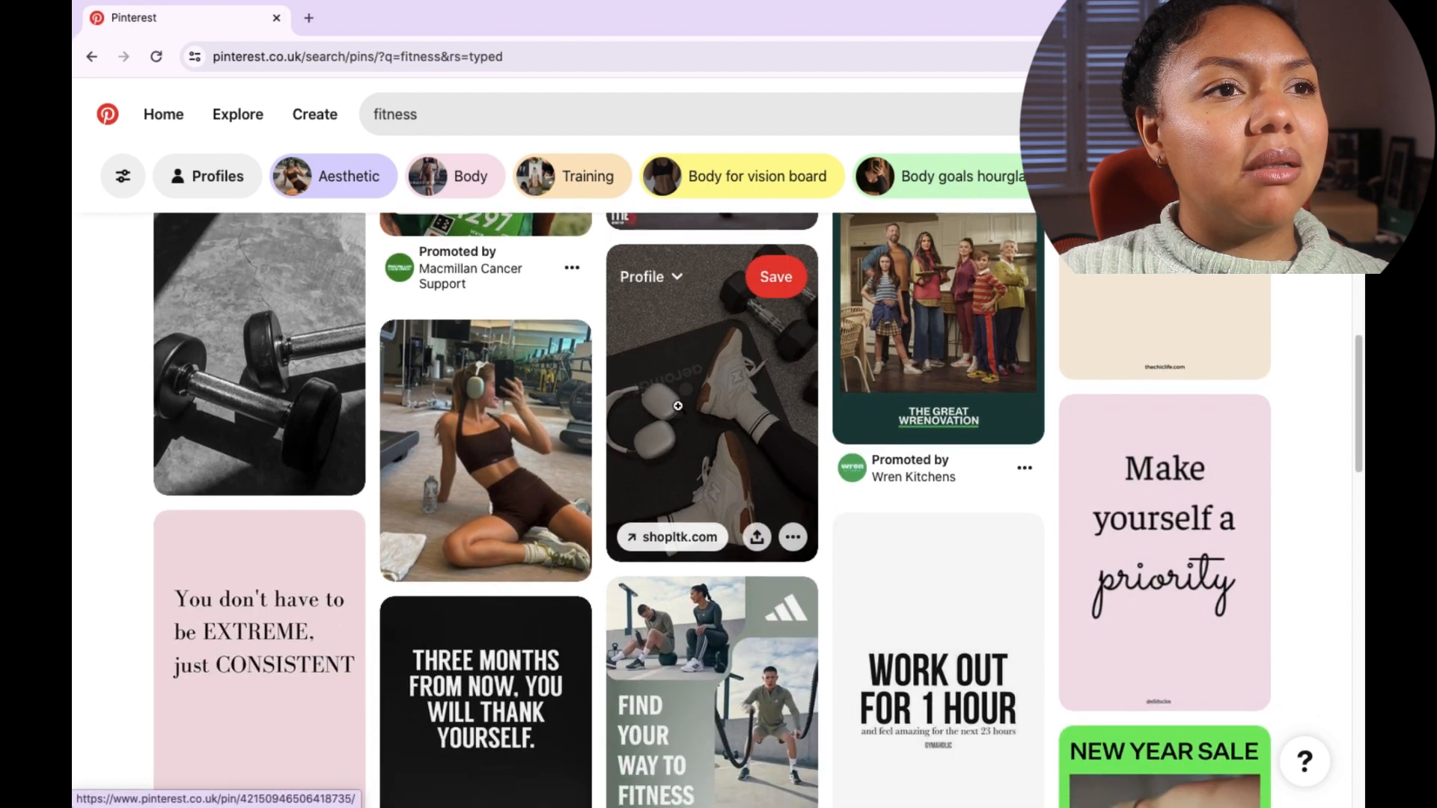
{"action": "left_click", "coordinate": [419, 116]}
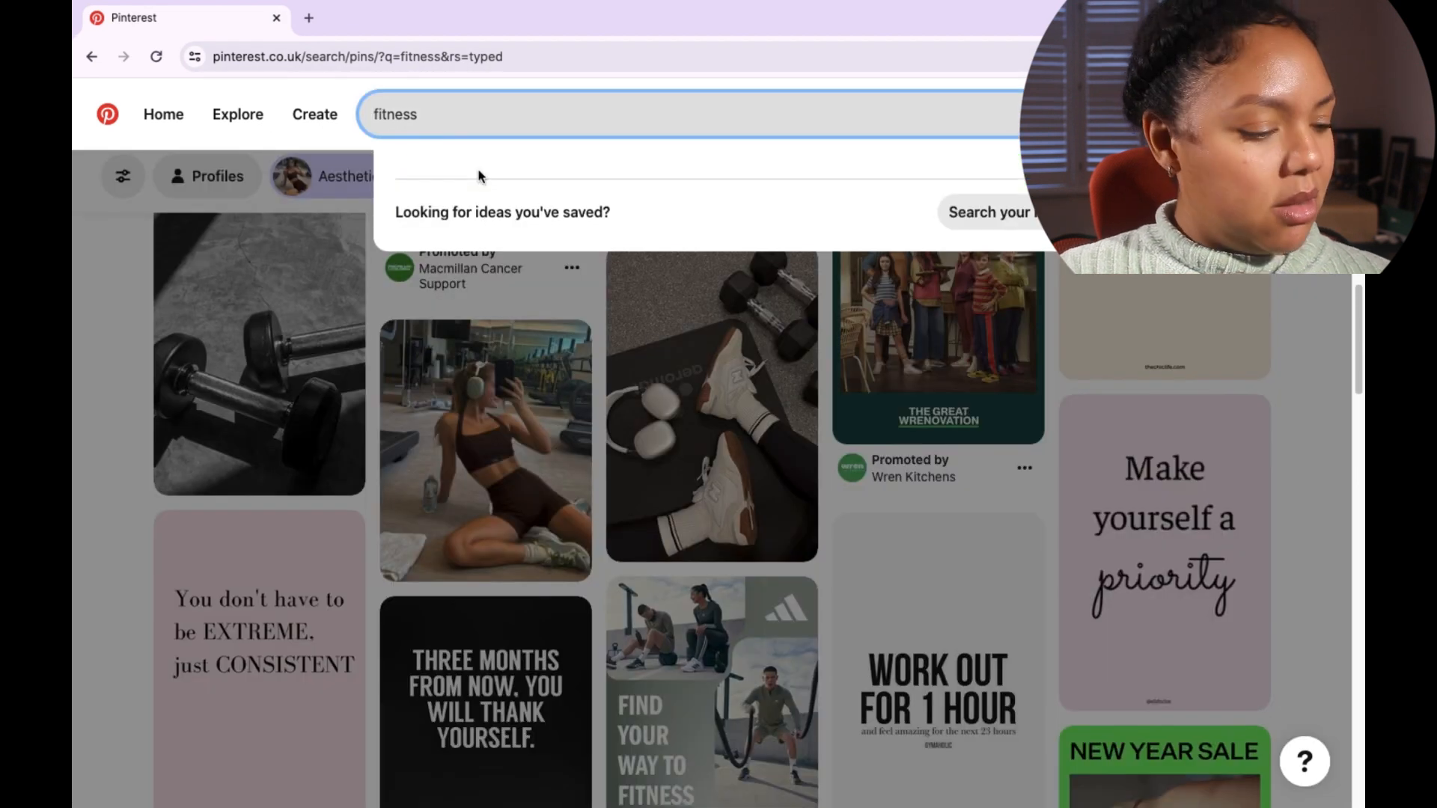
{"action": "type", "text": "fun"}
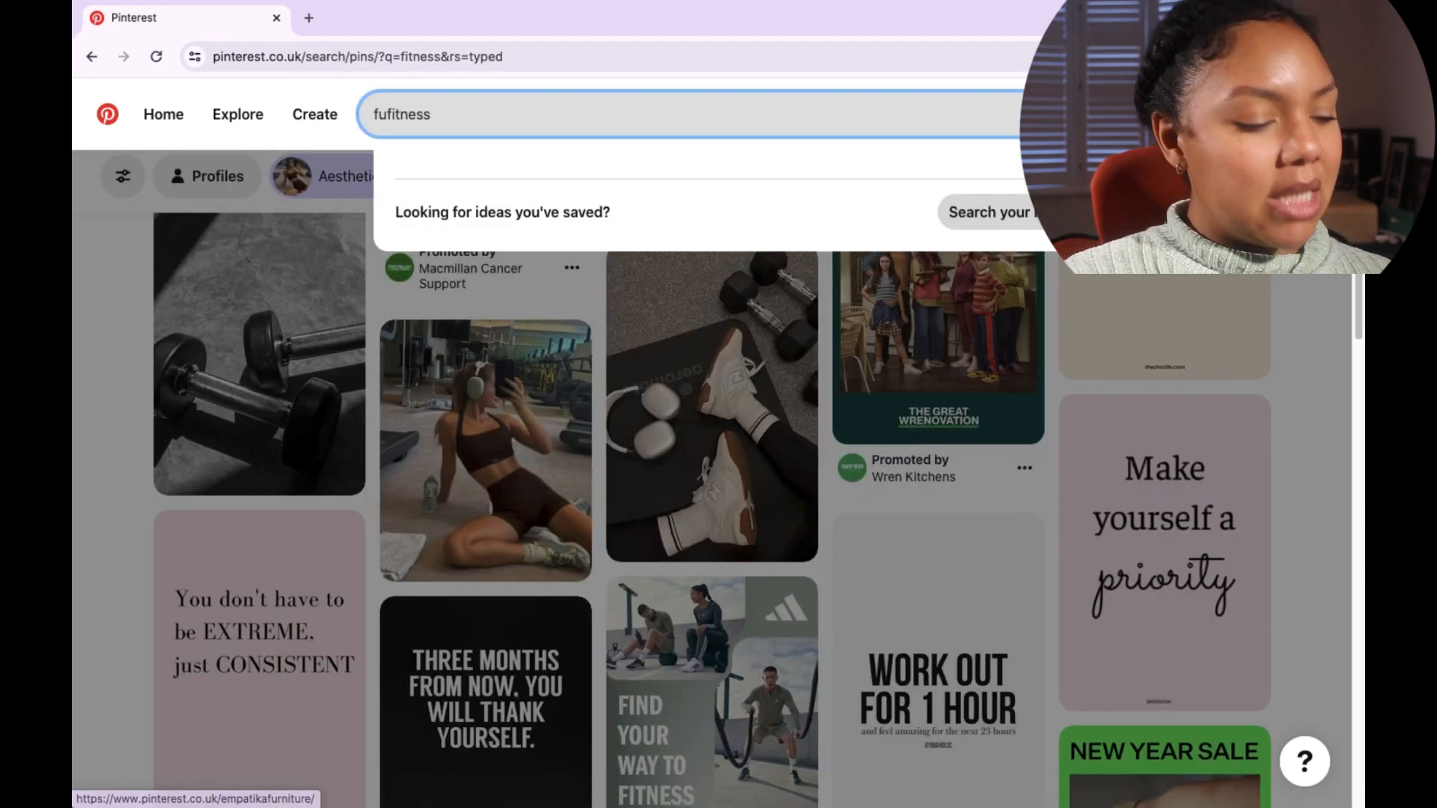
{"action": "key", "text": "Return"}
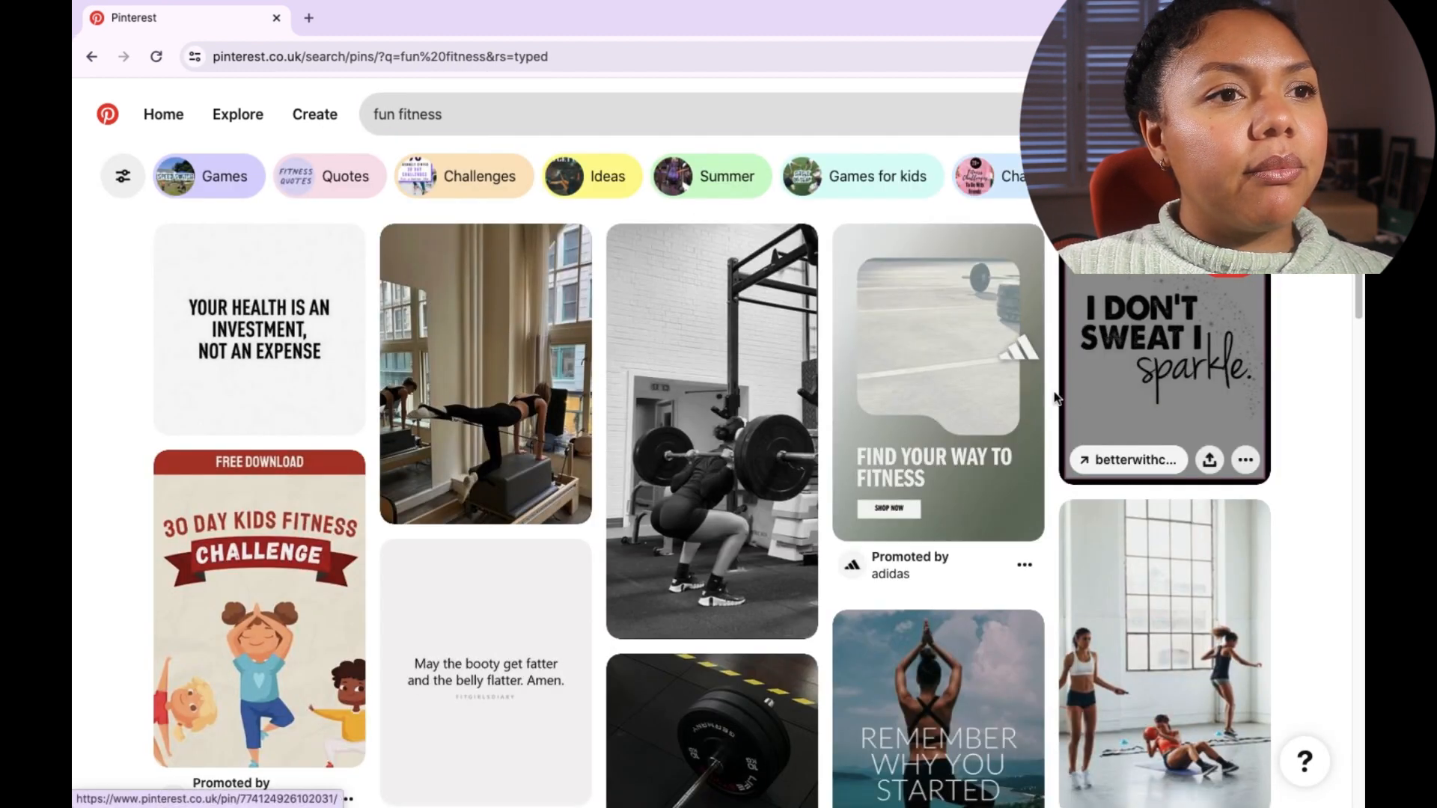
Step: Scroll through the fun fitness results to choose an image for the vision board
{"action": "scroll", "coordinate": [1056, 397], "scroll_direction": "down", "scroll_amount": 2}
{"action": "scroll", "coordinate": [1055, 395], "scroll_direction": "down", "scroll_amount": 3}
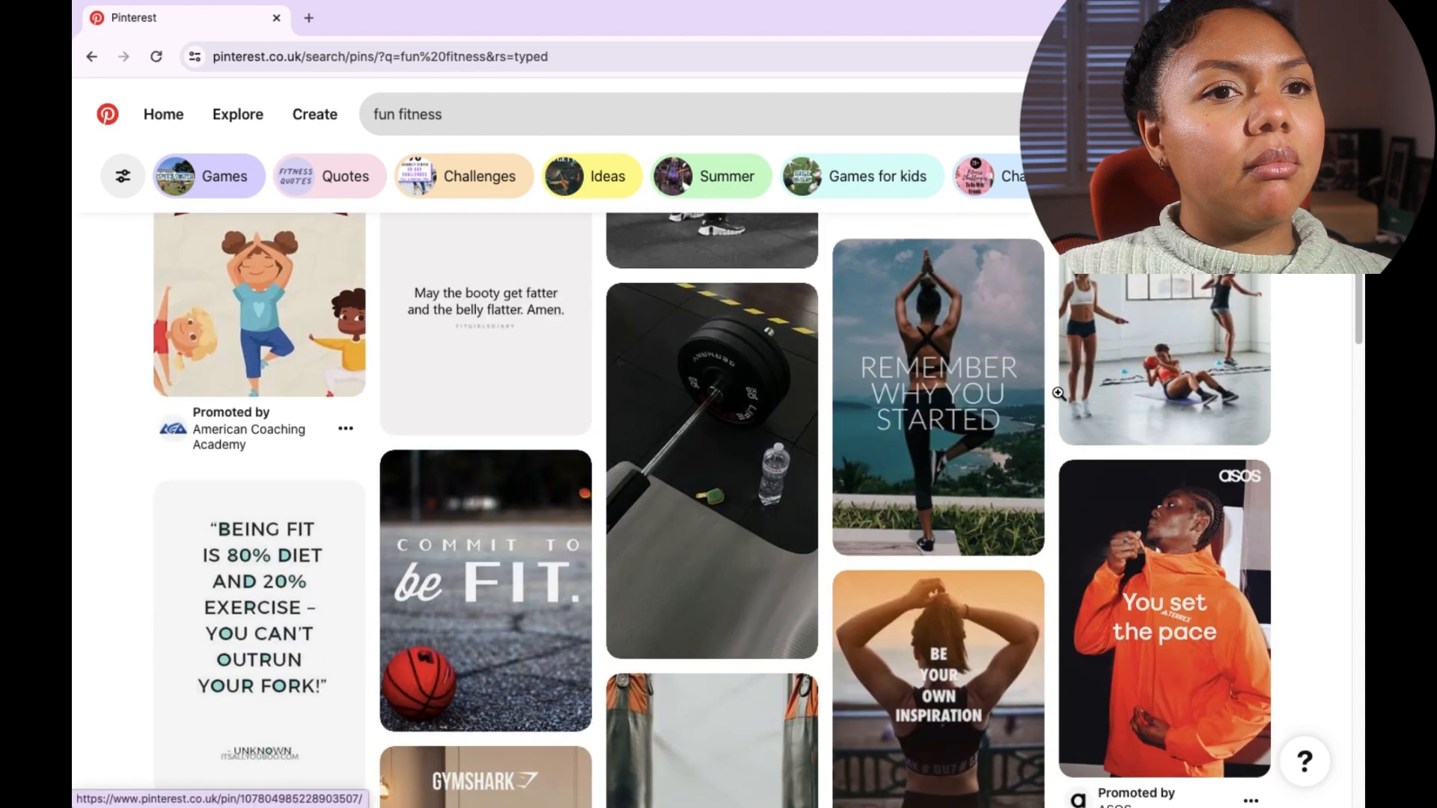
{"action": "scroll", "coordinate": [1061, 399], "scroll_direction": "down", "scroll_amount": 4}
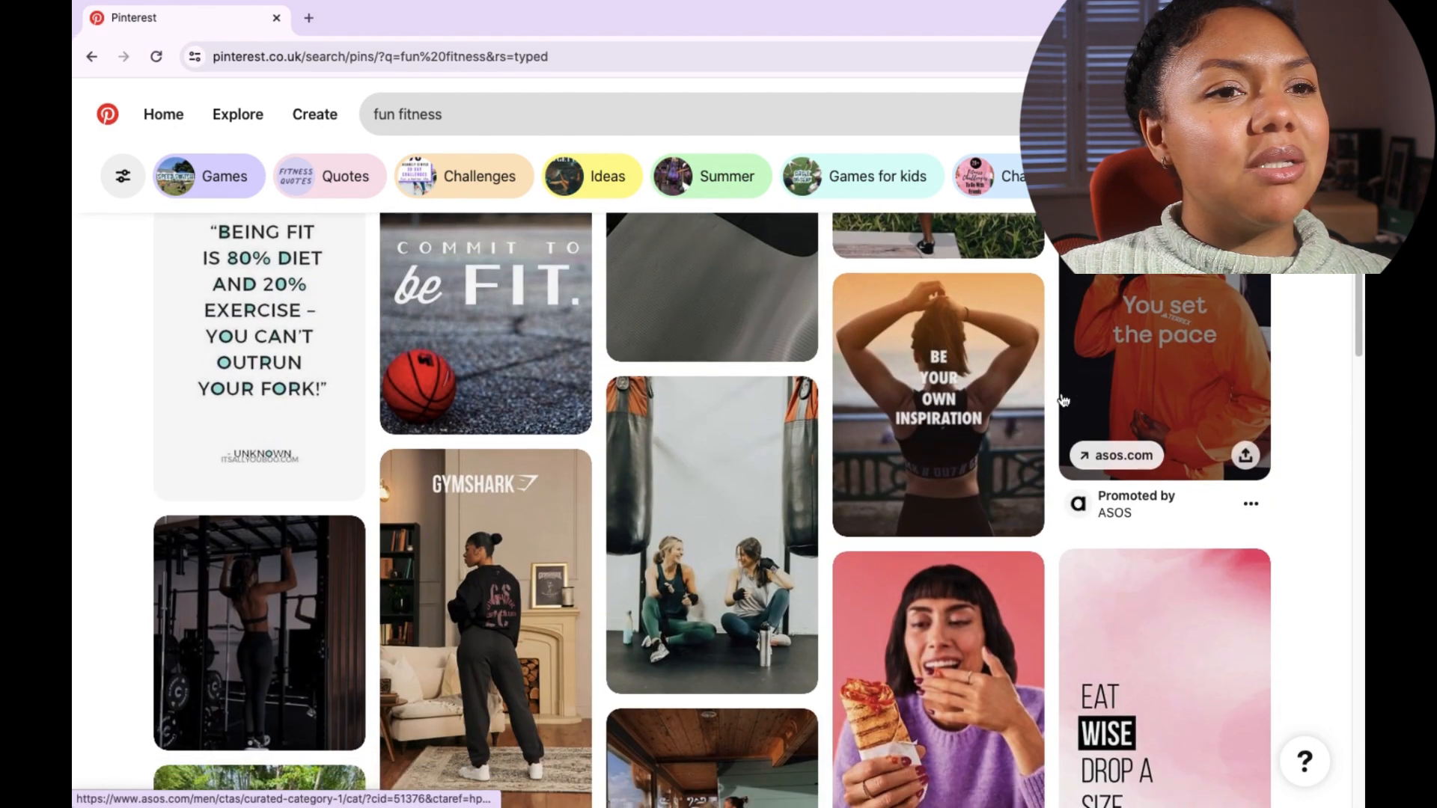
{"action": "scroll", "coordinate": [1063, 398], "scroll_direction": "down", "scroll_amount": 3}
{"action": "scroll", "coordinate": [1063, 395], "scroll_direction": "down", "scroll_amount": 1}
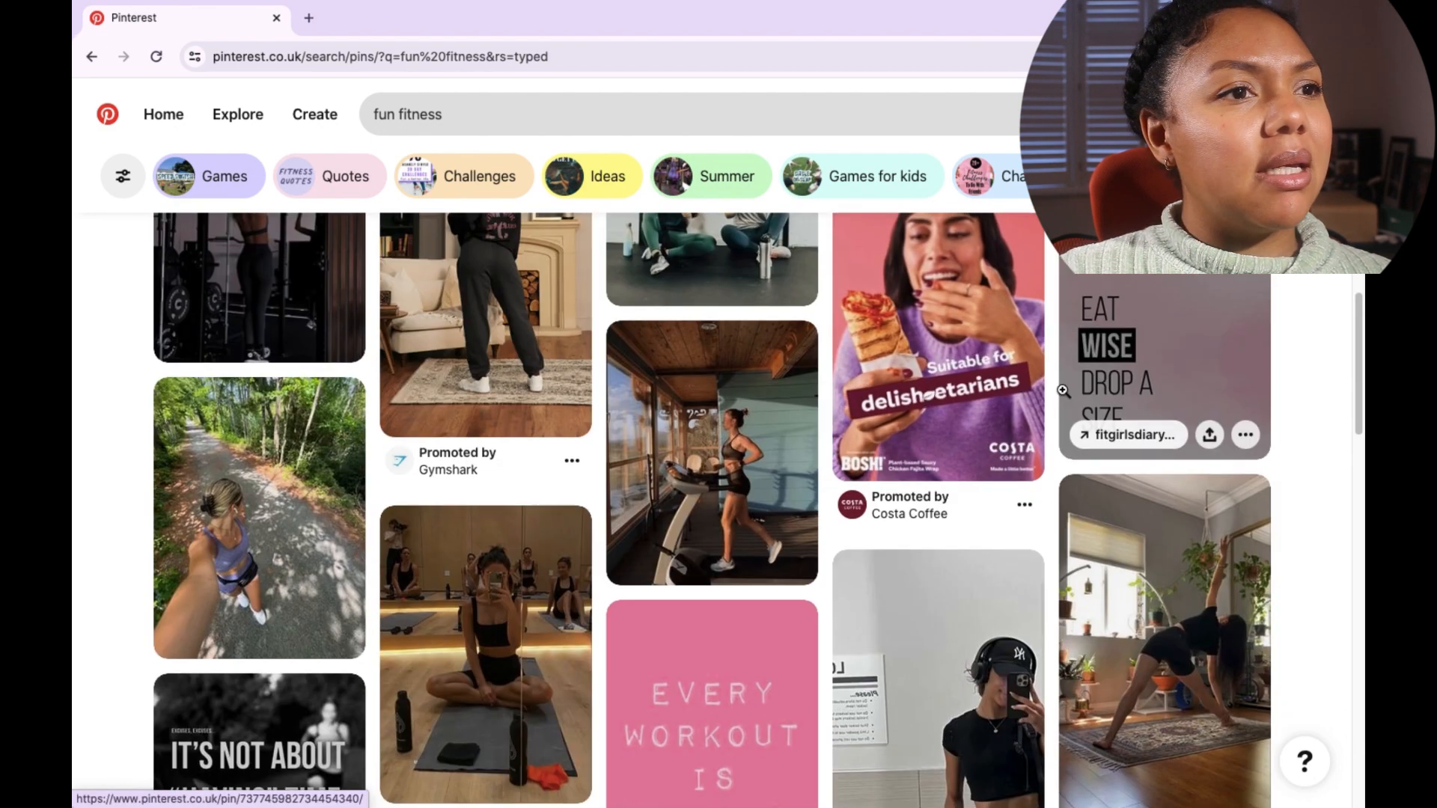
{"action": "scroll", "coordinate": [1063, 391], "scroll_direction": "down", "scroll_amount": 8}
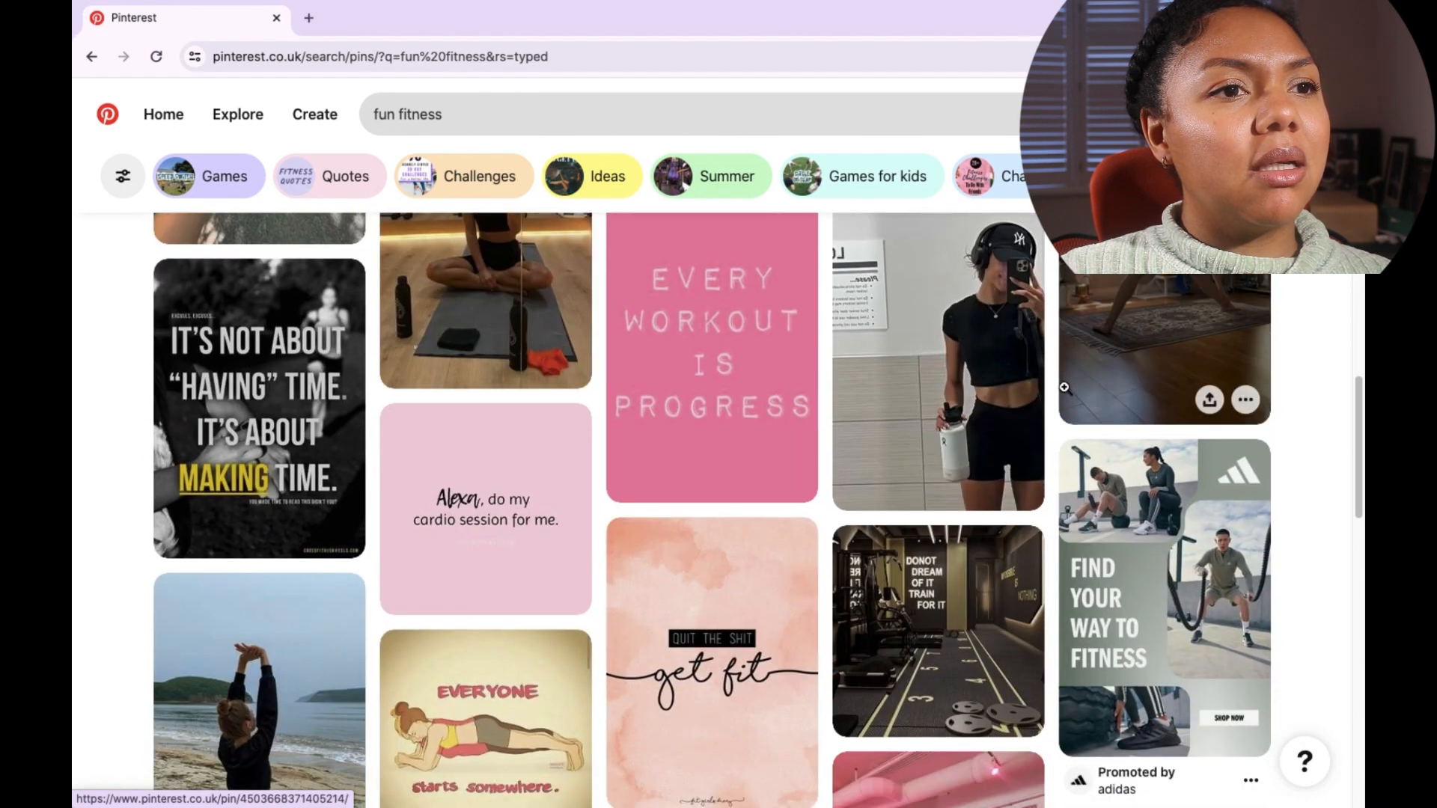
{"action": "scroll", "coordinate": [1071, 393], "scroll_direction": "down", "scroll_amount": 6}
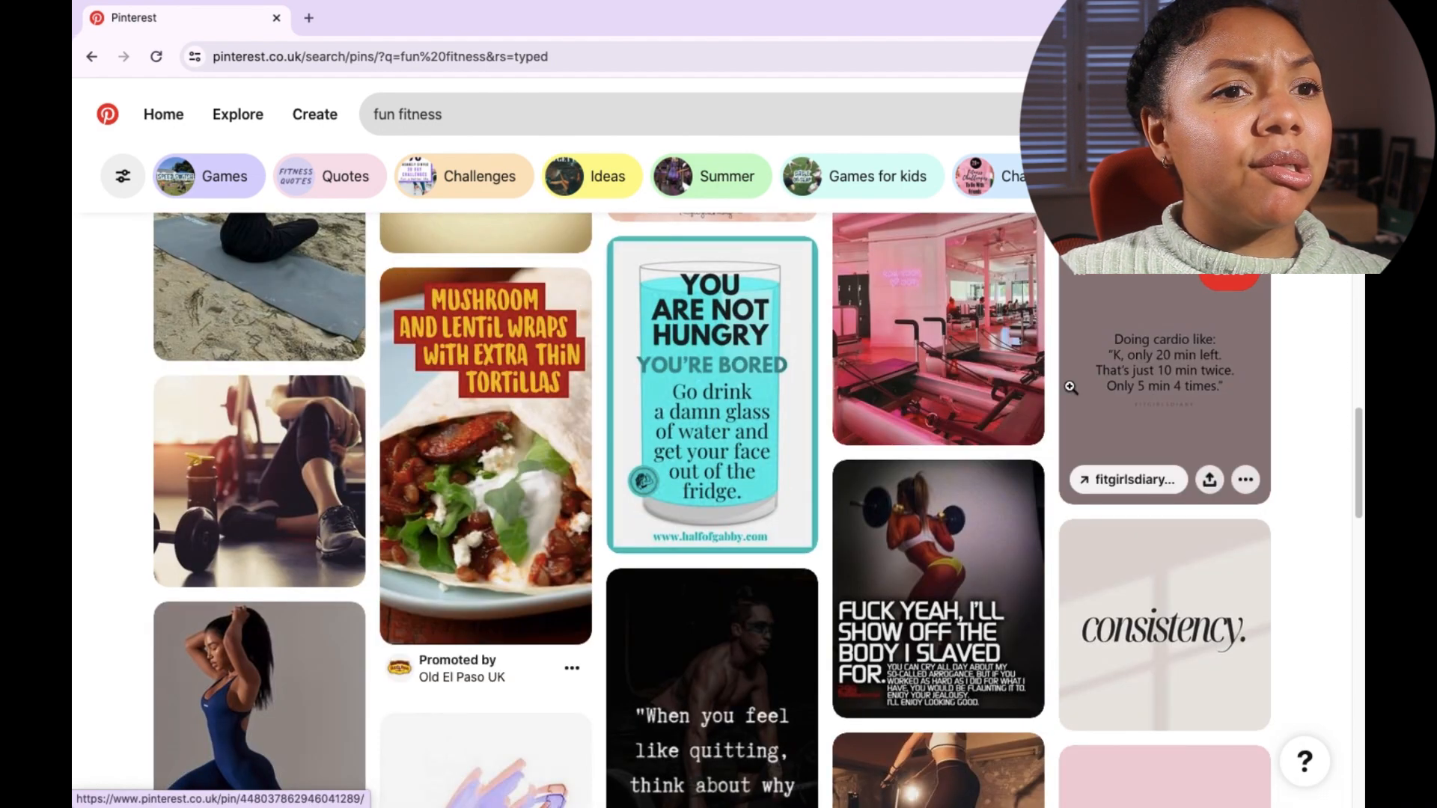
{"action": "scroll", "coordinate": [1070, 384], "scroll_direction": "up", "scroll_amount": 1}
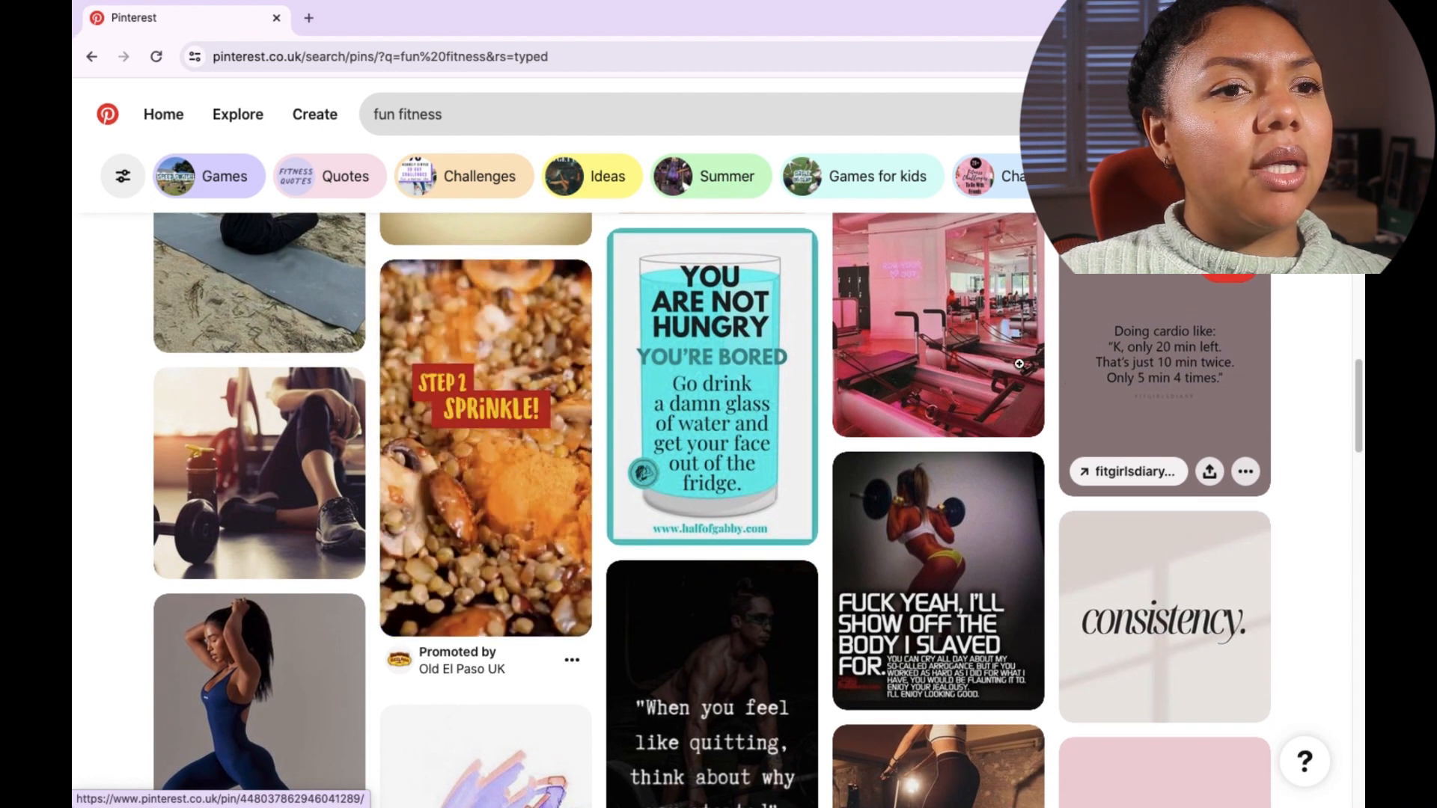
Step: Open the Pilates aesthetic pin and save its image as pink workout in the Vision board images folder
{"action": "left_click", "coordinate": [950, 296]}
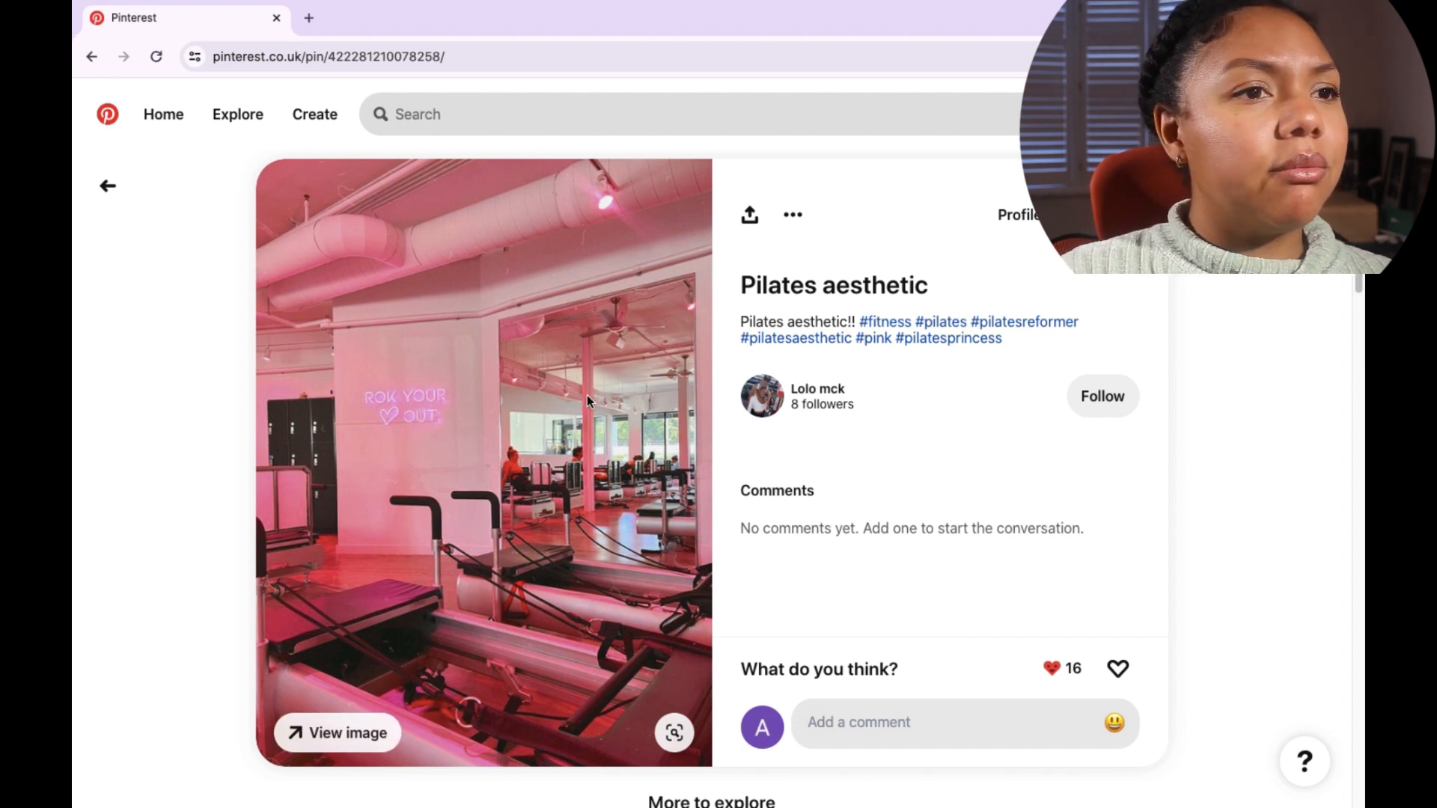
{"action": "right_click", "coordinate": [526, 369]}
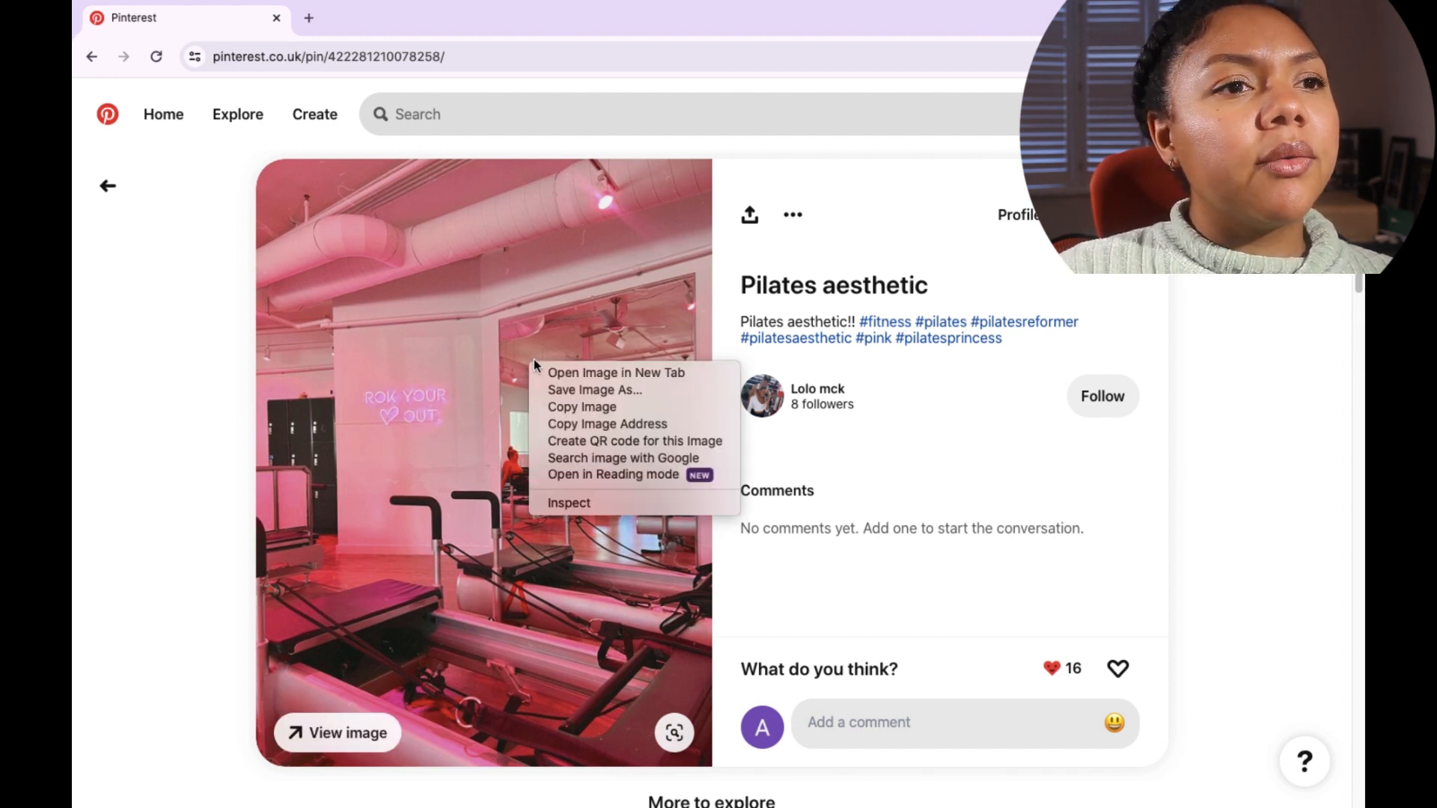
{"action": "left_click", "coordinate": [586, 389]}
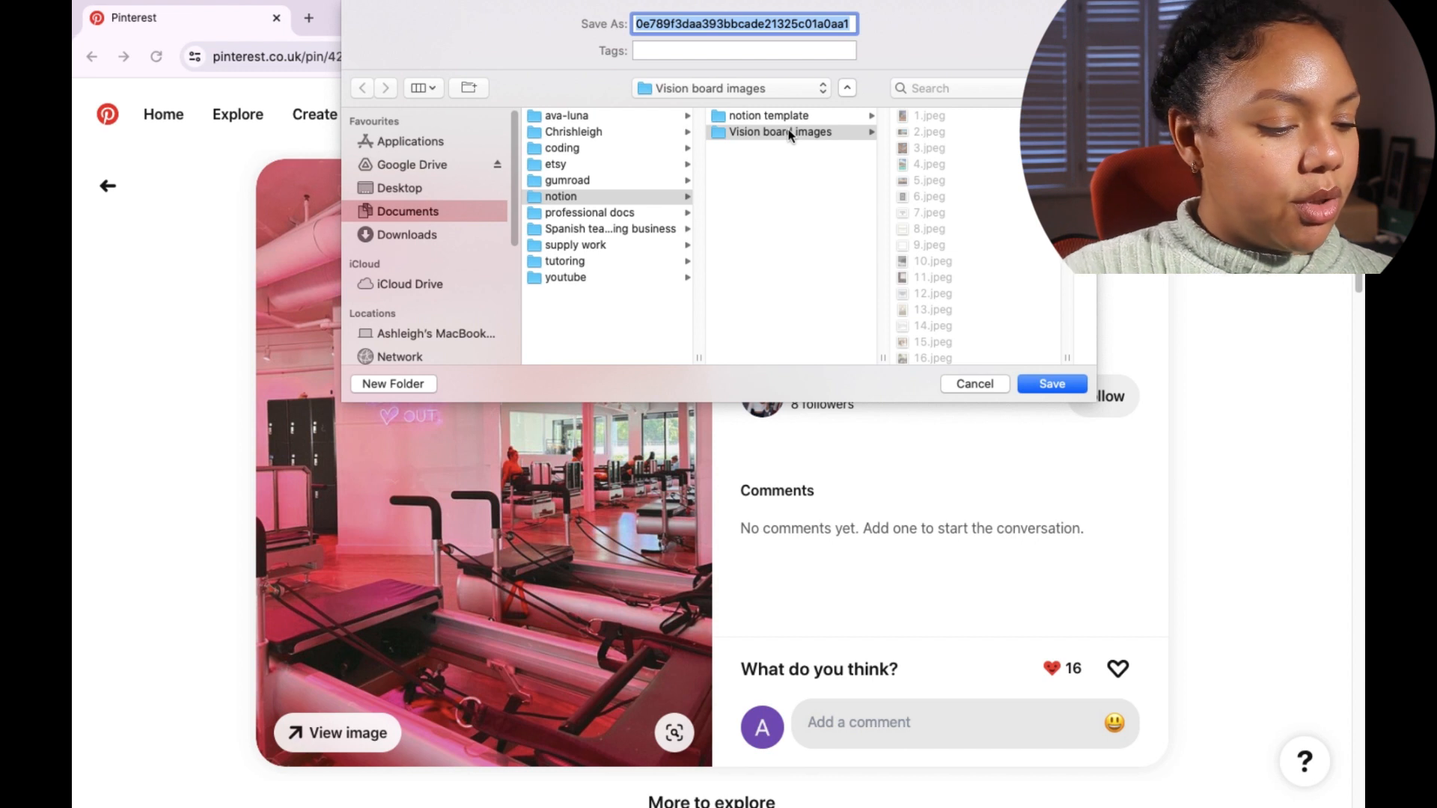
{"action": "type", "text": "pink workout"}
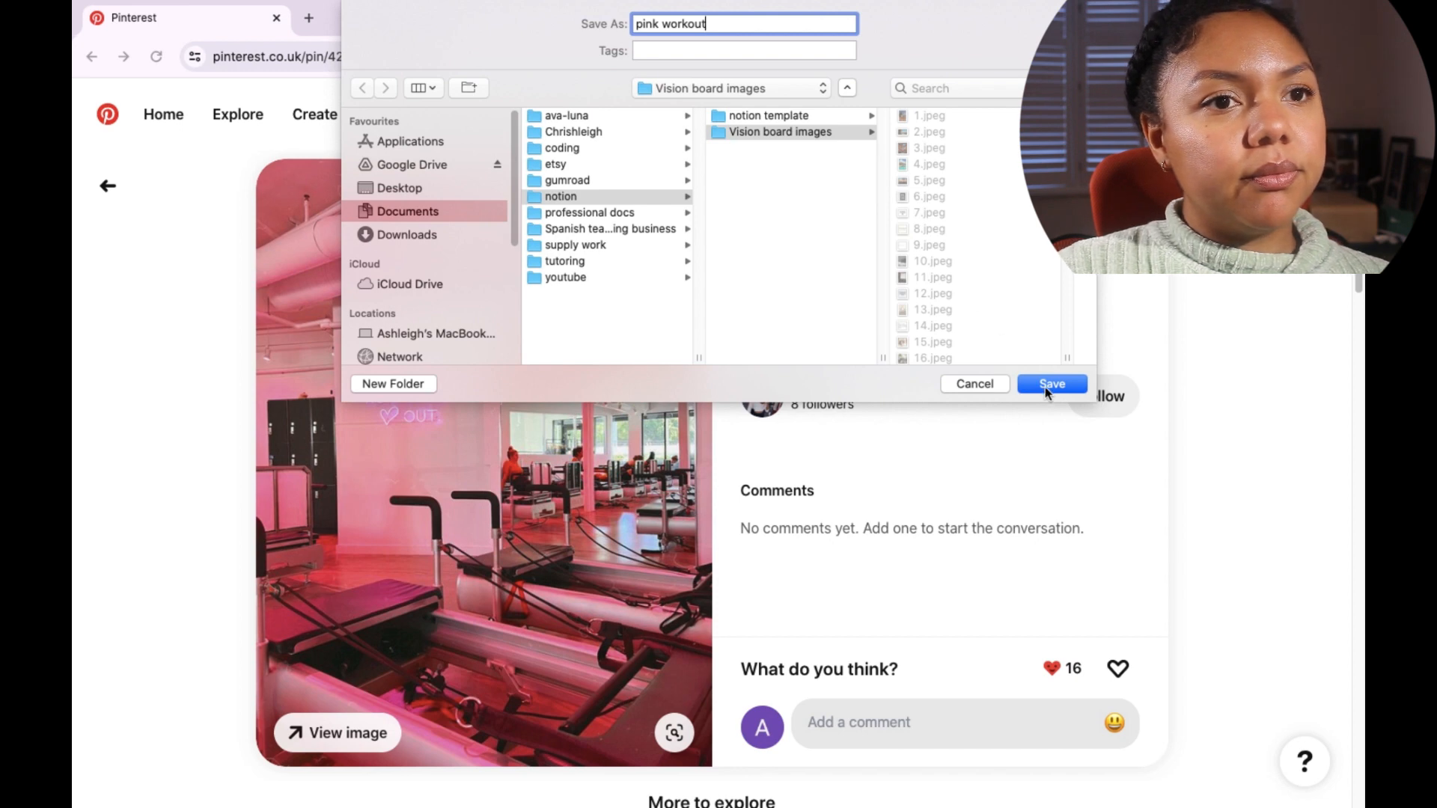
{"action": "left_click", "coordinate": [1051, 384]}
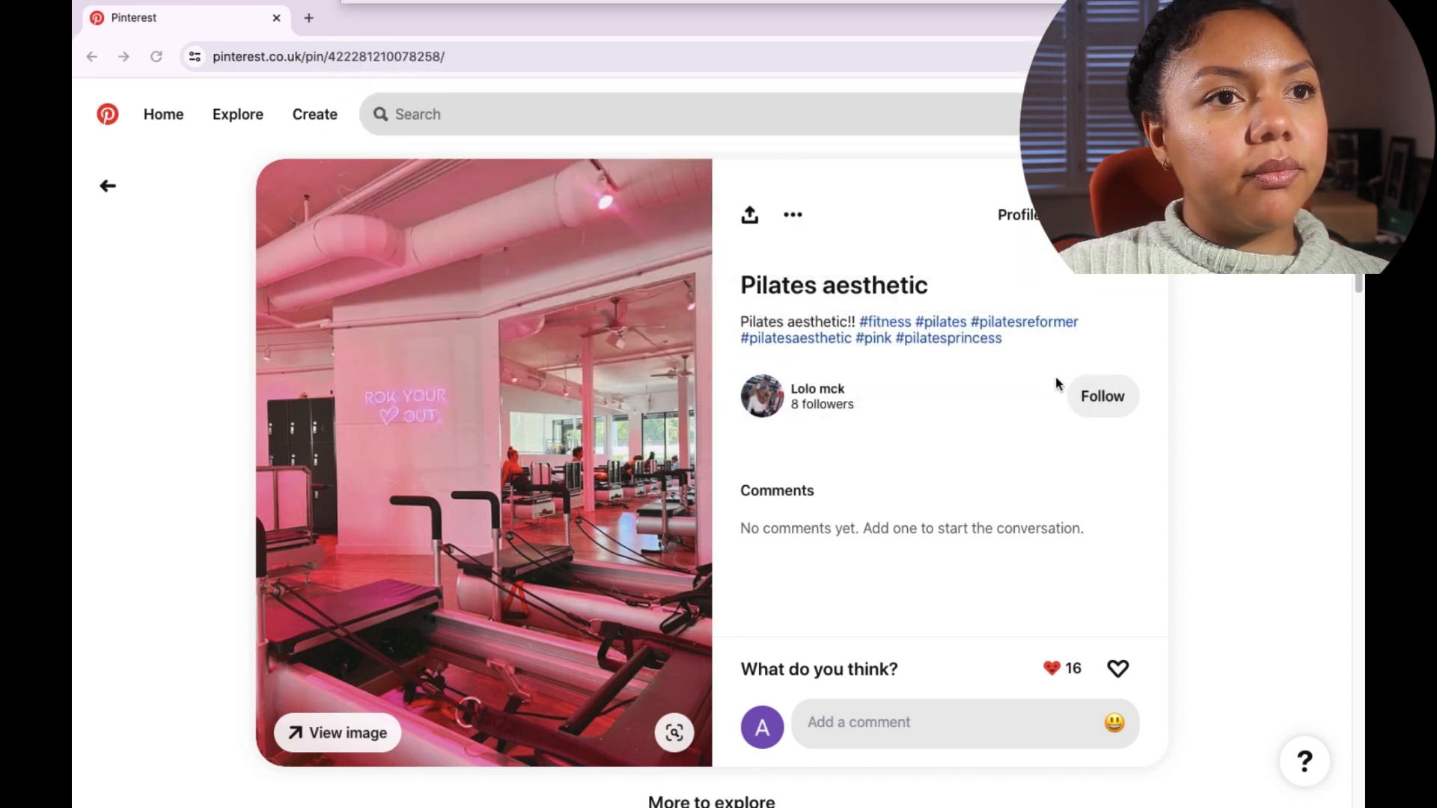
Step: Upload pink workout.jpeg from the Vision board images folder into the new image block in the middle column
{"action": "key", "text": "ctrl+Up"}
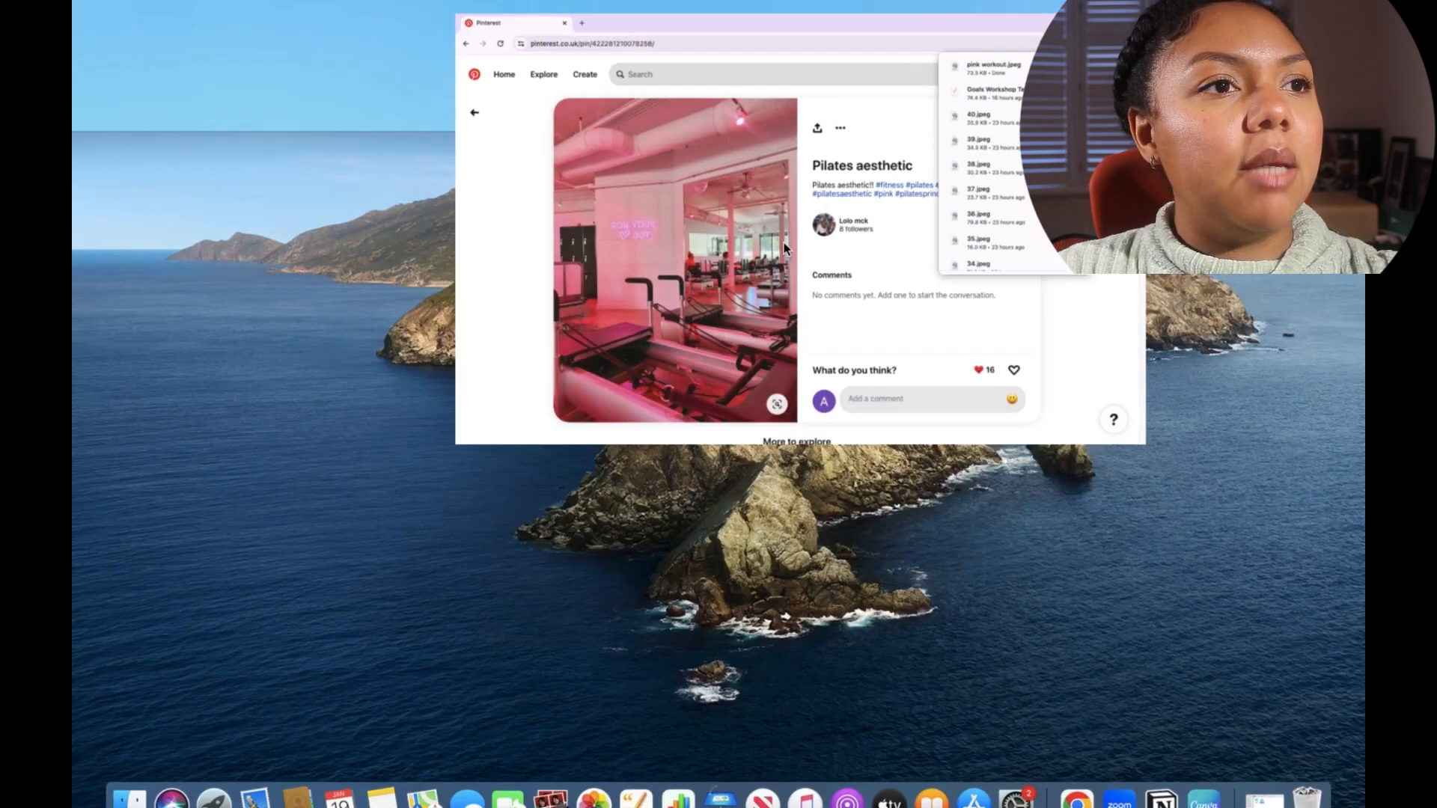
{"action": "left_click", "coordinate": [699, 56]}
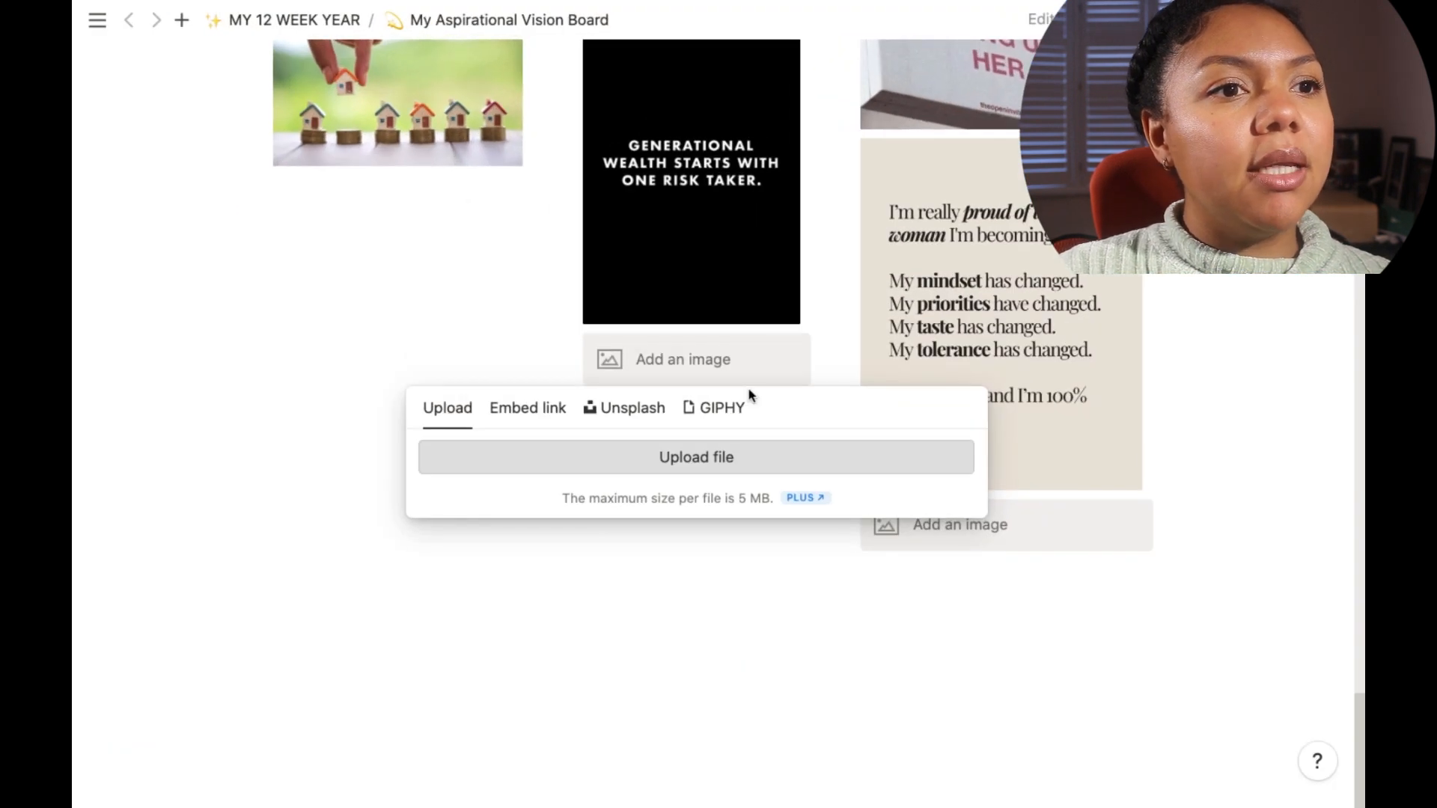
{"action": "left_click", "coordinate": [782, 452]}
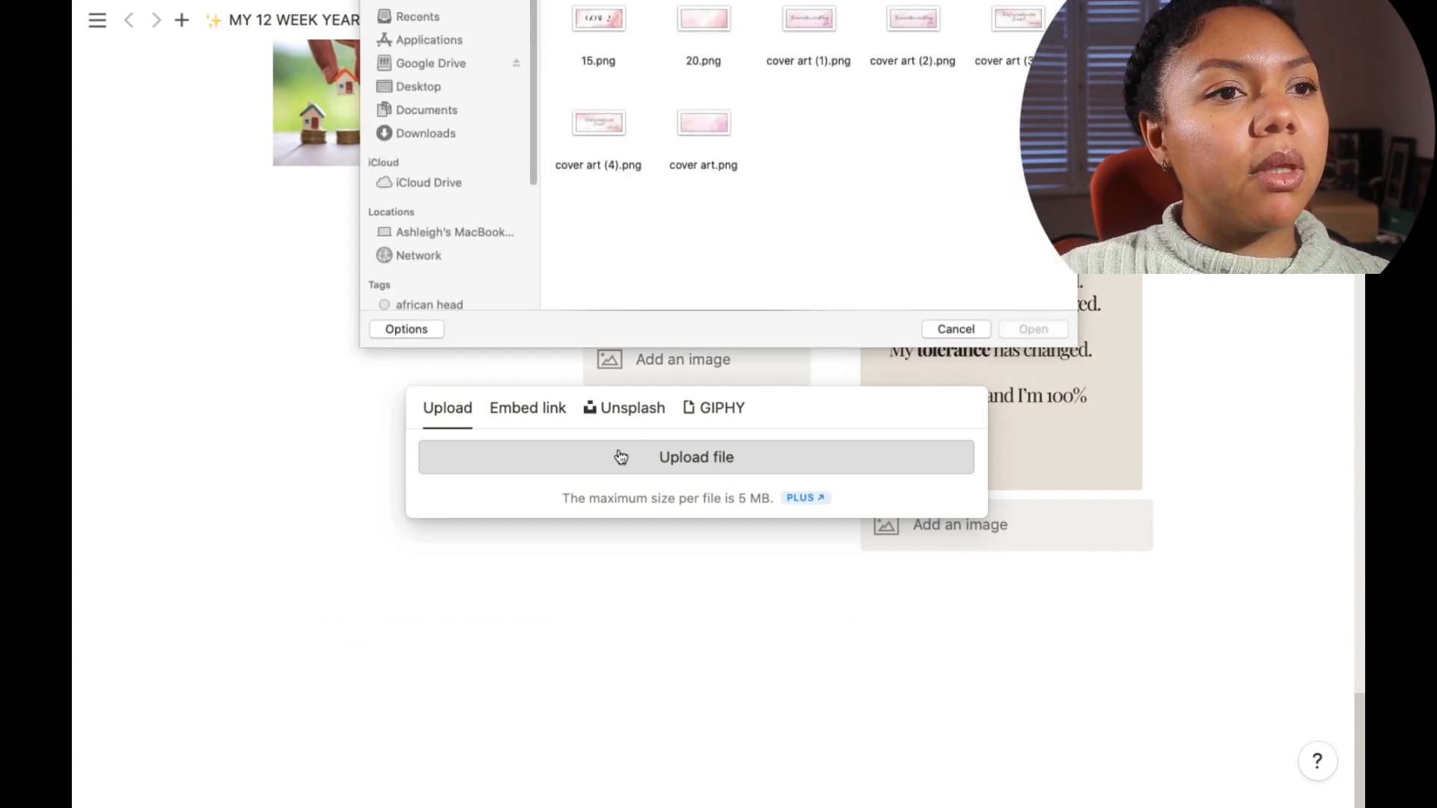
{"action": "left_click", "coordinate": [688, 21]}
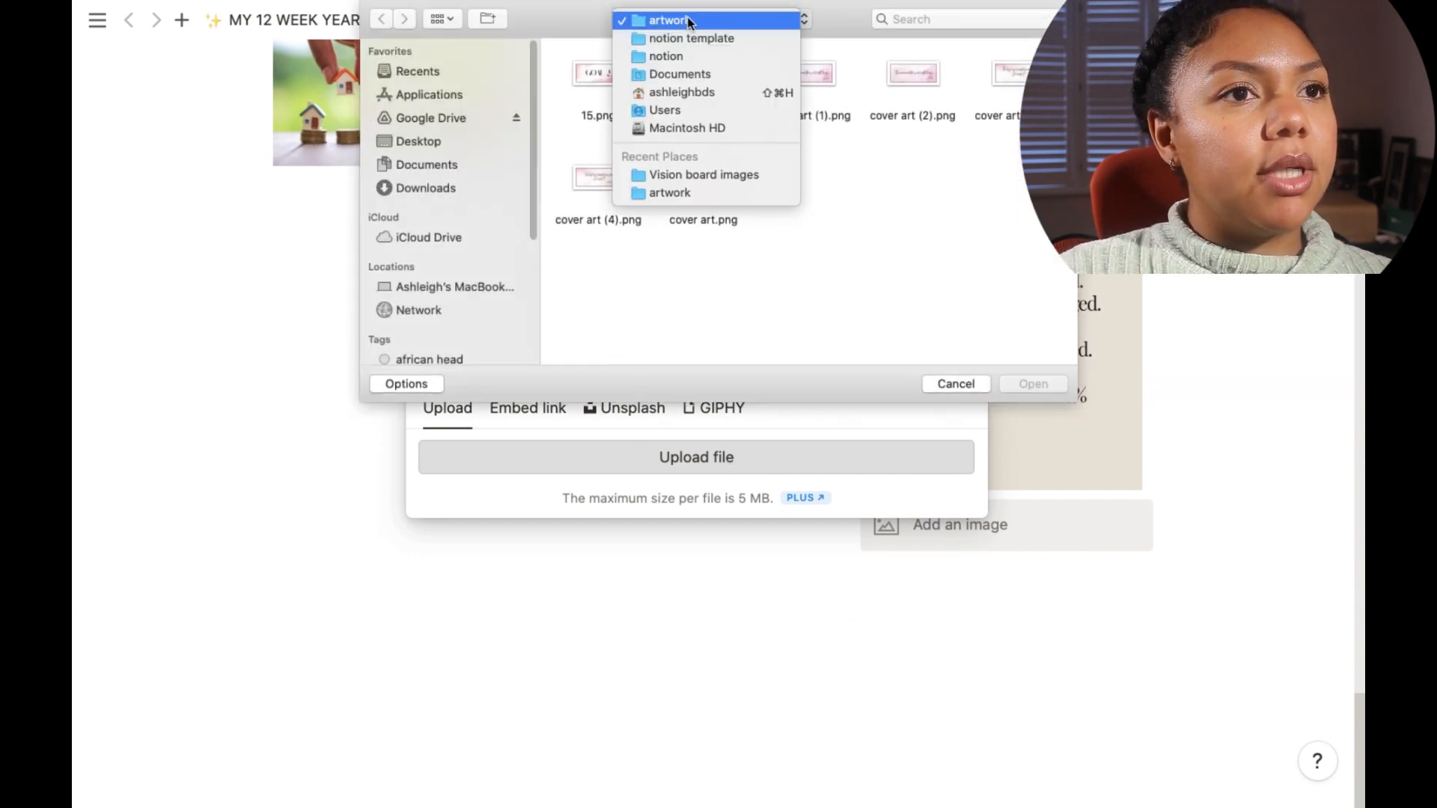
{"action": "left_click", "coordinate": [707, 175]}
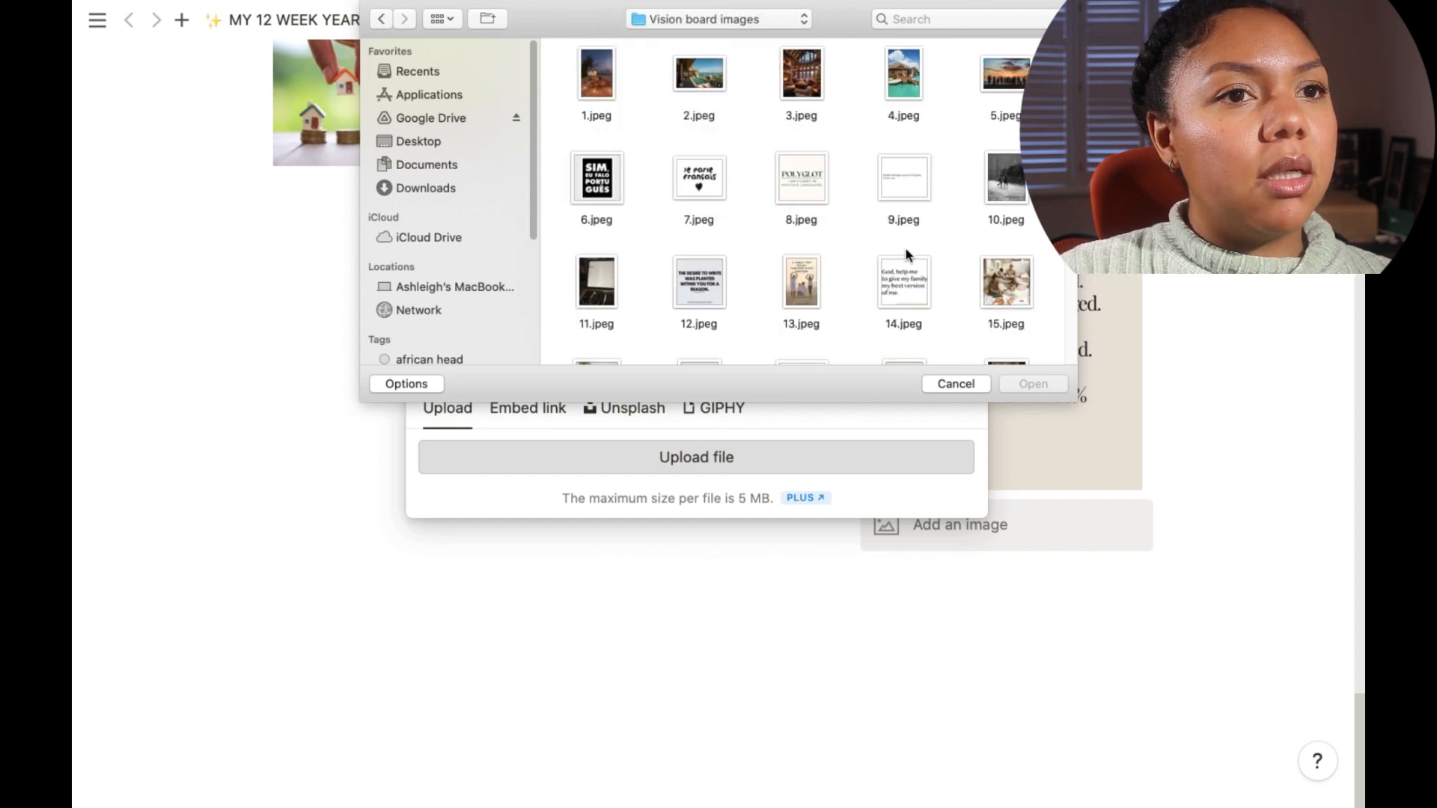
{"action": "left_click_drag", "start_coordinate": [1071, 82], "coordinate": [1085, 347]}
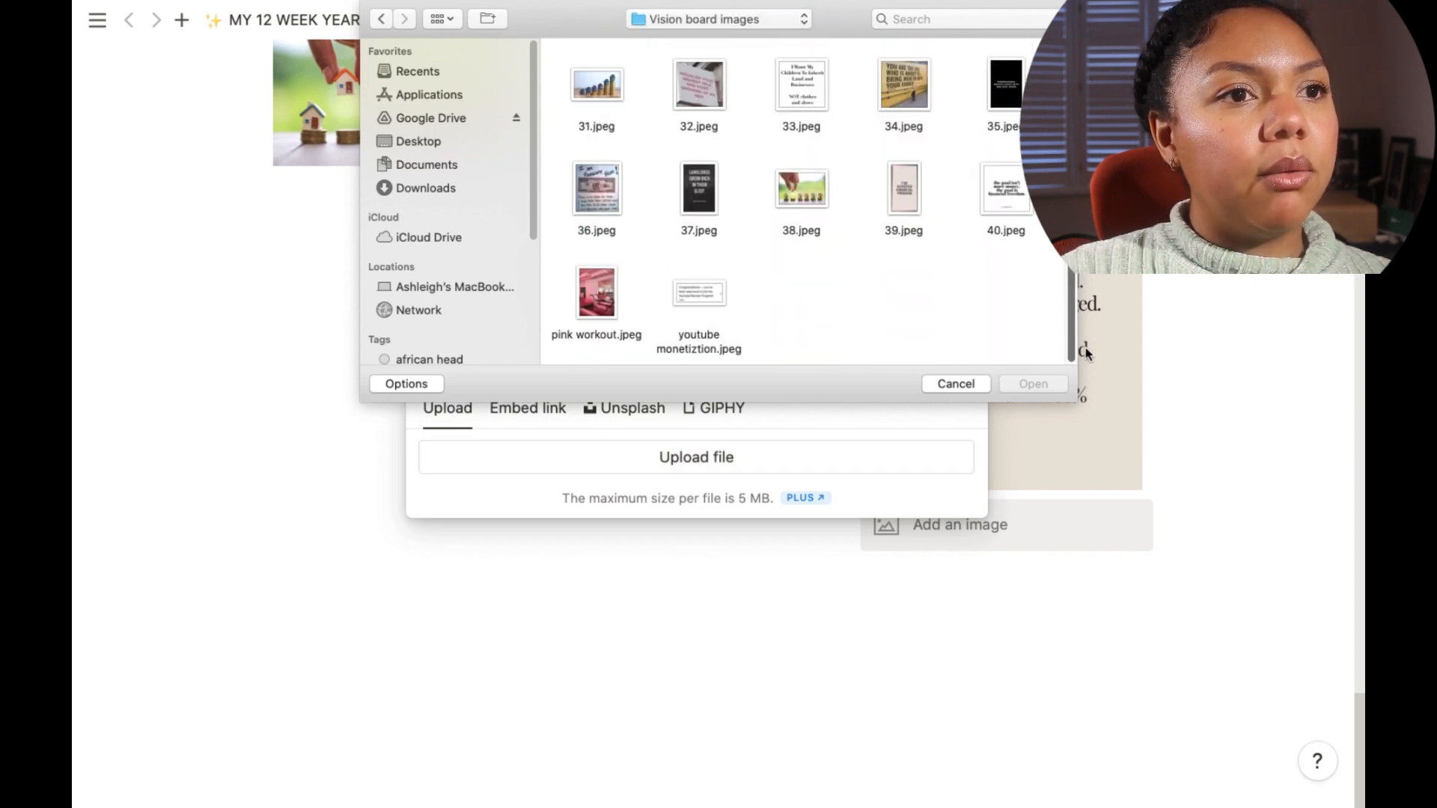
{"action": "left_click", "coordinate": [621, 322]}
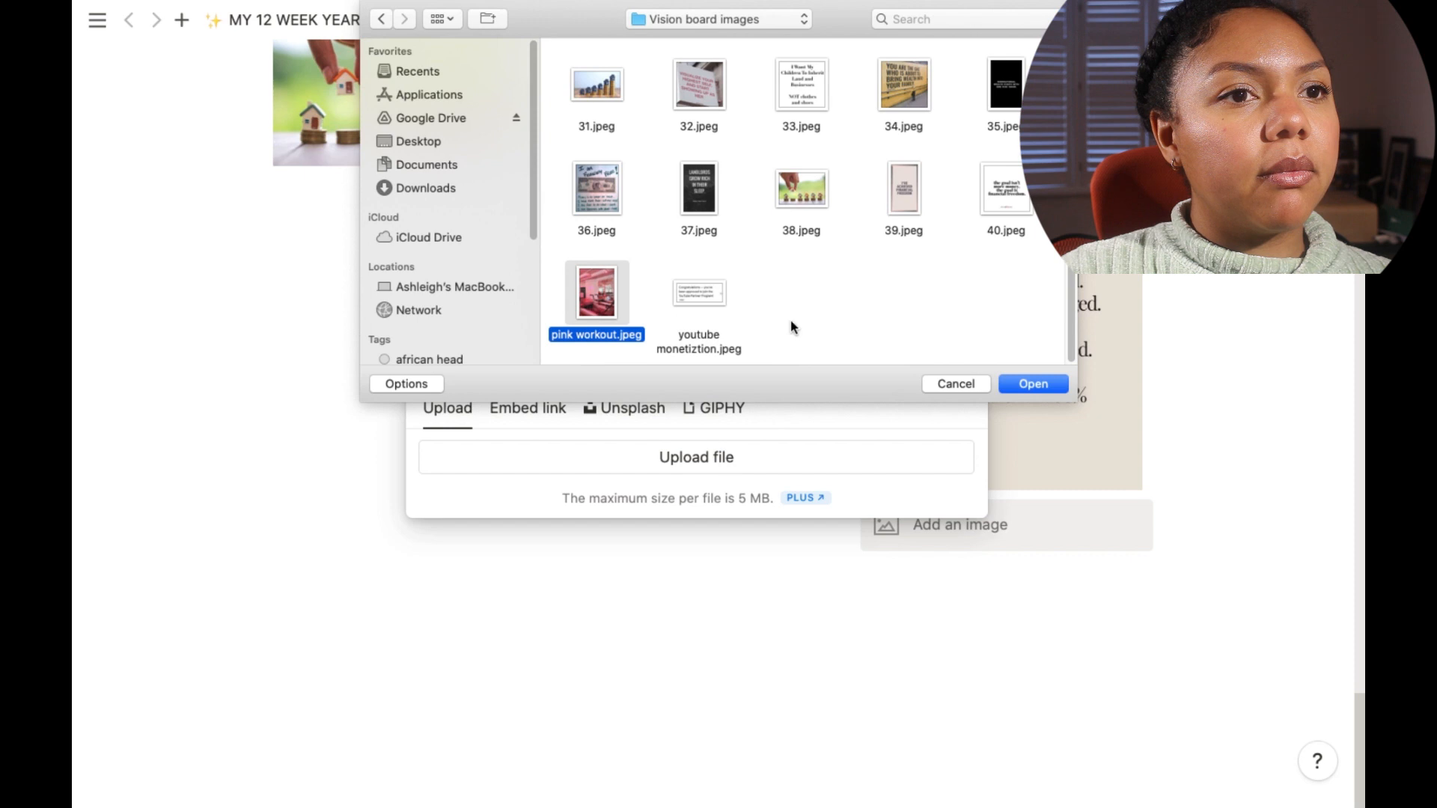
{"action": "left_click", "coordinate": [1033, 386]}
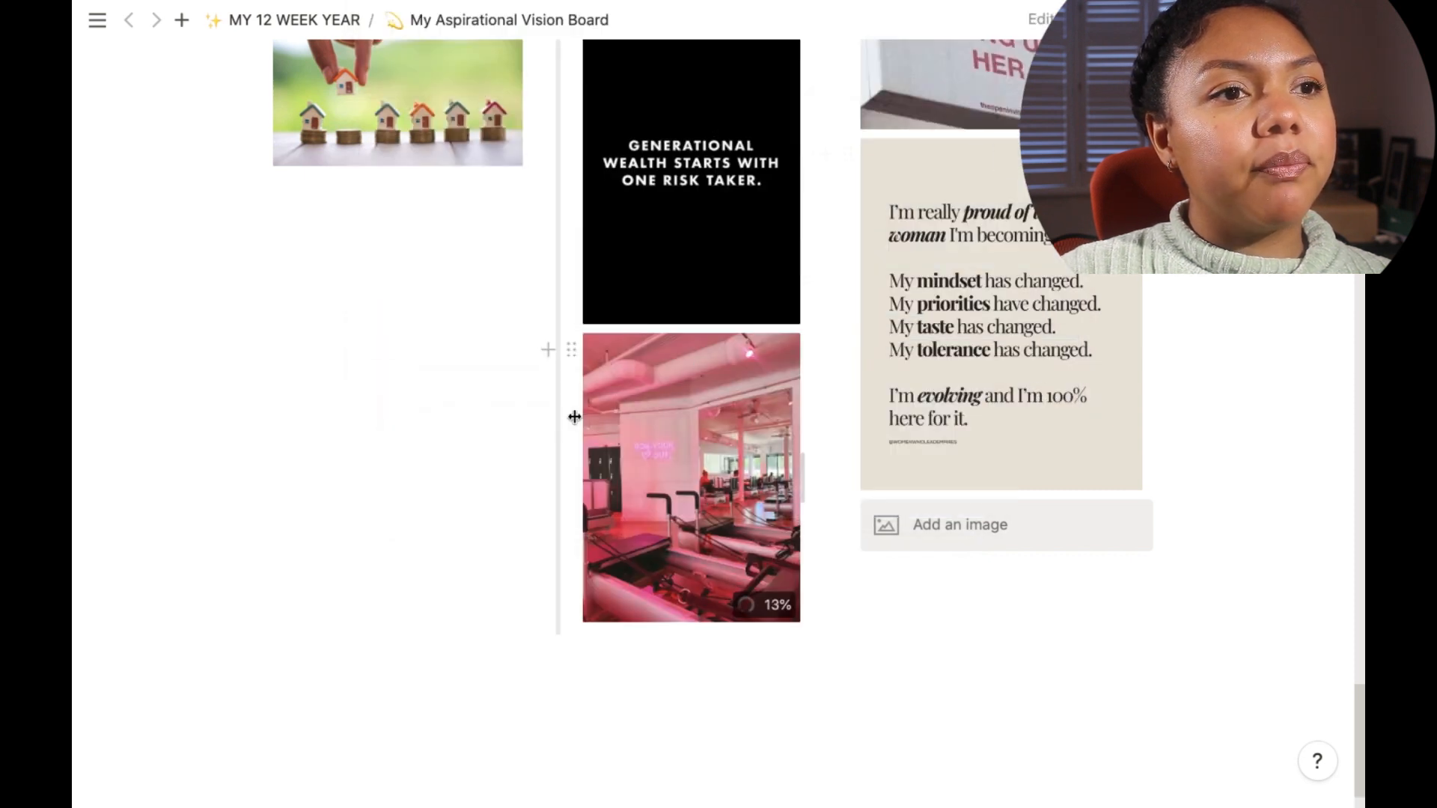
{"action": "mouse_move", "coordinate": [568, 421]}
{"action": "left_mouse_down"}
{"action": "mouse_move", "coordinate": [503, 421]}
{"action": "mouse_move", "coordinate": [559, 407]}
{"action": "mouse_move", "coordinate": [535, 411]}
{"action": "mouse_move", "coordinate": [552, 417]}
{"action": "mouse_move", "coordinate": [562, 402]}
{"action": "left_mouse_up"}
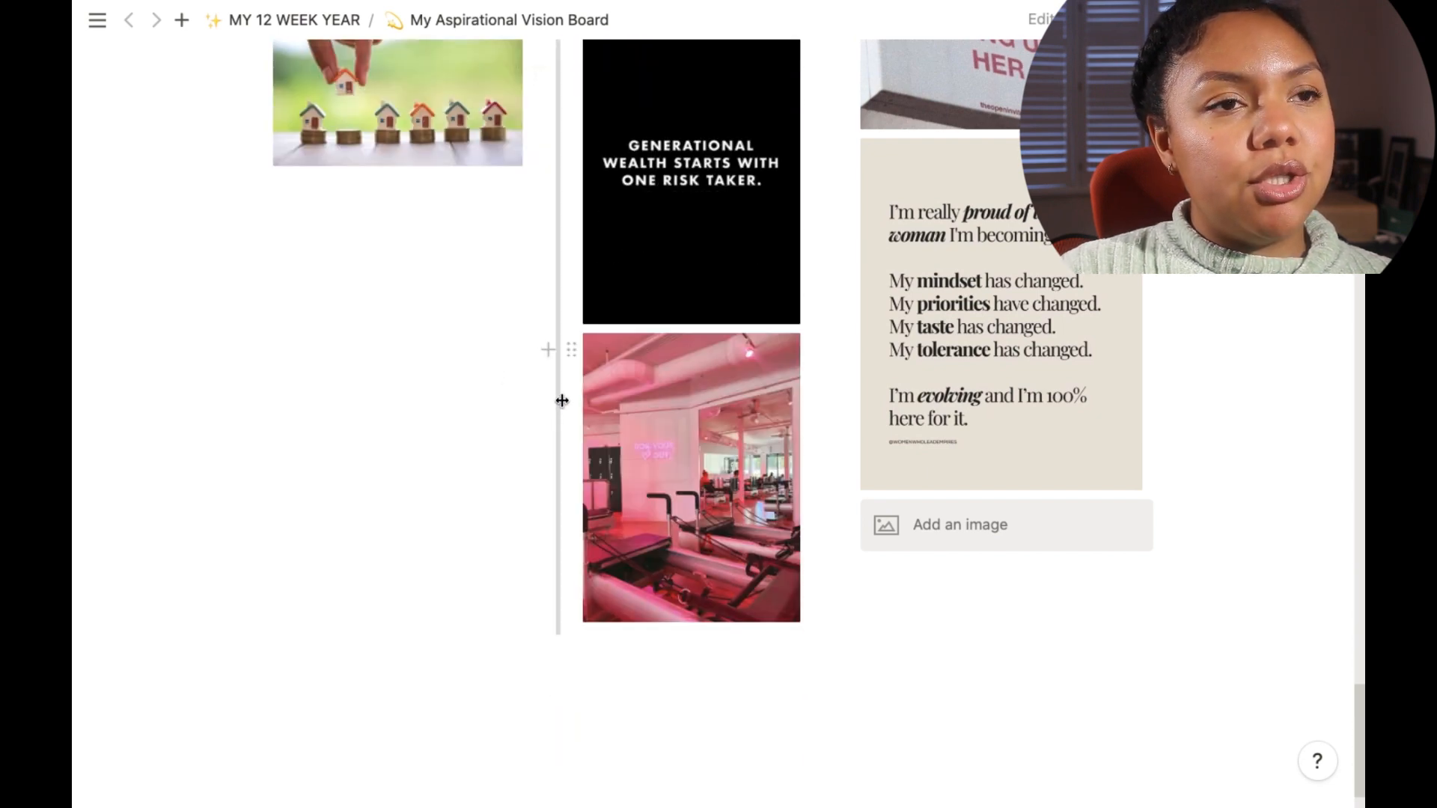
{"action": "scroll", "coordinate": [824, 383], "scroll_direction": "down", "scroll_amount": 3}
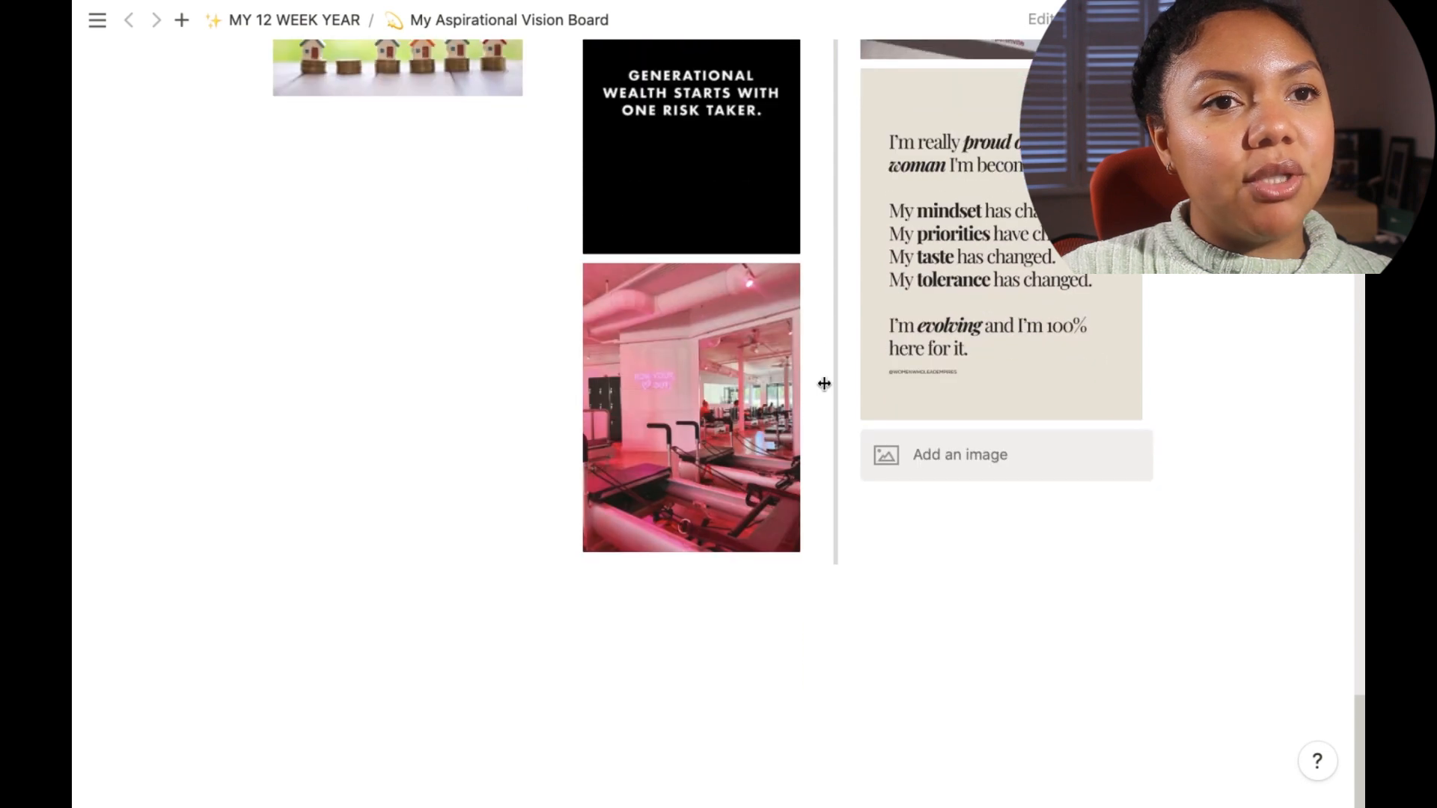
{"action": "scroll", "coordinate": [748, 299], "scroll_direction": "up", "scroll_amount": 10}
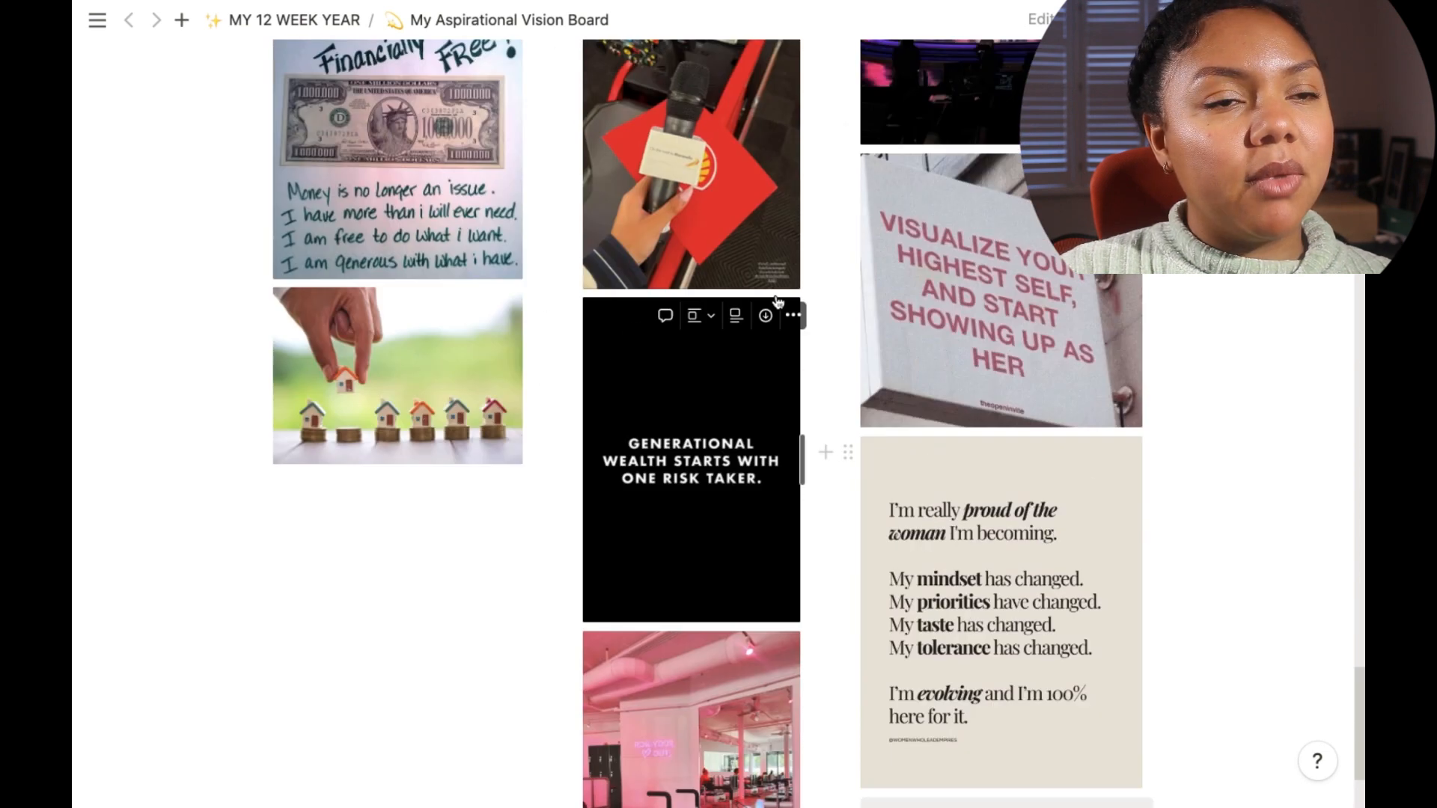
{"action": "scroll", "coordinate": [1350, 627], "scroll_direction": "up", "scroll_amount": 15}
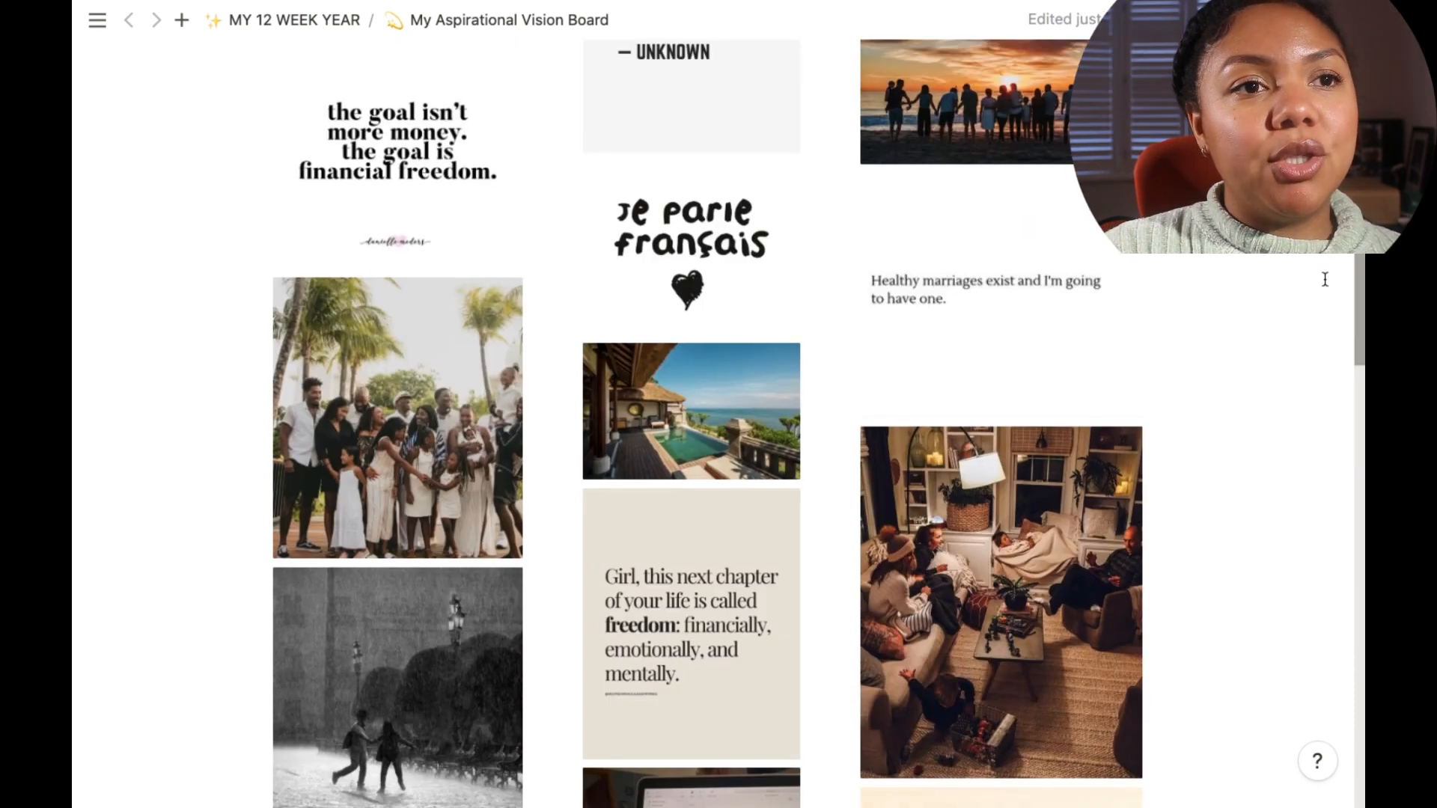
{"action": "scroll", "coordinate": [718, 419], "scroll_direction": "up", "scroll_amount": 15}
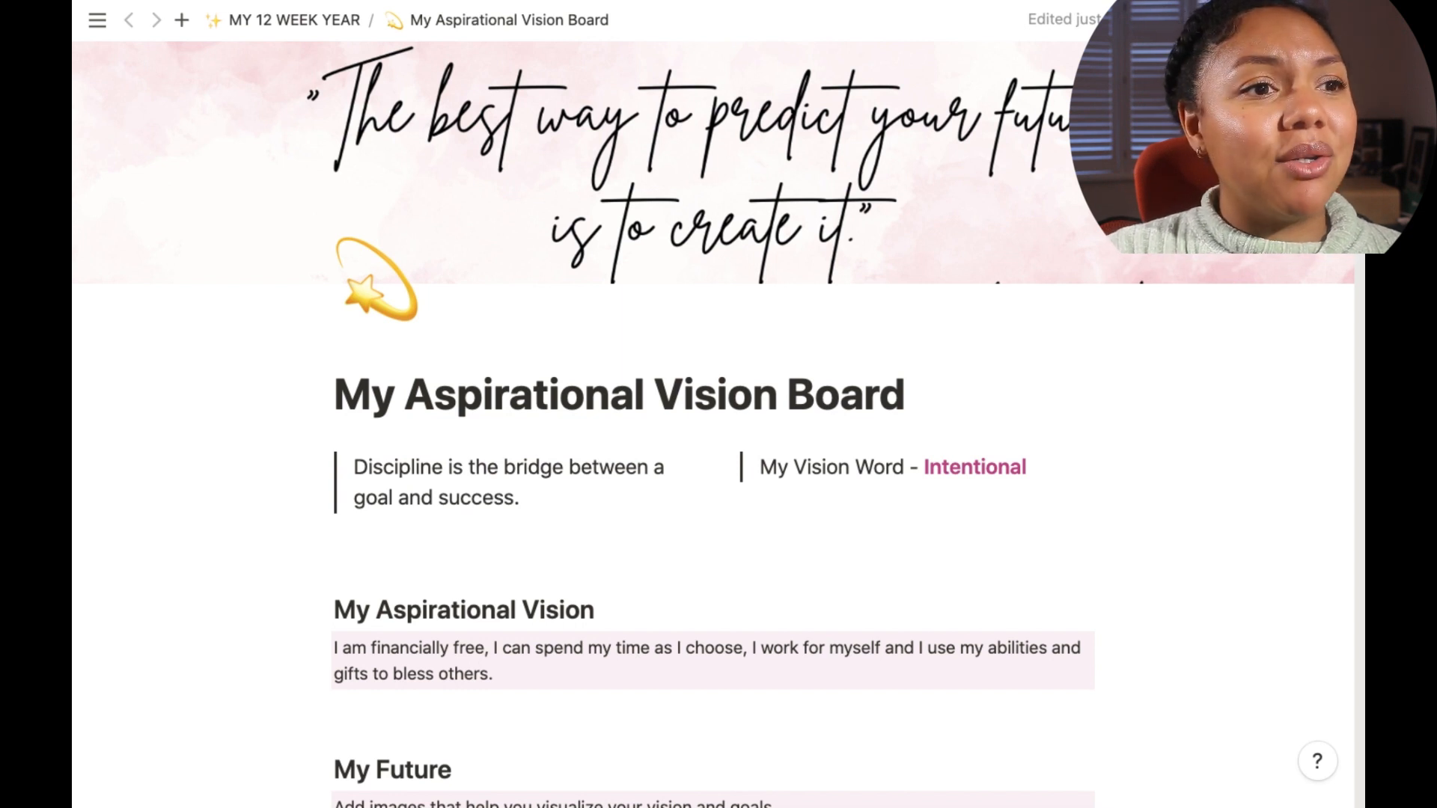
Step: Open the My Life Audit page and scroll through its category cards
{"action": "left_click", "coordinate": [319, 32]}
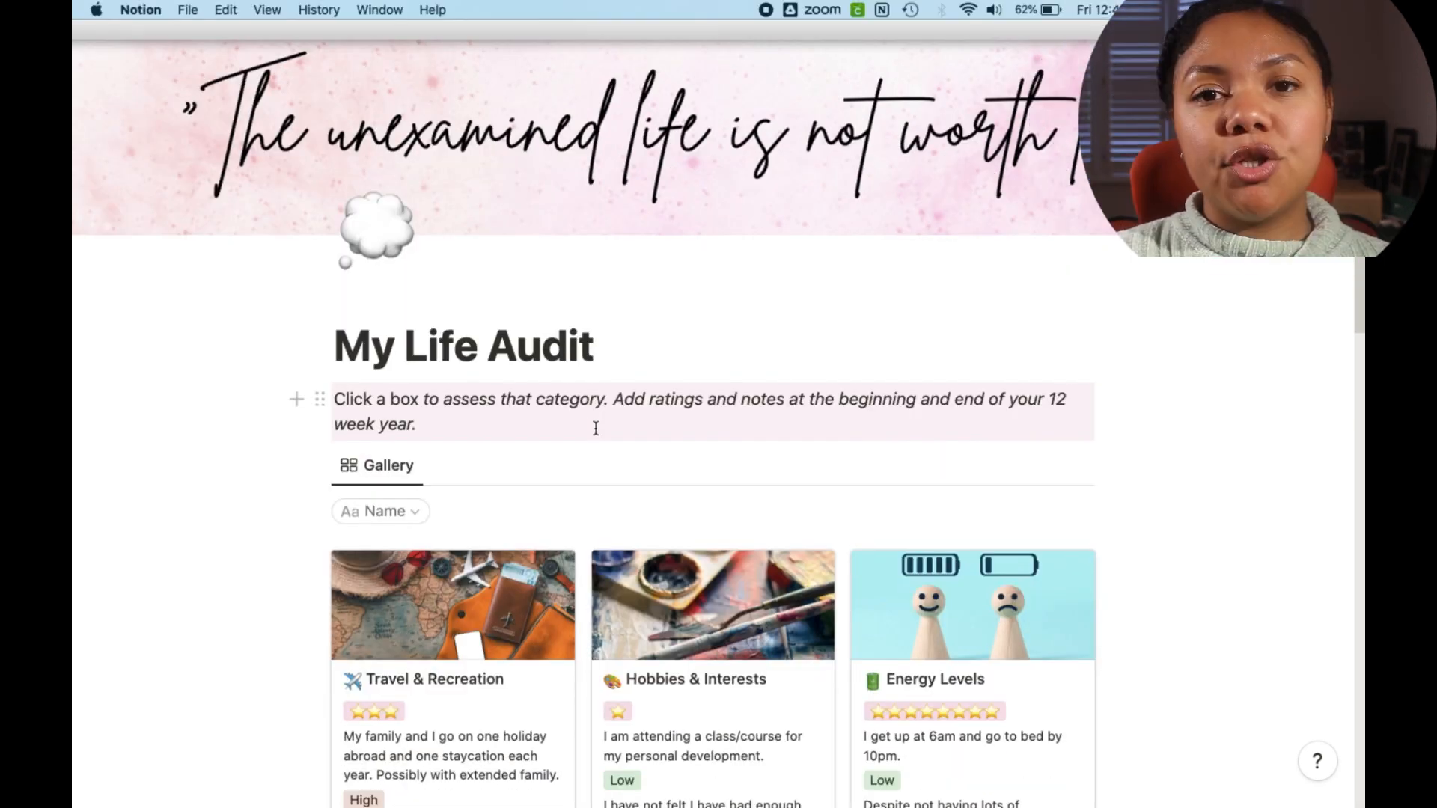
{"action": "scroll", "coordinate": [602, 428], "scroll_direction": "down", "scroll_amount": 6}
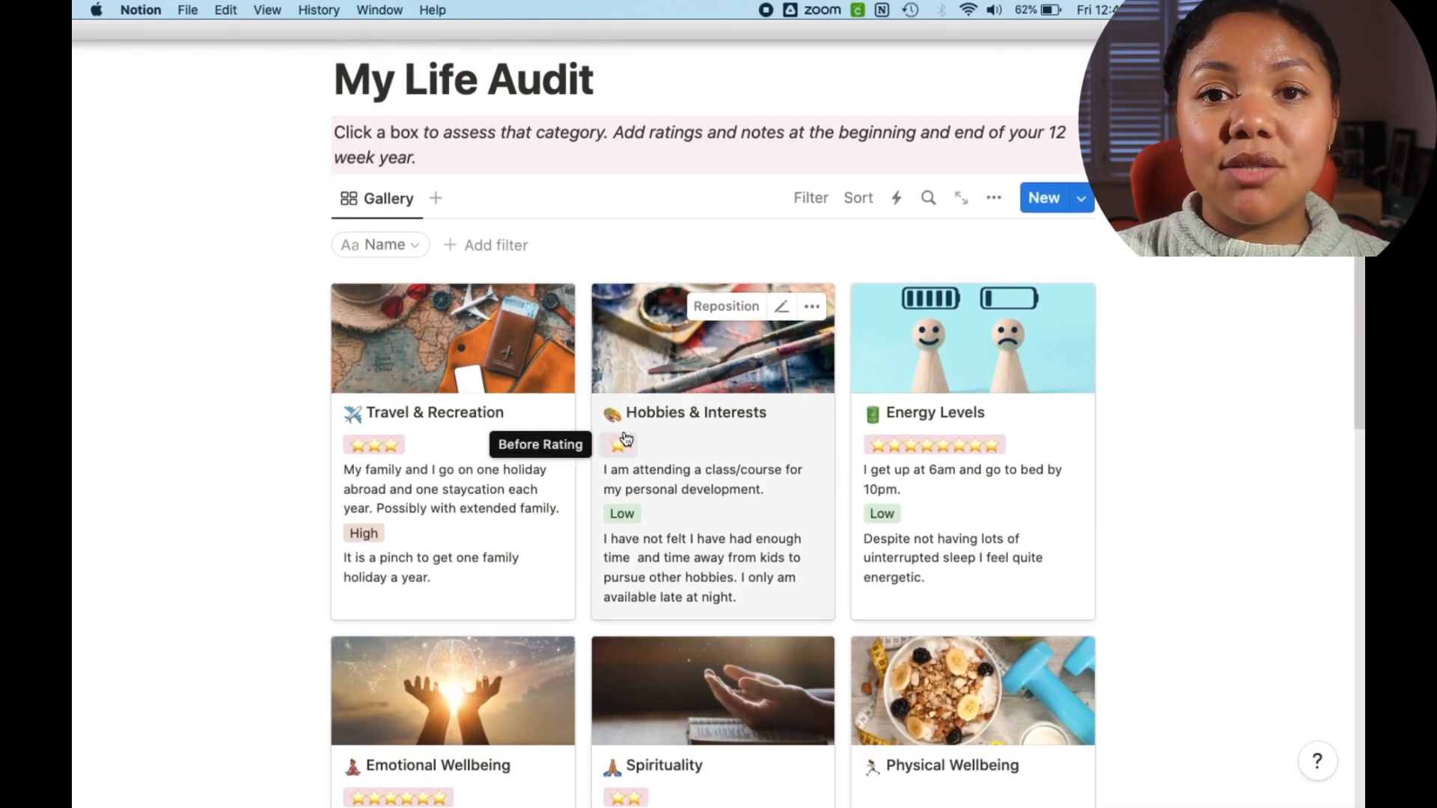
{"action": "scroll", "coordinate": [704, 502], "scroll_direction": "down", "scroll_amount": 1}
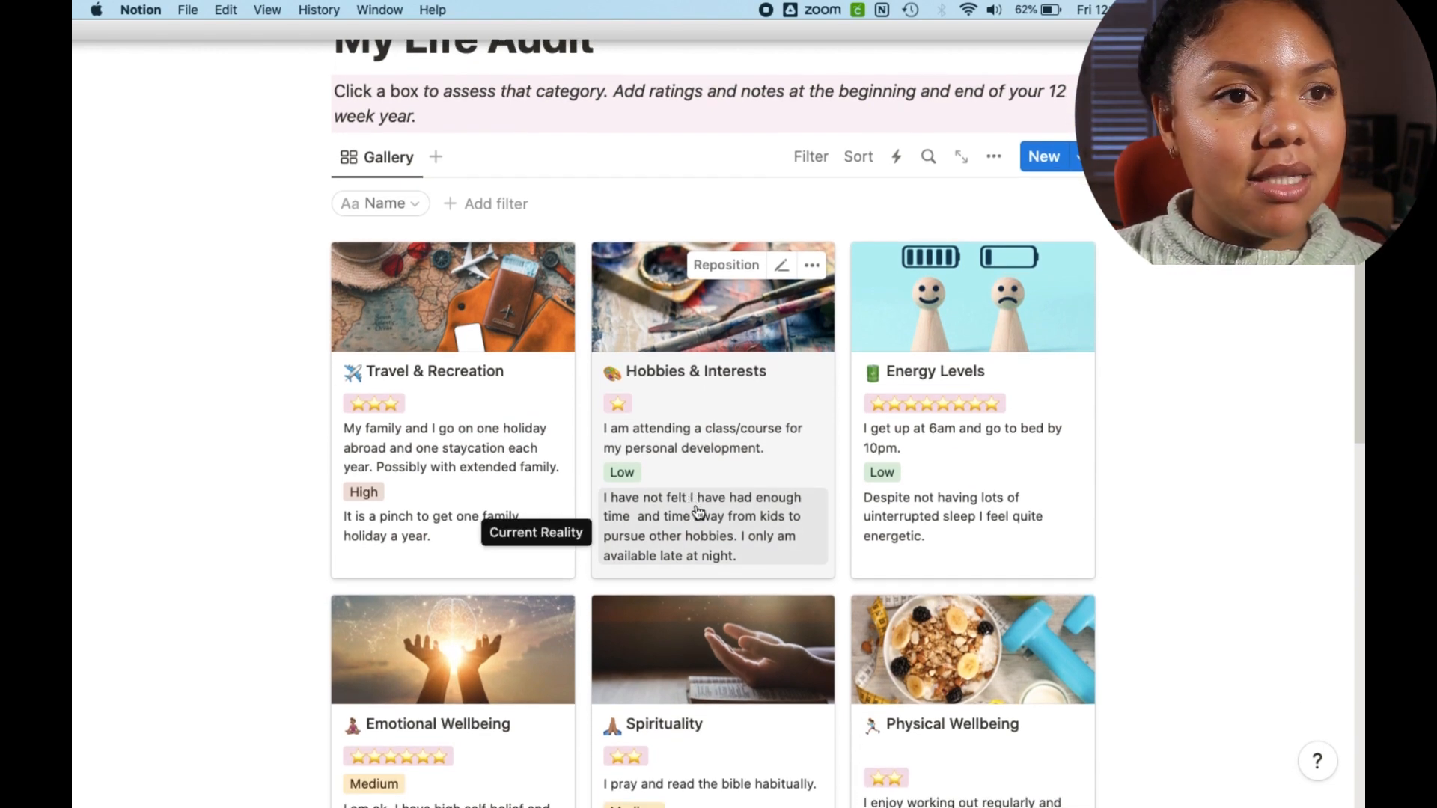
{"action": "scroll", "coordinate": [702, 517], "scroll_direction": "down", "scroll_amount": 1}
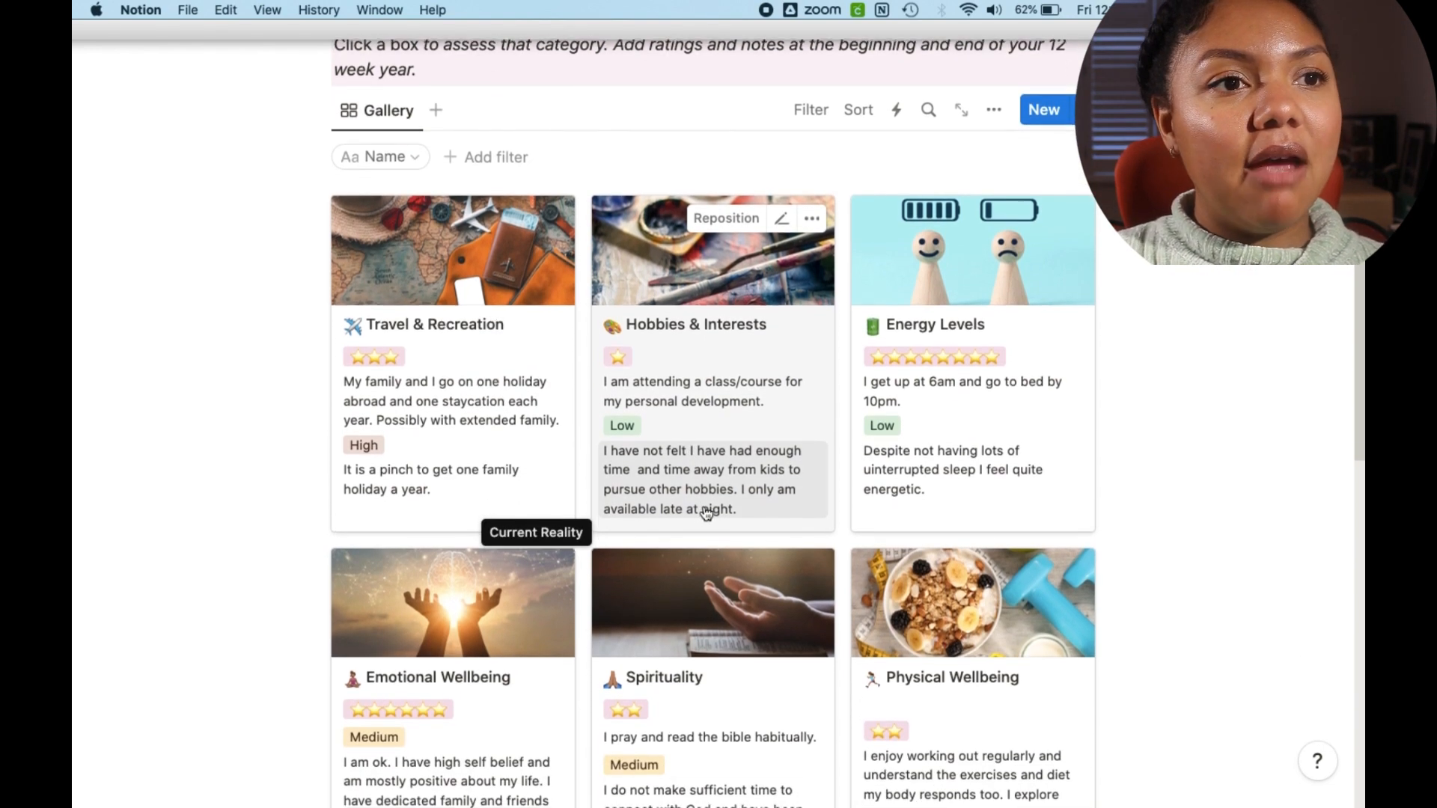
{"action": "scroll", "coordinate": [705, 513], "scroll_direction": "down", "scroll_amount": 2}
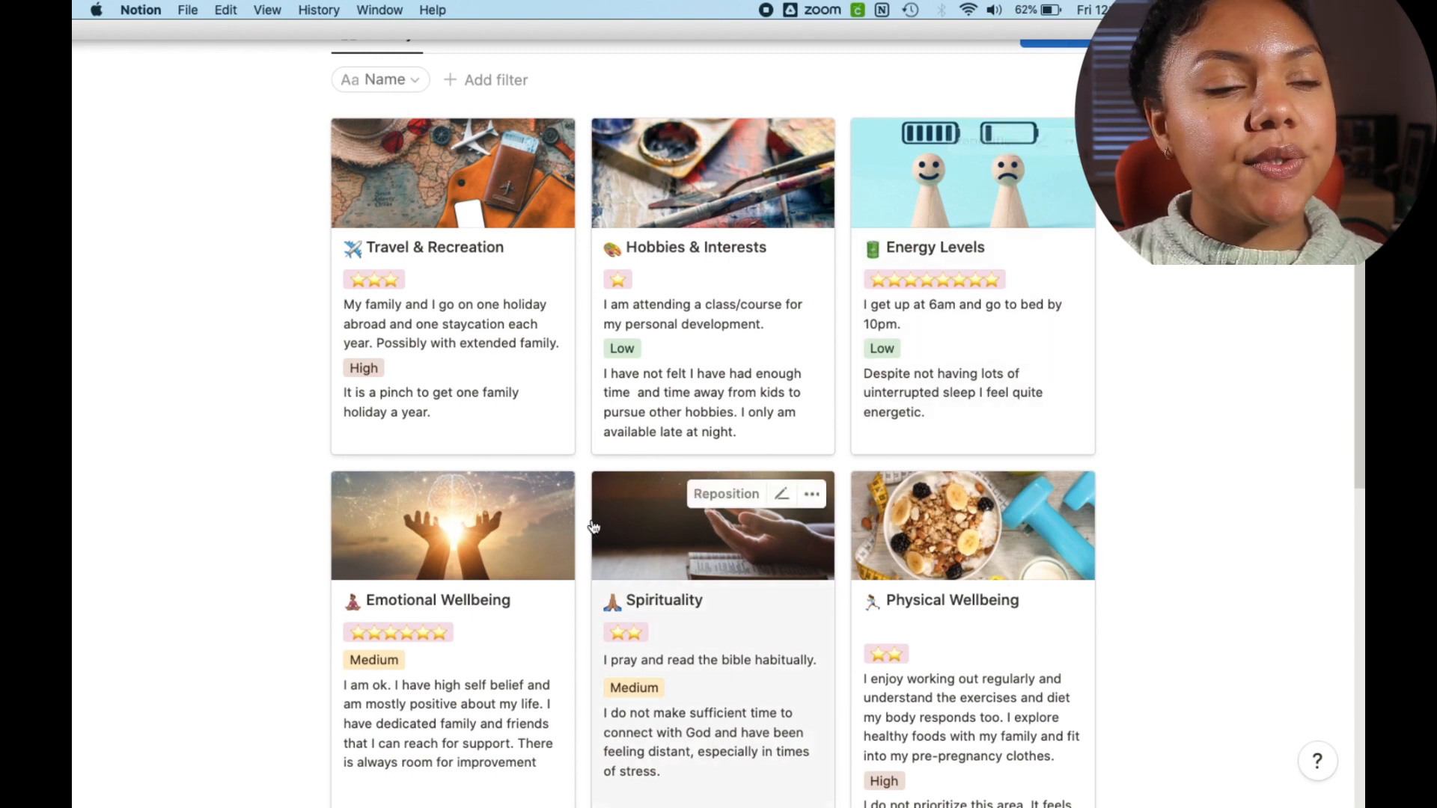
{"action": "scroll", "coordinate": [419, 617], "scroll_direction": "down", "scroll_amount": 8}
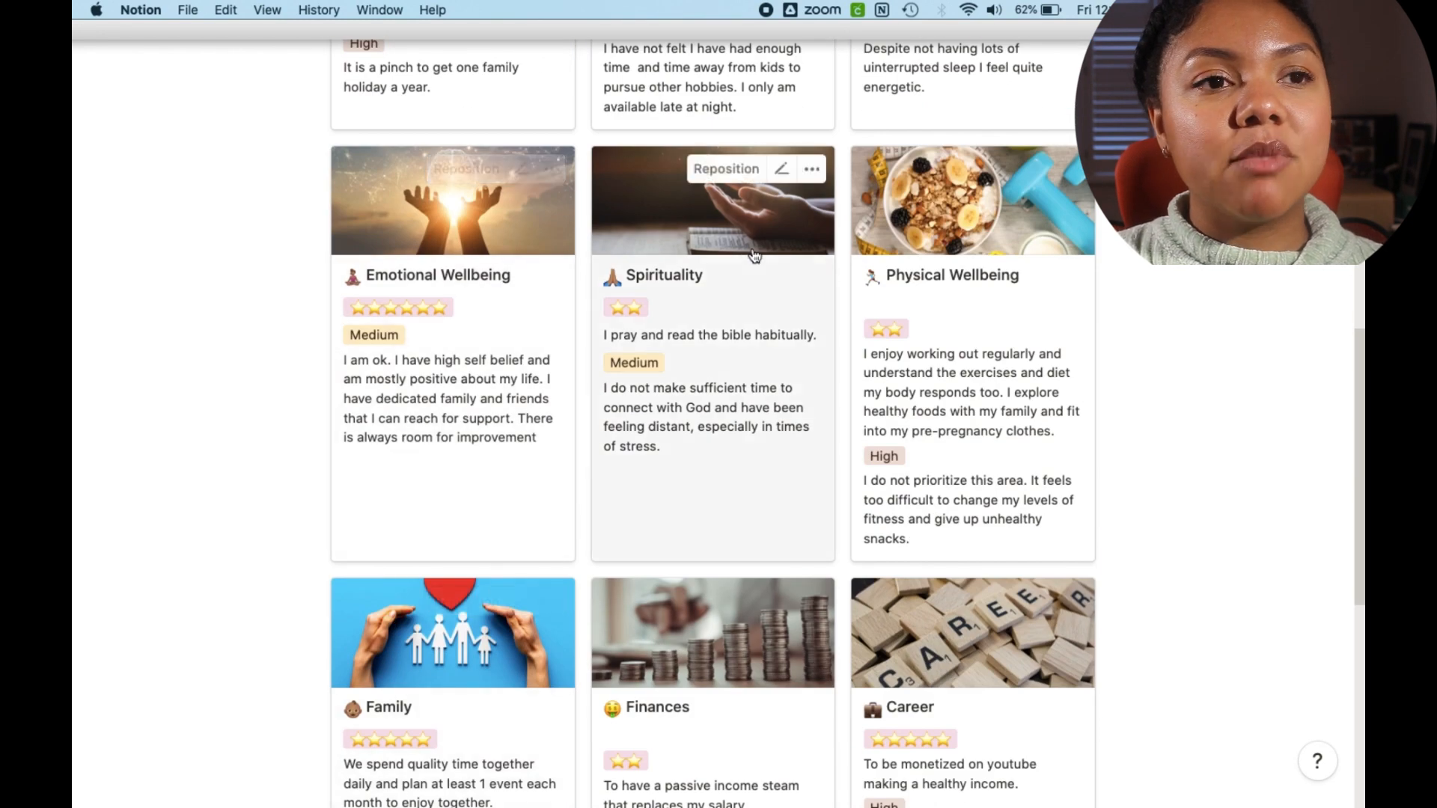
{"action": "scroll", "coordinate": [973, 299], "scroll_direction": "down", "scroll_amount": 8}
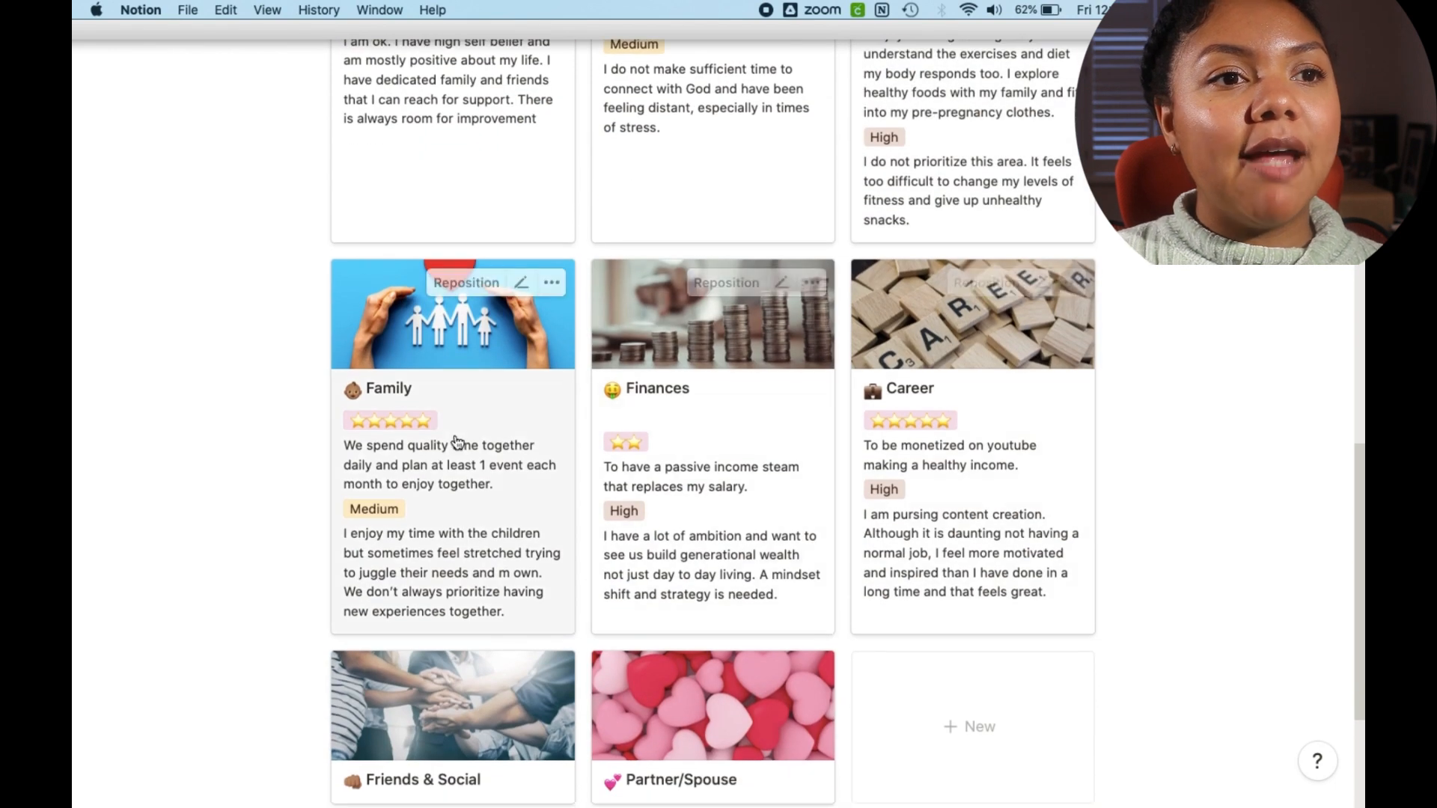
{"action": "scroll", "coordinate": [1013, 446], "scroll_direction": "down", "scroll_amount": 6}
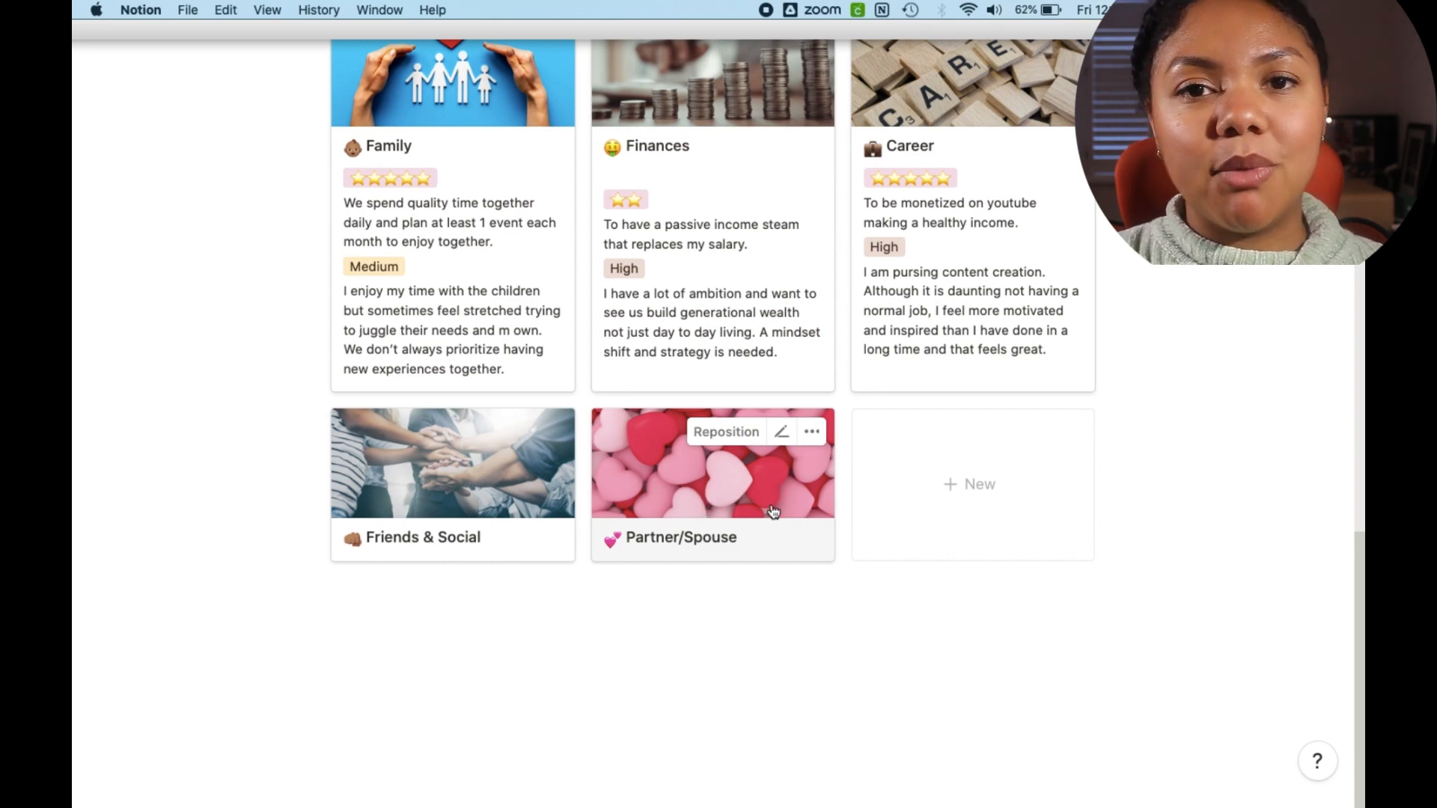
{"action": "scroll", "coordinate": [715, 528], "scroll_direction": "up", "scroll_amount": 14}
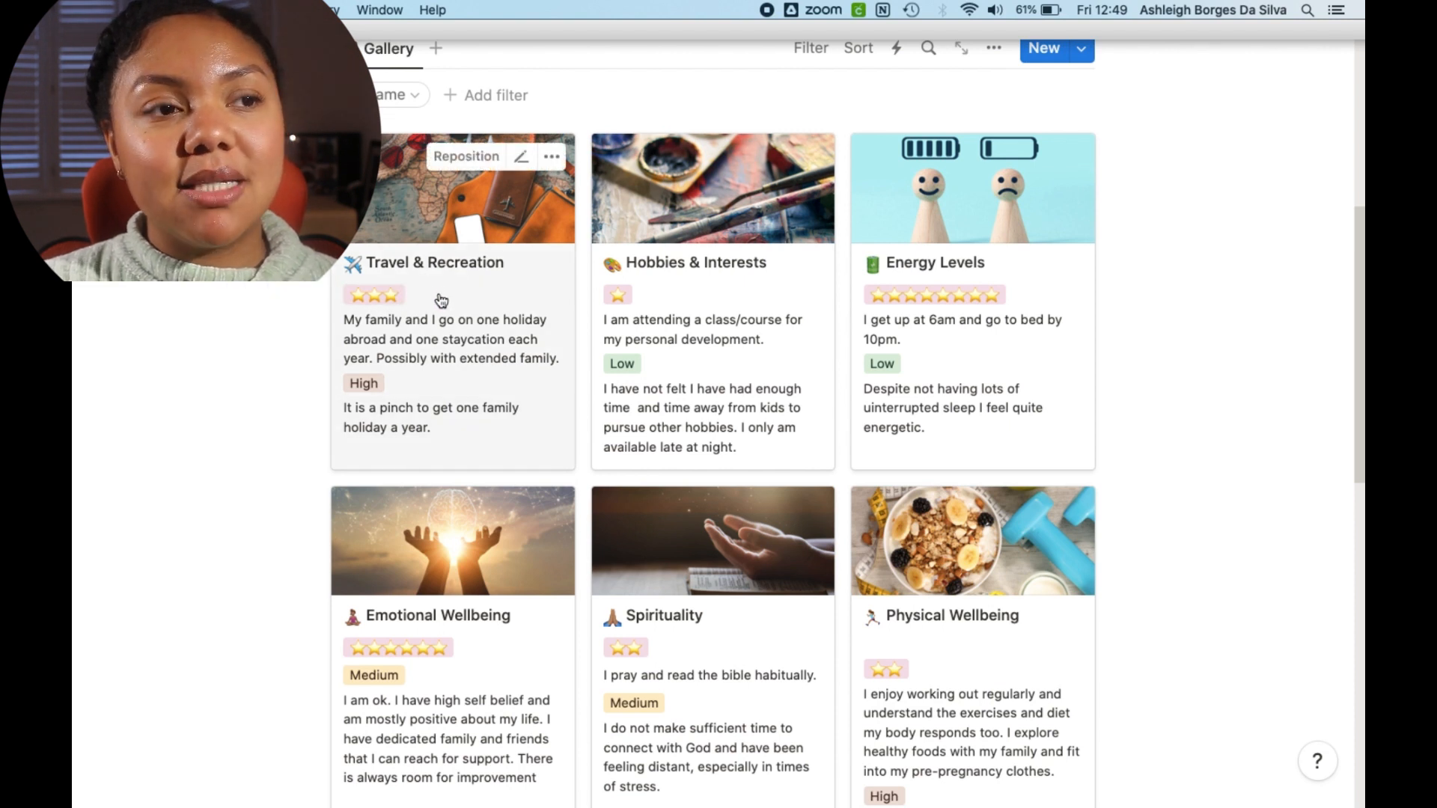
Step: Open the Hobbies & Interests card and review its Before Rating and Priority Level options, then close it
{"action": "left_click", "coordinate": [714, 296]}
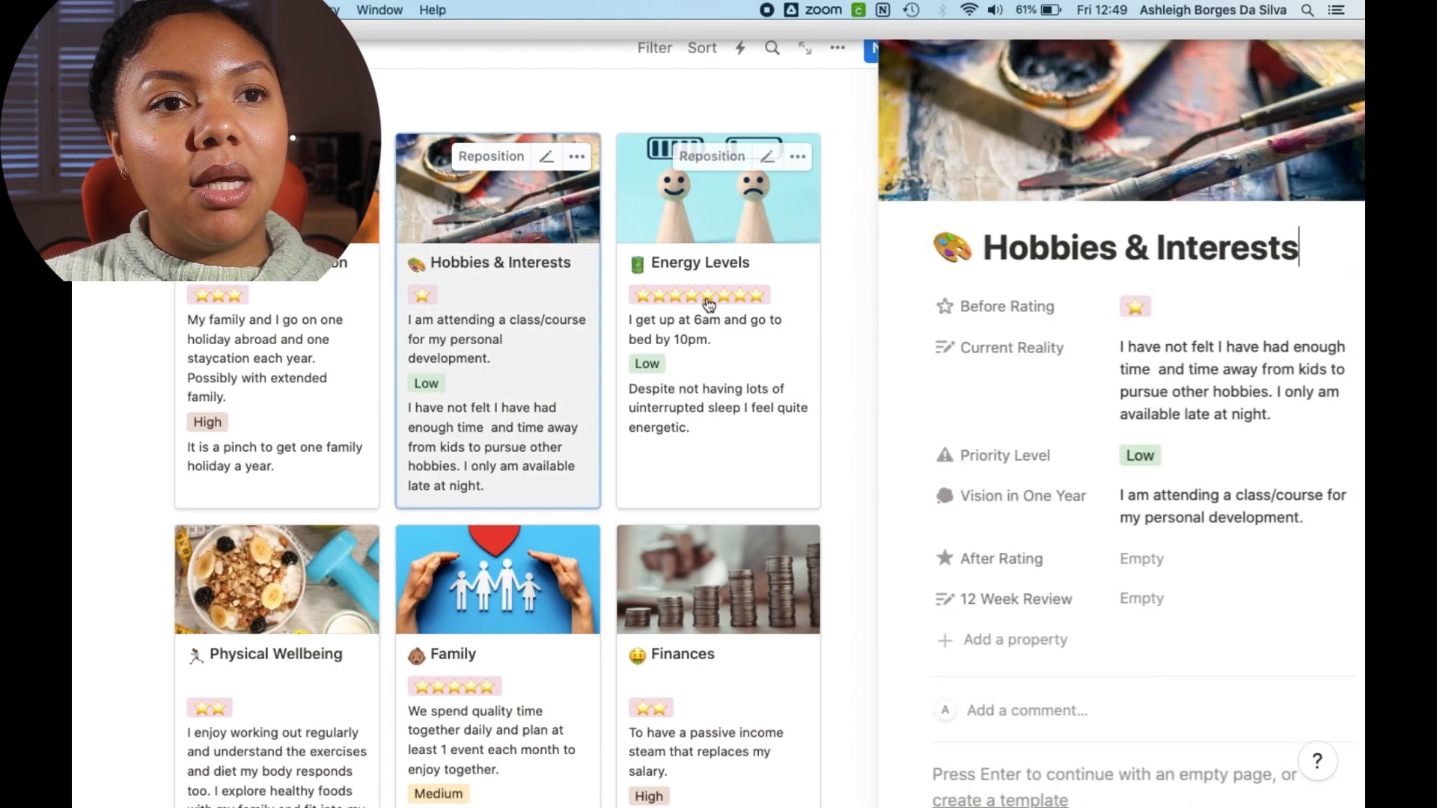
{"action": "left_click", "coordinate": [1145, 307]}
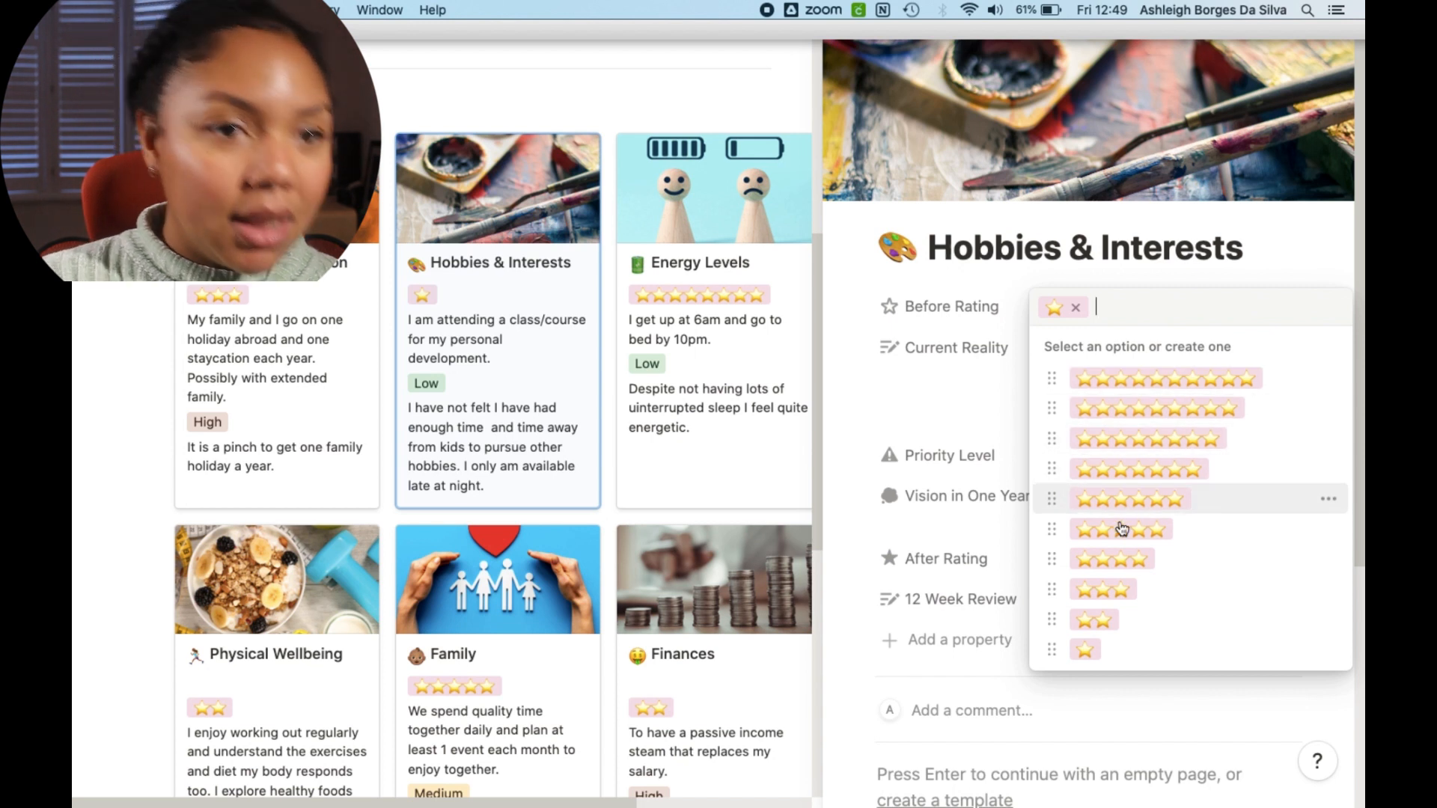
{"action": "left_click", "coordinate": [1128, 657]}
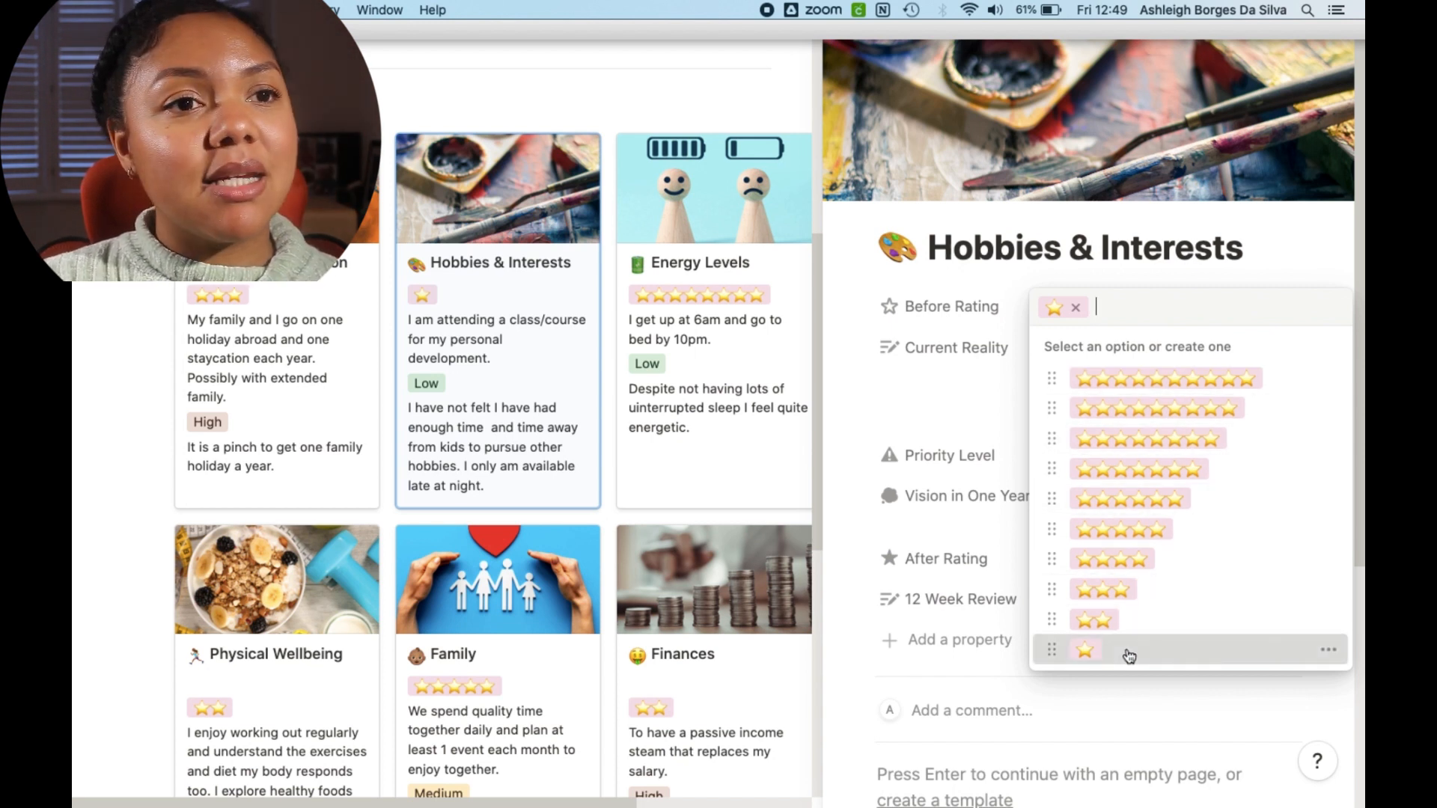
{"action": "scroll", "coordinate": [1131, 419], "scroll_direction": "down", "scroll_amount": 2}
{"action": "scroll", "coordinate": [1135, 425], "scroll_direction": "down", "scroll_amount": 2}
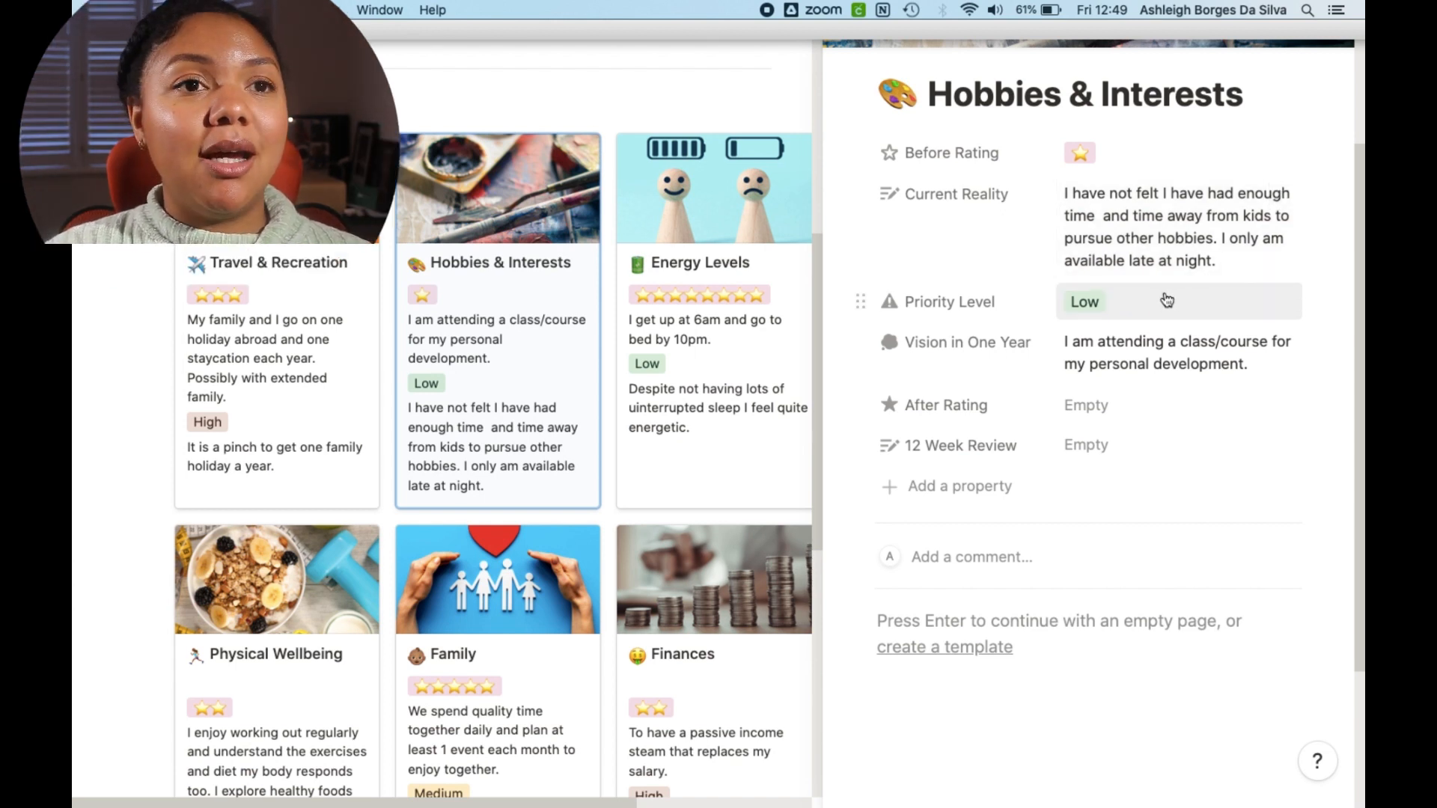
{"action": "scroll", "coordinate": [1167, 268], "scroll_direction": "down", "scroll_amount": 1}
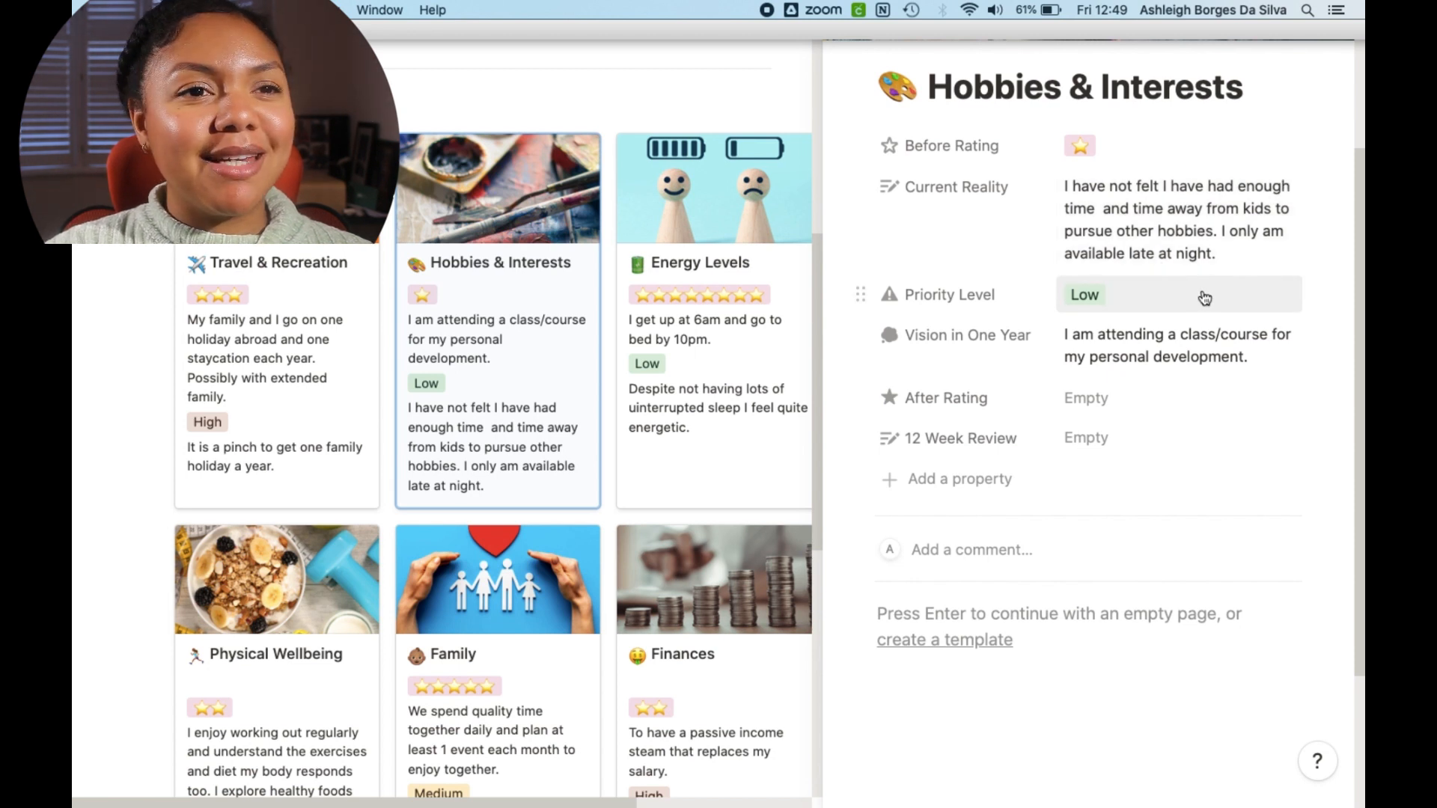
{"action": "scroll", "coordinate": [1204, 300], "scroll_direction": "down", "scroll_amount": 1}
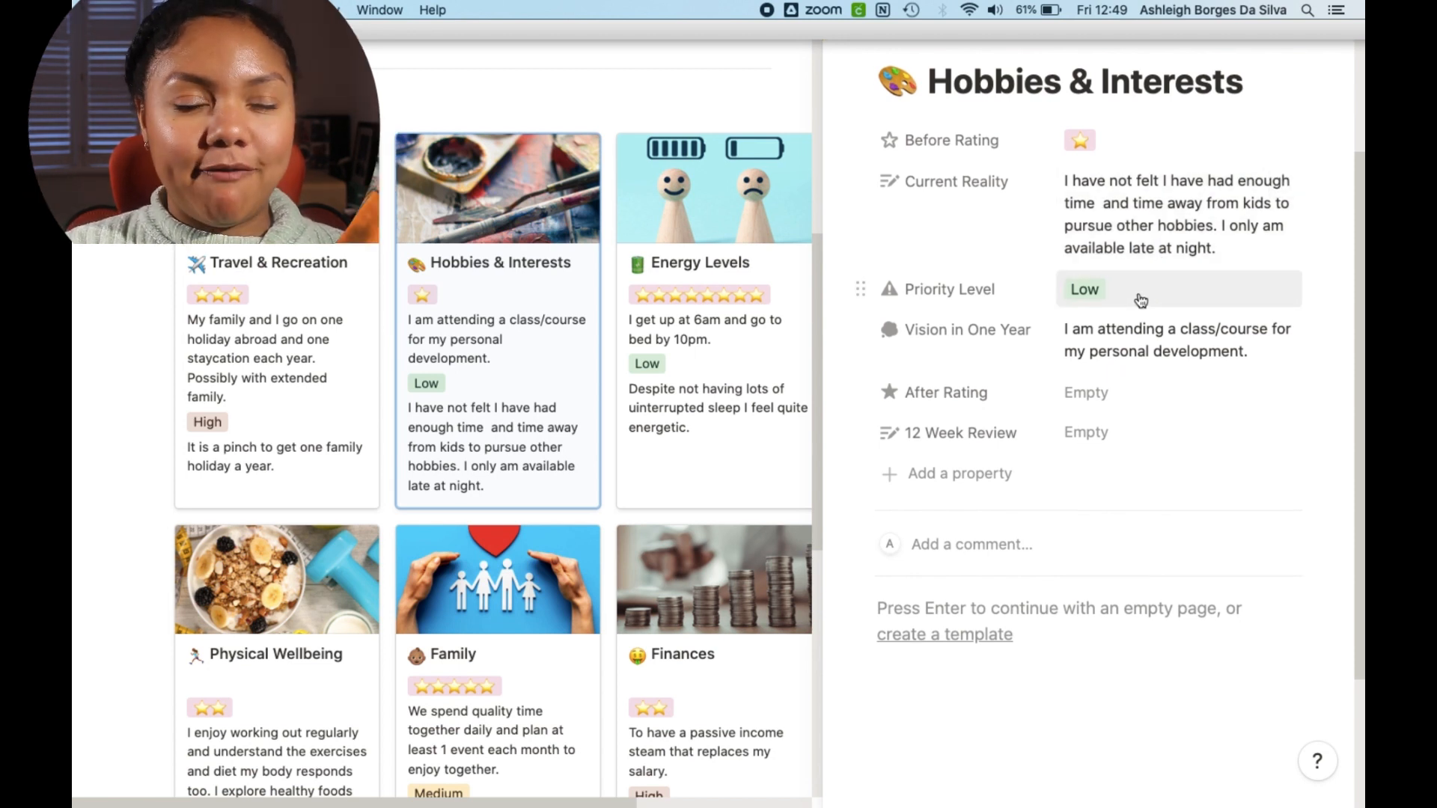
{"action": "left_click", "coordinate": [1143, 299]}
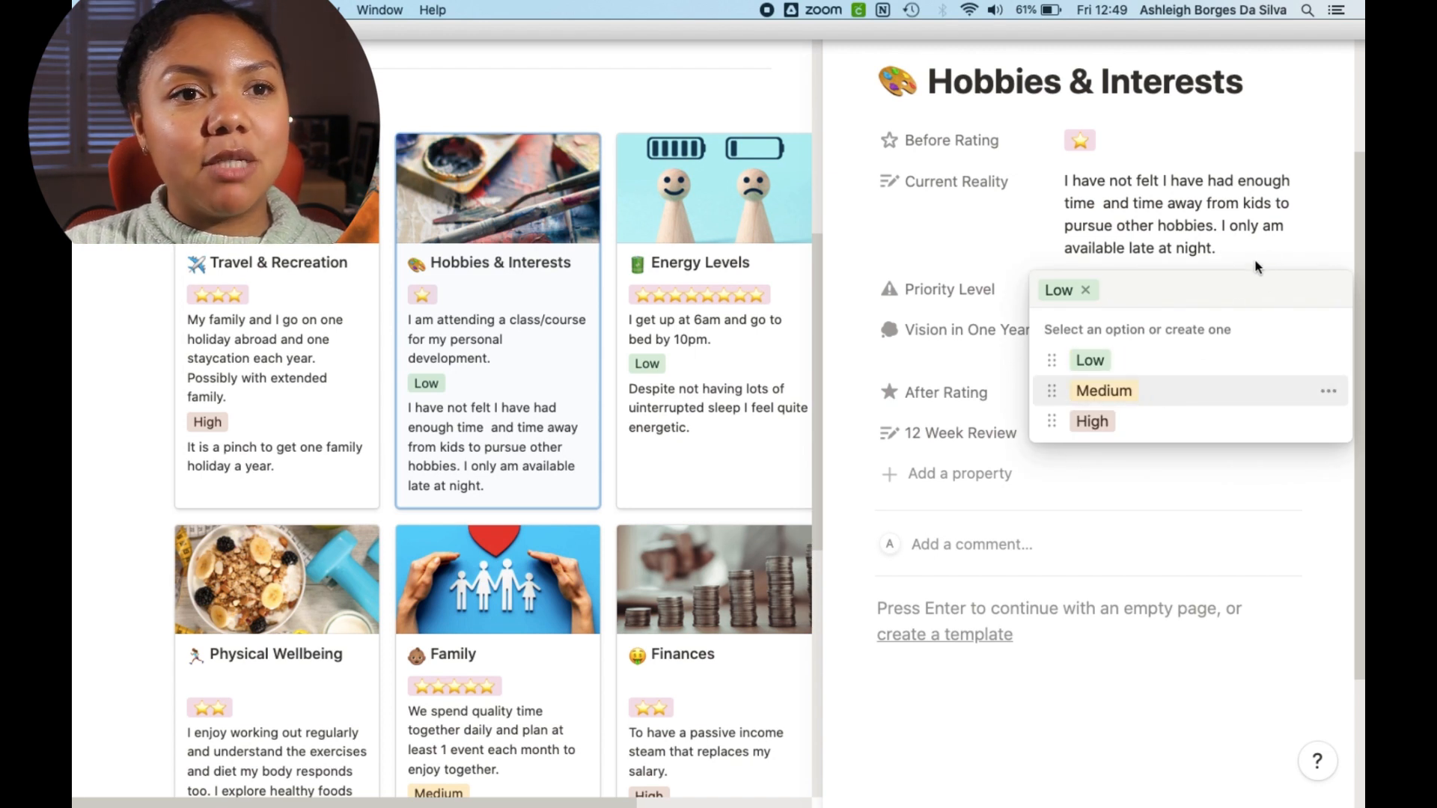
{"action": "left_click", "coordinate": [1280, 253]}
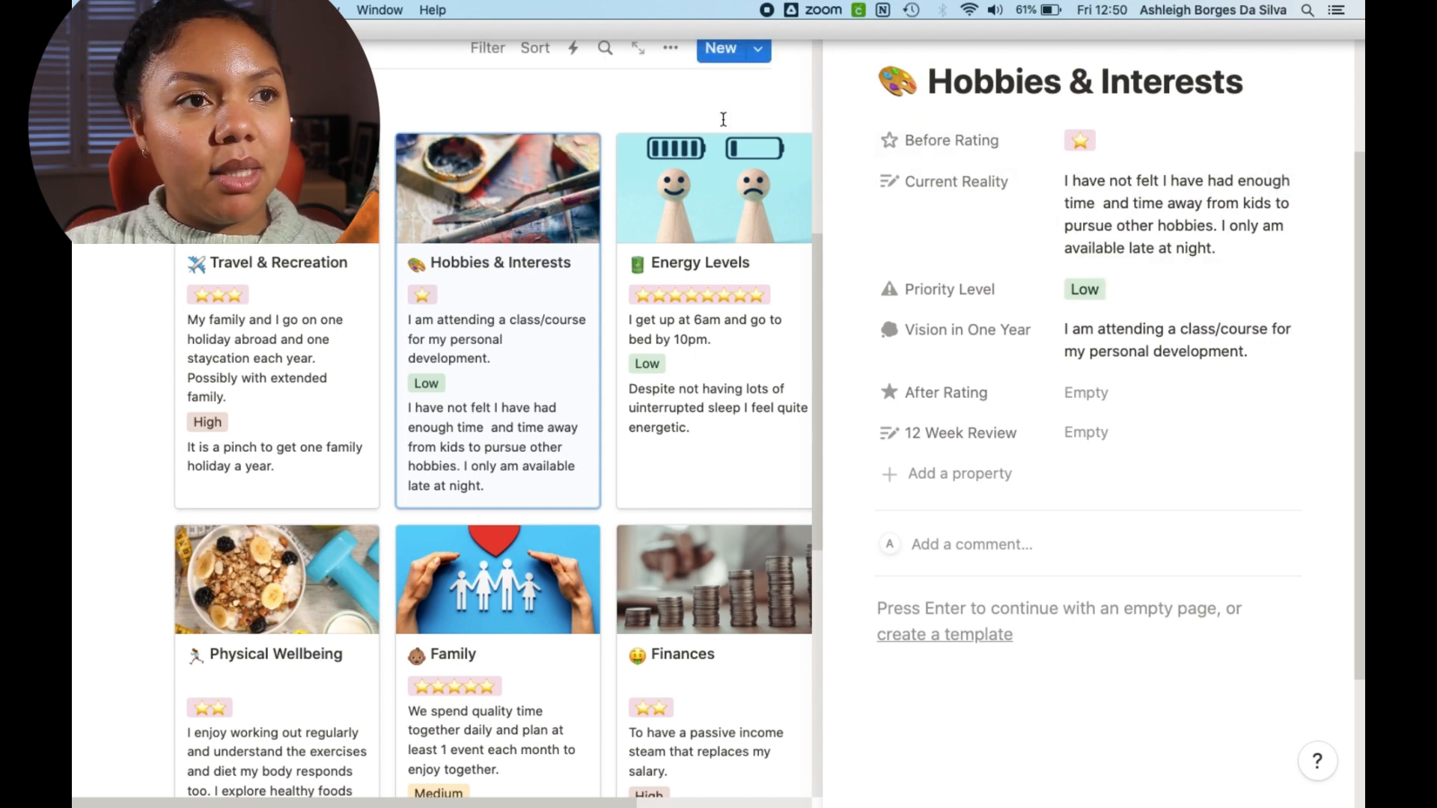
{"action": "key", "text": "Escape"}
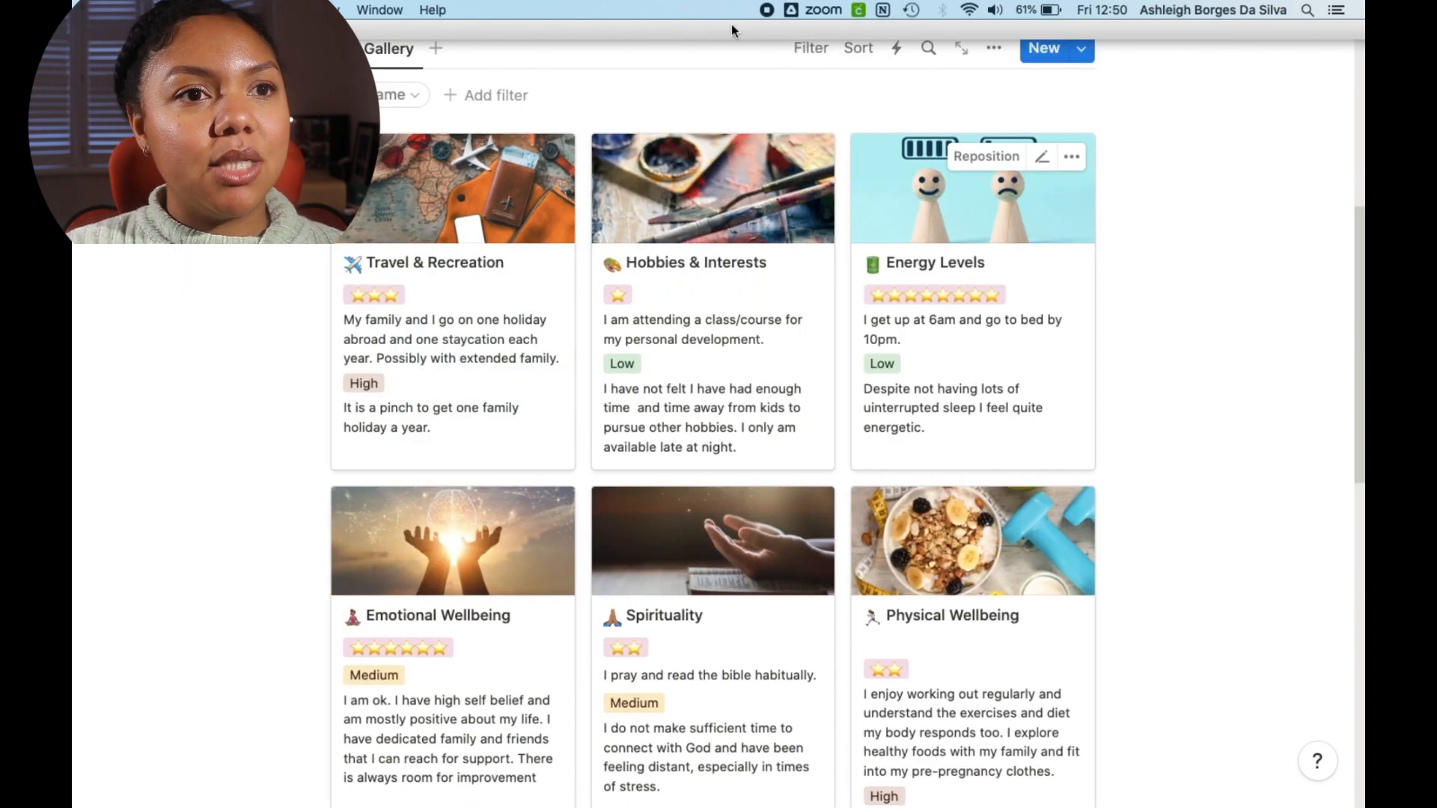
Step: Scroll through the Life Audit gallery again to review the other category cards
{"action": "scroll", "coordinate": [842, 445], "scroll_direction": "down", "scroll_amount": 6}
{"action": "scroll", "coordinate": [842, 448], "scroll_direction": "down", "scroll_amount": 5}
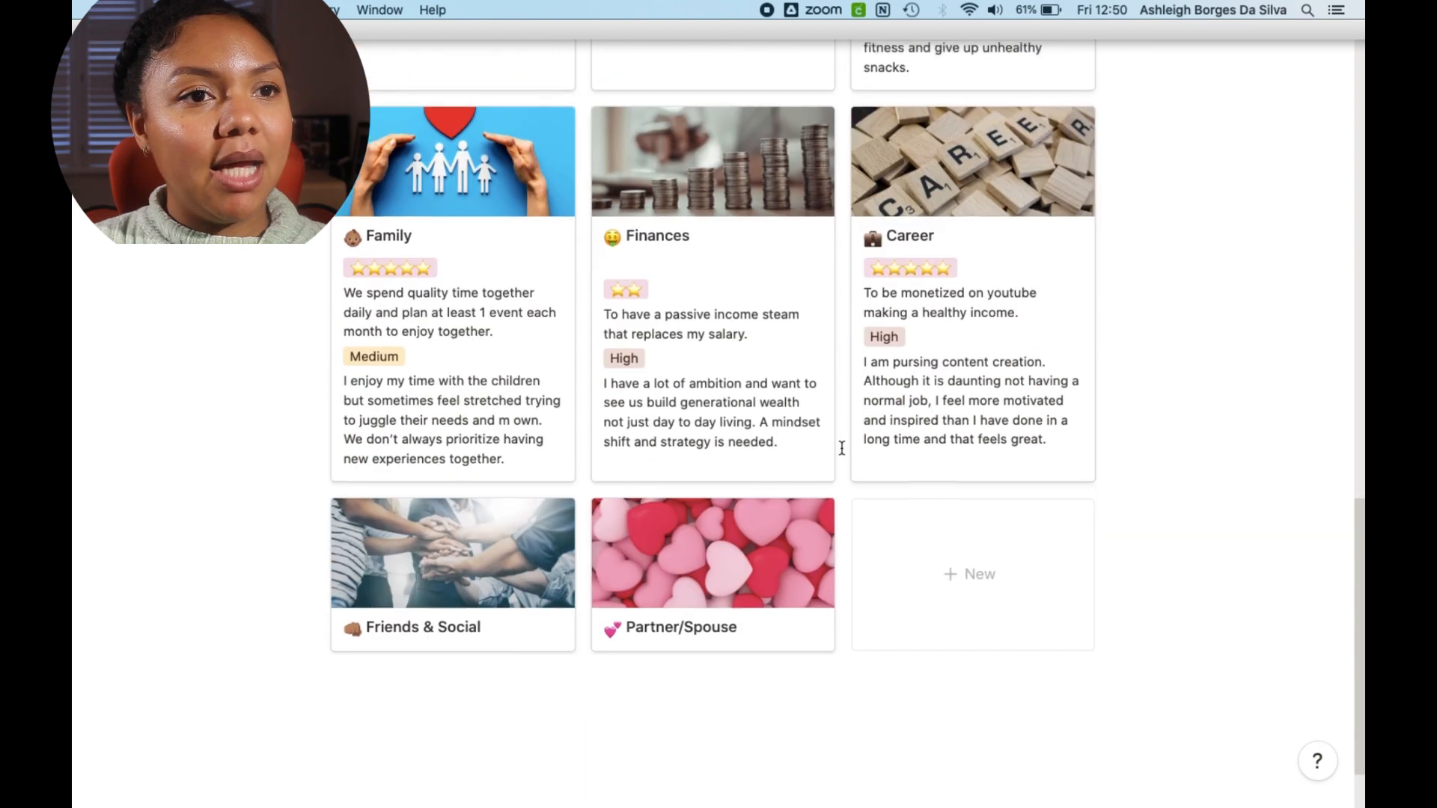
{"action": "scroll", "coordinate": [841, 446], "scroll_direction": "up", "scroll_amount": 10}
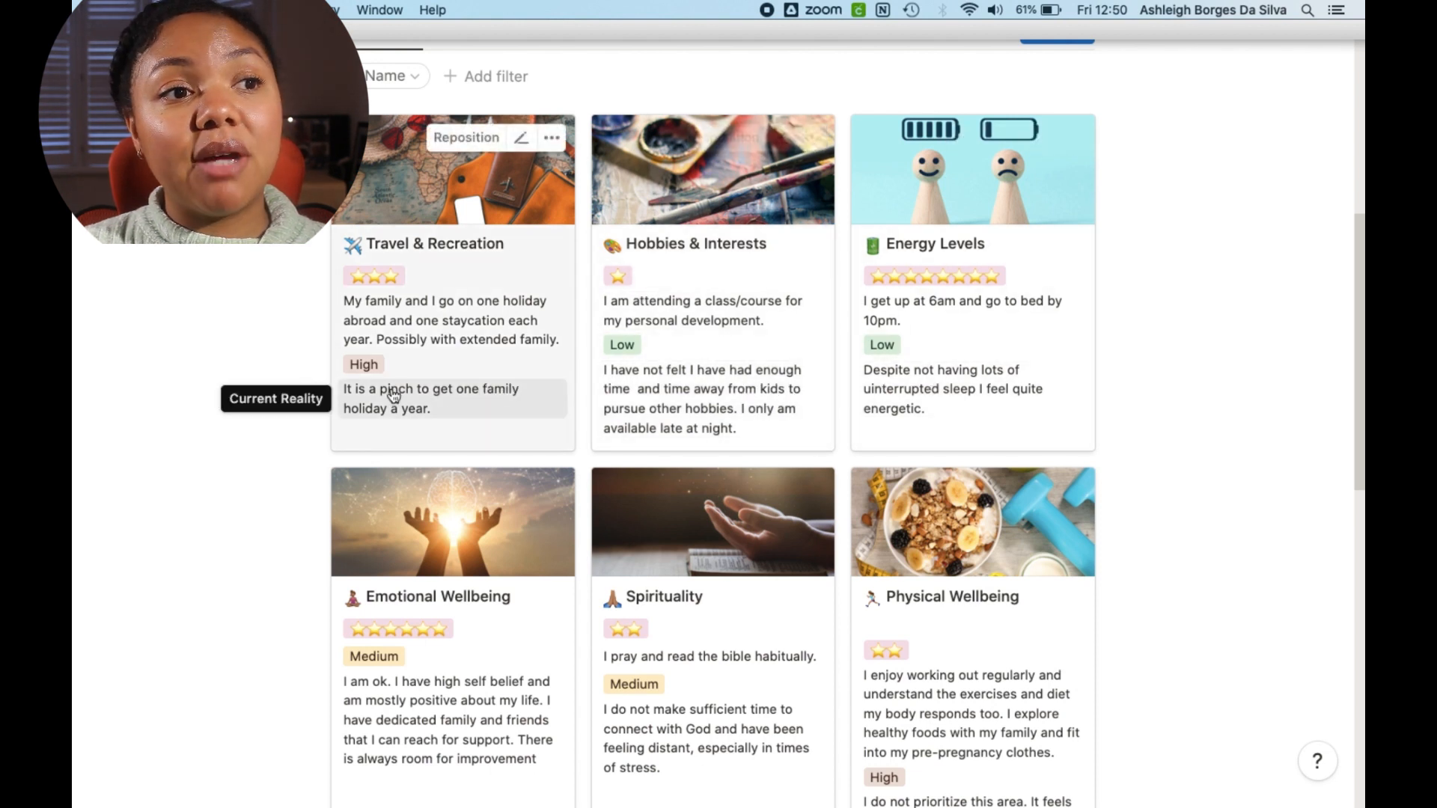
{"action": "scroll", "coordinate": [488, 364], "scroll_direction": "down", "scroll_amount": 1}
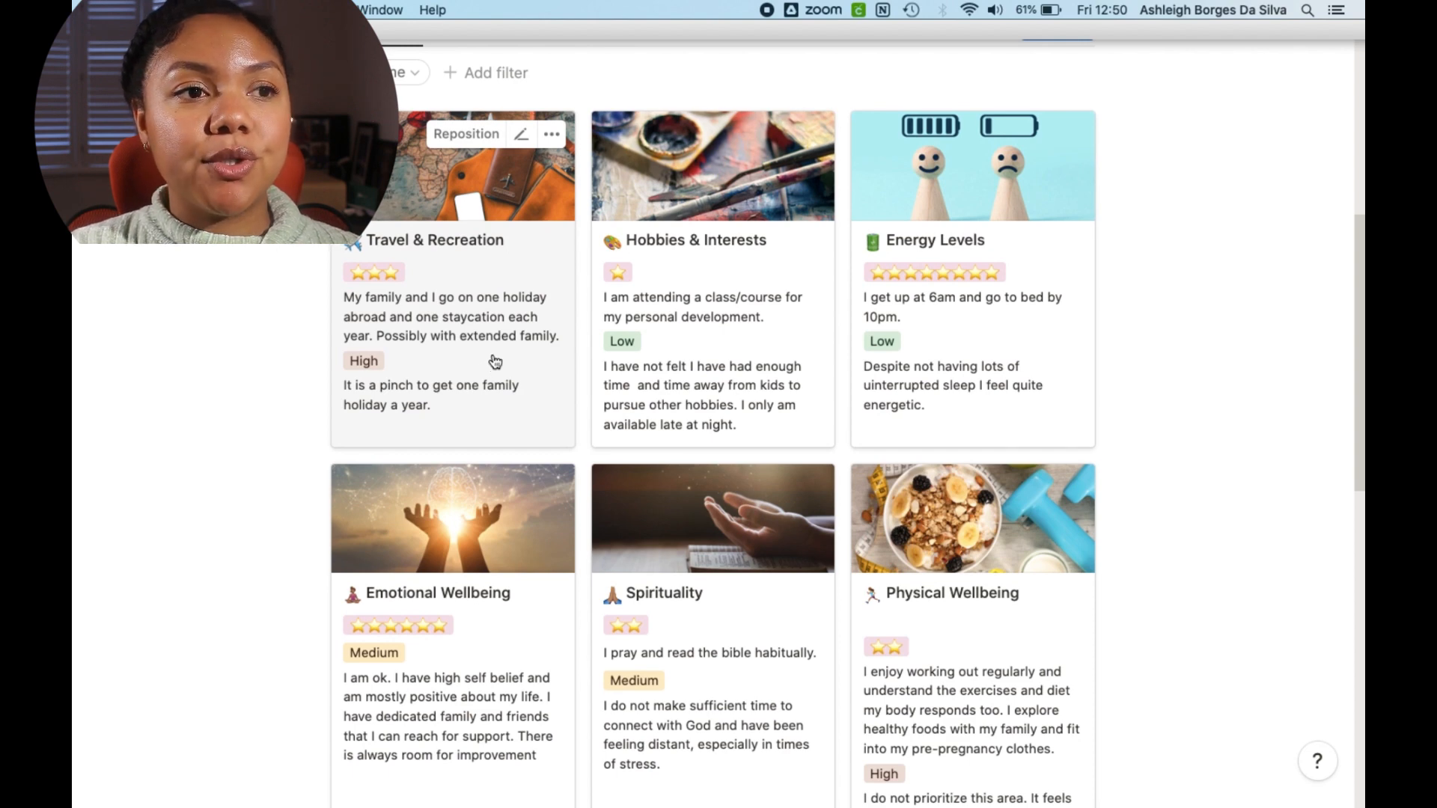
{"action": "scroll", "coordinate": [490, 363], "scroll_direction": "down", "scroll_amount": 2}
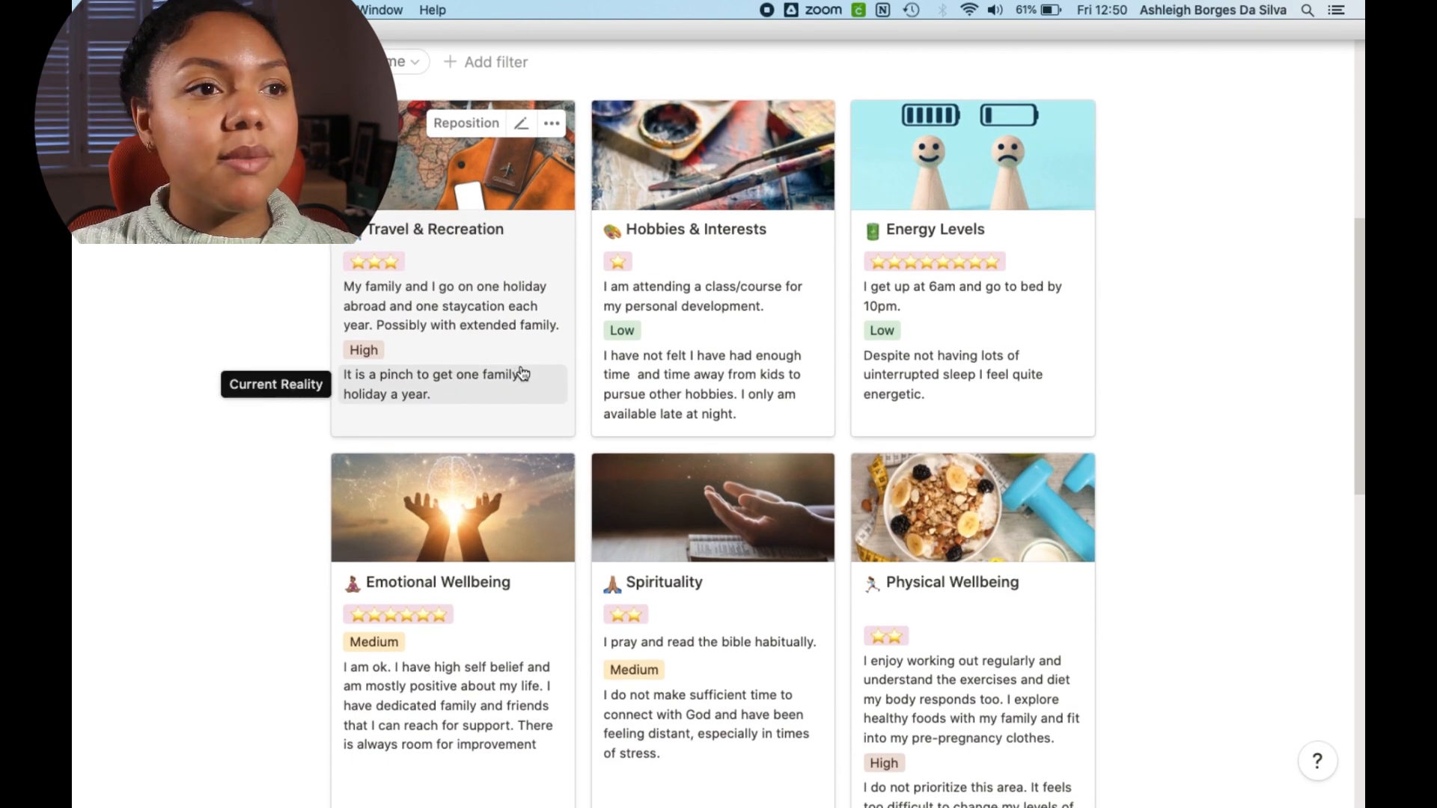
{"action": "scroll", "coordinate": [523, 376], "scroll_direction": "down", "scroll_amount": 10}
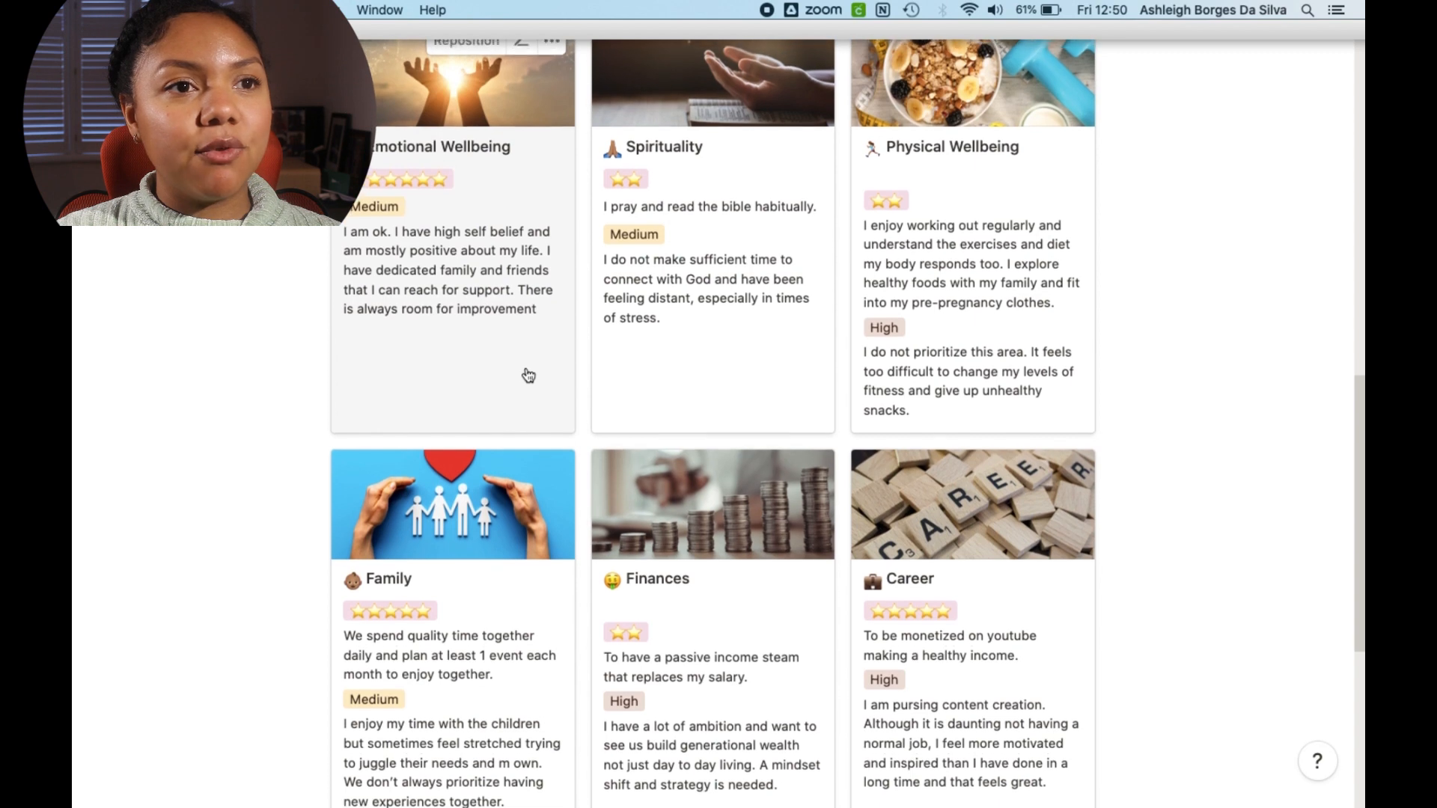
{"action": "scroll", "coordinate": [525, 376], "scroll_direction": "down", "scroll_amount": 9}
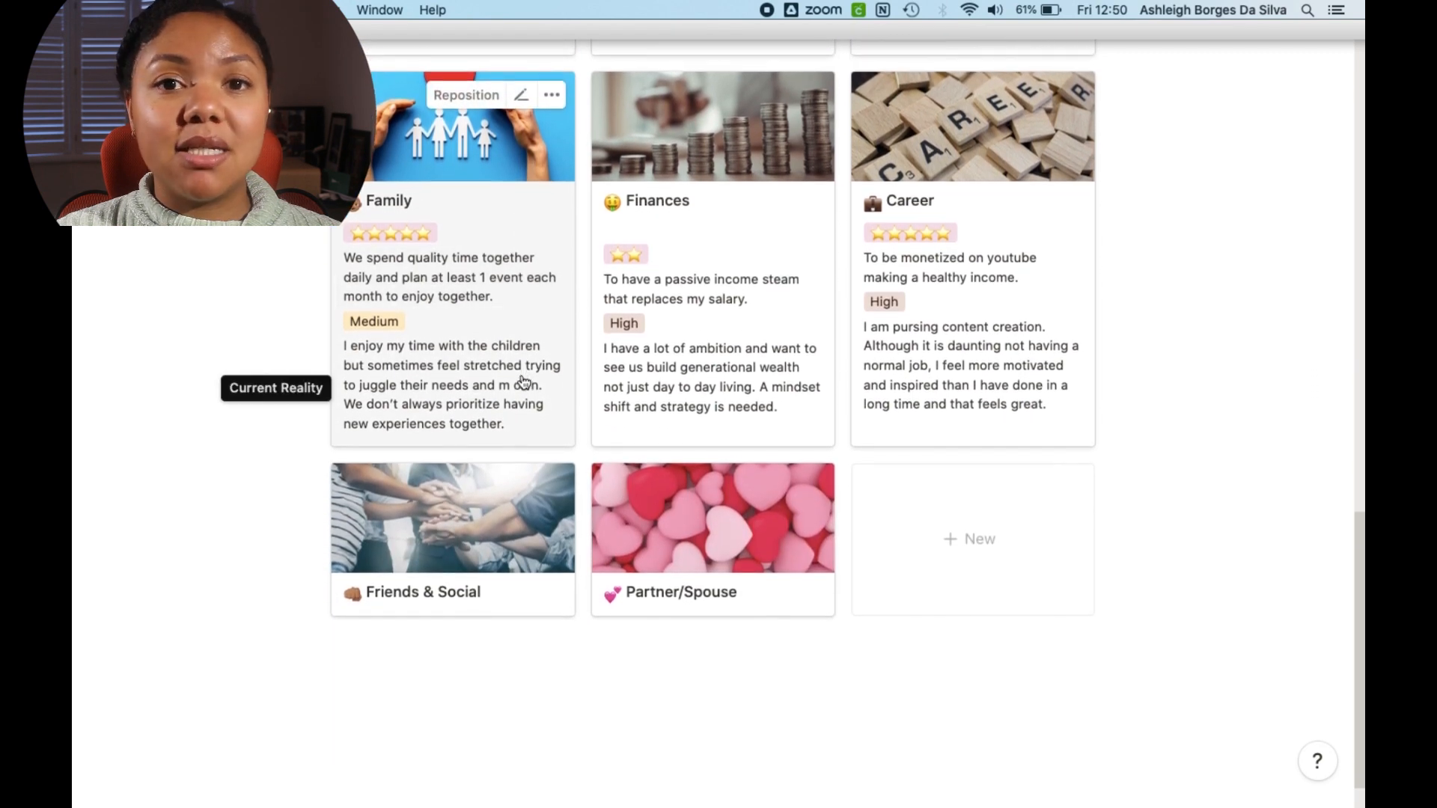
Step: Return to the 12 WEEK YEAR page and scroll down to the My Goals gallery
{"action": "left_click", "coordinate": [524, 383]}
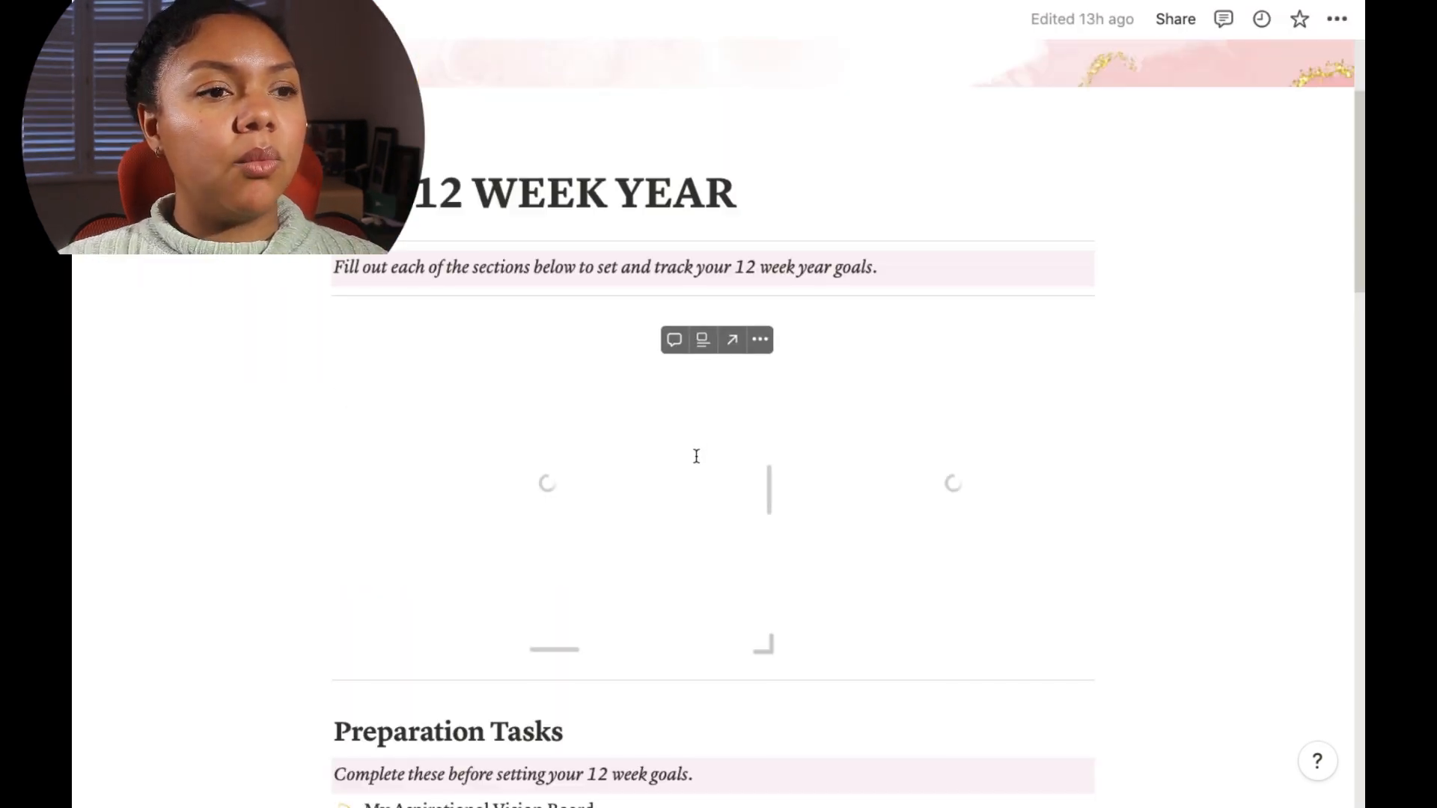
{"action": "scroll", "coordinate": [693, 465], "scroll_direction": "down", "scroll_amount": 8}
{"action": "scroll", "coordinate": [695, 467], "scroll_direction": "down", "scroll_amount": 10}
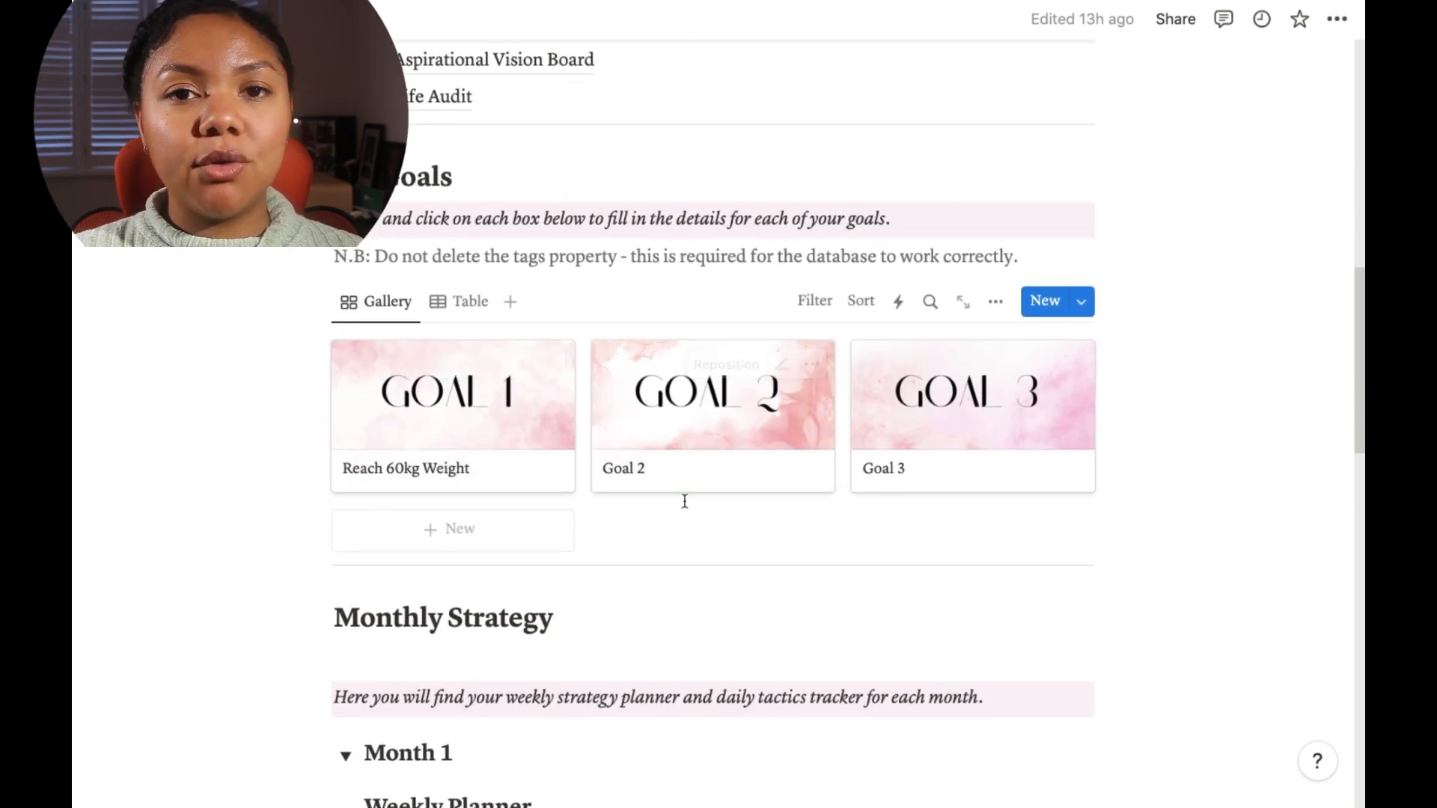
{"action": "scroll", "coordinate": [643, 495], "scroll_direction": "down", "scroll_amount": 2}
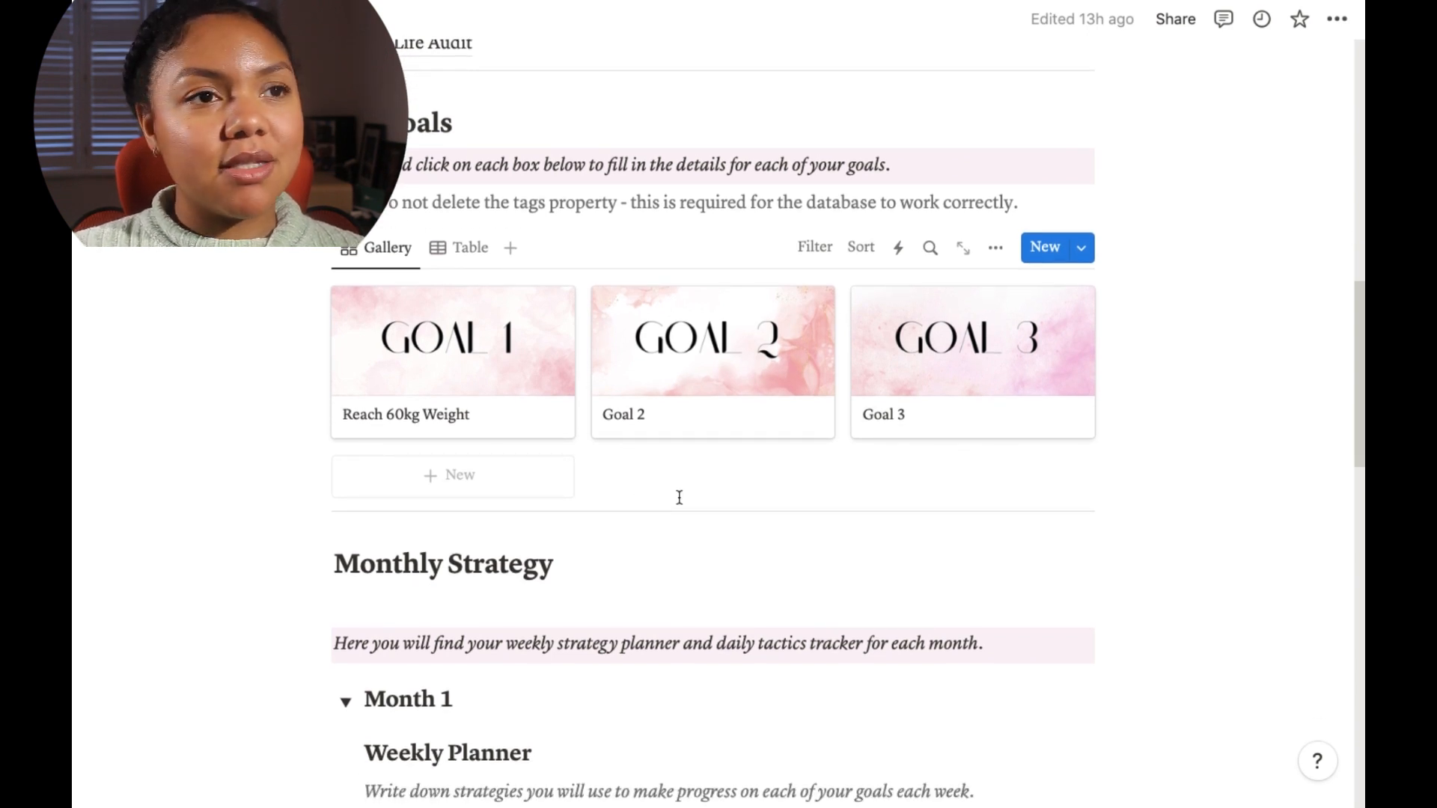
{"action": "scroll", "coordinate": [680, 498], "scroll_direction": "down", "scroll_amount": 1}
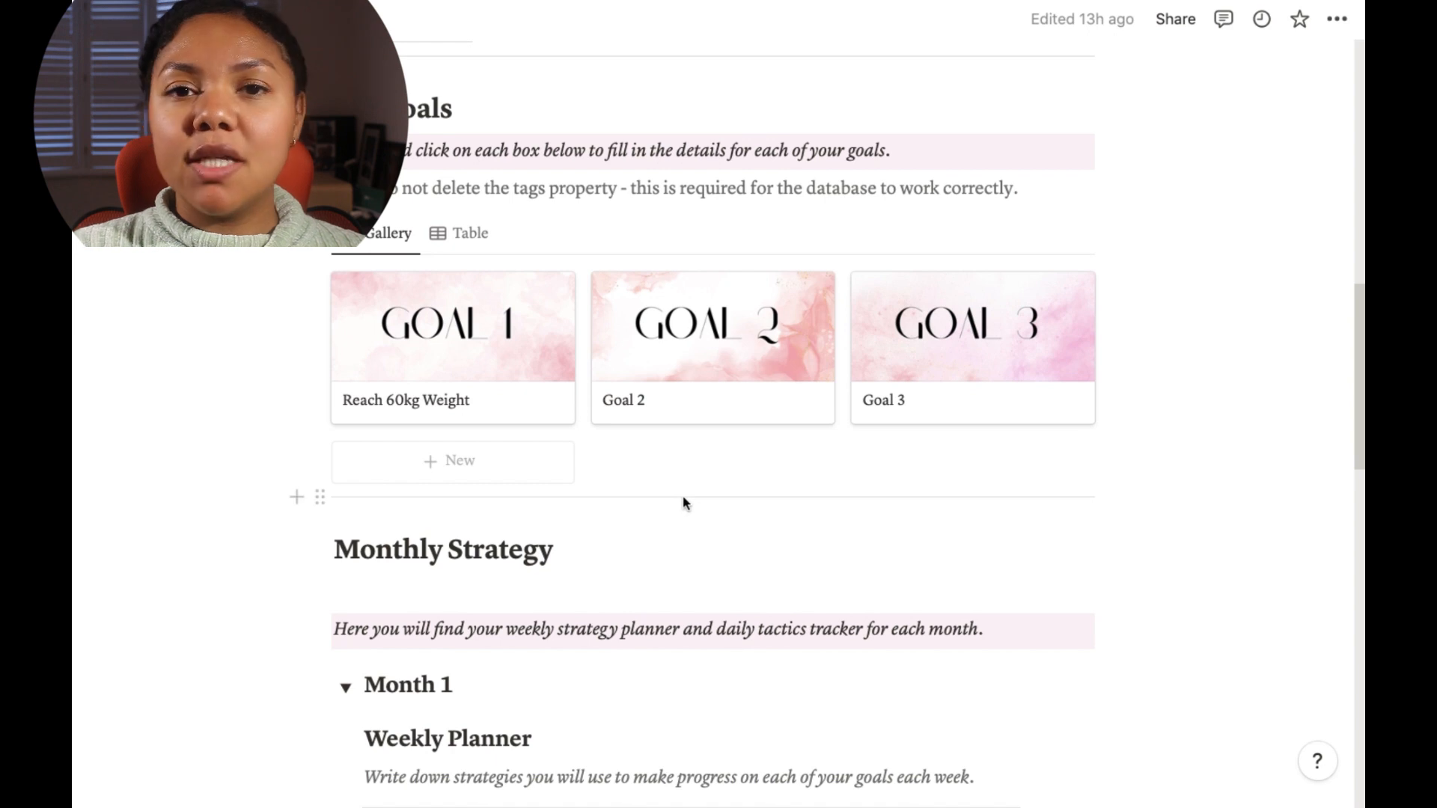
{"action": "scroll", "coordinate": [683, 503], "scroll_direction": "down", "scroll_amount": 1}
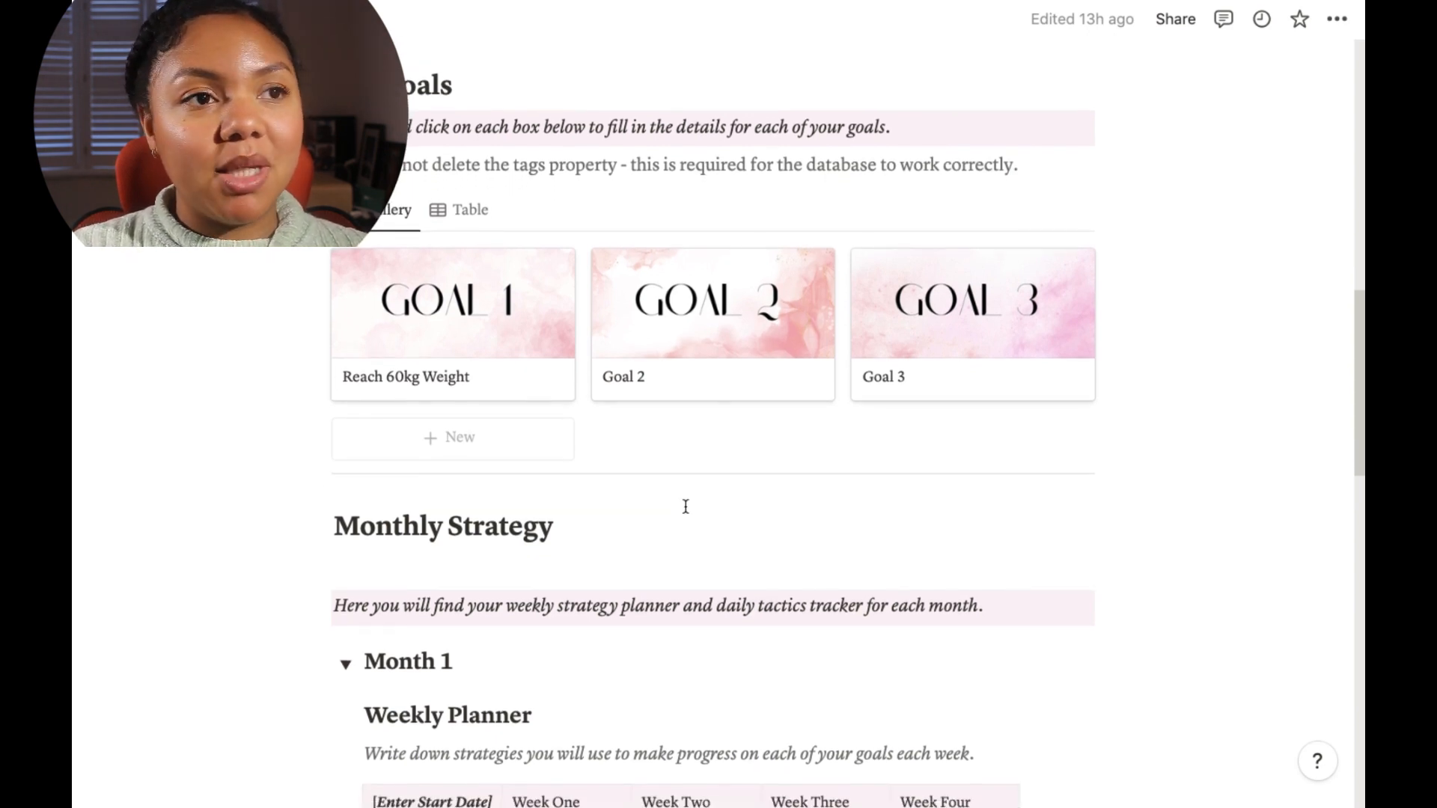
{"action": "scroll", "coordinate": [697, 572], "scroll_direction": "down", "scroll_amount": 1}
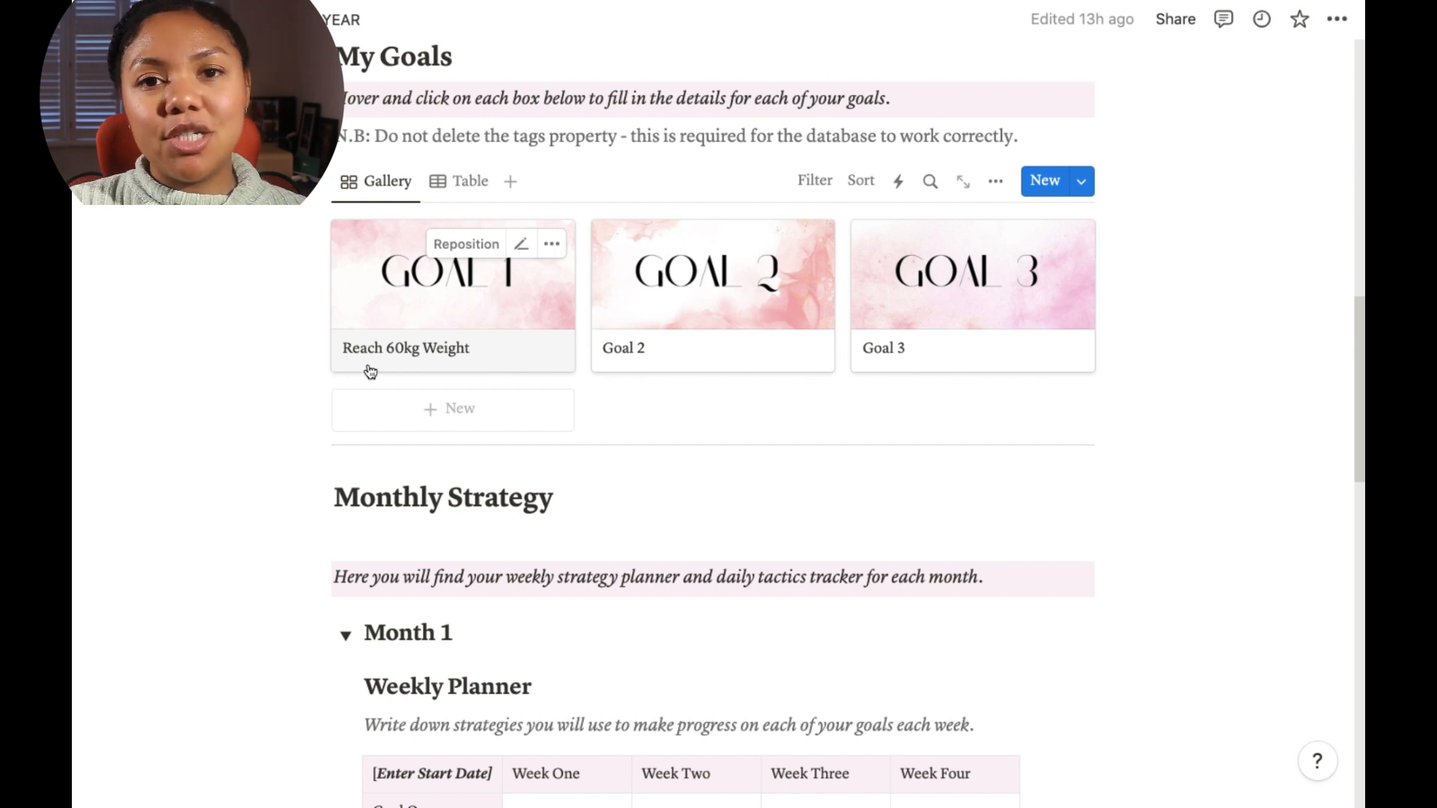
Step: Open the Reach 60kg Weight goal and review its Why, Strategies and Frequency properties
{"action": "left_click", "coordinate": [416, 330]}
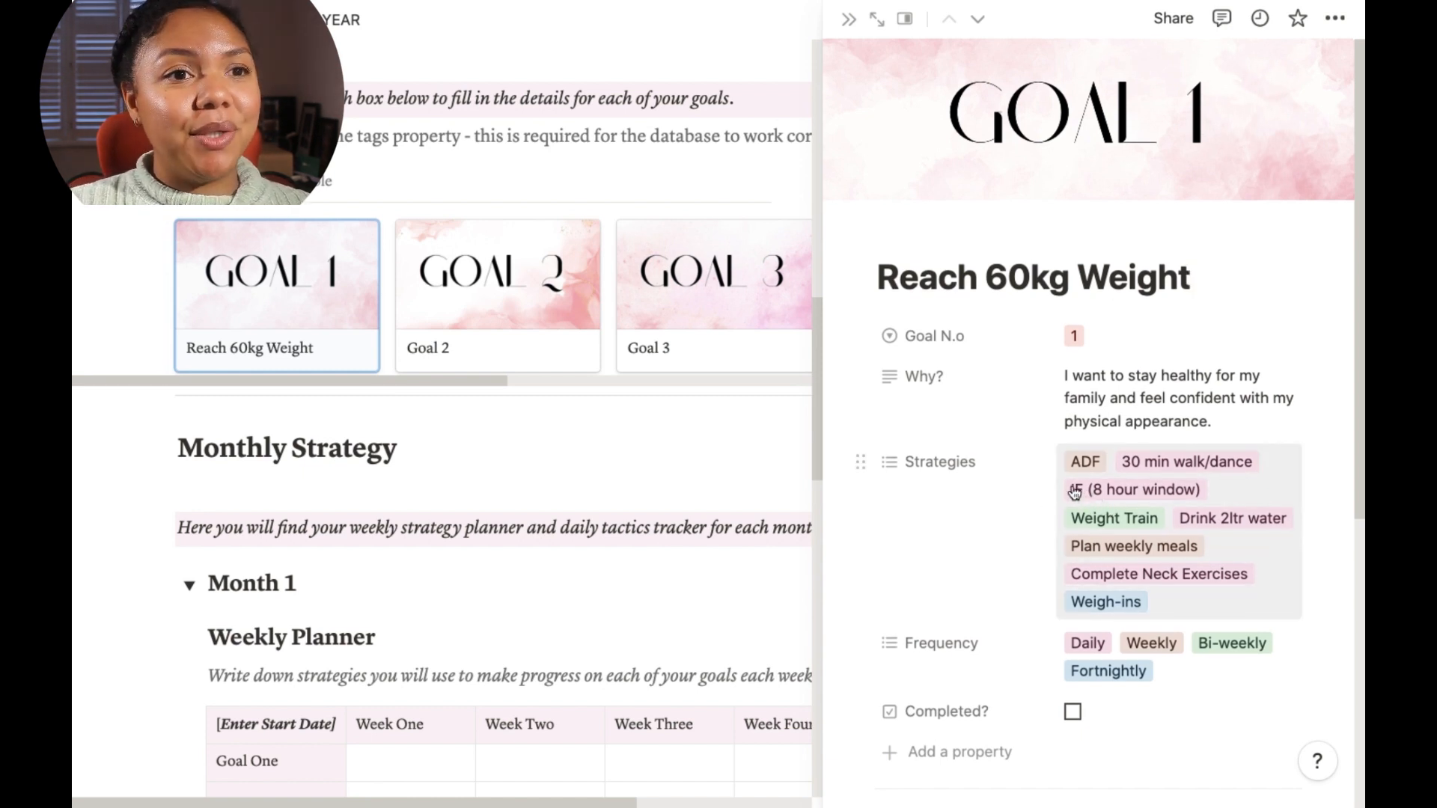
{"action": "scroll", "coordinate": [1079, 494], "scroll_direction": "down", "scroll_amount": 1}
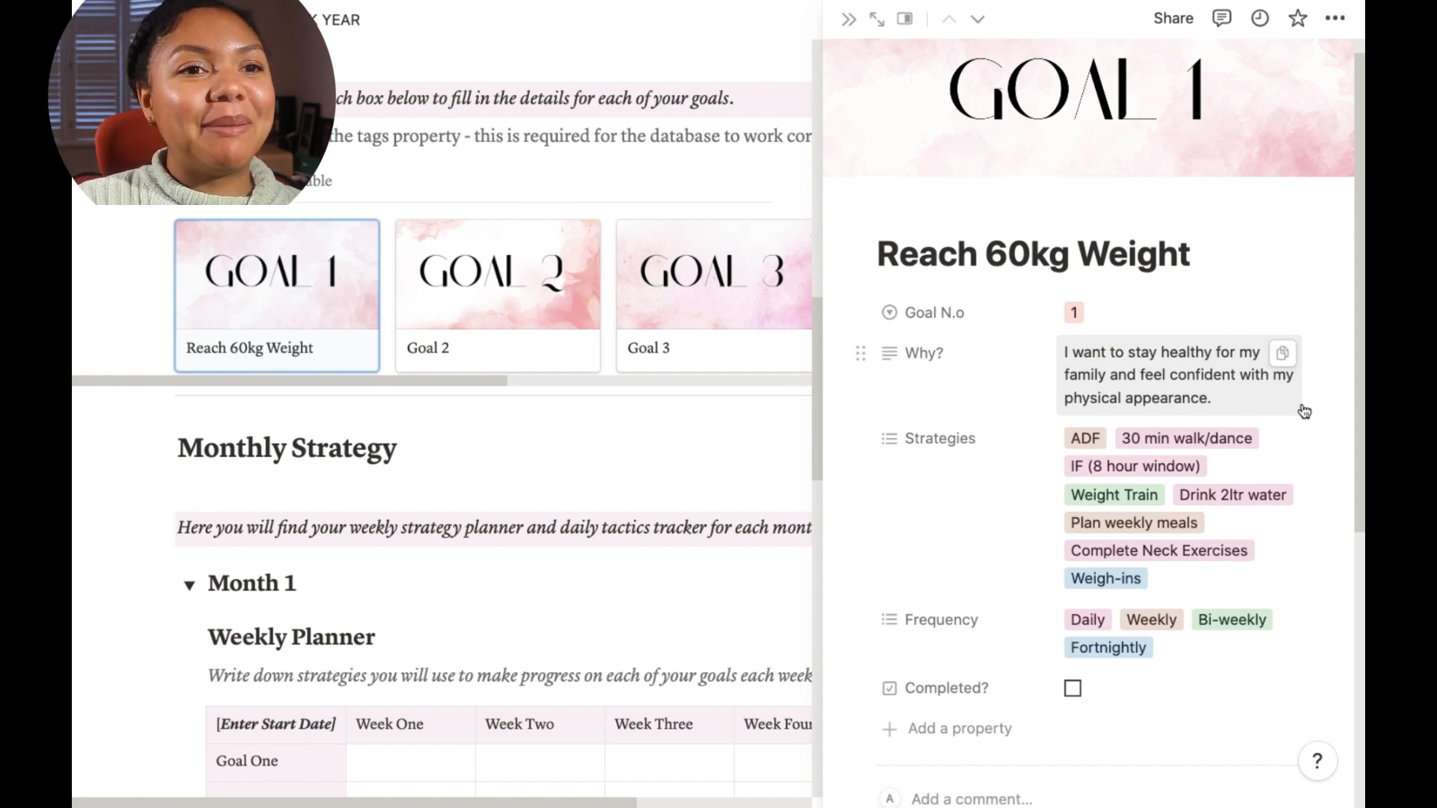
{"action": "scroll", "coordinate": [1317, 487], "scroll_direction": "down", "scroll_amount": 1}
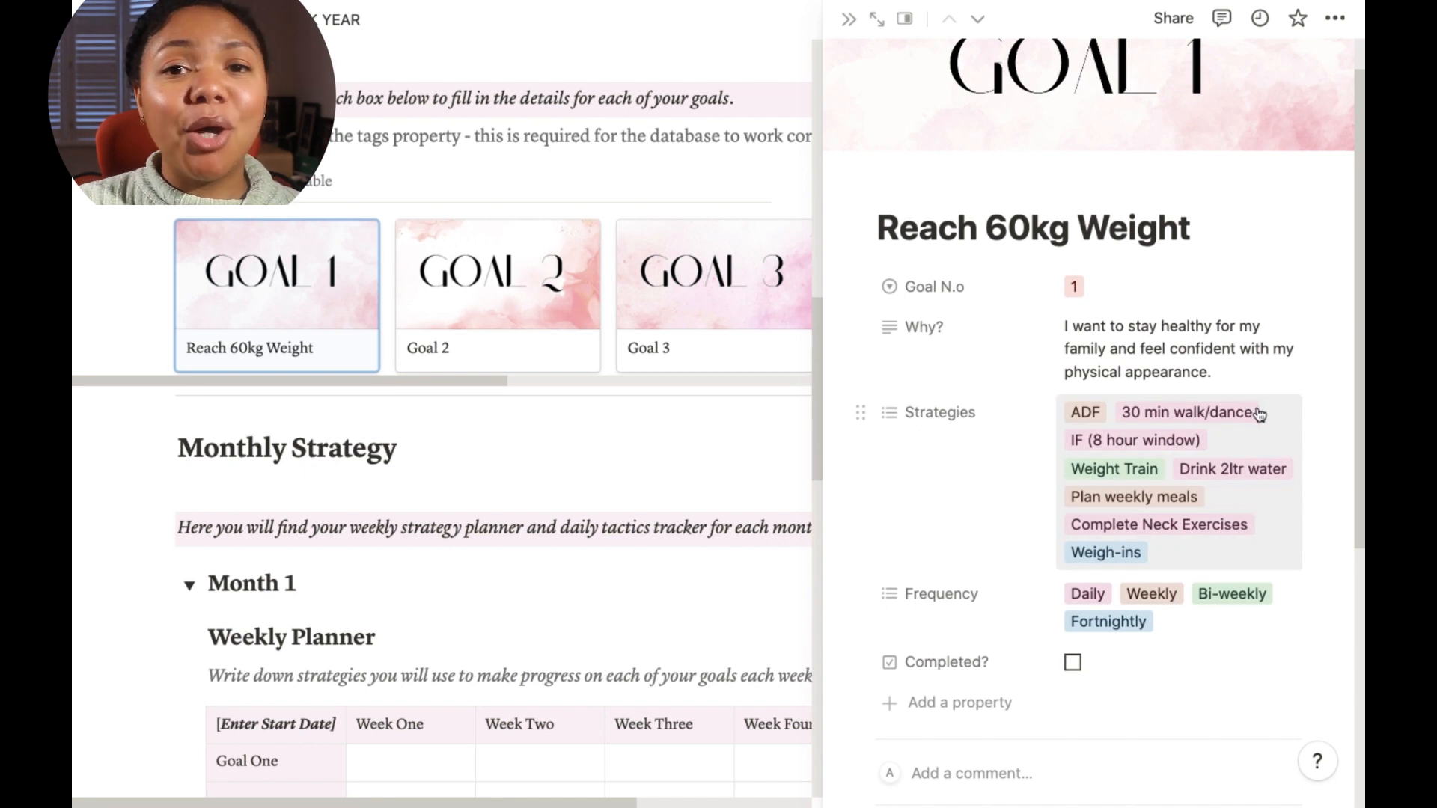
{"action": "scroll", "coordinate": [1227, 352], "scroll_direction": "down", "scroll_amount": 1}
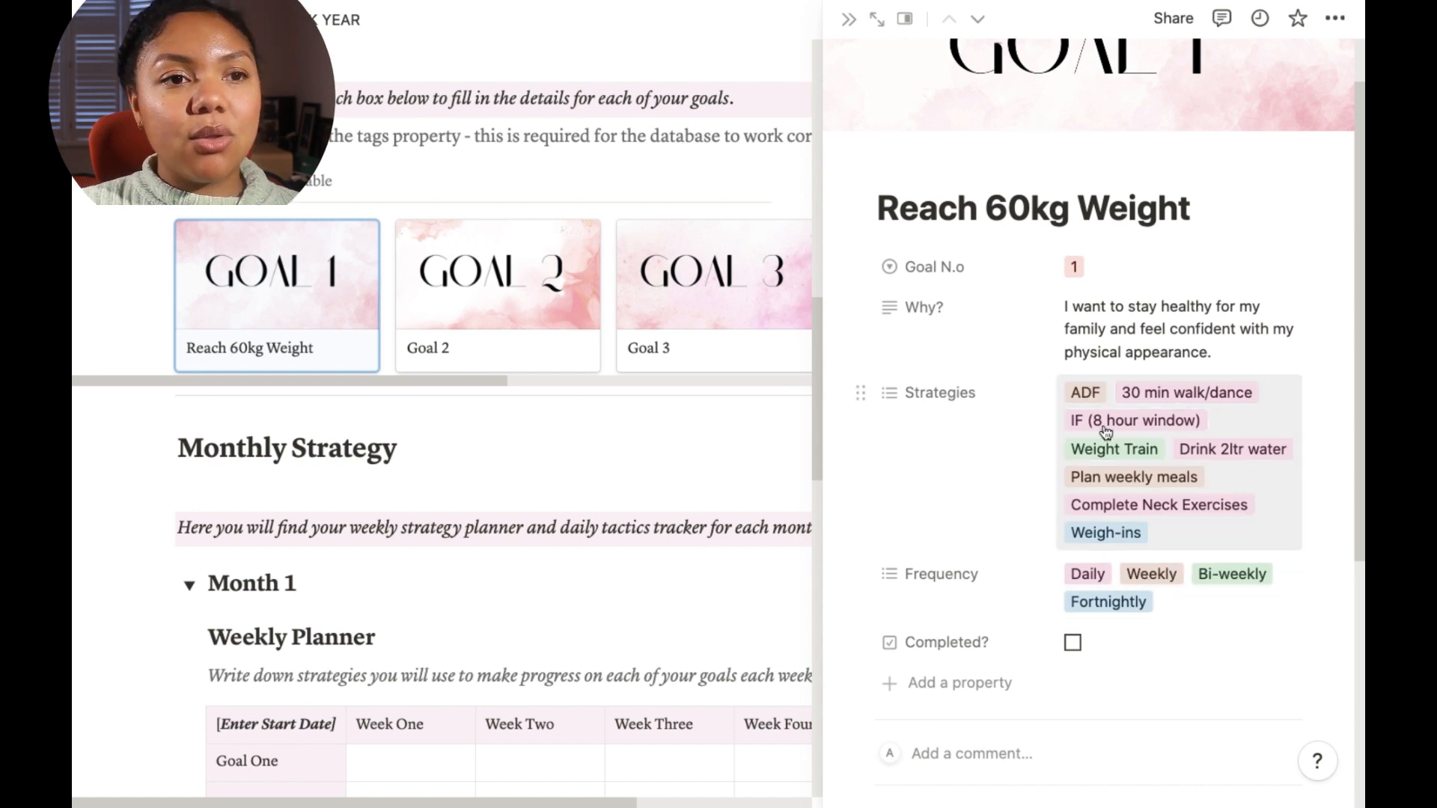
{"action": "scroll", "coordinate": [1283, 421], "scroll_direction": "down", "scroll_amount": 2}
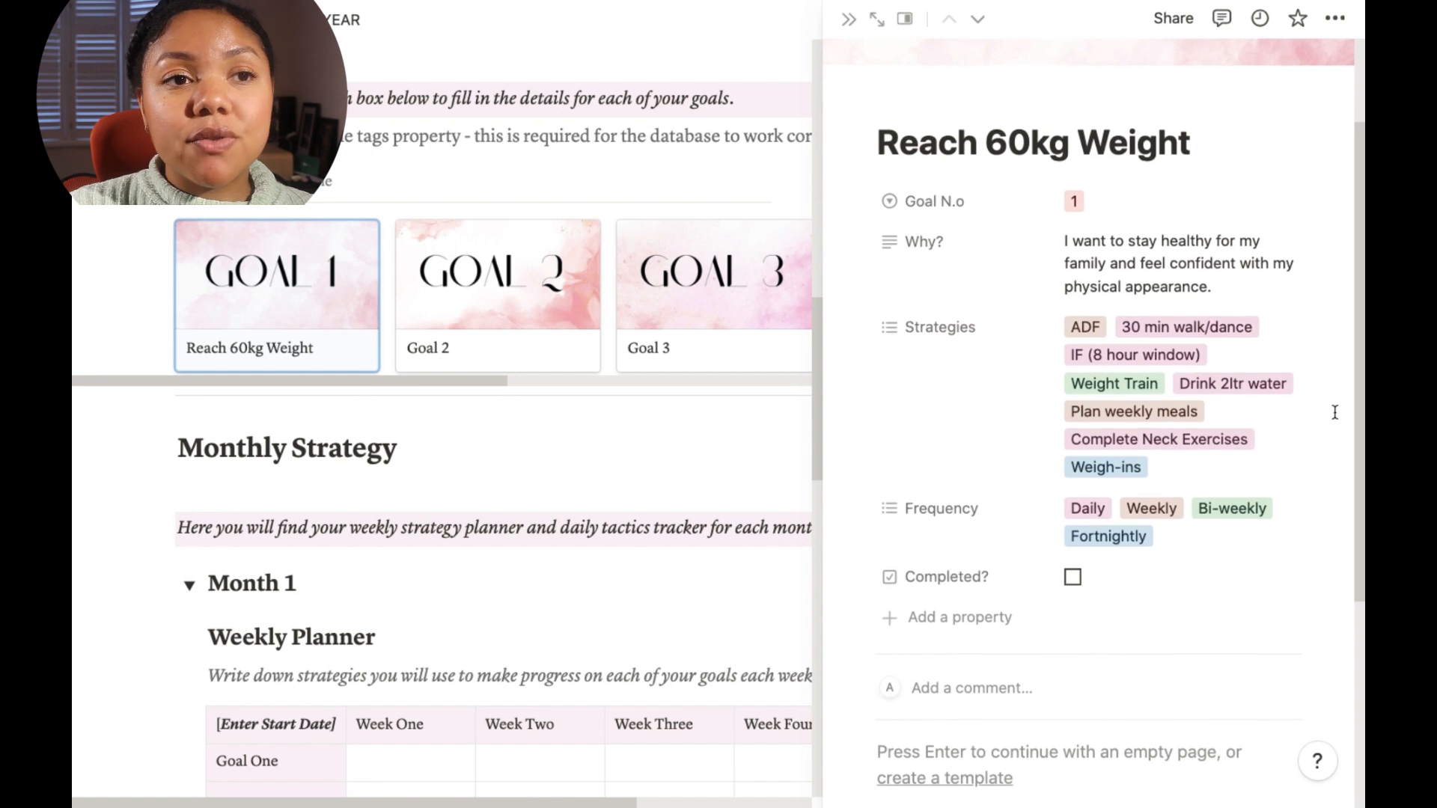
Step: Scroll through the Reach 60kg Weight goal page to review its Strategies, Frequency and Completed properties
{"action": "scroll", "coordinate": [1331, 411], "scroll_direction": "down", "scroll_amount": 1}
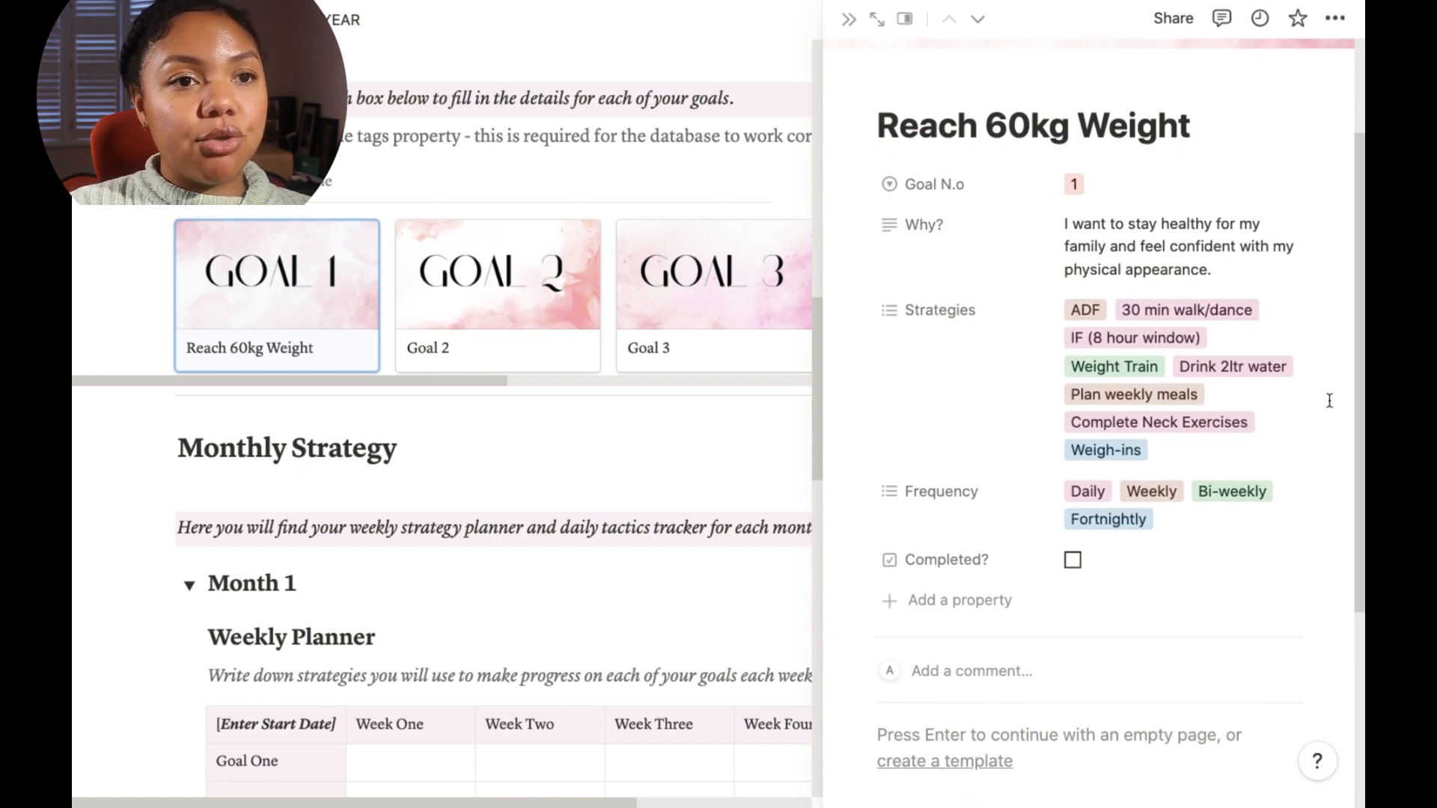
{"action": "scroll", "coordinate": [1325, 395], "scroll_direction": "down", "scroll_amount": 1}
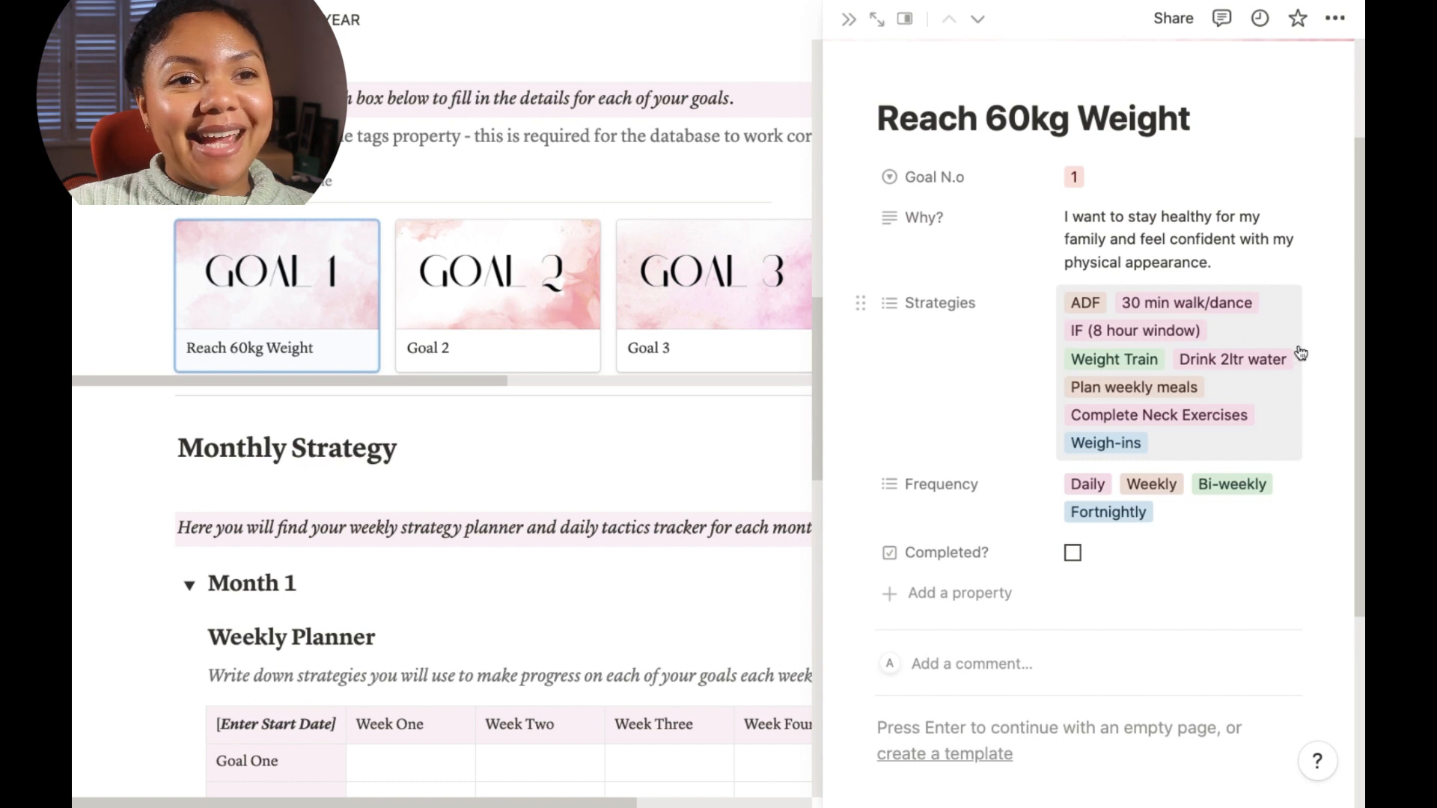
{"action": "scroll", "coordinate": [1304, 362], "scroll_direction": "down", "scroll_amount": 1}
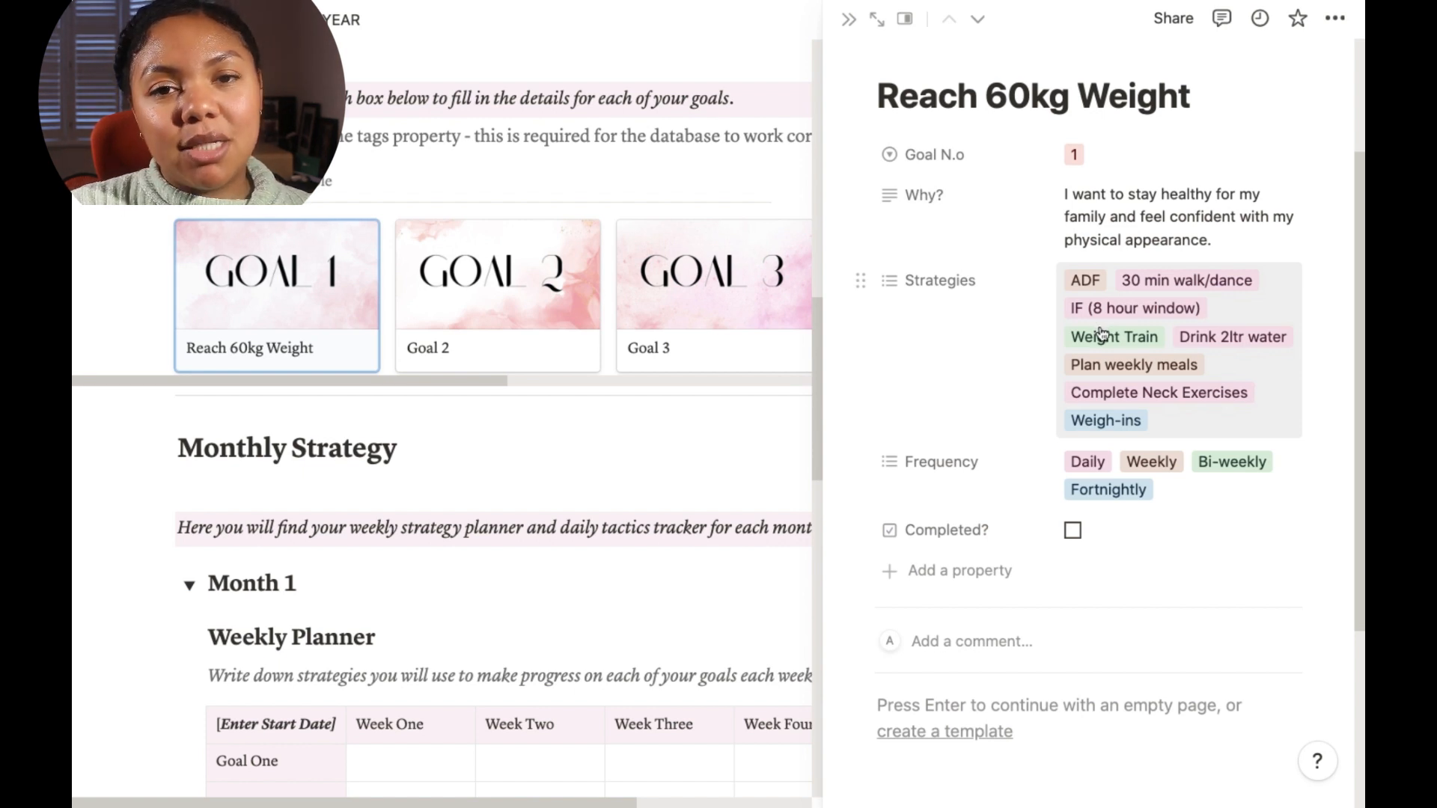
{"action": "scroll", "coordinate": [1100, 335], "scroll_direction": "down", "scroll_amount": 2}
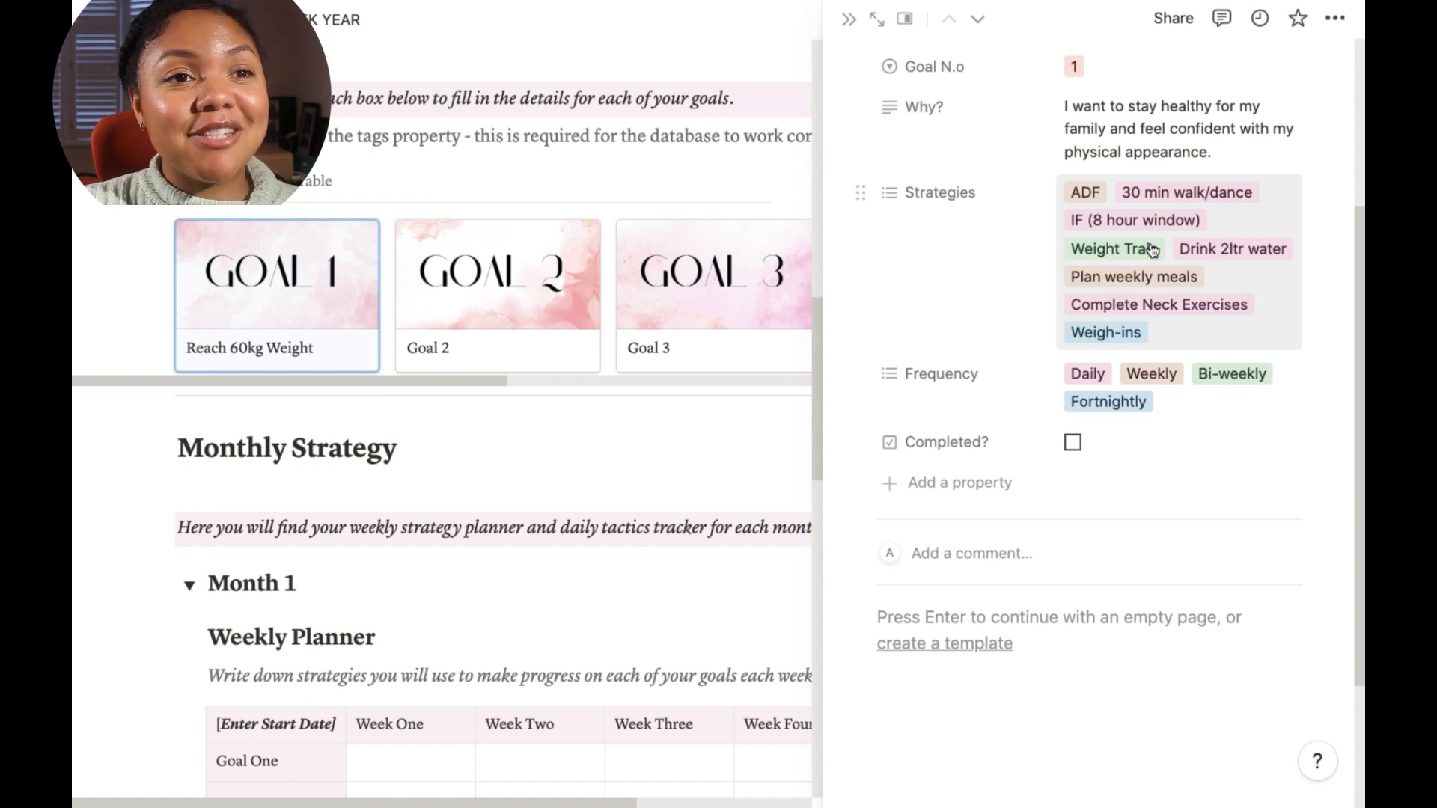
{"action": "scroll", "coordinate": [1205, 319], "scroll_direction": "down", "scroll_amount": 1}
{"action": "scroll", "coordinate": [1205, 319], "scroll_direction": "down", "scroll_amount": 2}
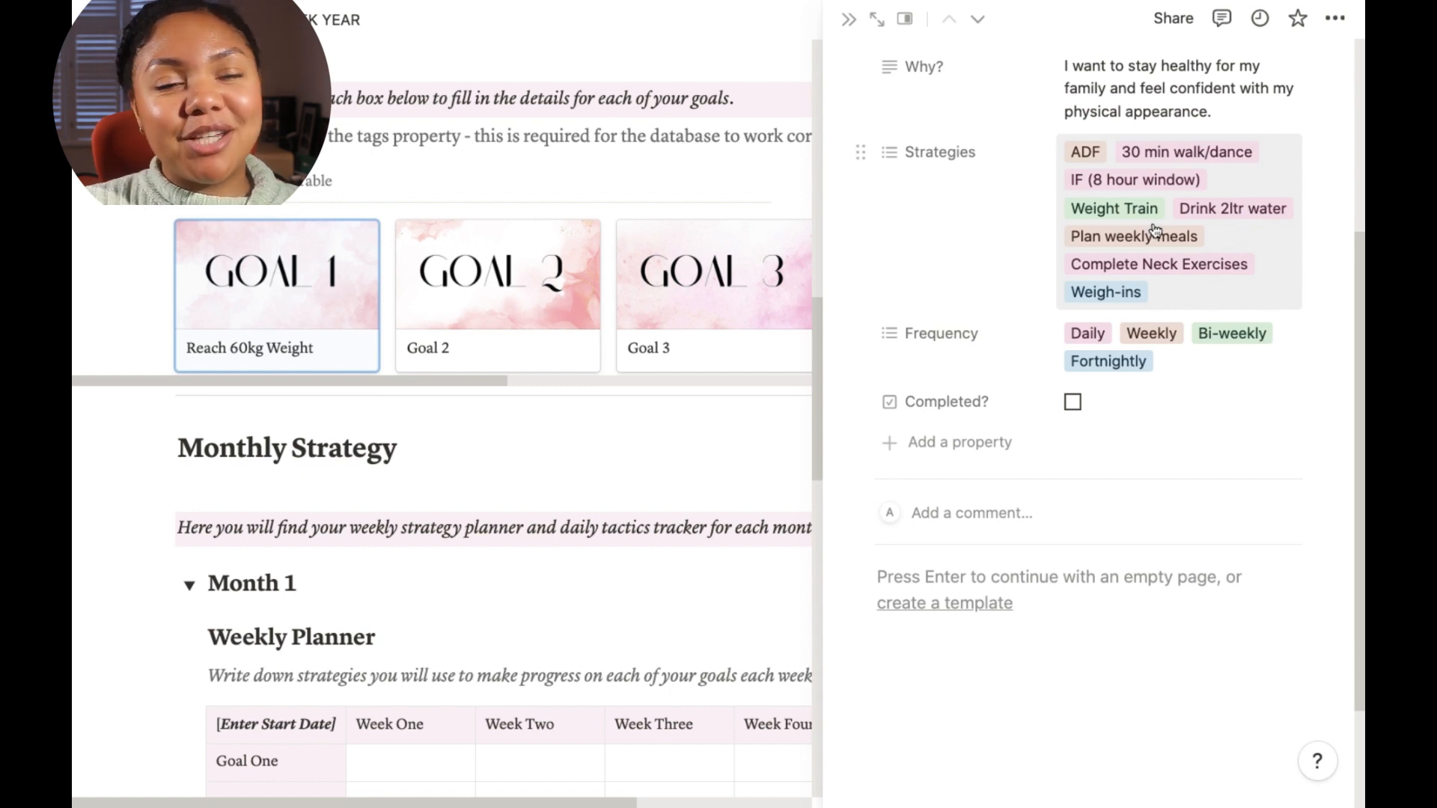
{"action": "scroll", "coordinate": [1157, 238], "scroll_direction": "down", "scroll_amount": 1}
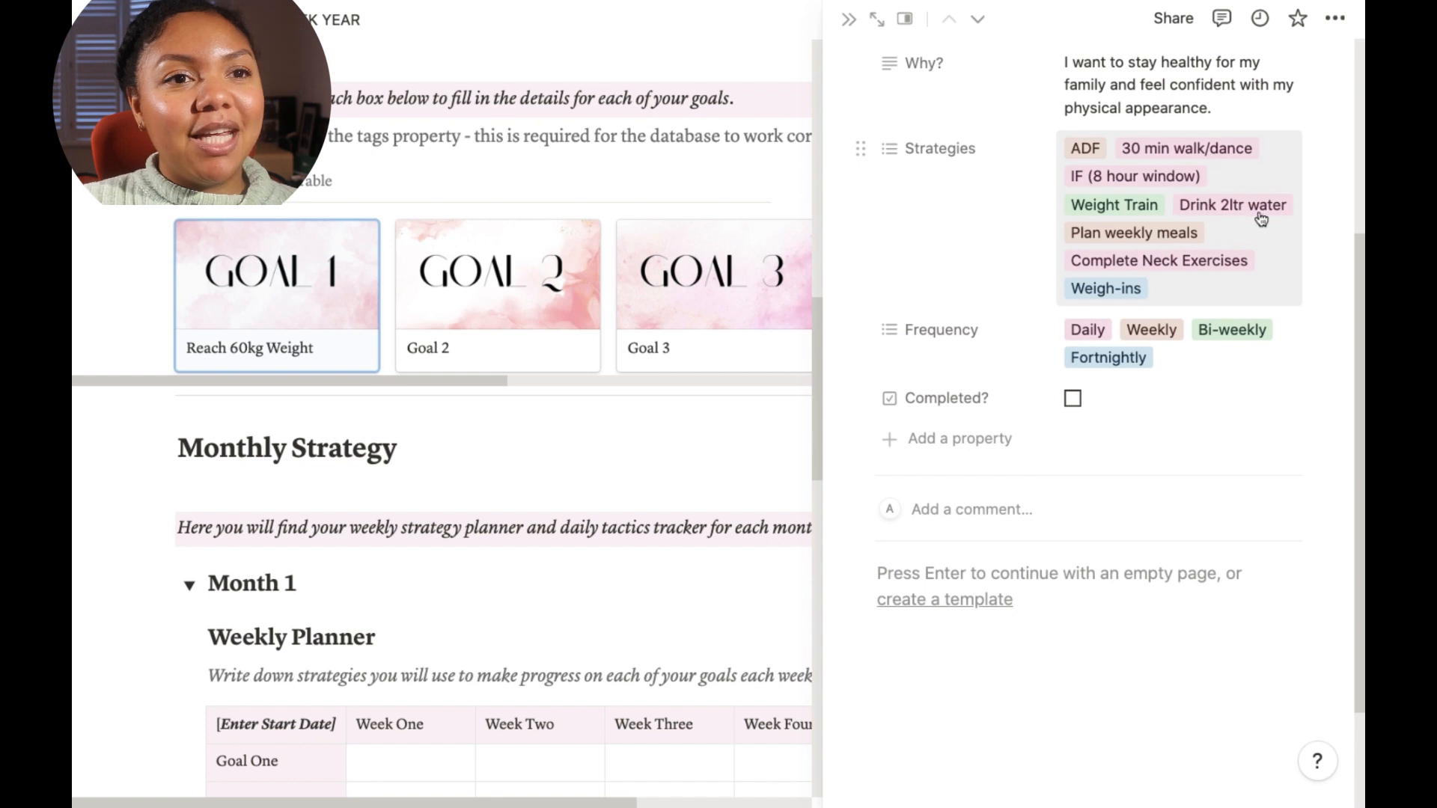
{"action": "scroll", "coordinate": [1237, 222], "scroll_direction": "down", "scroll_amount": 3}
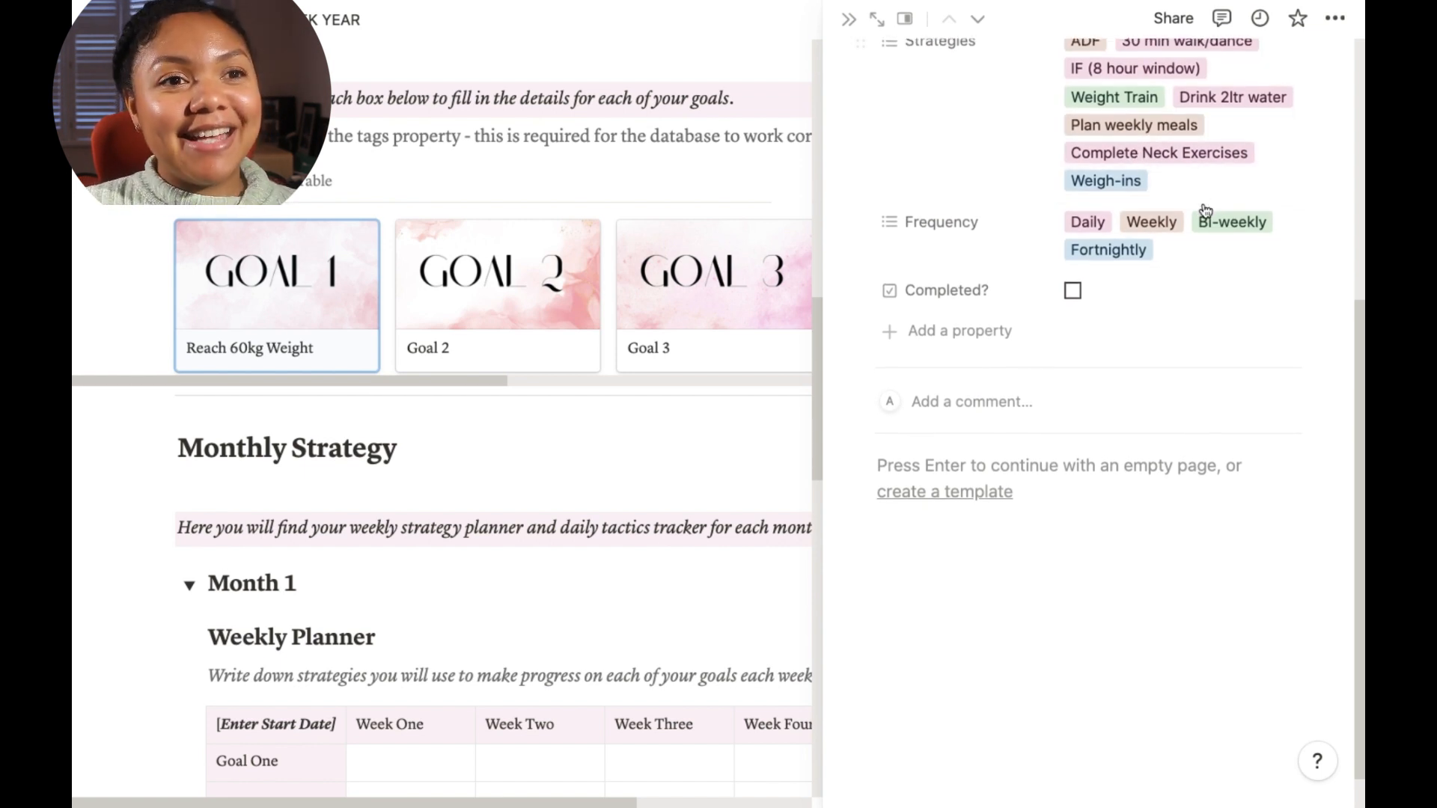
{"action": "scroll", "coordinate": [1203, 217], "scroll_direction": "up", "scroll_amount": 1}
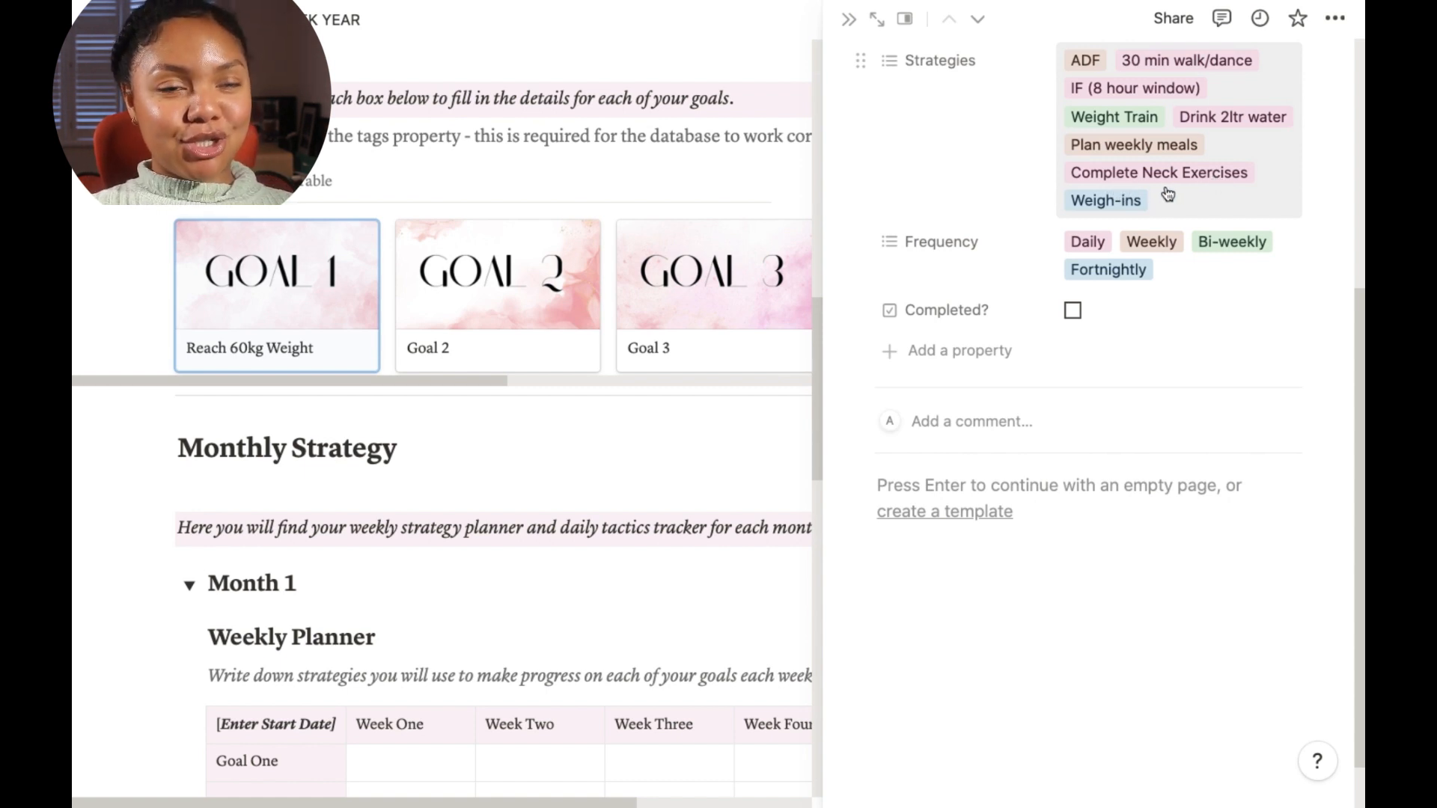
{"action": "scroll", "coordinate": [1182, 202], "scroll_direction": "down", "scroll_amount": 1}
{"action": "scroll", "coordinate": [1163, 202], "scroll_direction": "down", "scroll_amount": 1}
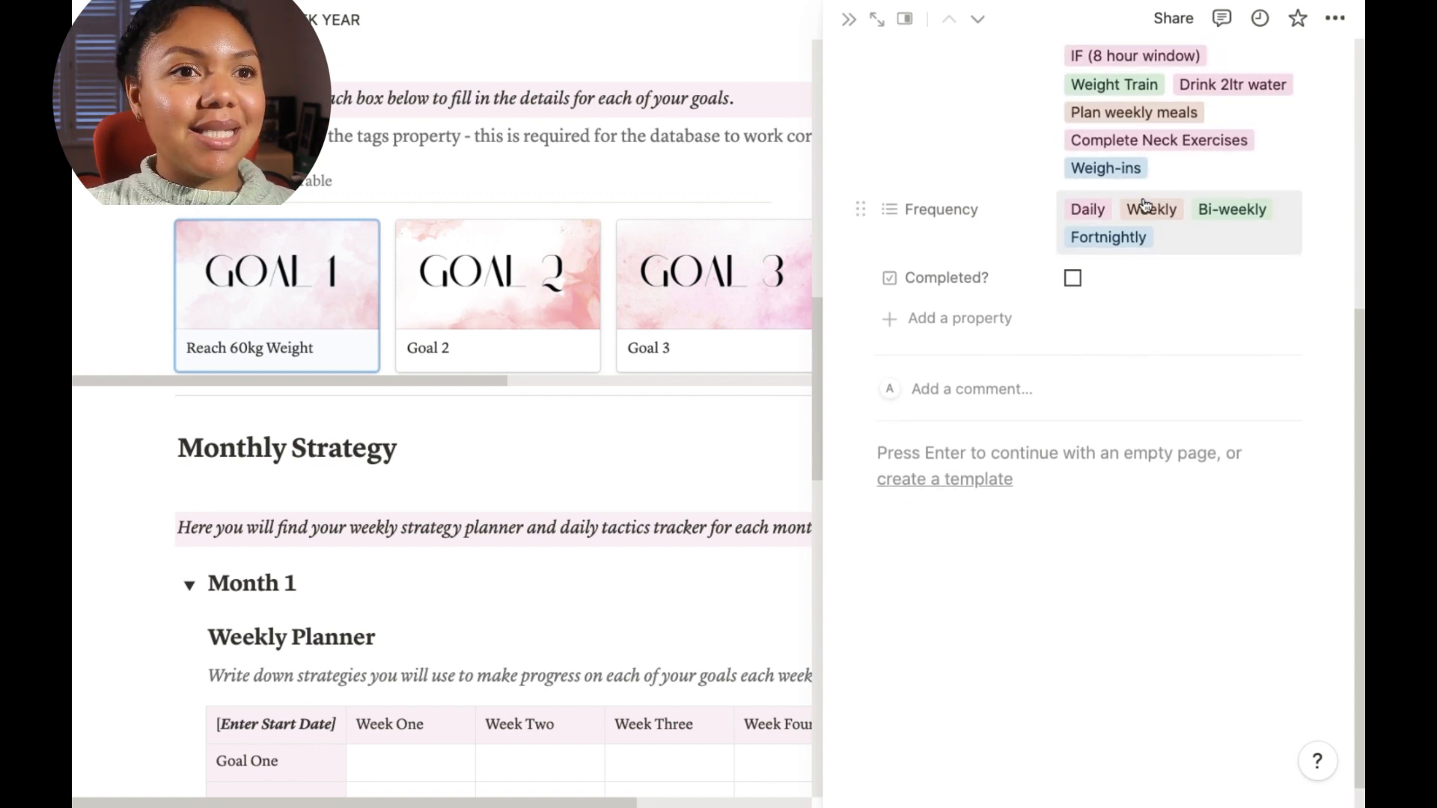
{"action": "scroll", "coordinate": [1169, 179], "scroll_direction": "up", "scroll_amount": 3}
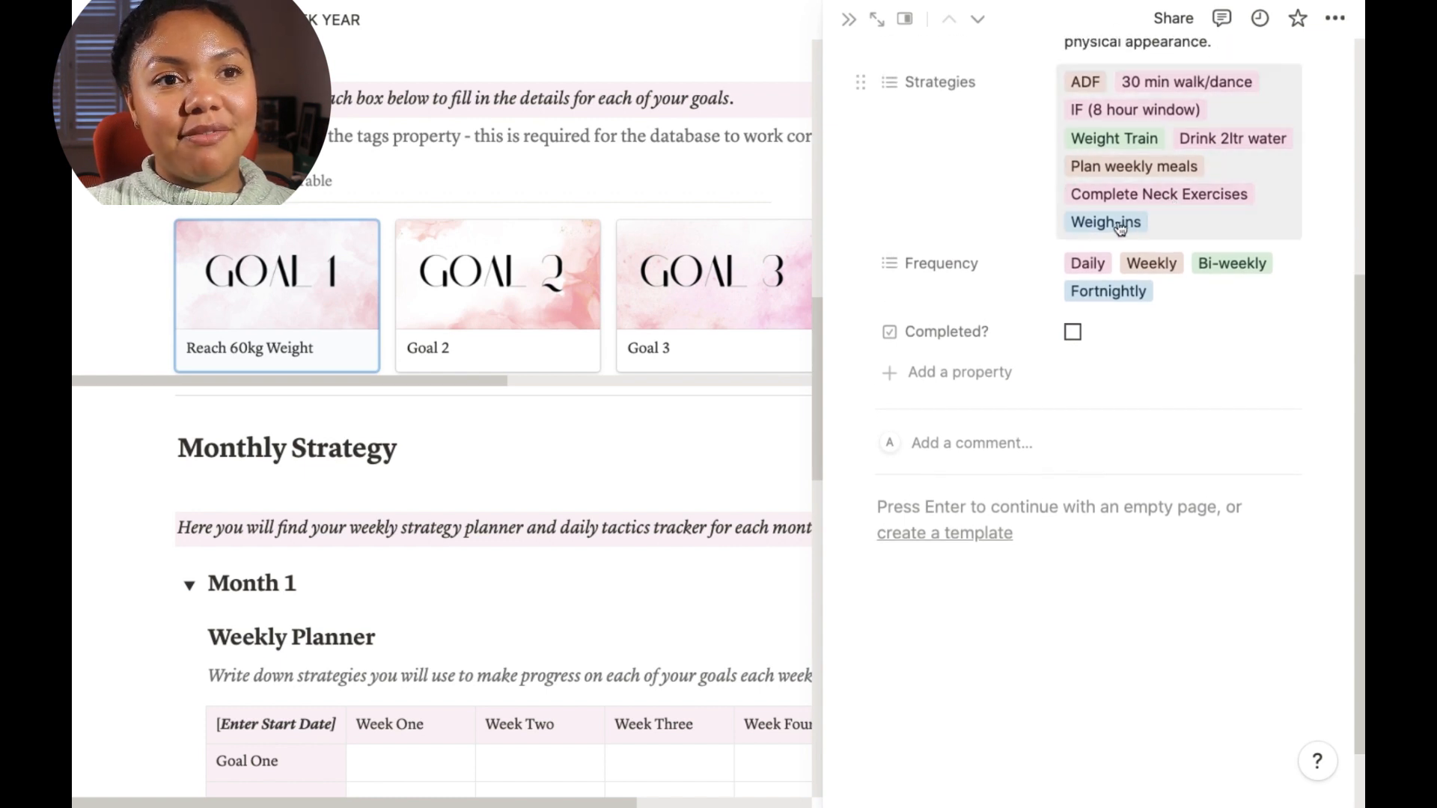
{"action": "scroll", "coordinate": [1048, 300], "scroll_direction": "up", "scroll_amount": 1}
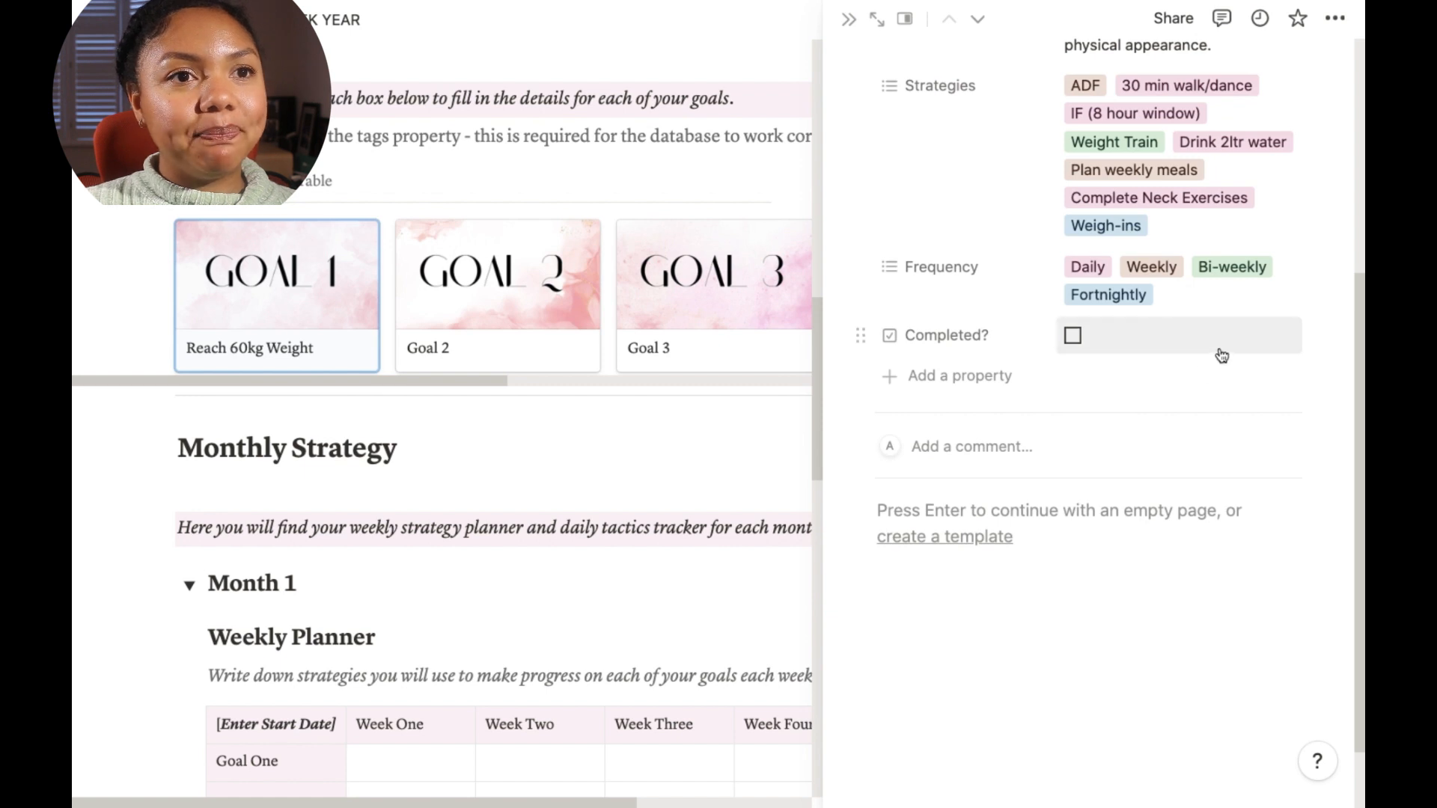
{"action": "scroll", "coordinate": [1228, 350], "scroll_direction": "up", "scroll_amount": 2}
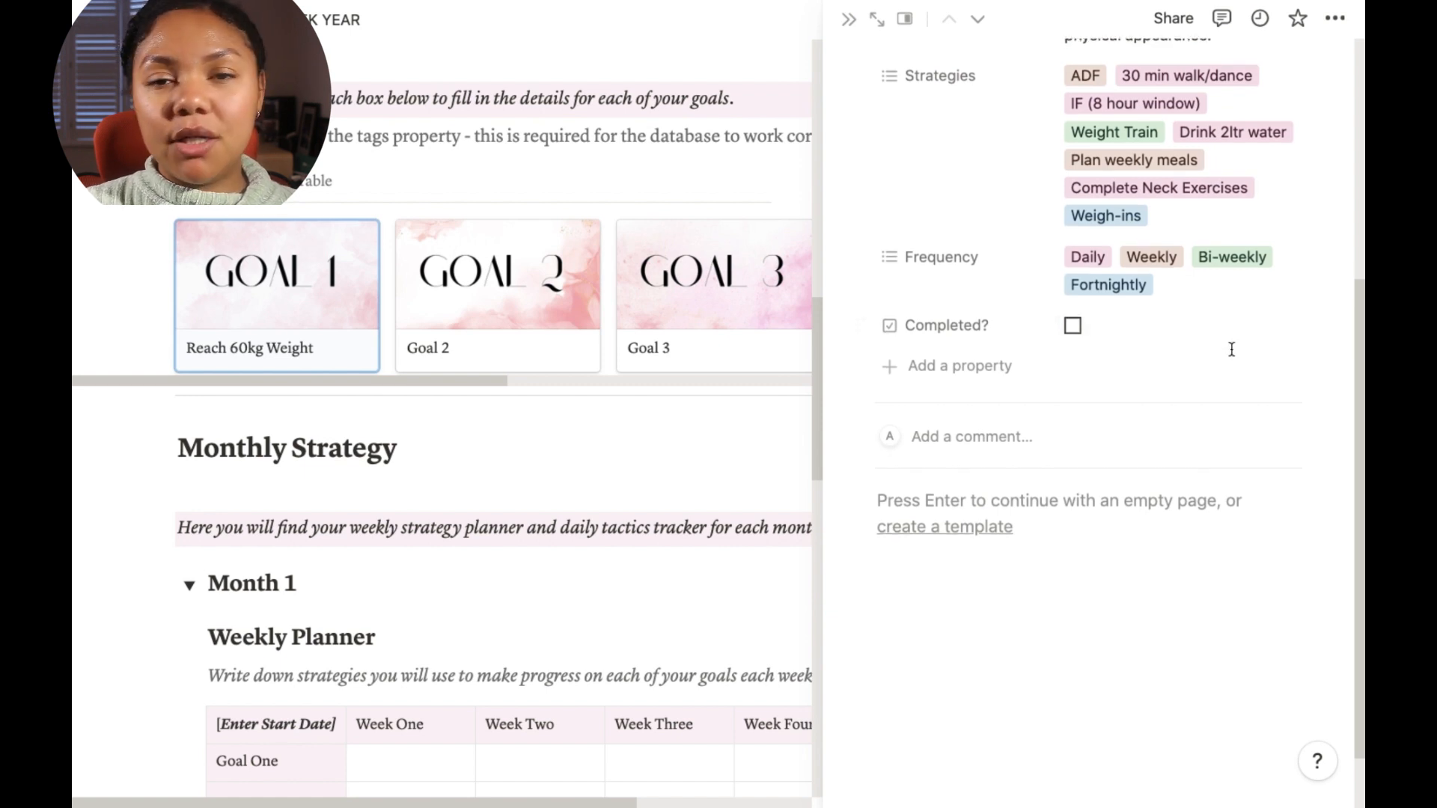
{"action": "scroll", "coordinate": [1296, 367], "scroll_direction": "up", "scroll_amount": 3}
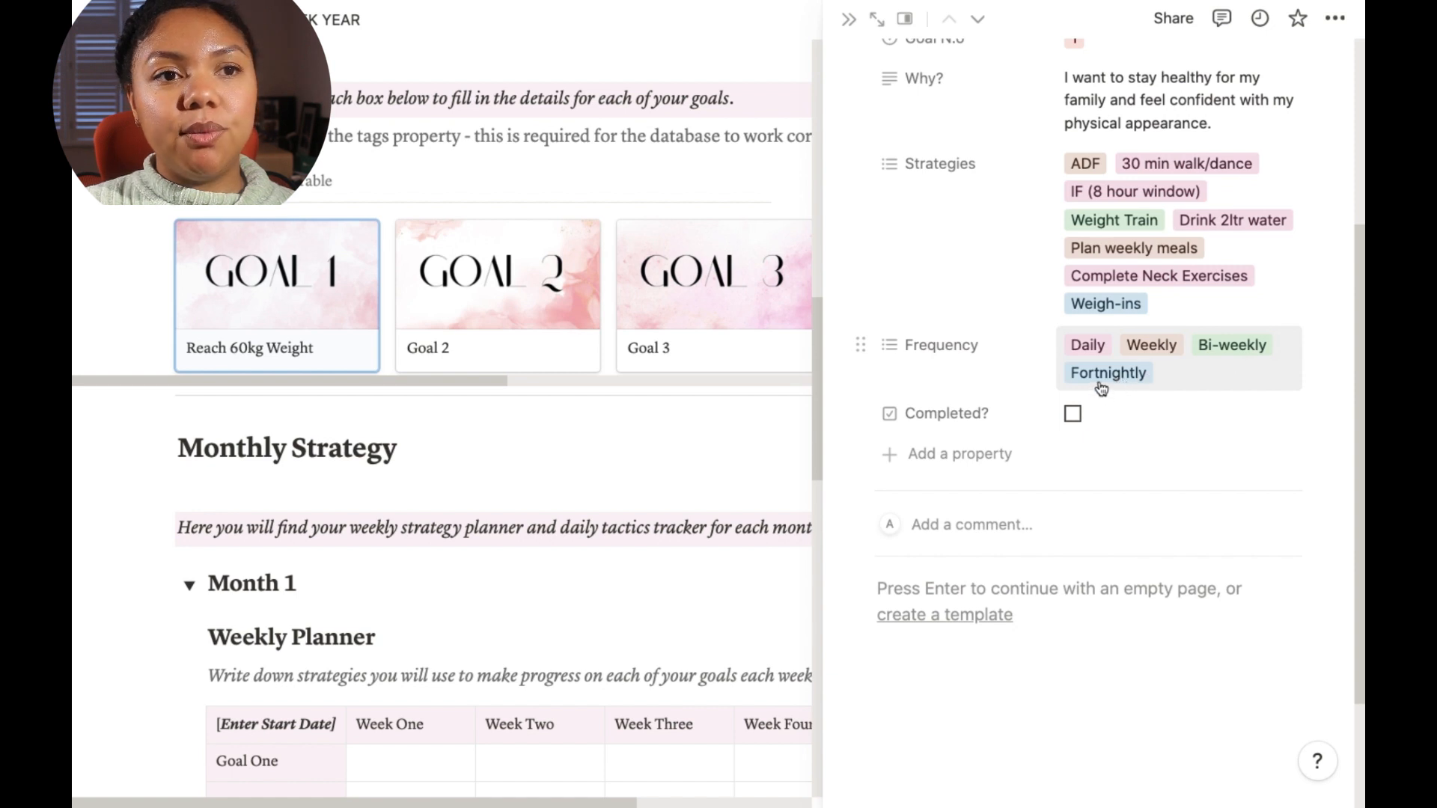
Step: Open the Strategies option list and the Weigh-ins option's edit menu to view its settings, then close both
{"action": "left_click", "coordinate": [1132, 324]}
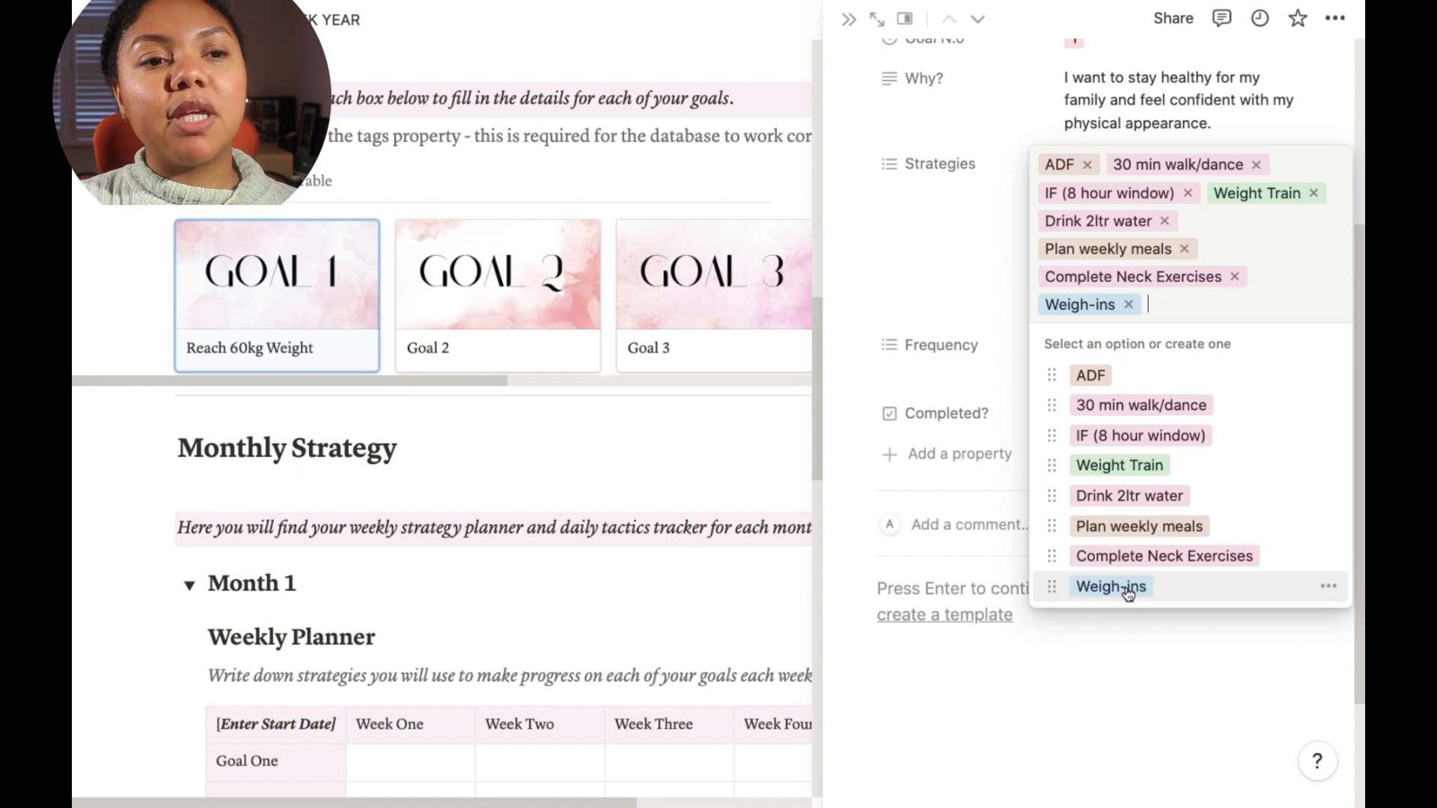
{"action": "left_click", "coordinate": [1329, 589]}
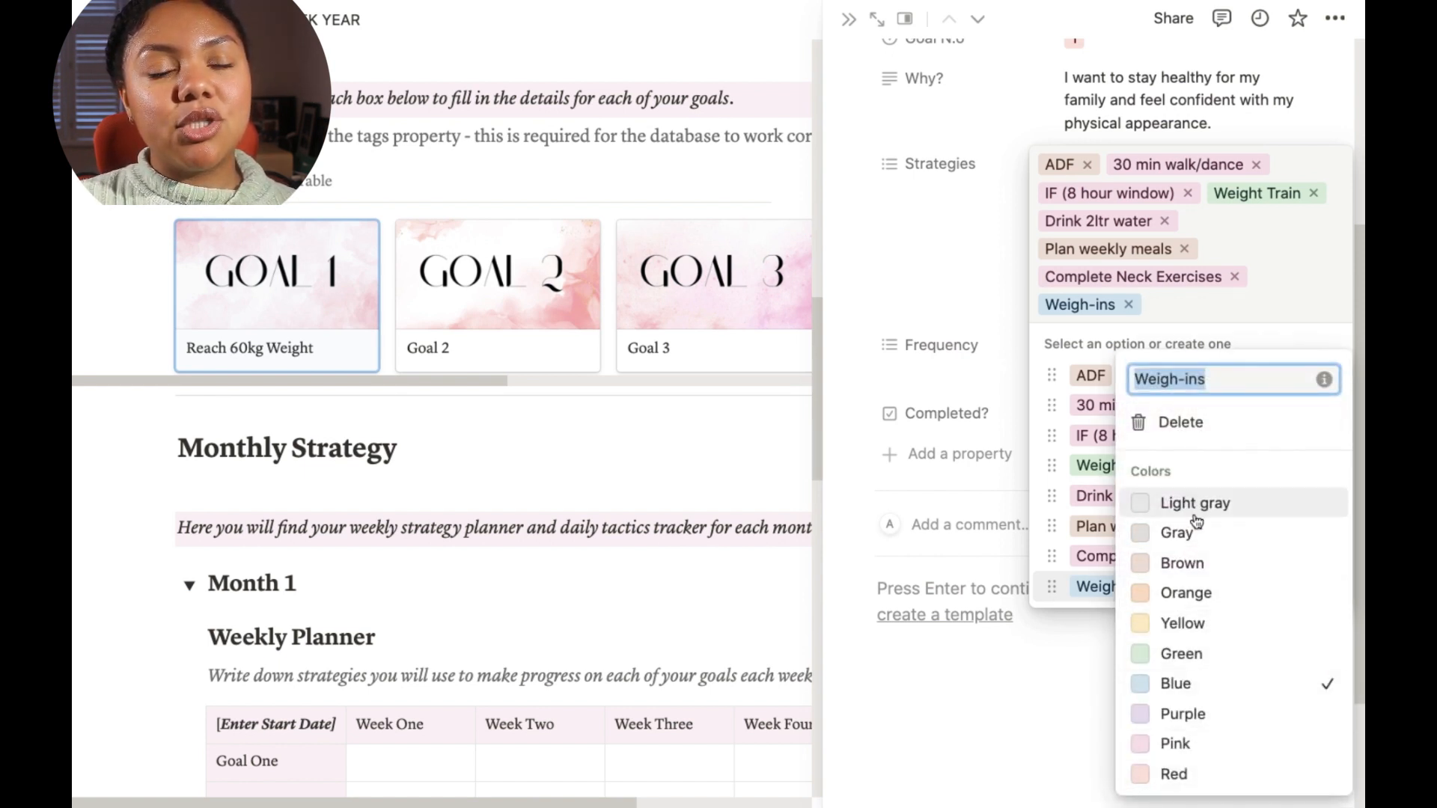
{"action": "left_click", "coordinate": [1323, 300]}
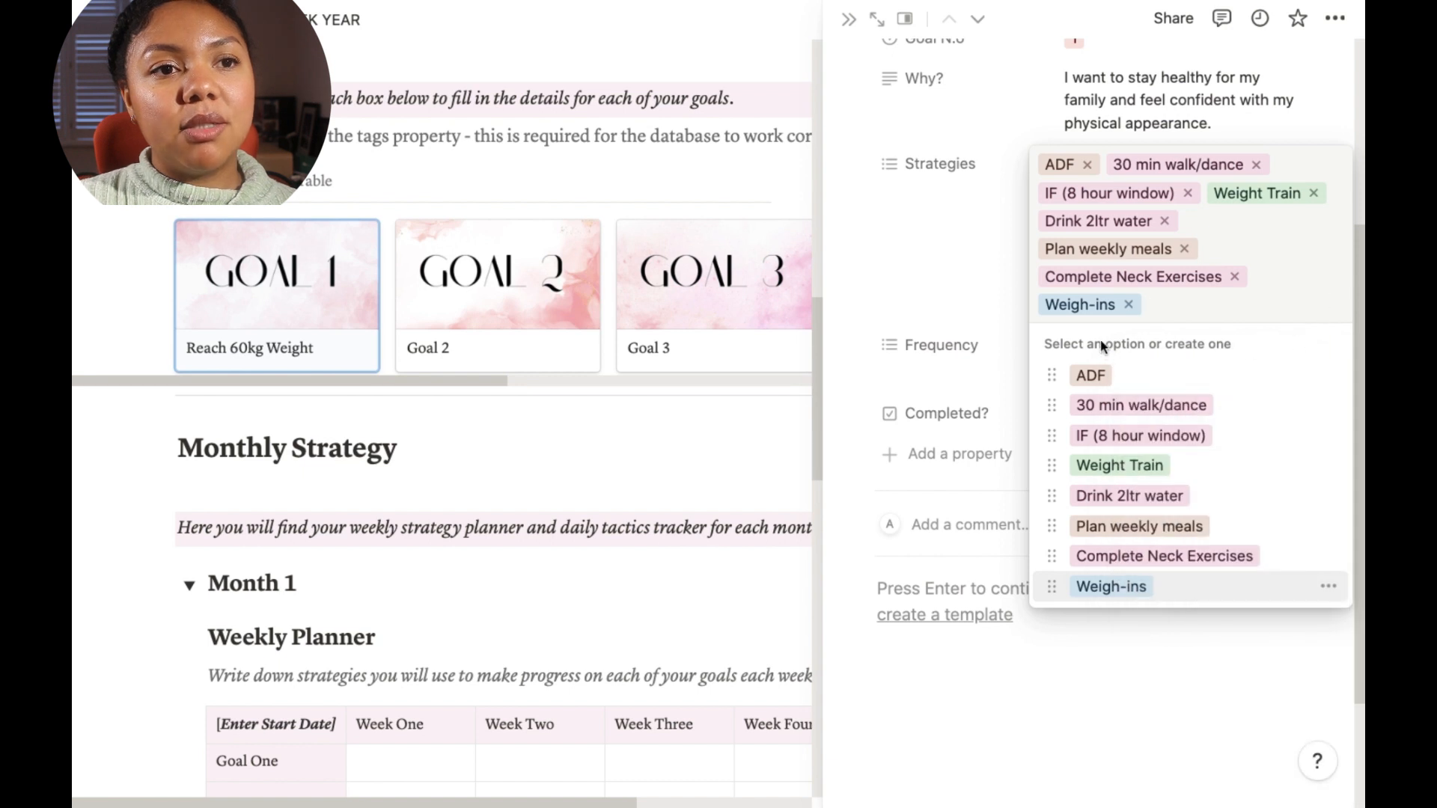
{"action": "left_click", "coordinate": [1014, 301]}
{"action": "scroll", "coordinate": [1100, 481], "scroll_direction": "down", "scroll_amount": 3}
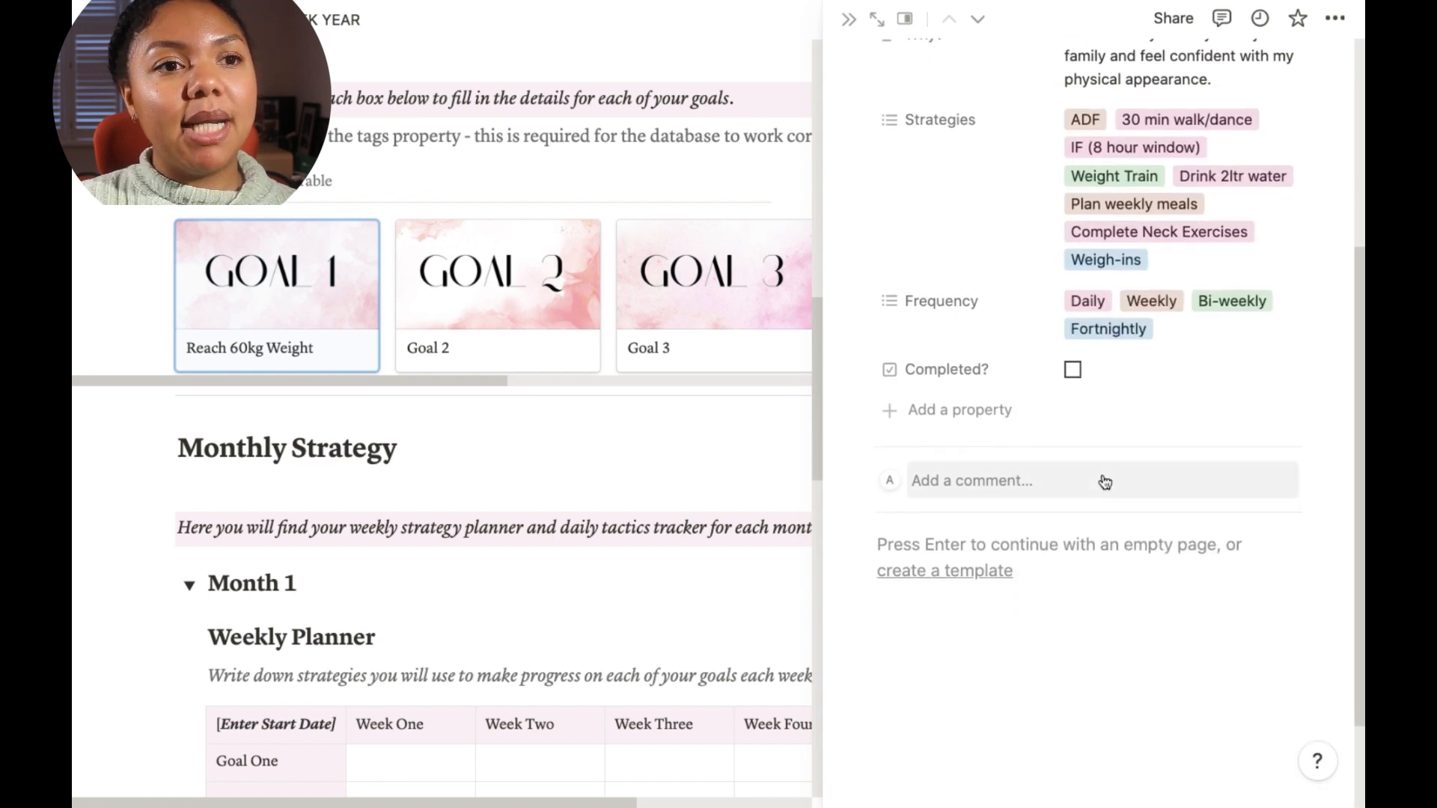
{"action": "scroll", "coordinate": [1103, 471], "scroll_direction": "up", "scroll_amount": 2}
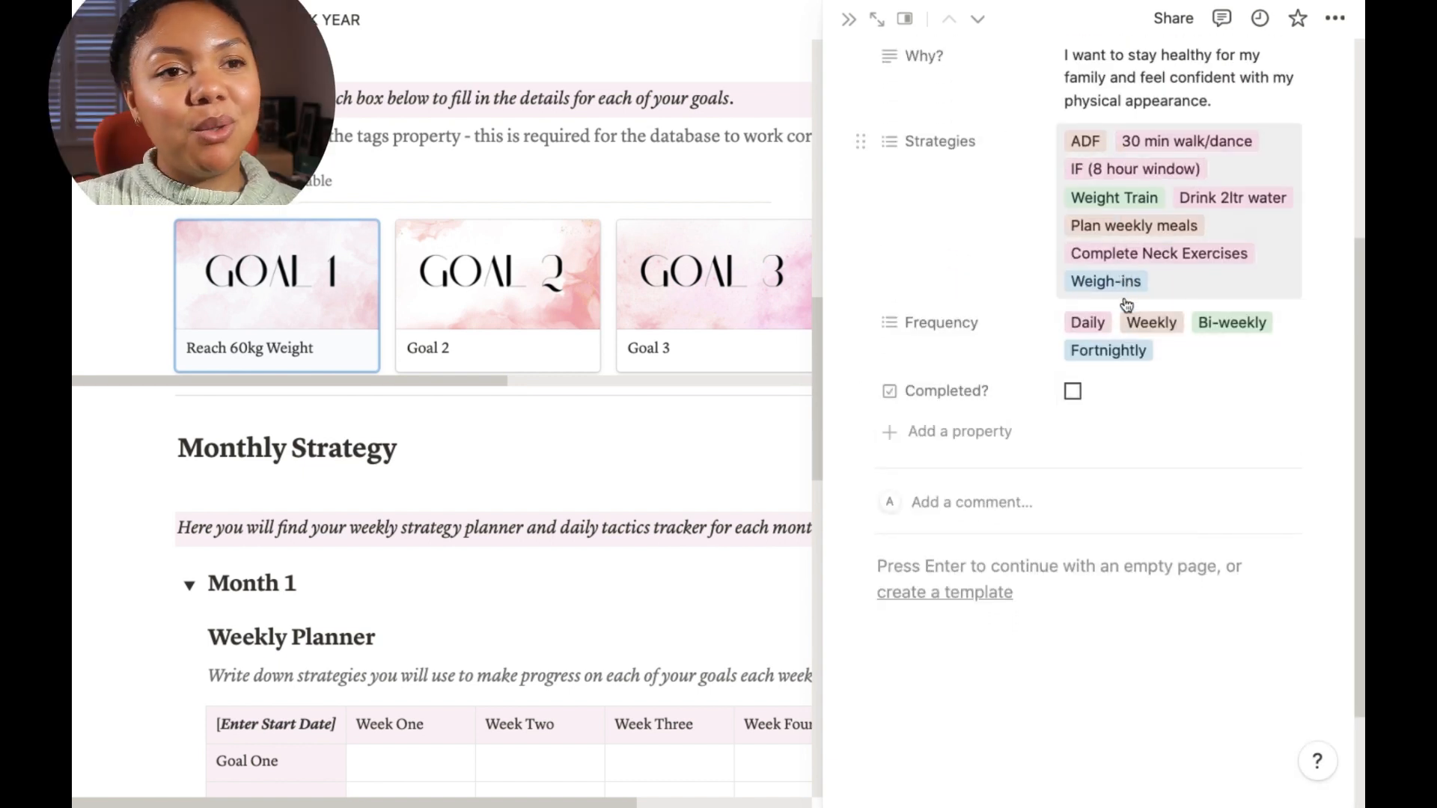
Step: Tick and untick the goal's Completed checkbox, then close the goal page
{"action": "left_click", "coordinate": [1073, 394]}
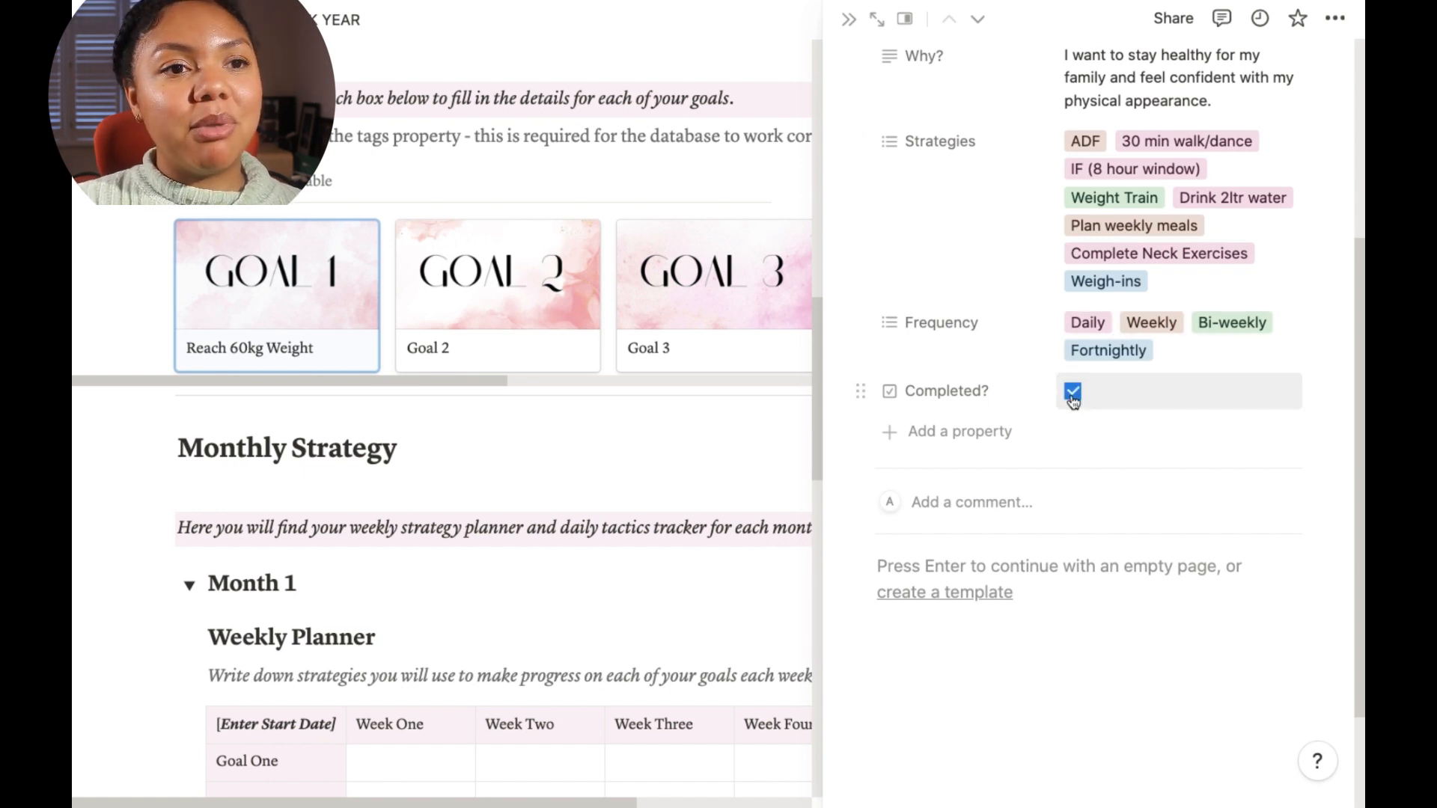
{"action": "left_click", "coordinate": [1079, 397]}
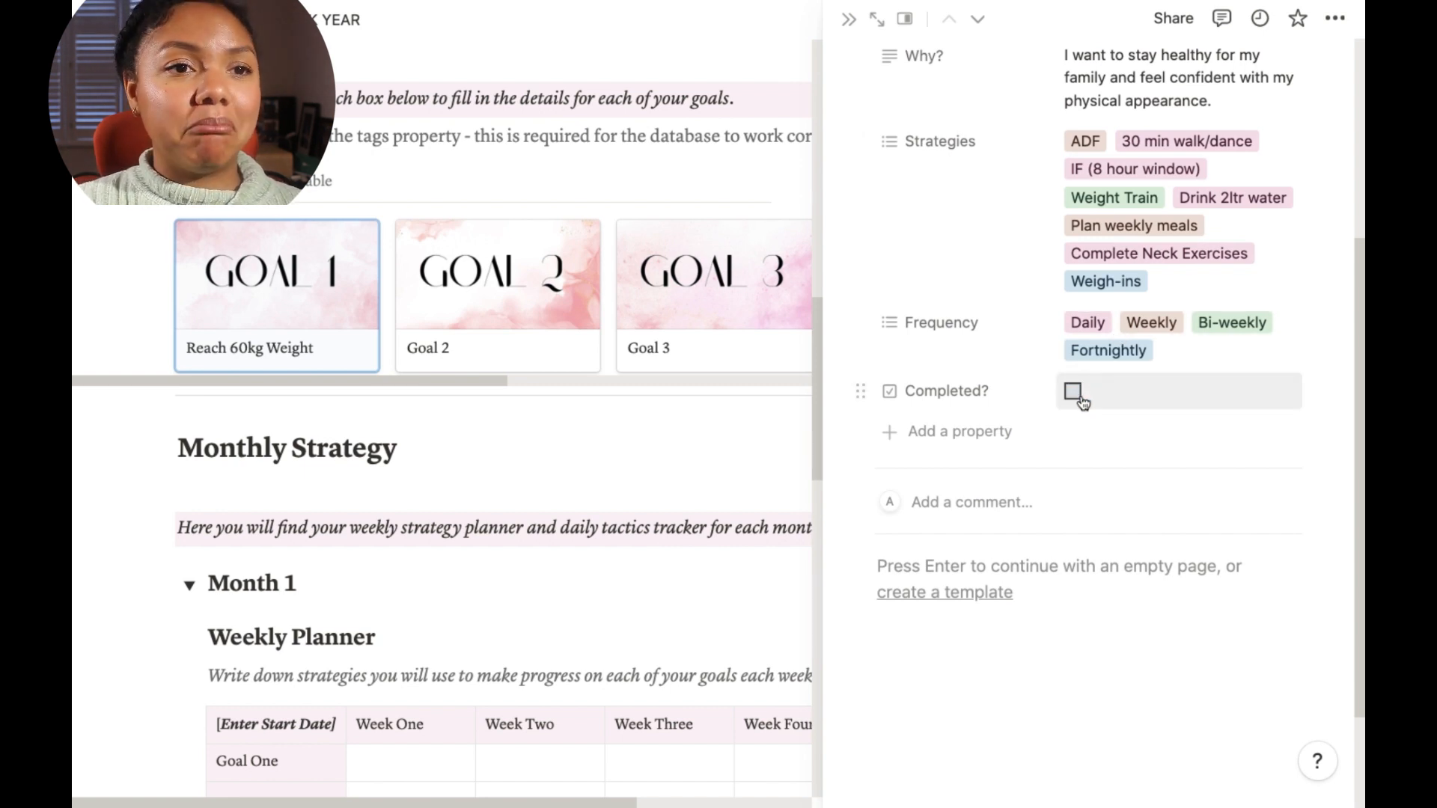
{"action": "left_click", "coordinate": [854, 21]}
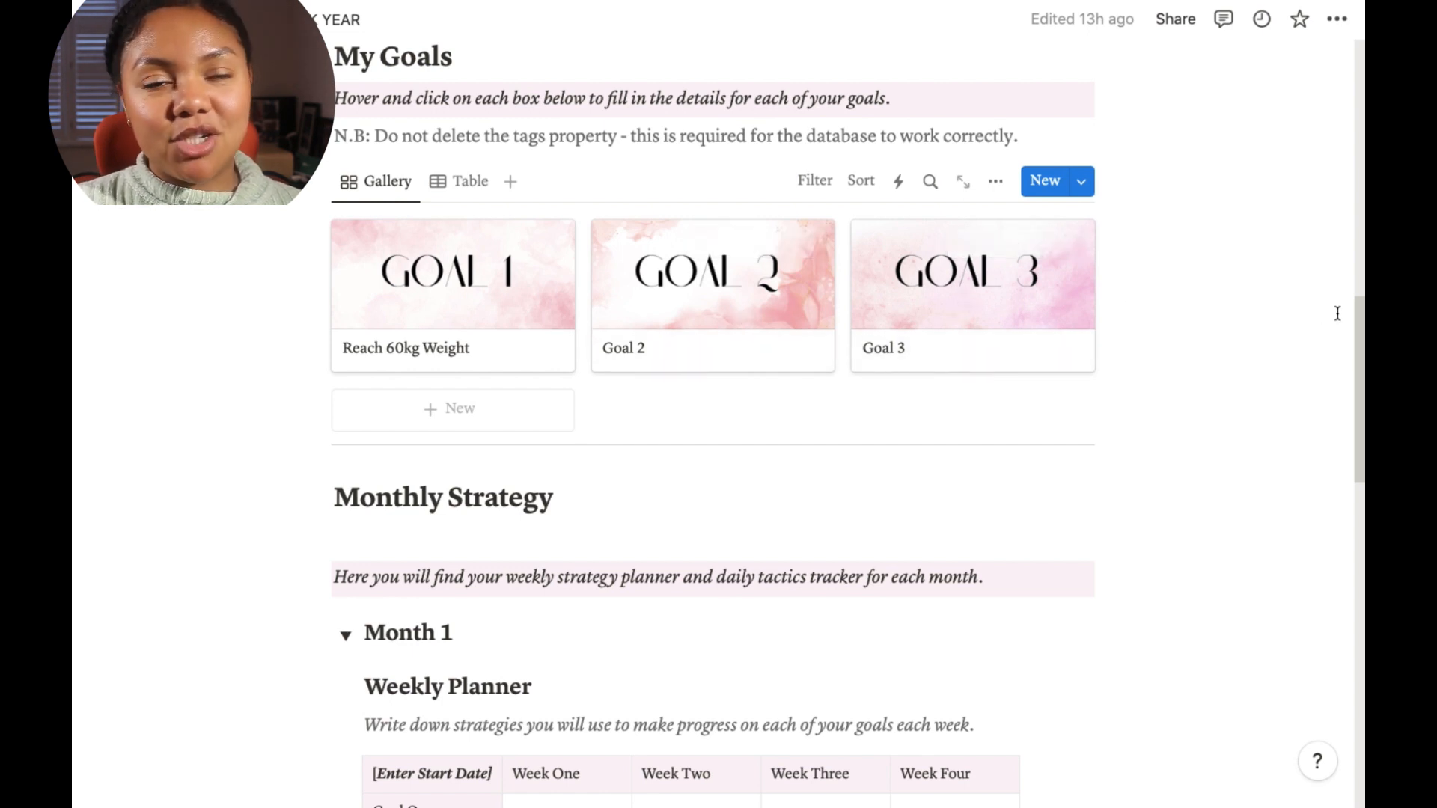
Step: Scroll down to Monthly Strategy and collapse and re-expand the Month 1 toggle to show its Weekly Planner
{"action": "scroll", "coordinate": [1248, 421], "scroll_direction": "down", "scroll_amount": 5}
{"action": "scroll", "coordinate": [1249, 421], "scroll_direction": "down", "scroll_amount": 1}
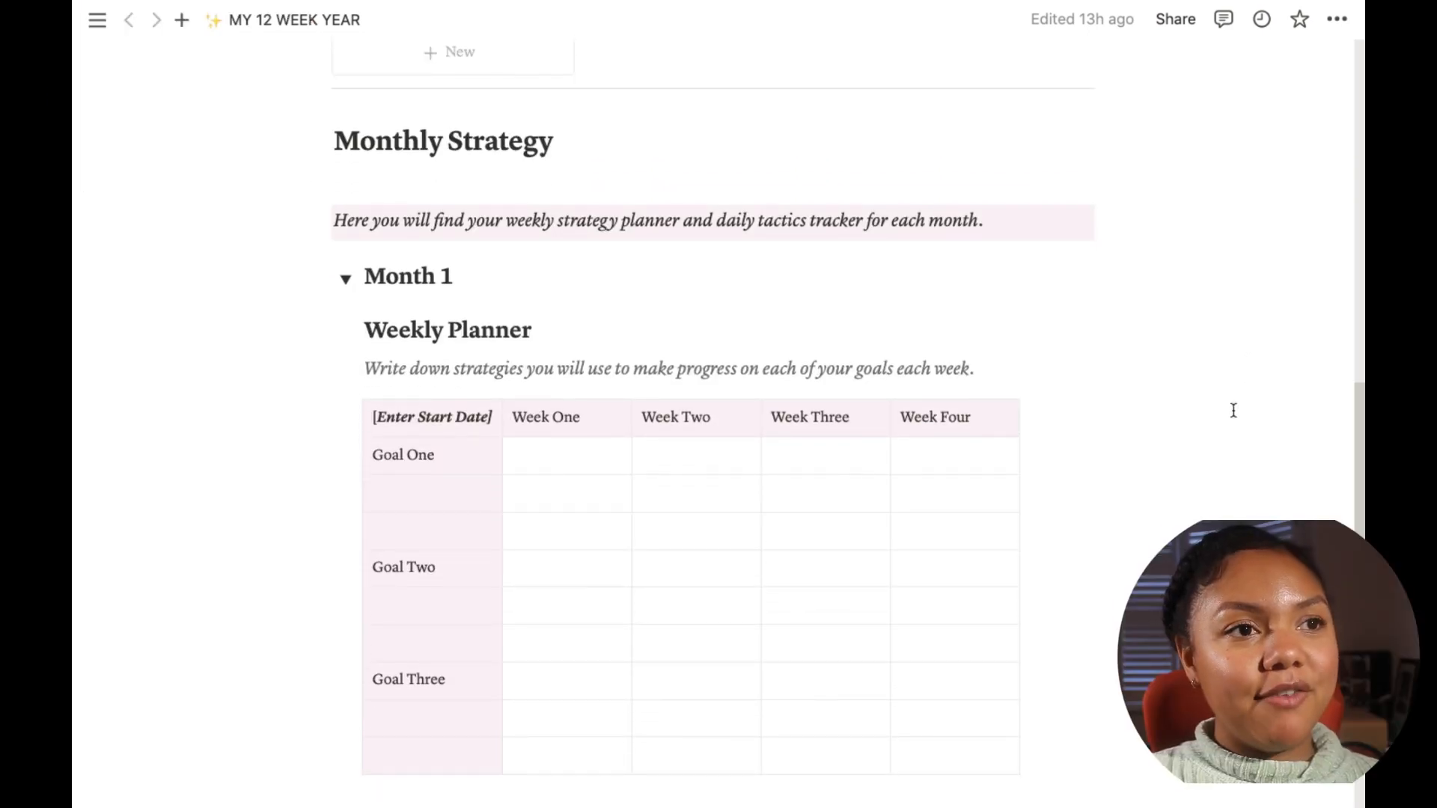
{"action": "scroll", "coordinate": [1233, 412], "scroll_direction": "down", "scroll_amount": 1}
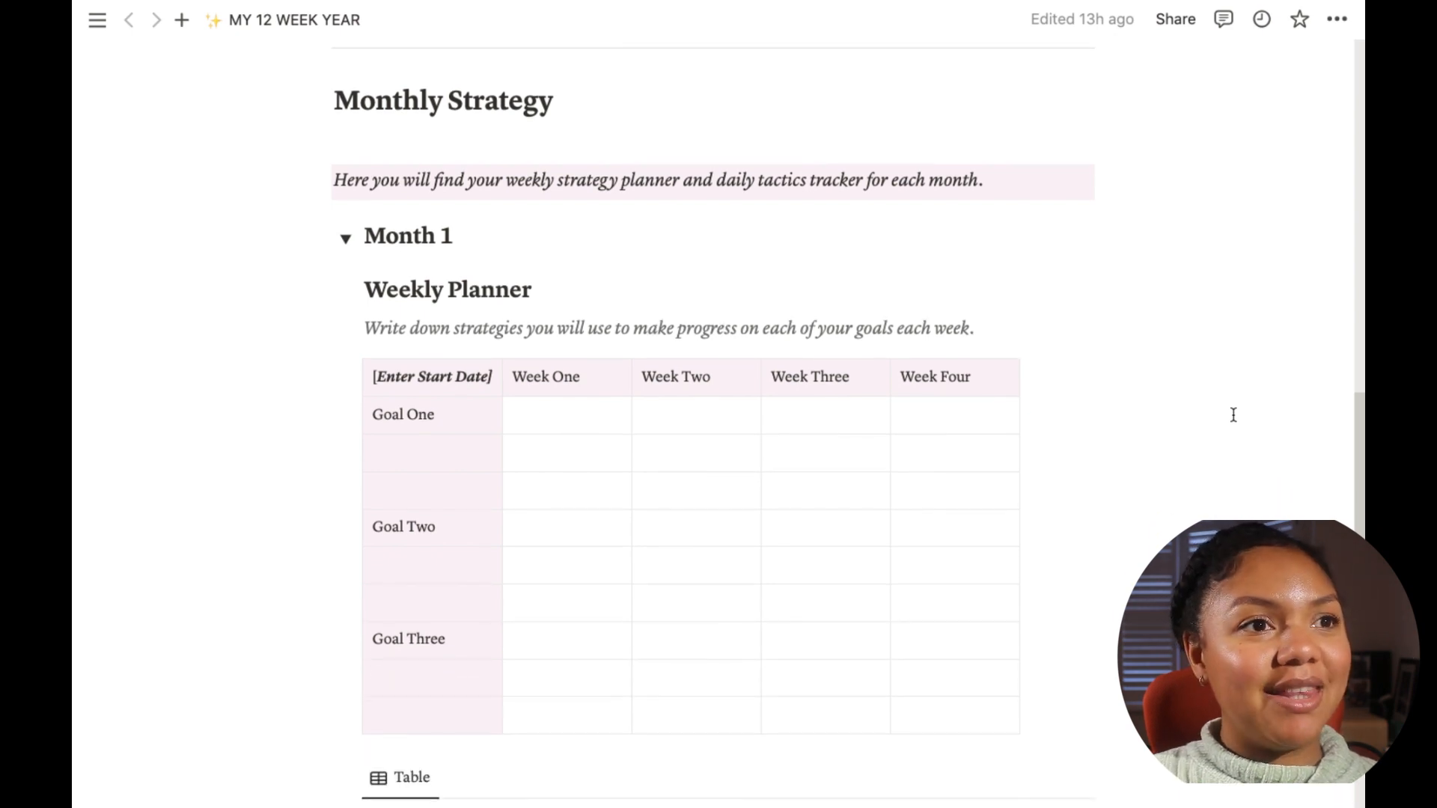
{"action": "scroll", "coordinate": [1233, 416], "scroll_direction": "down", "scroll_amount": 1}
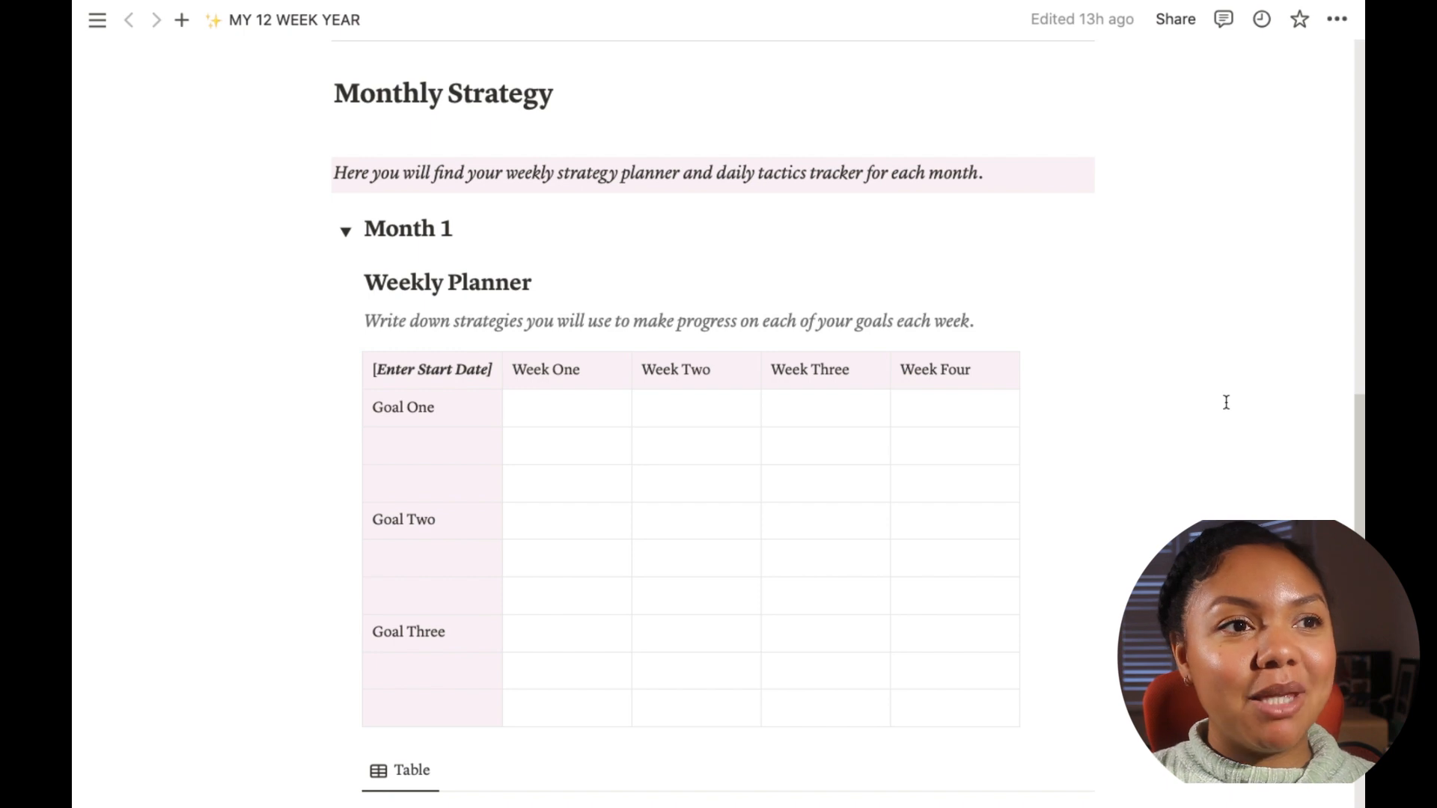
{"action": "left_click", "coordinate": [345, 231]}
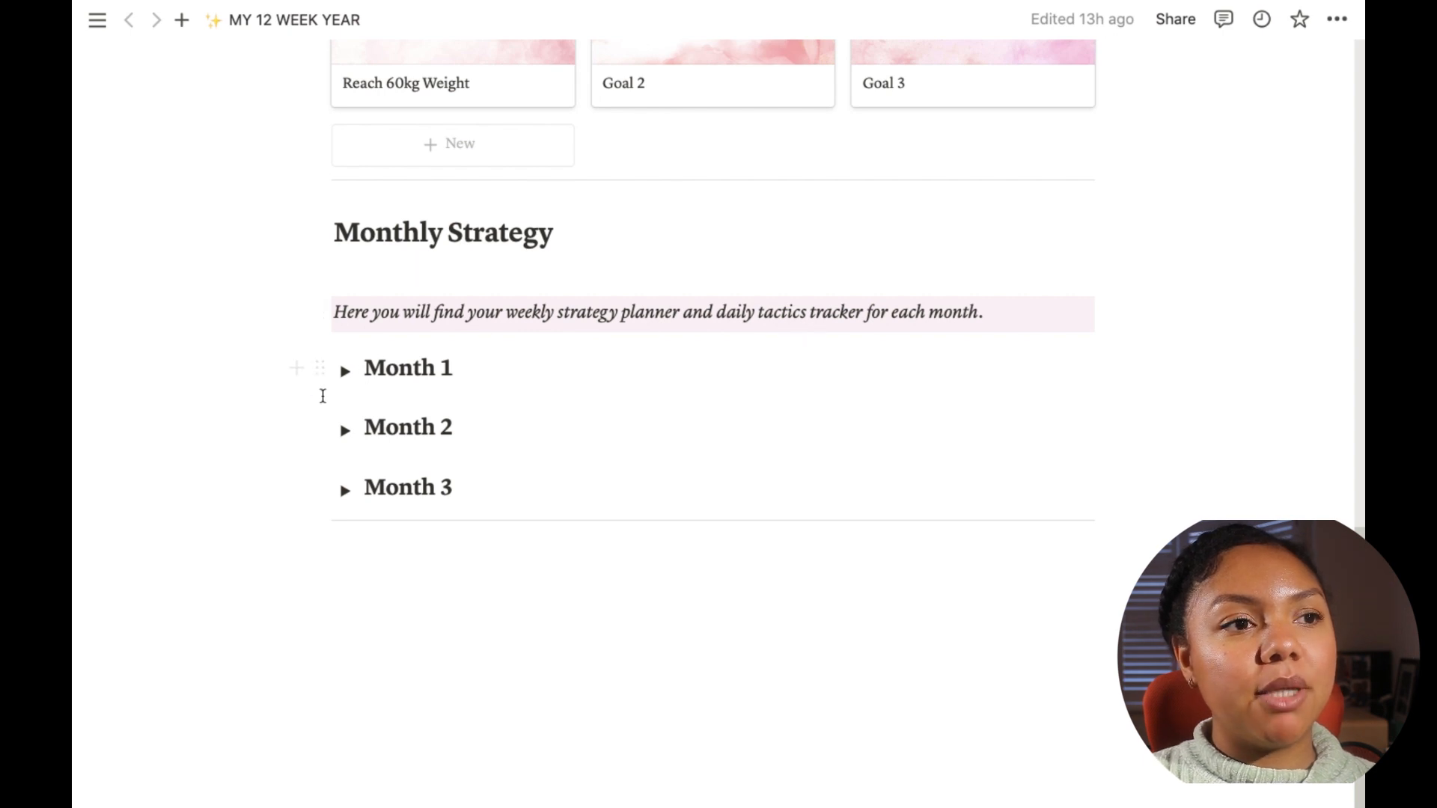
{"action": "left_click", "coordinate": [346, 371]}
{"action": "scroll", "coordinate": [665, 312], "scroll_direction": "down", "scroll_amount": 4}
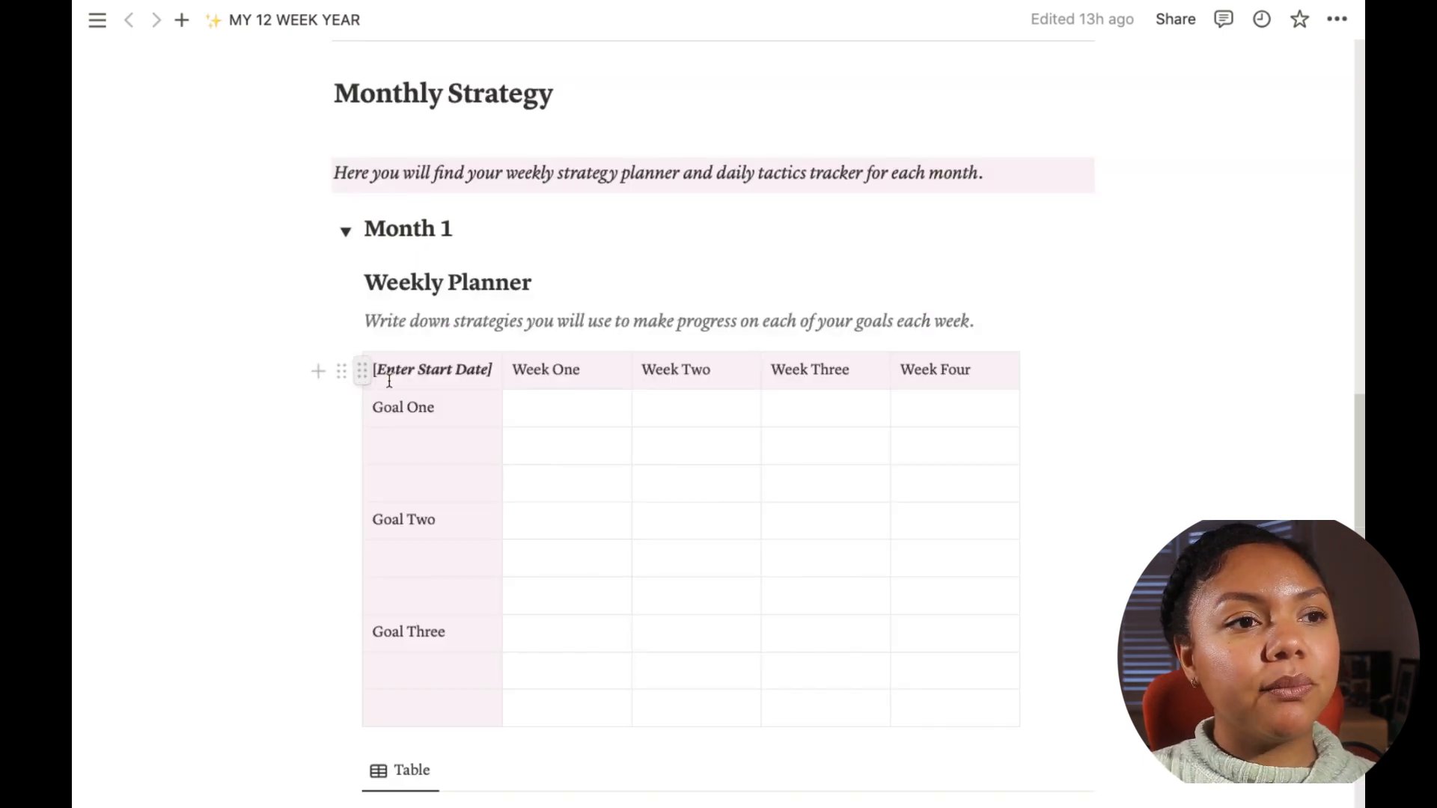
{"action": "scroll", "coordinate": [666, 312], "scroll_direction": "down", "scroll_amount": 1}
{"action": "scroll", "coordinate": [665, 313], "scroll_direction": "down", "scroll_amount": 3}
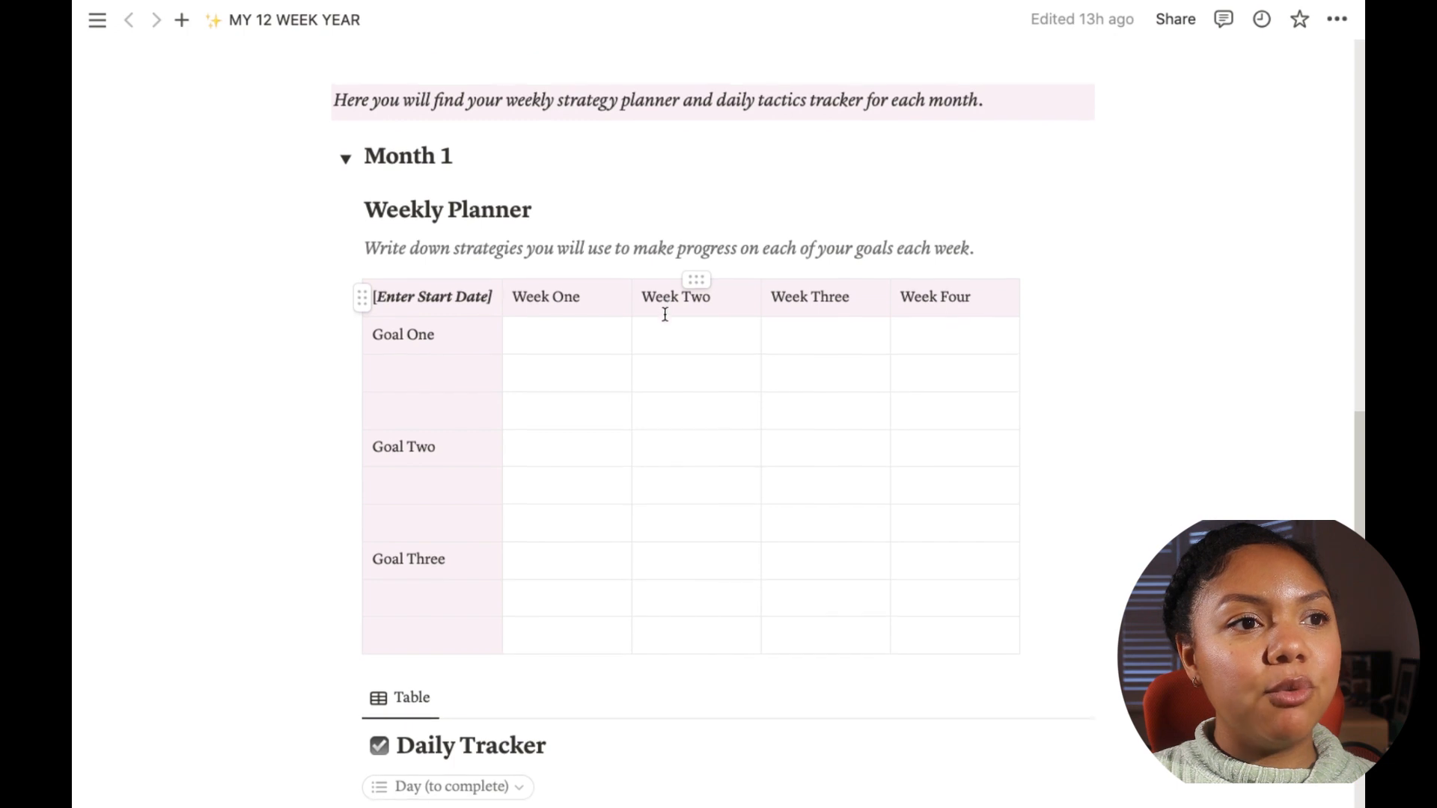
{"action": "scroll", "coordinate": [781, 321], "scroll_direction": "down", "scroll_amount": 3}
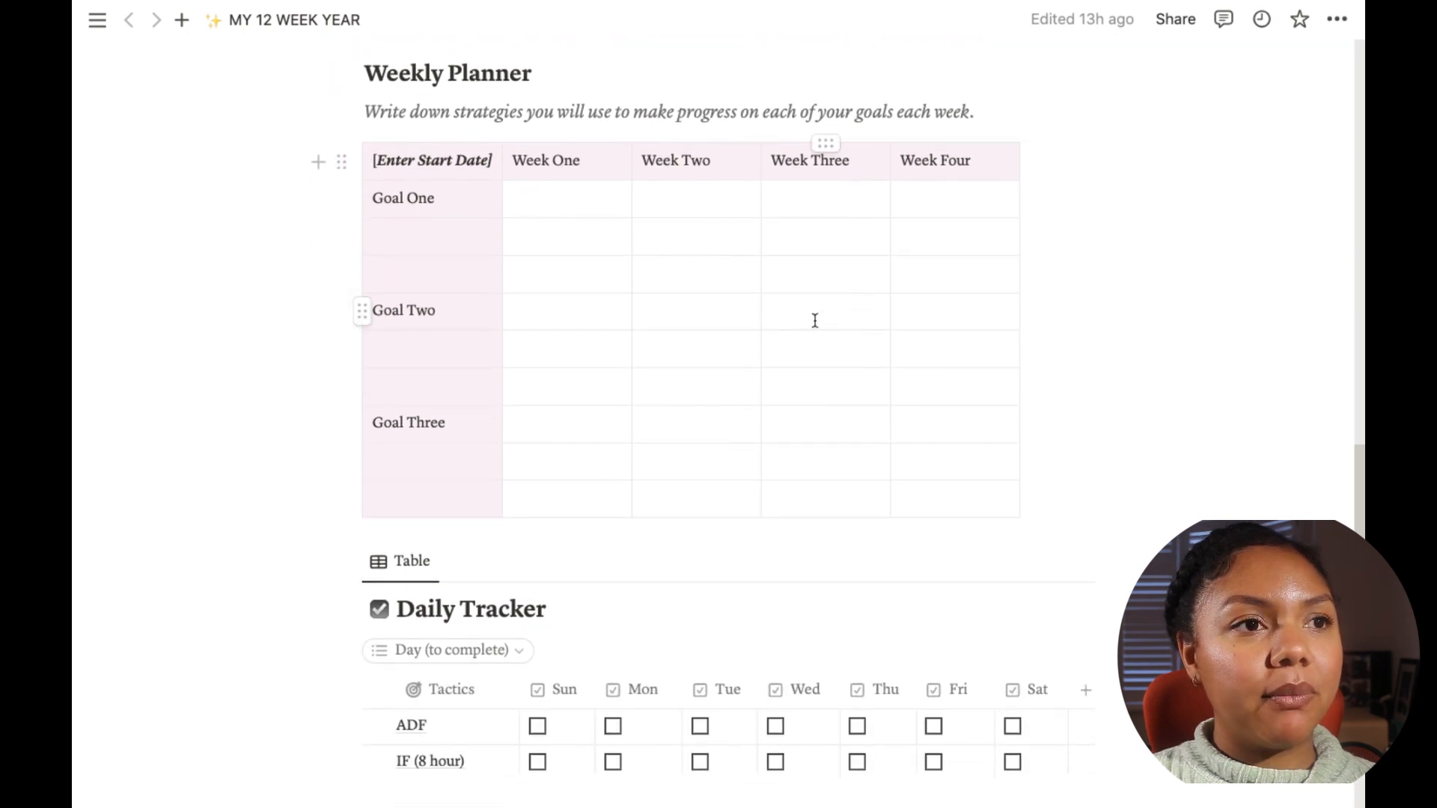
Step: Replace the Weekly Planner's Enter Start Date placeholder cell with the start date 21/01/24
{"action": "left_click", "coordinate": [489, 163]}
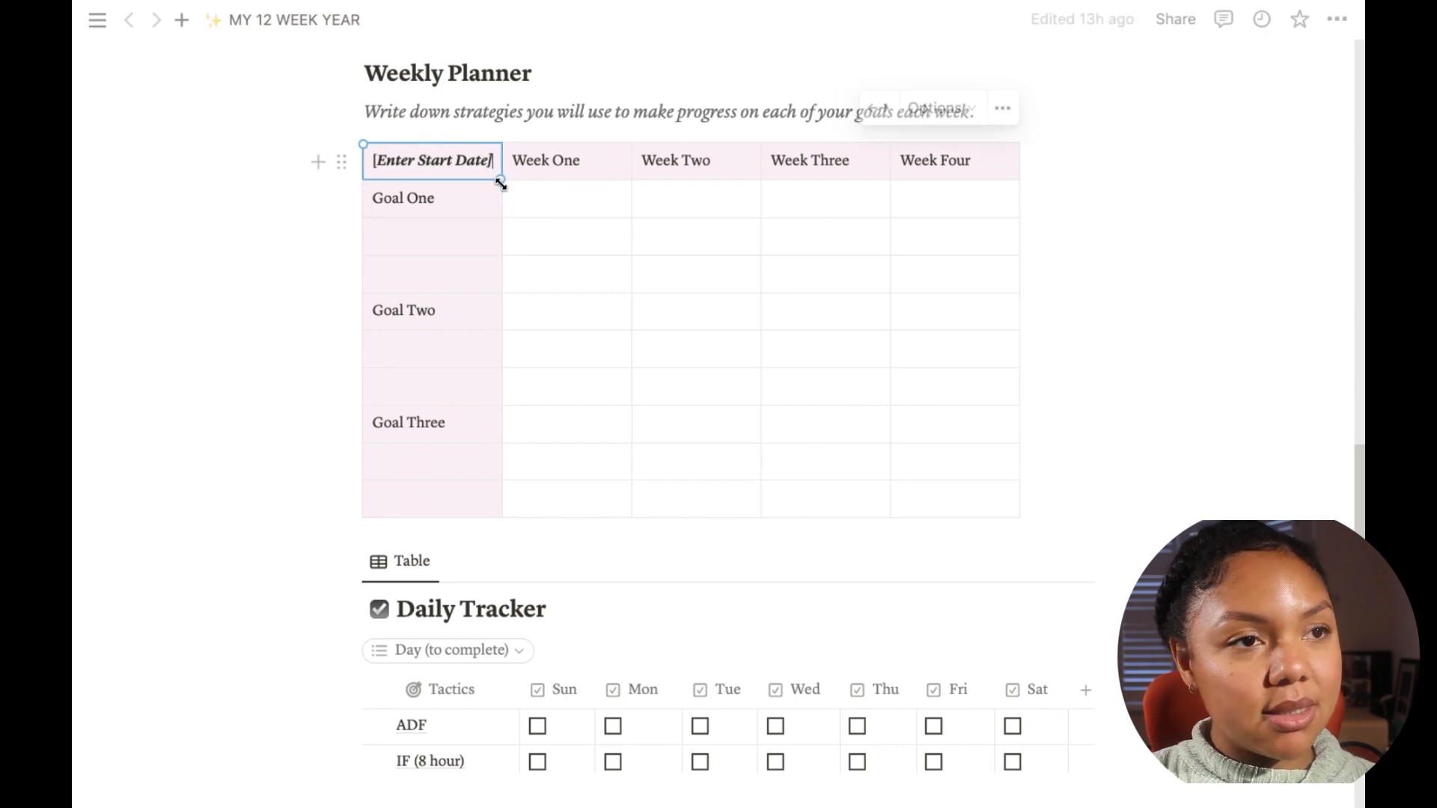
{"action": "key", "text": "BackSpace"}
{"action": "key", "text": "BackSpace"}
{"action": "key", "text": "BackSpace"}
{"action": "key", "text": "BackSpace"}
{"action": "key", "text": "BackSpace"}
{"action": "key", "text": "BackSpace"}
{"action": "key", "text": "BackSpace"}
{"action": "key", "text": "BackSpace"}
{"action": "key", "text": "BackSpace"}
{"action": "key", "text": "BackSpace"}
{"action": "key", "text": "BackSpace"}
{"action": "key", "text": "BackSpace"}
{"action": "key", "text": "BackSpace"}
{"action": "key", "text": "BackSpace"}
{"action": "key", "text": "BackSpace"}
{"action": "key", "text": "BackSpace"}
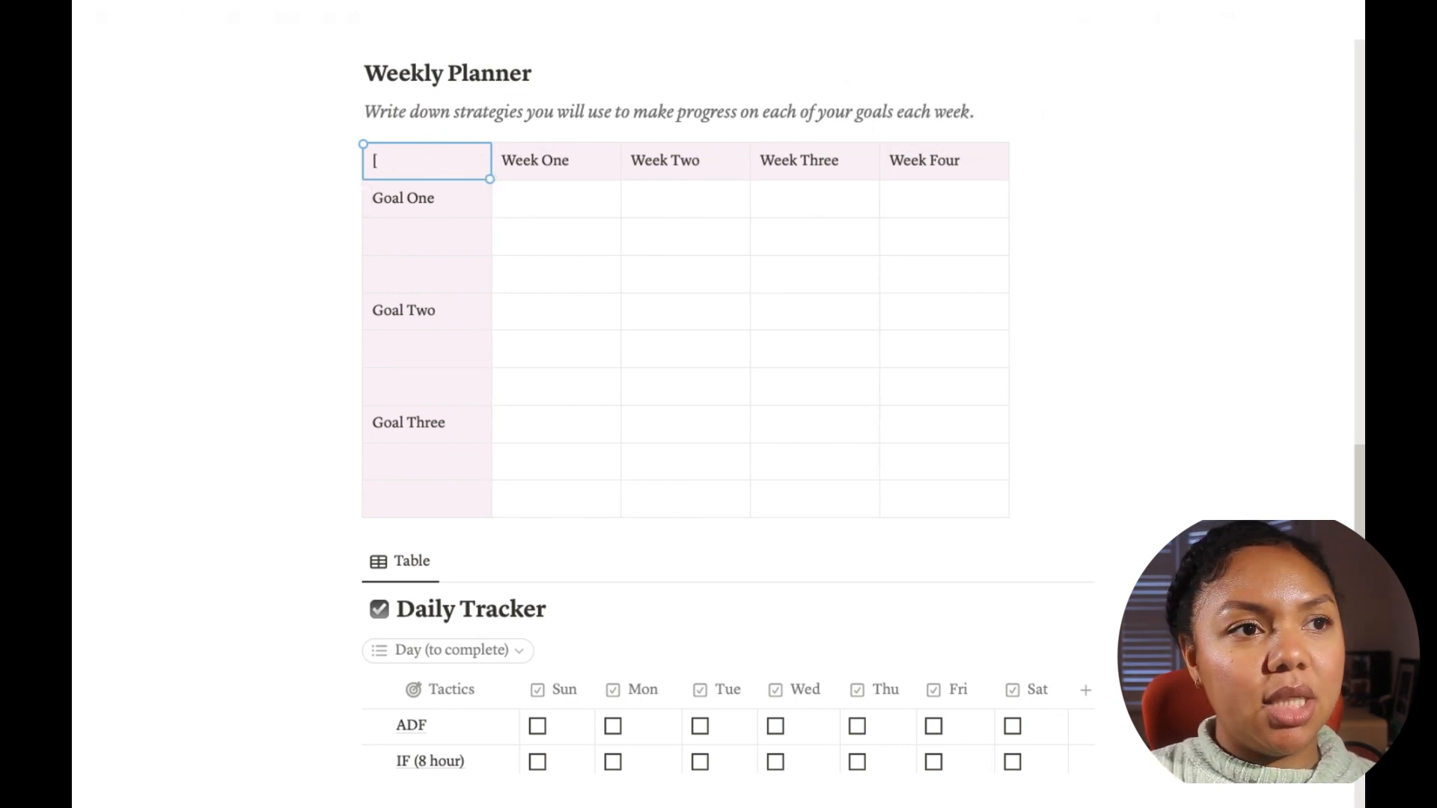
{"action": "key", "text": "BackSpace"}
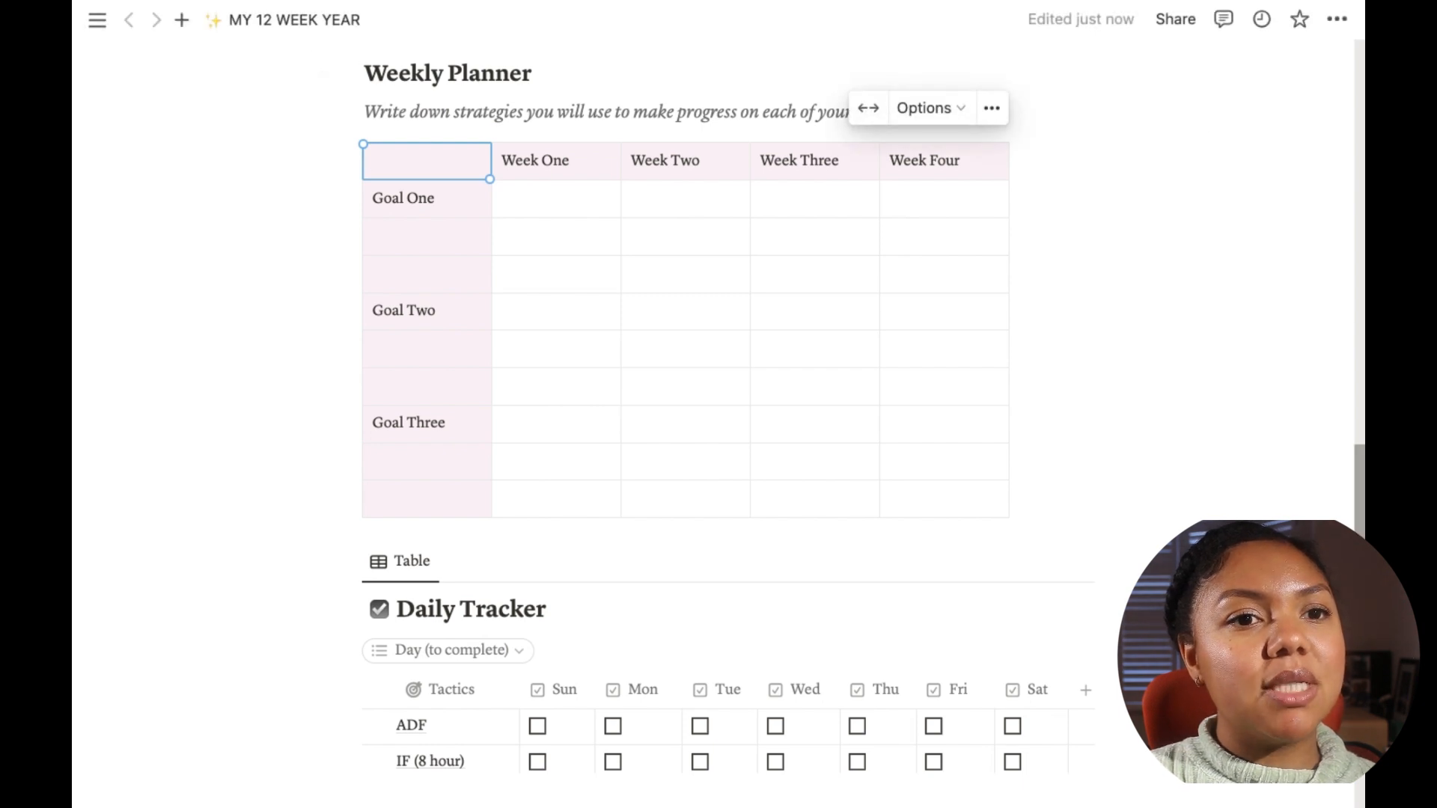
{"action": "scroll", "coordinate": [1362, 222], "scroll_direction": "up", "scroll_amount": 20}
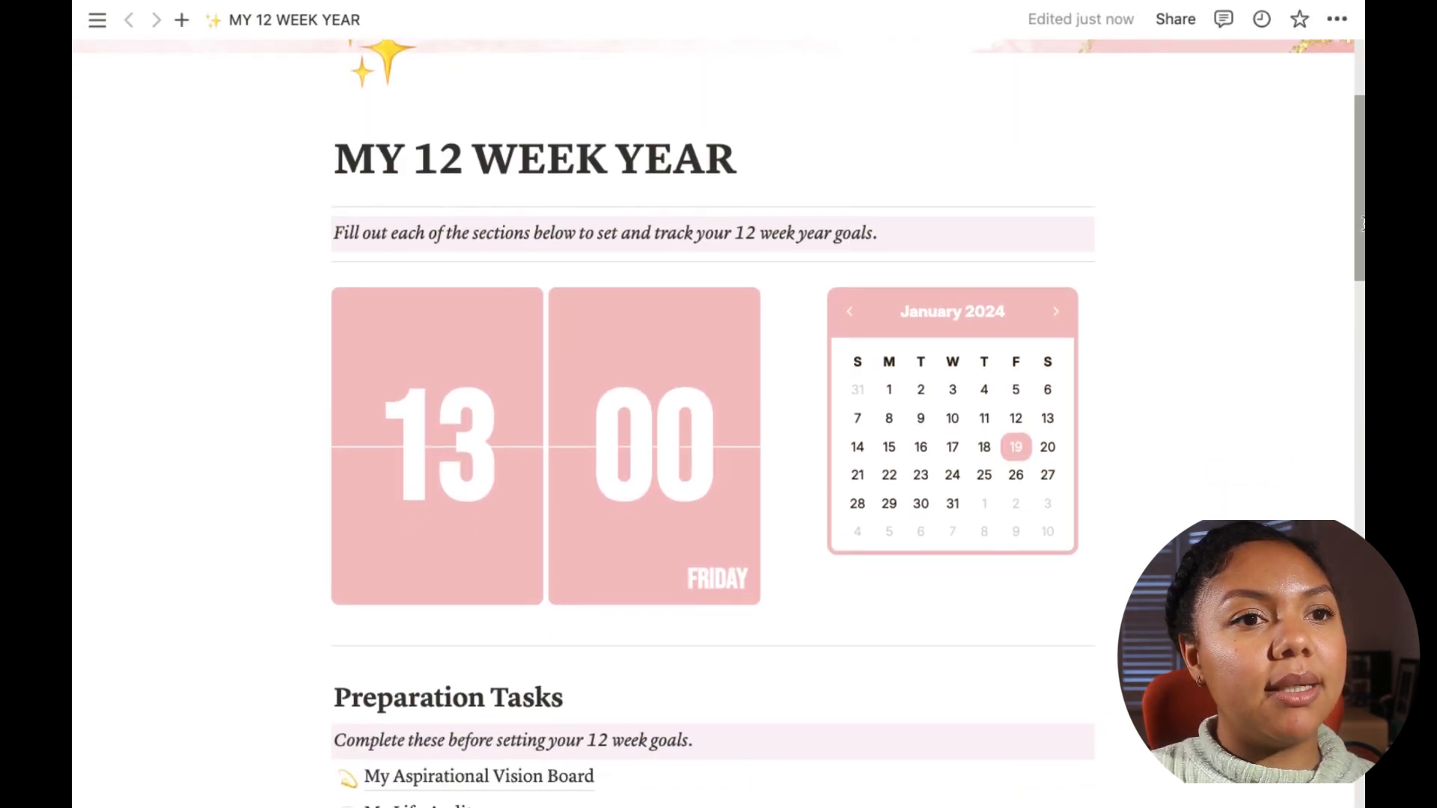
{"action": "scroll", "coordinate": [1362, 223], "scroll_direction": "down", "scroll_amount": 10}
{"action": "left_click_drag", "start_coordinate": [1362, 394], "coordinate": [1362, 529]}
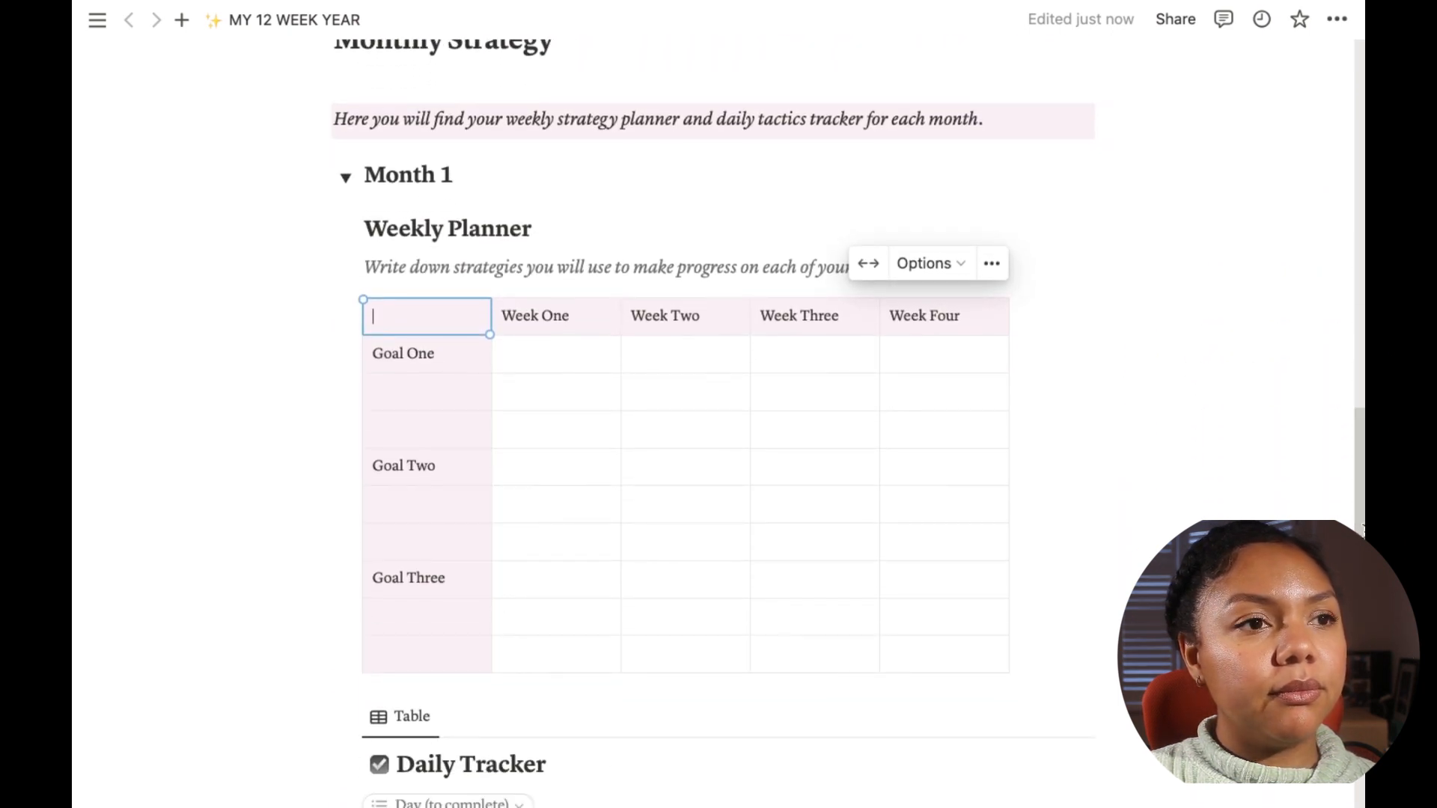
{"action": "type", "text": "21/01"}
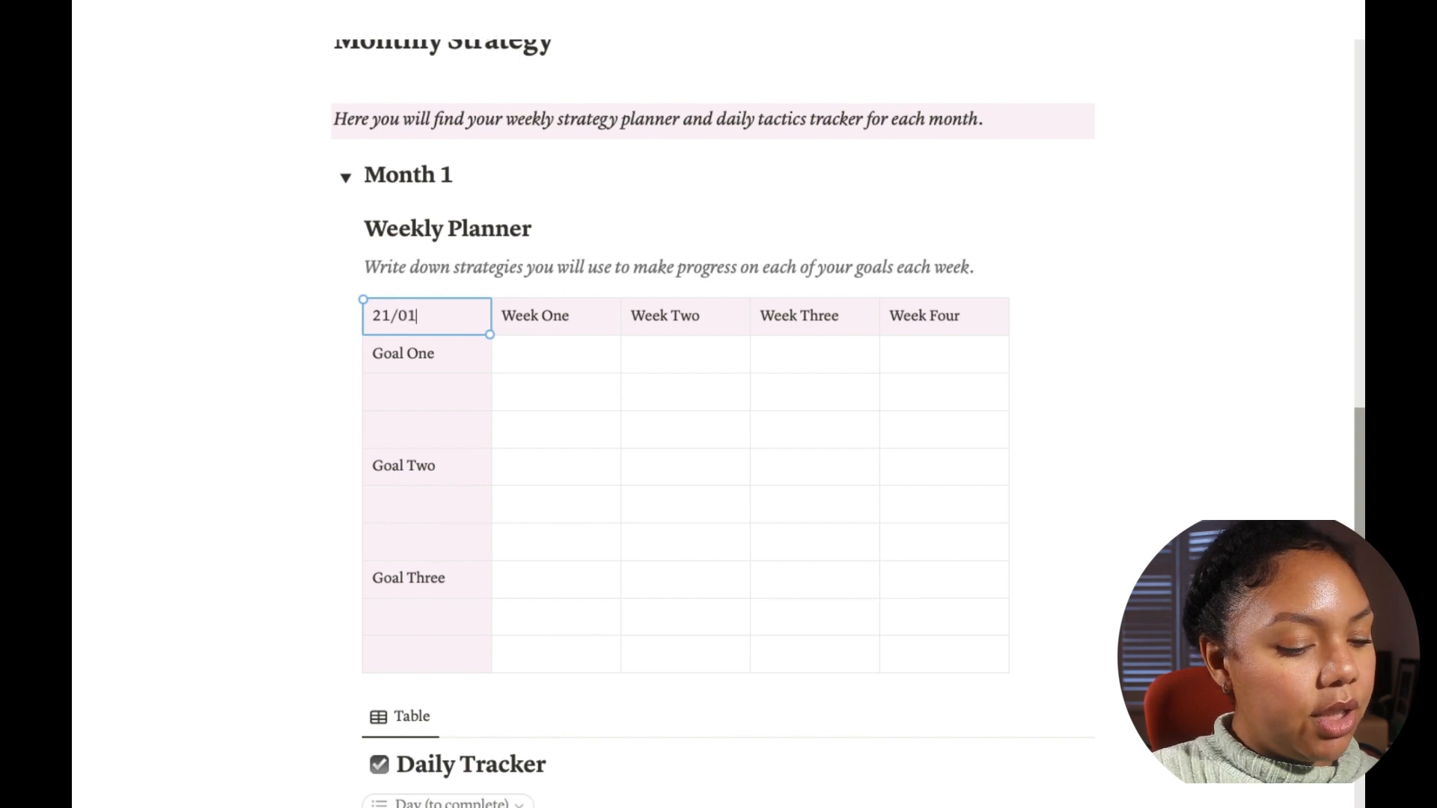
{"action": "type", "text": "/24"}
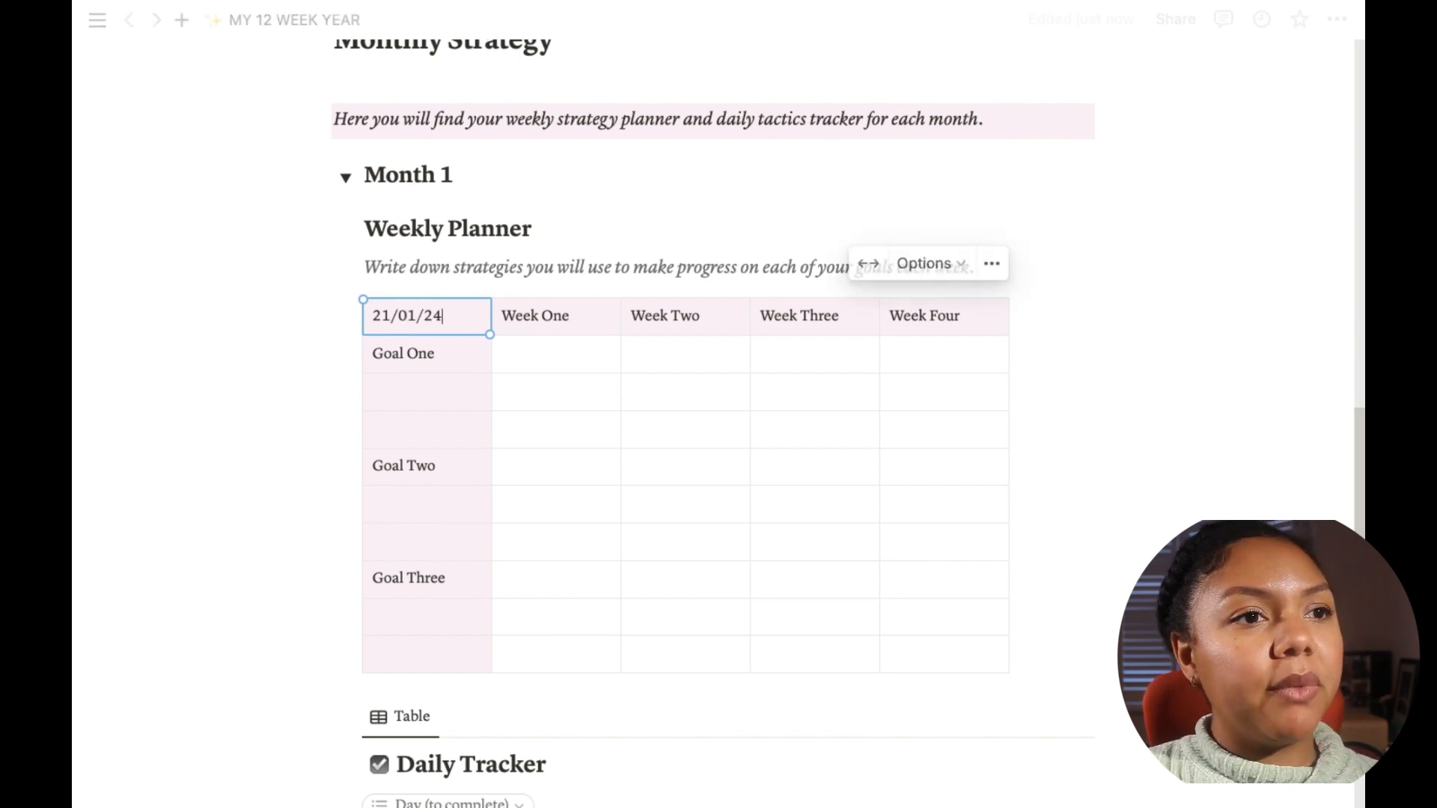
Step: Enter "Reach 60kg weight" in the first-column cell below Goal One
{"action": "left_click", "coordinate": [442, 387]}
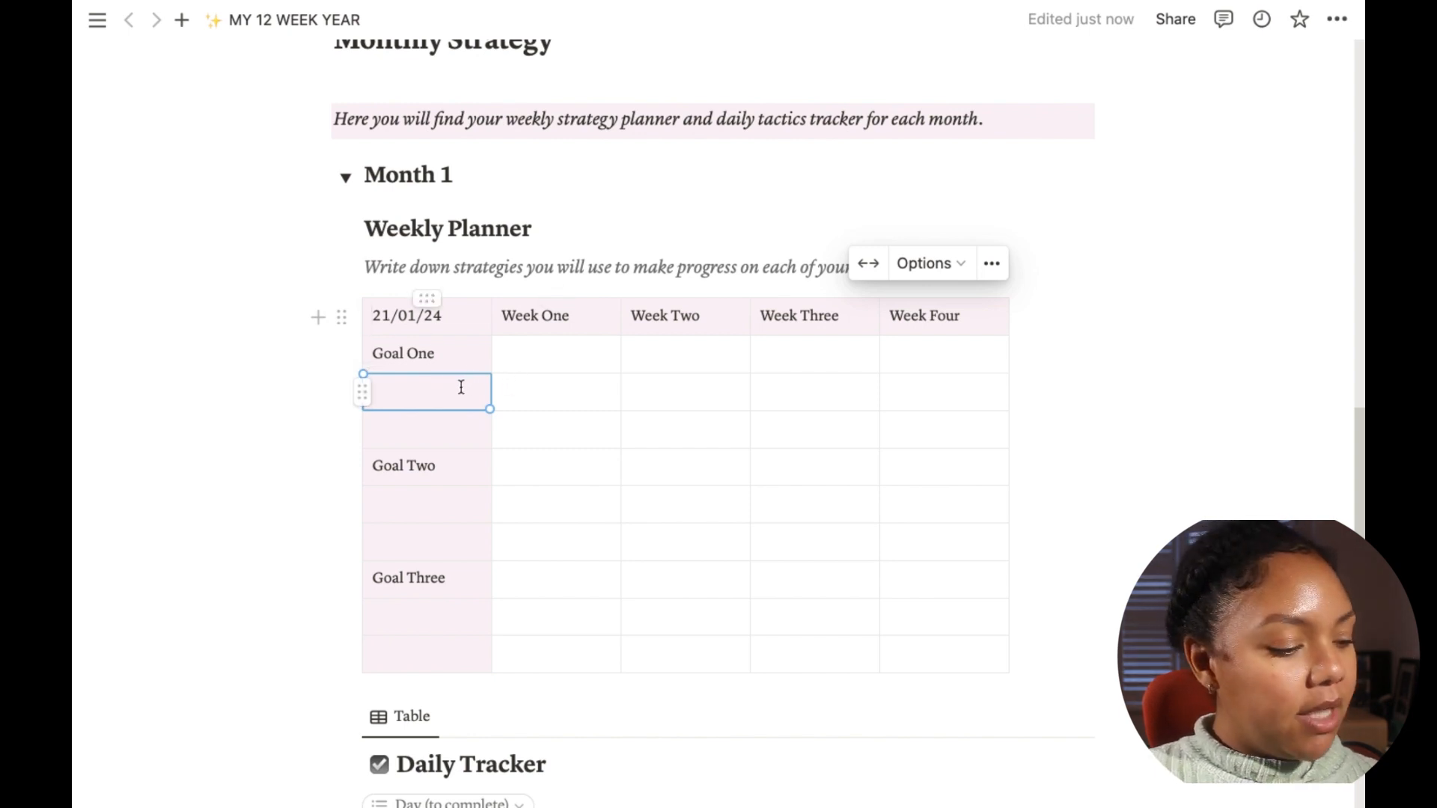
{"action": "type", "text": "Reac"}
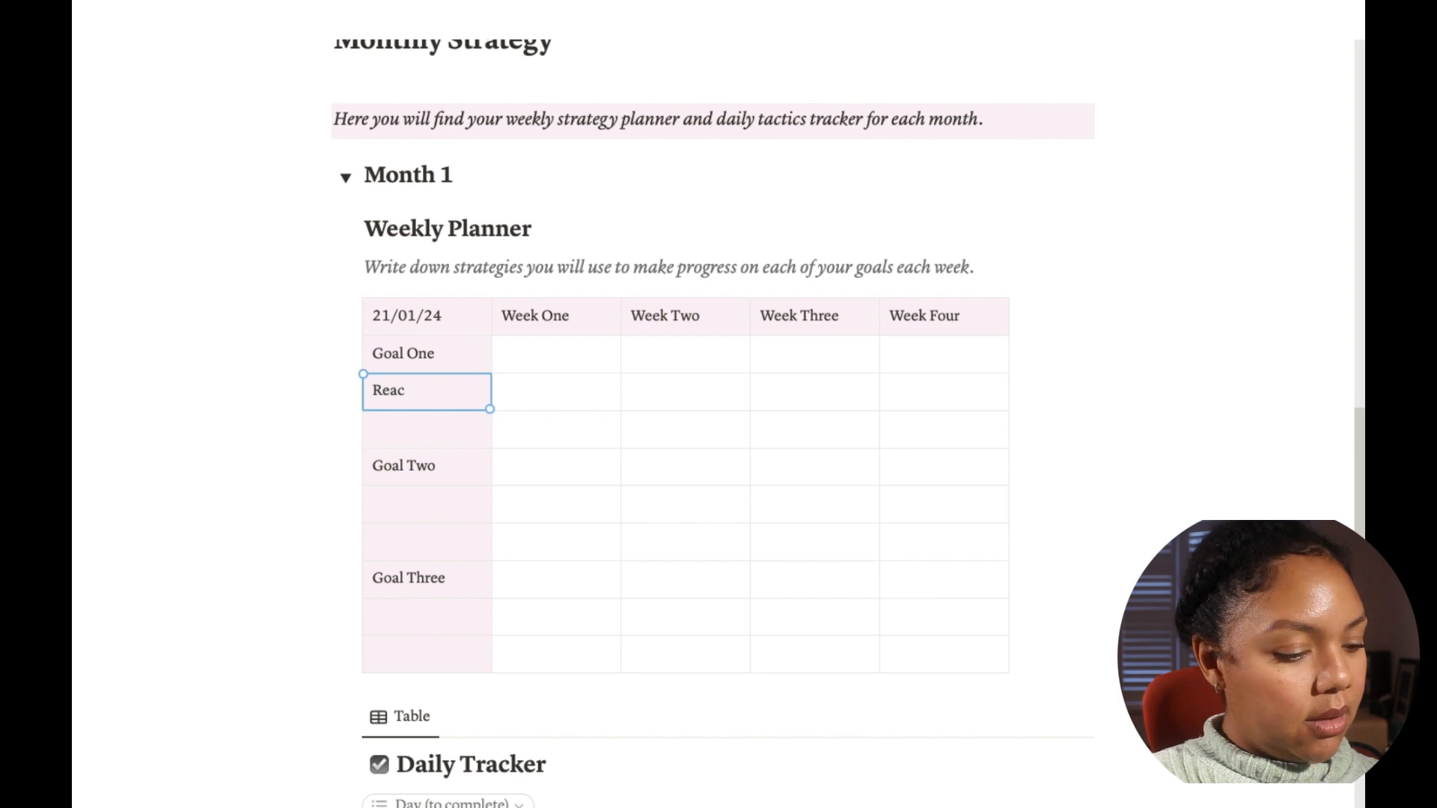
{"action": "type", "text": "h 60kg"}
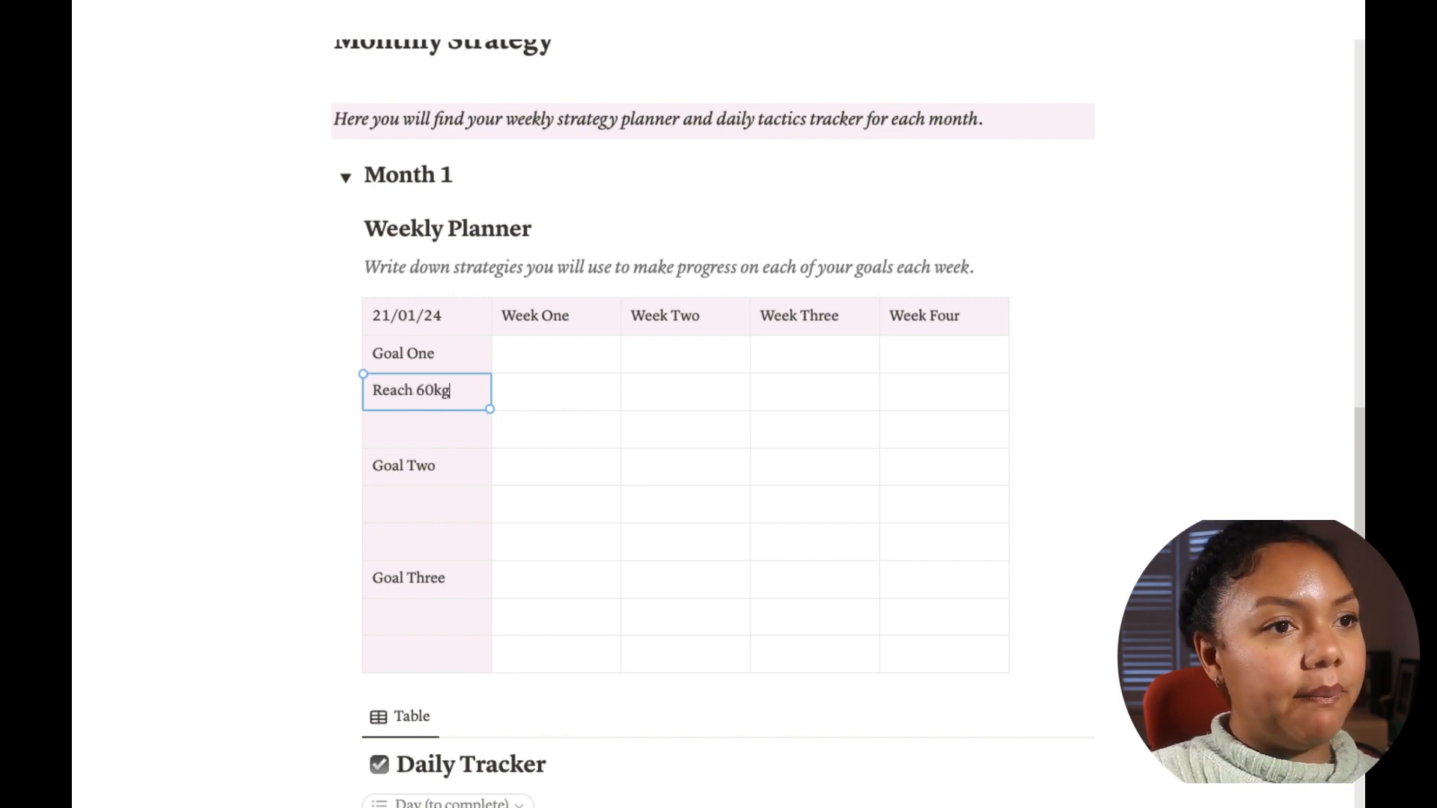
{"action": "type", "text": " weight"}
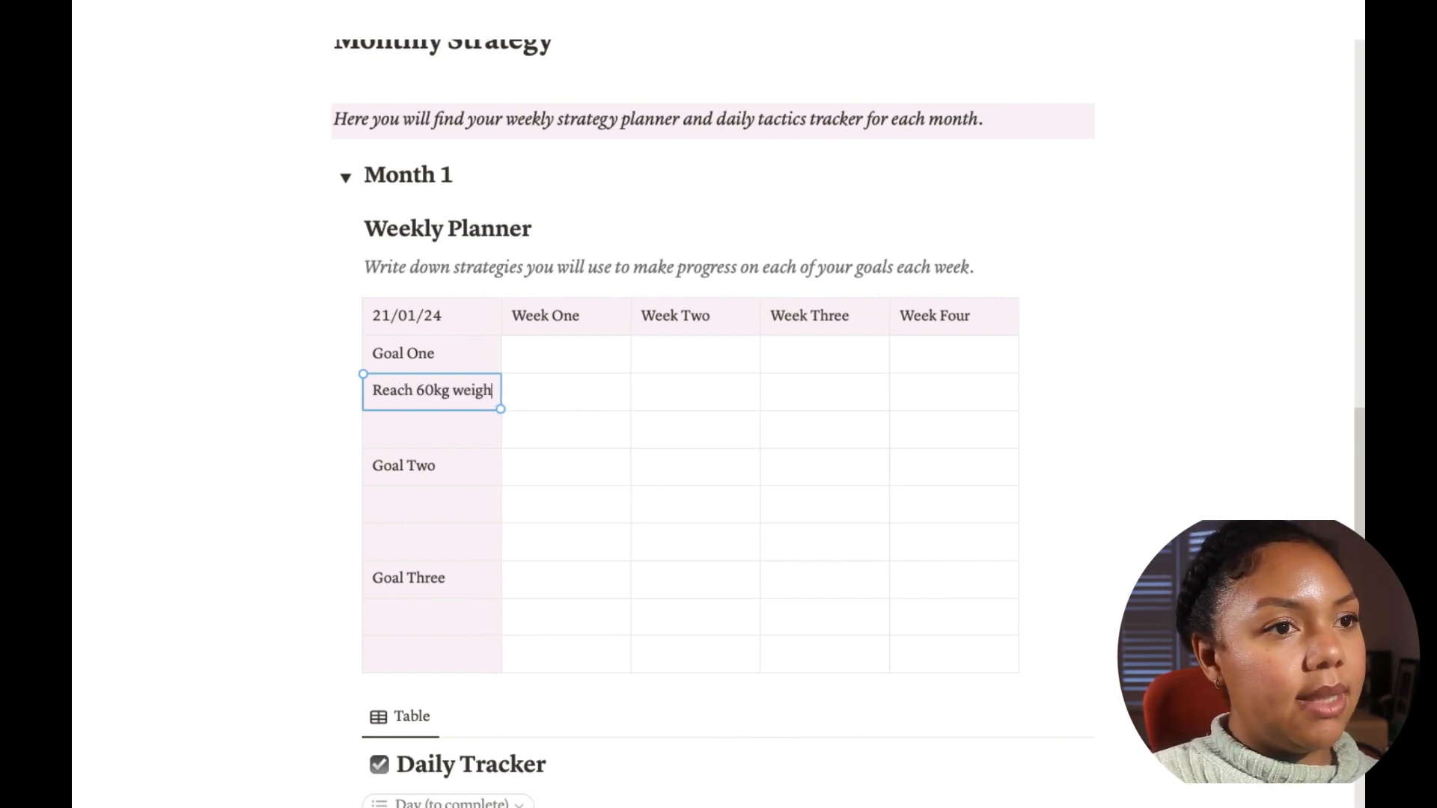
Step: Fill Goal One's Week One cells with "Weigh in" and "Plan meals for the week to prep."
{"action": "left_click", "coordinate": [584, 350]}
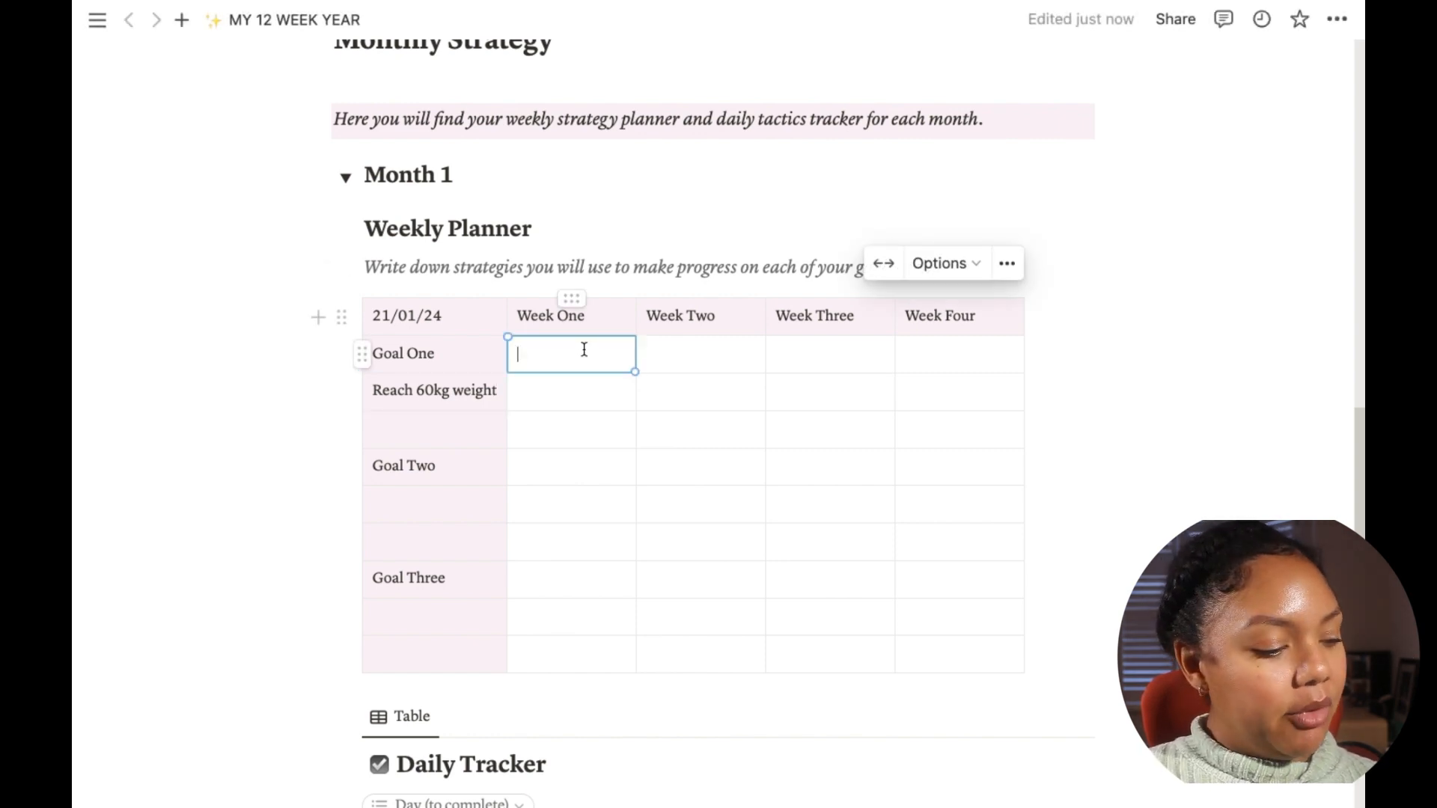
{"action": "type", "text": "Weigh in"}
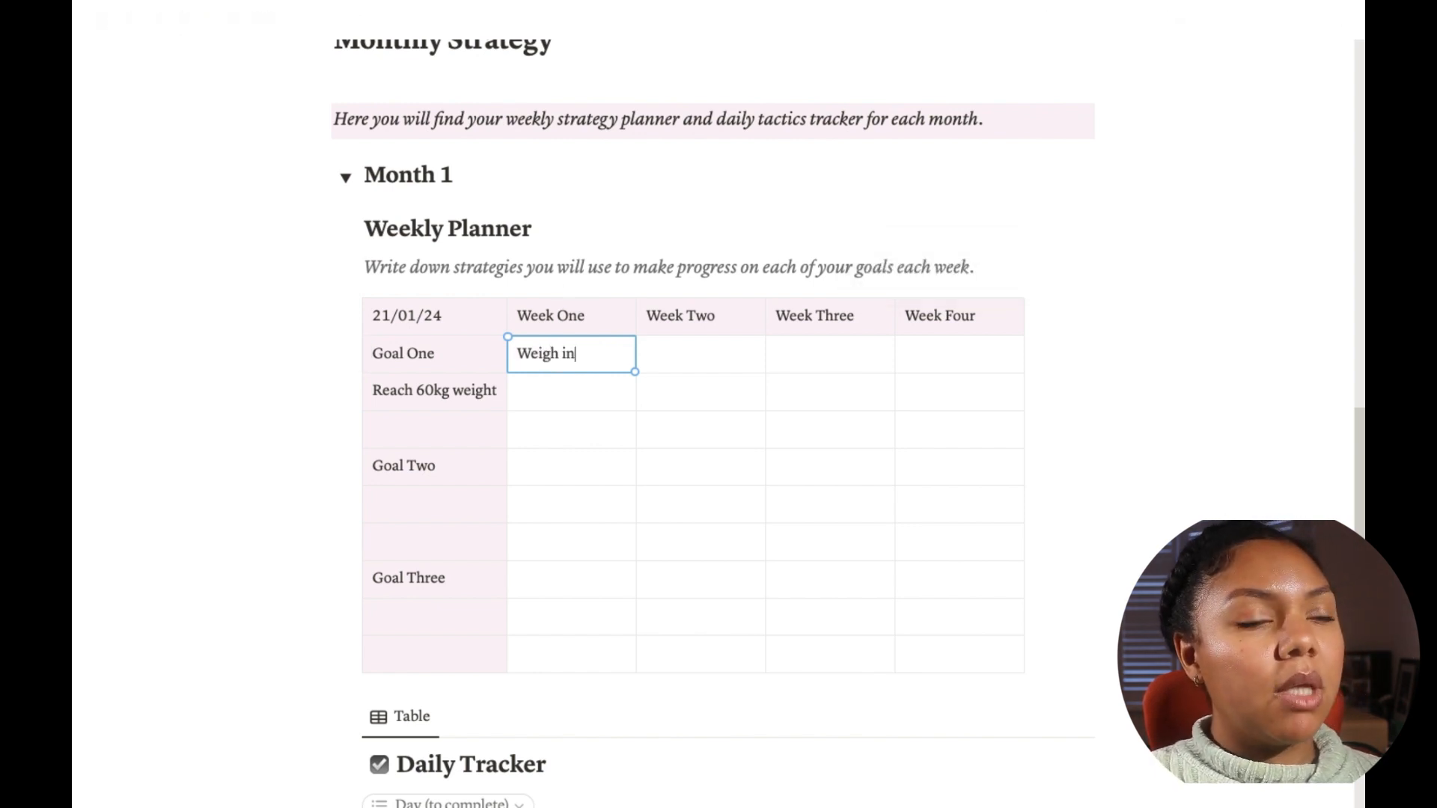
{"action": "left_click", "coordinate": [571, 390]}
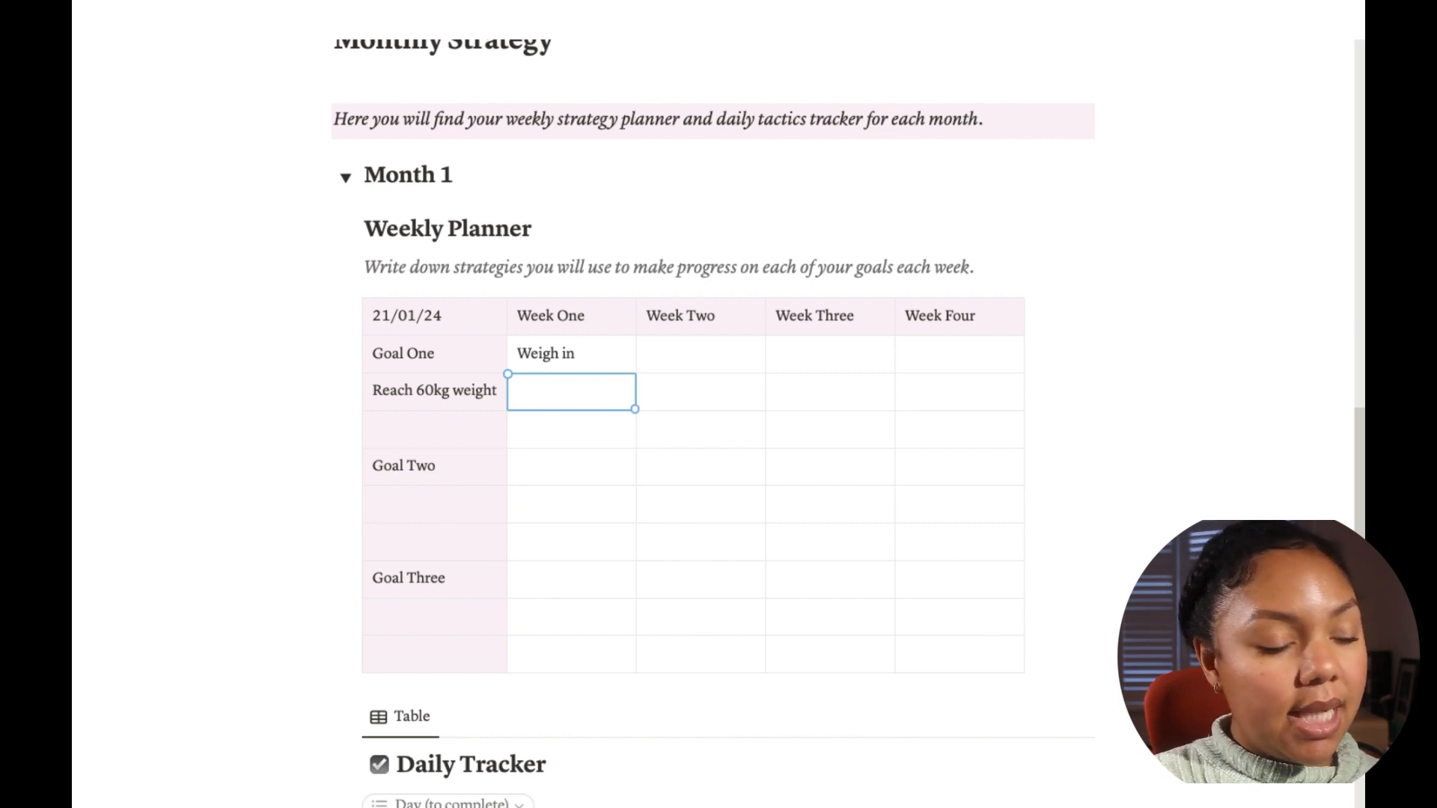
{"action": "type", "text": "Plan meal"}
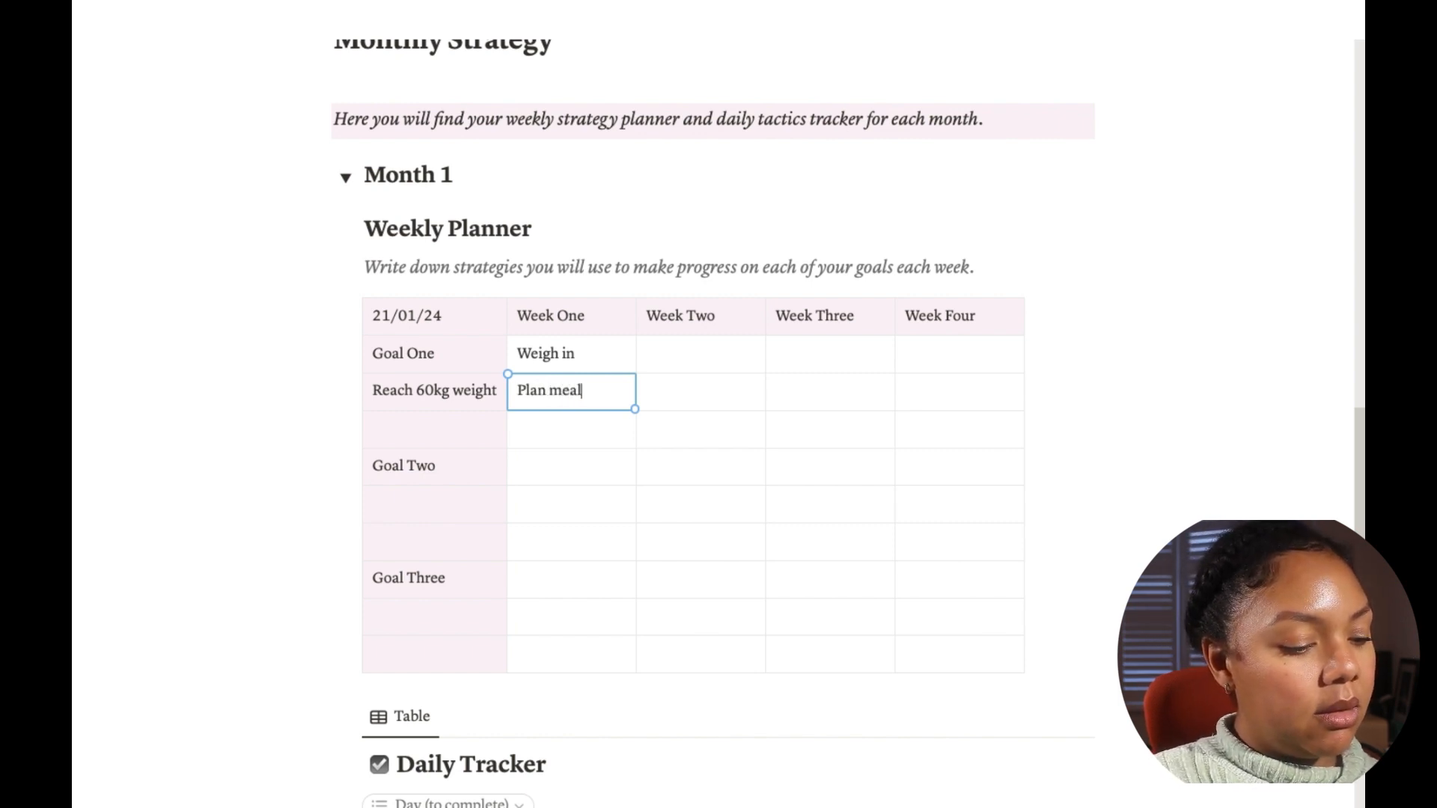
{"action": "type", "text": "s for the week to prep"}
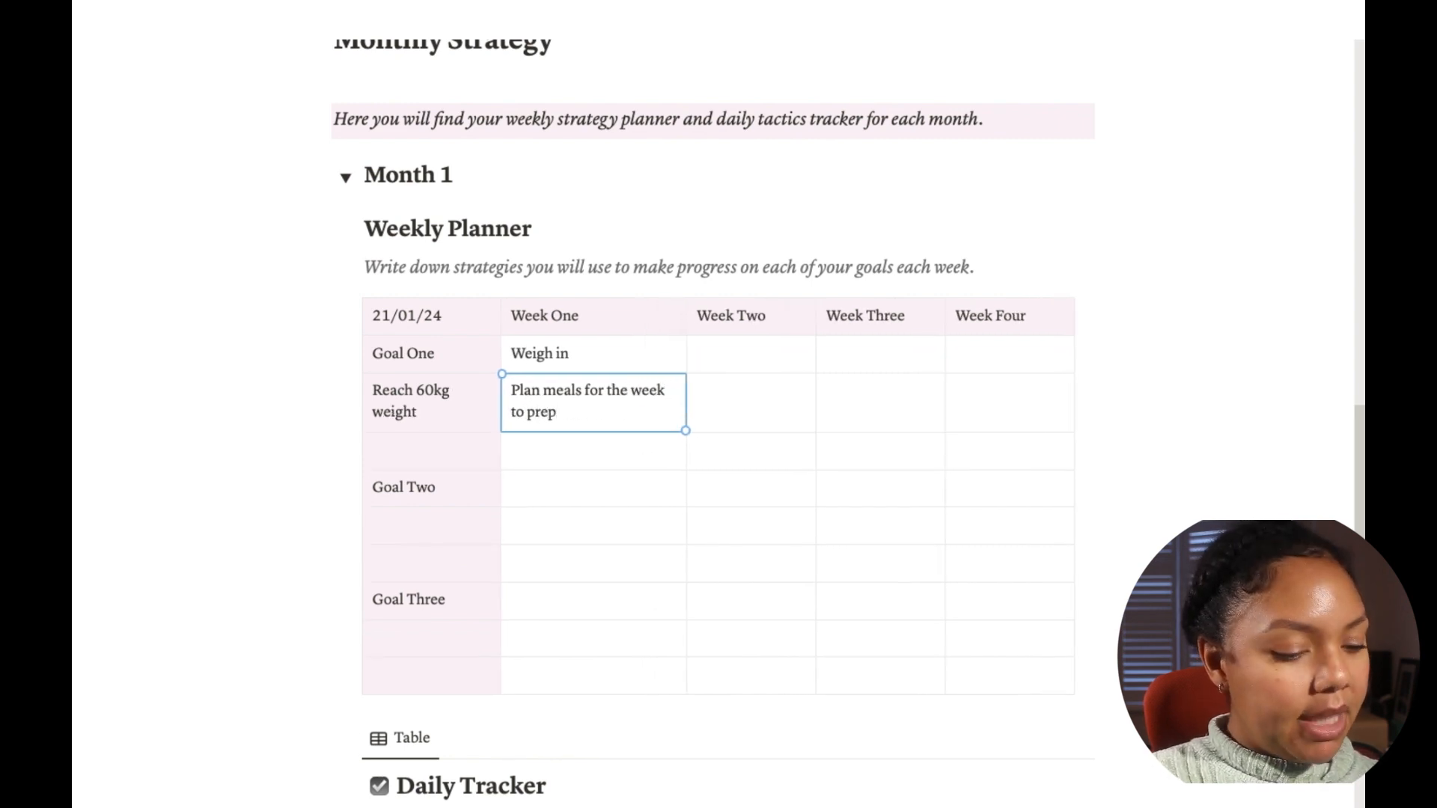
{"action": "type", "text": "."}
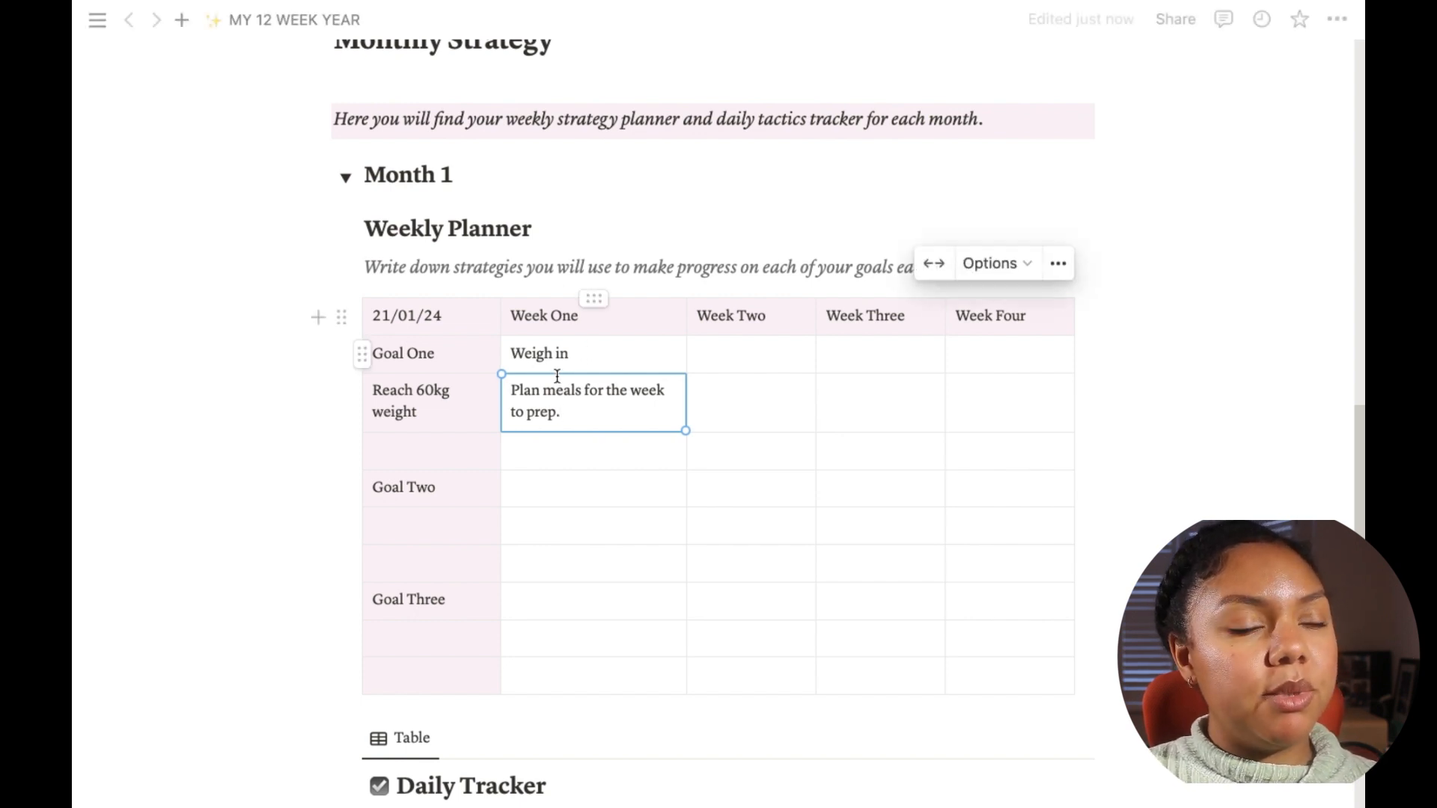
Step: Enter "Prepare my area in the kitchen for my food prep" in the third Goal One row under Week One
{"action": "left_click", "coordinate": [568, 452]}
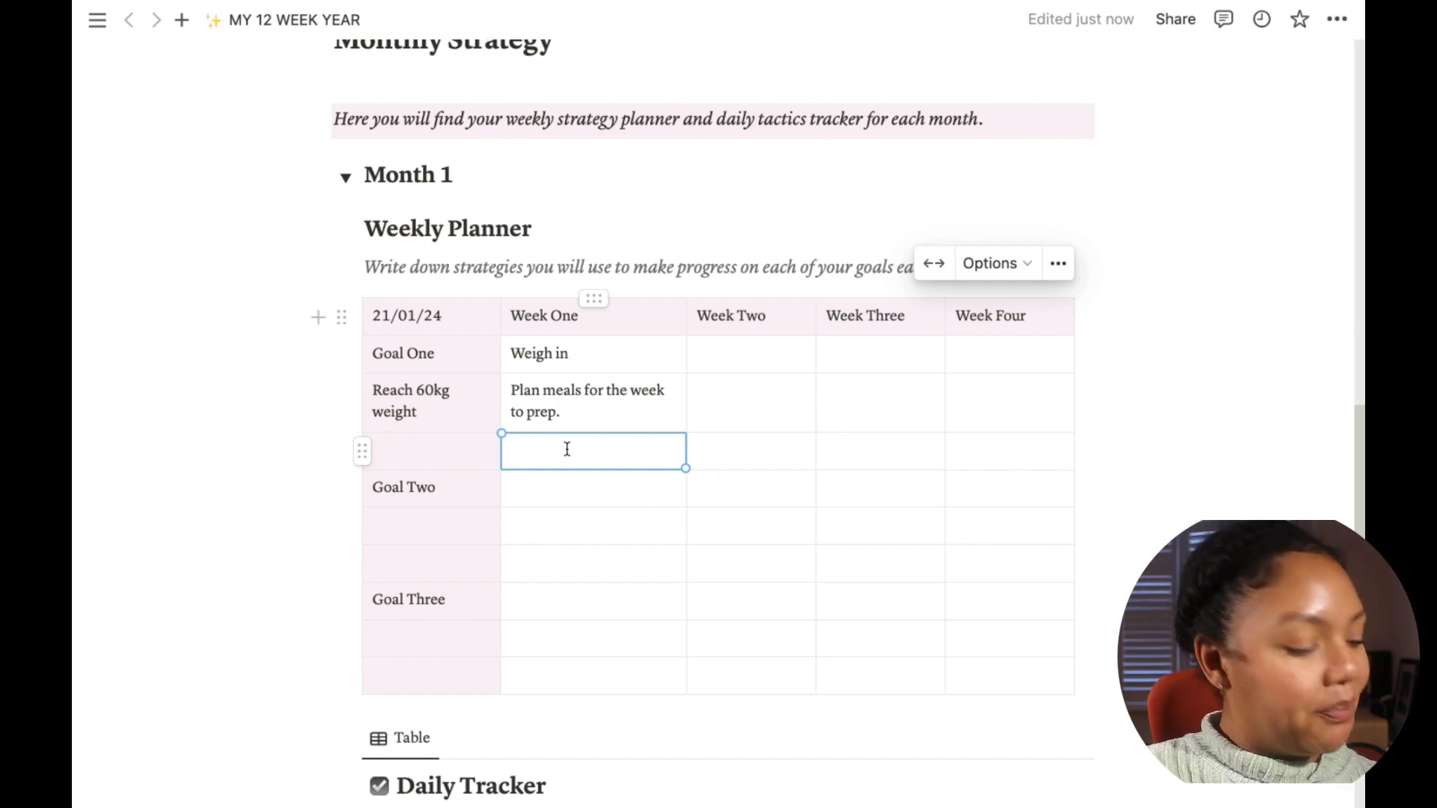
{"action": "type", "text": "Prepare"}
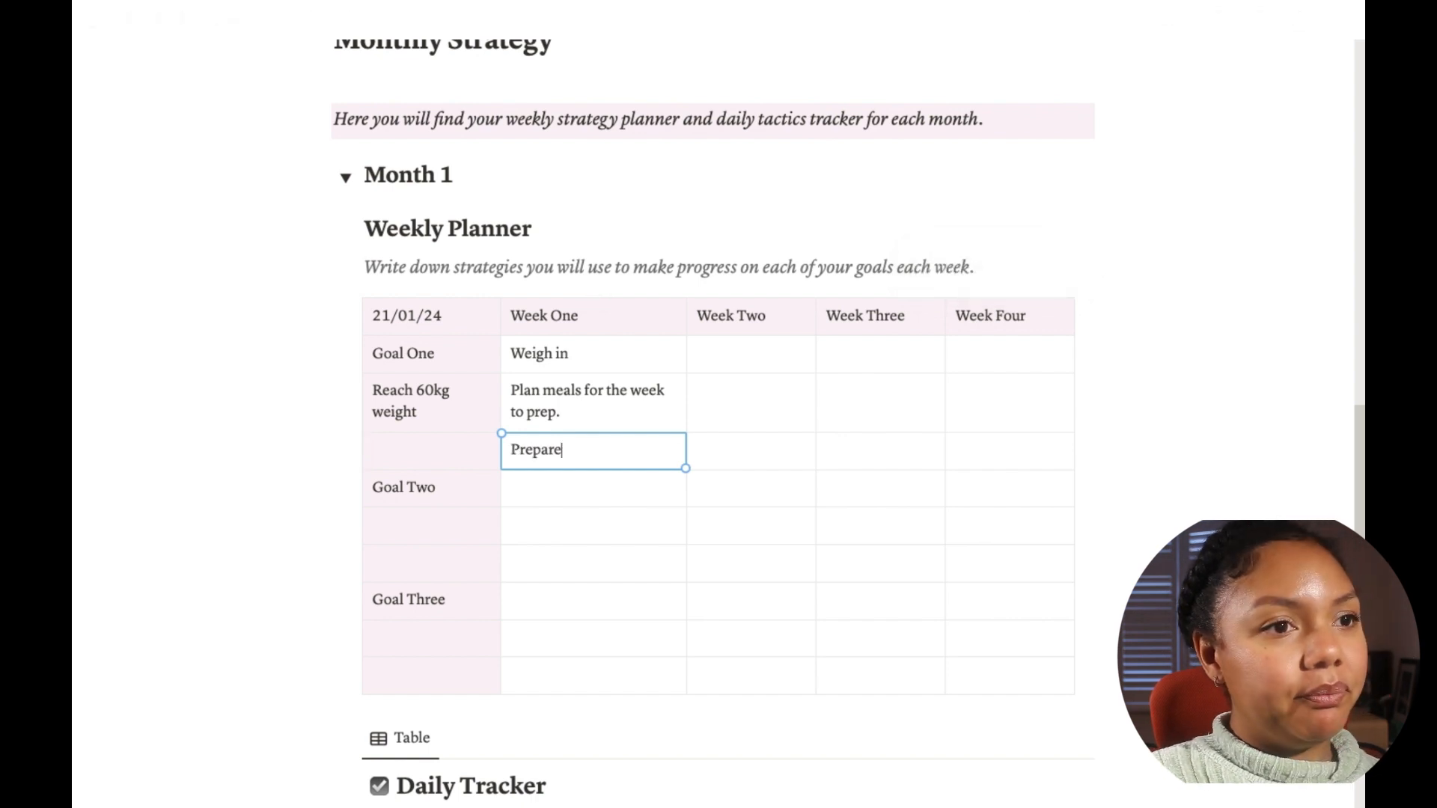
{"action": "type", "text": " my area"}
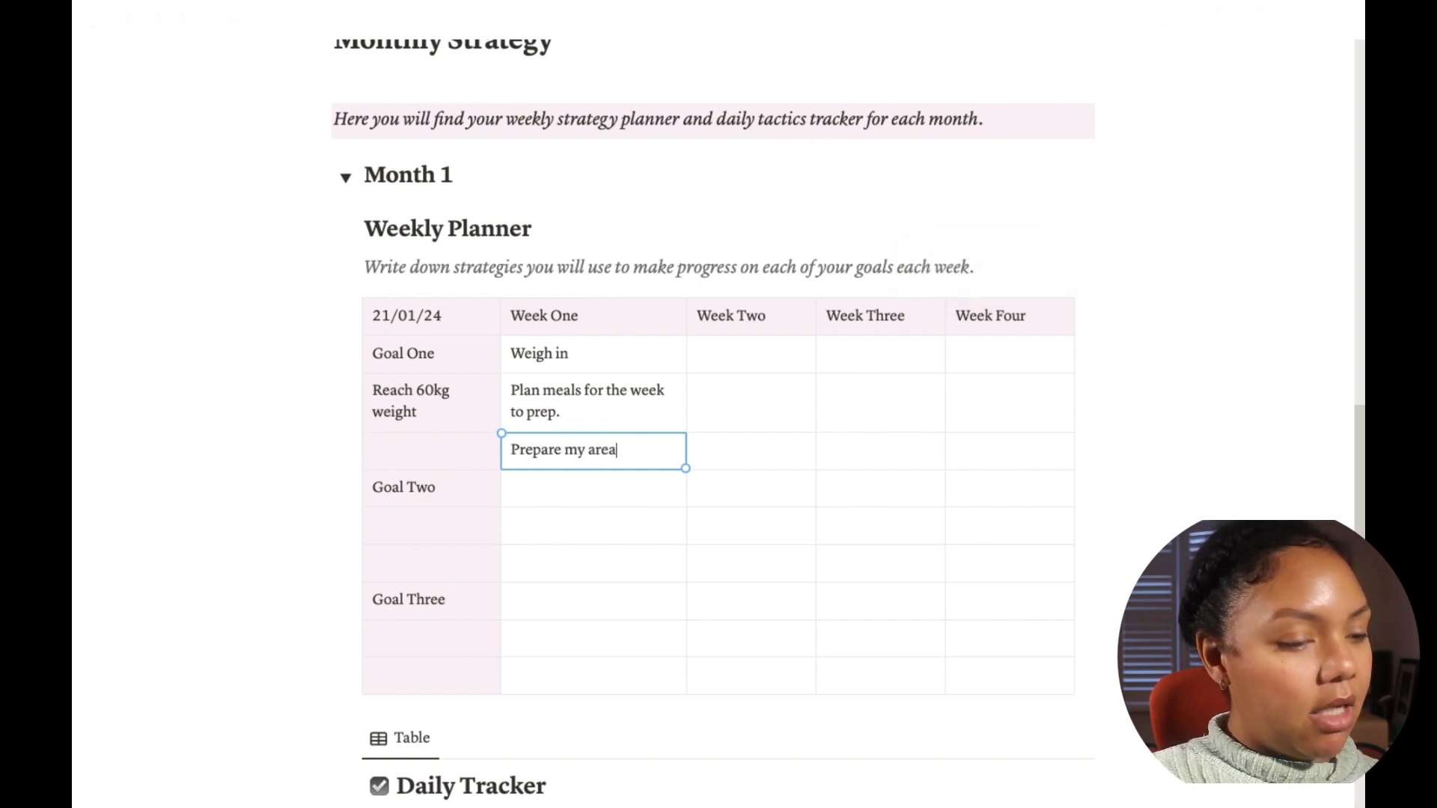
{"action": "type", "text": " in the ki"}
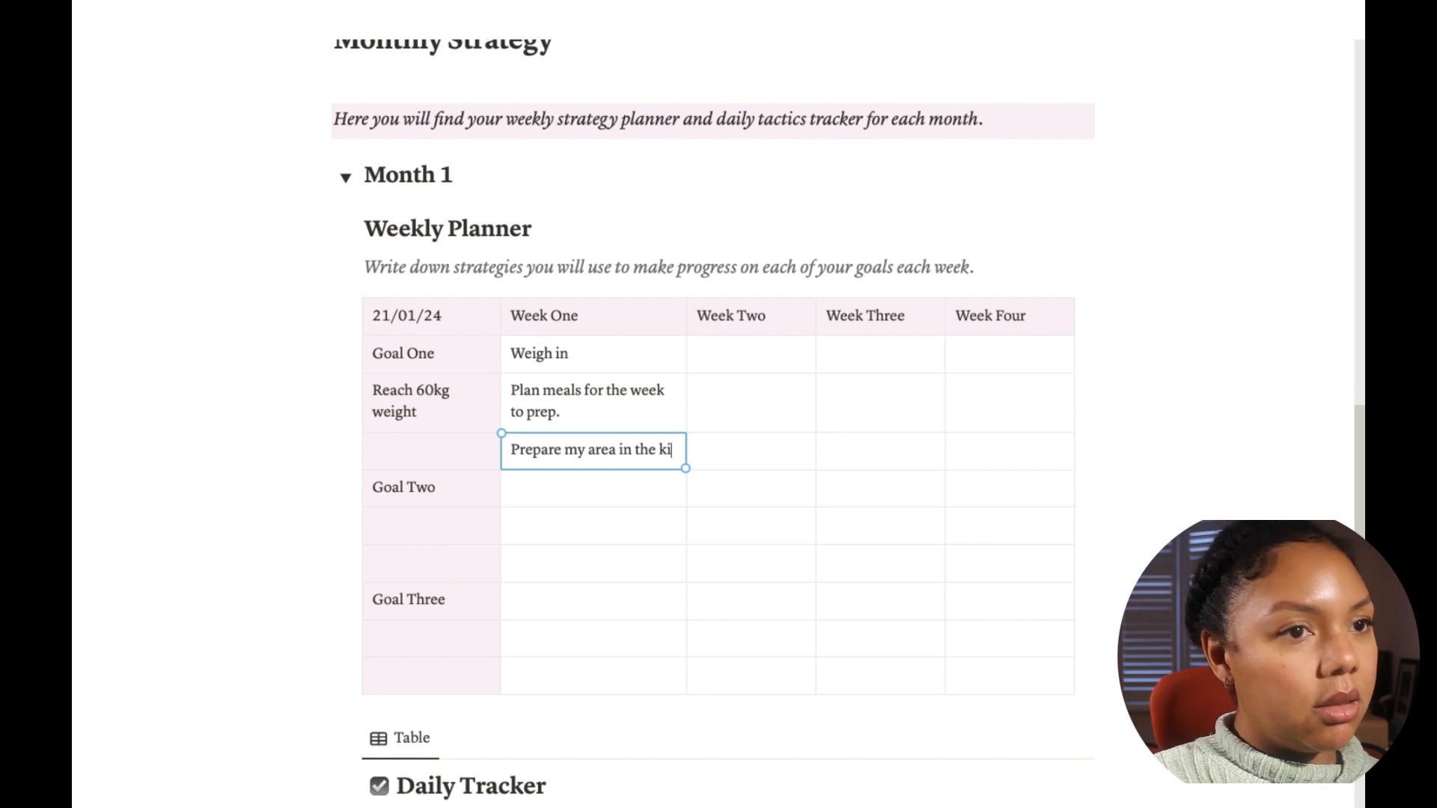
{"action": "type", "text": "tchen or"}
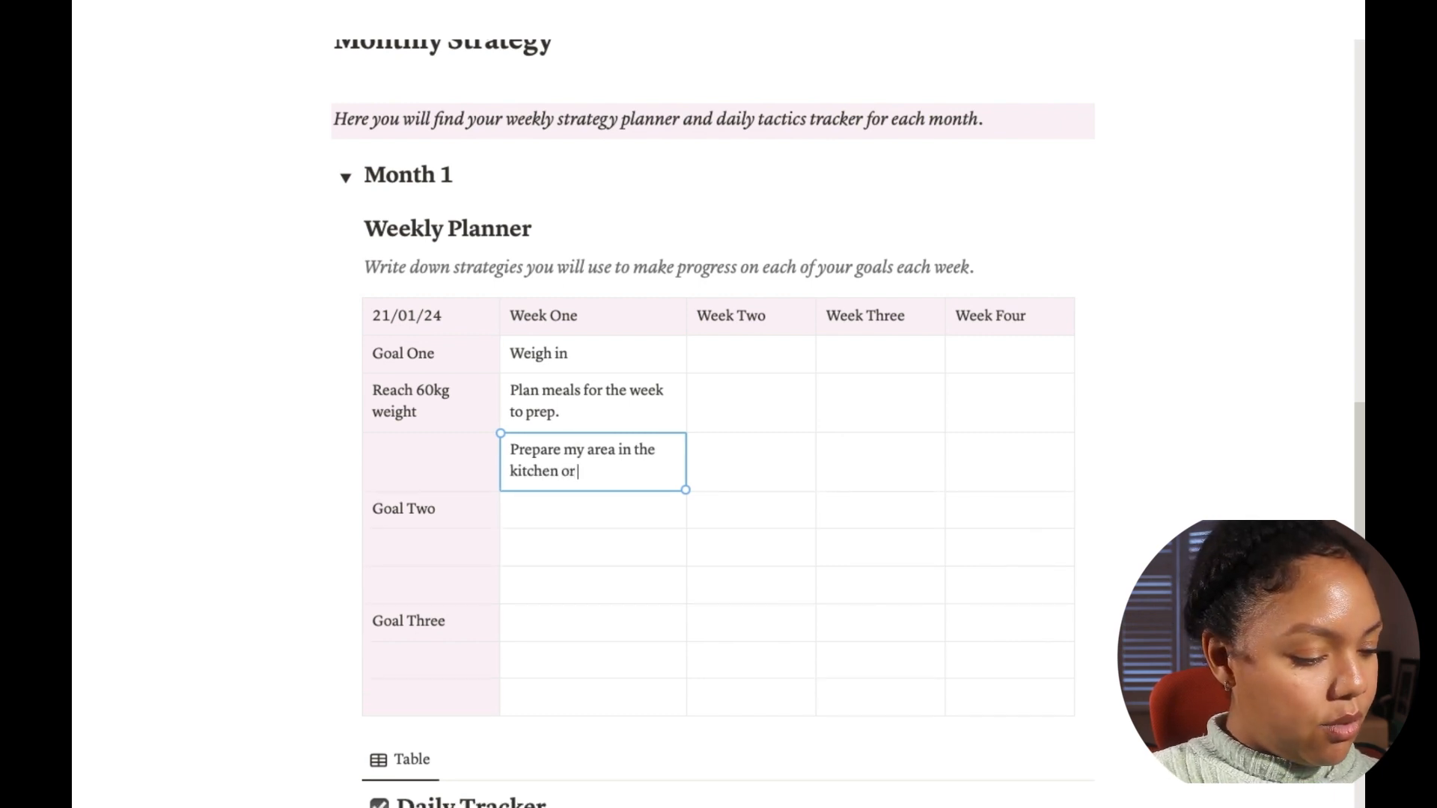
{"action": "type", "text": " m food"}
{"action": "key", "text": "BackSpace"}
{"action": "key", "text": "BackSpace"}
{"action": "key", "text": "BackSpace"}
{"action": "key", "text": "BackSpace"}
{"action": "key", "text": "BackSpace"}
{"action": "key", "text": "BackSpace"}
{"action": "key", "text": "BackSpace"}
{"action": "key", "text": "BackSpace"}
{"action": "key", "text": "BackSpace"}
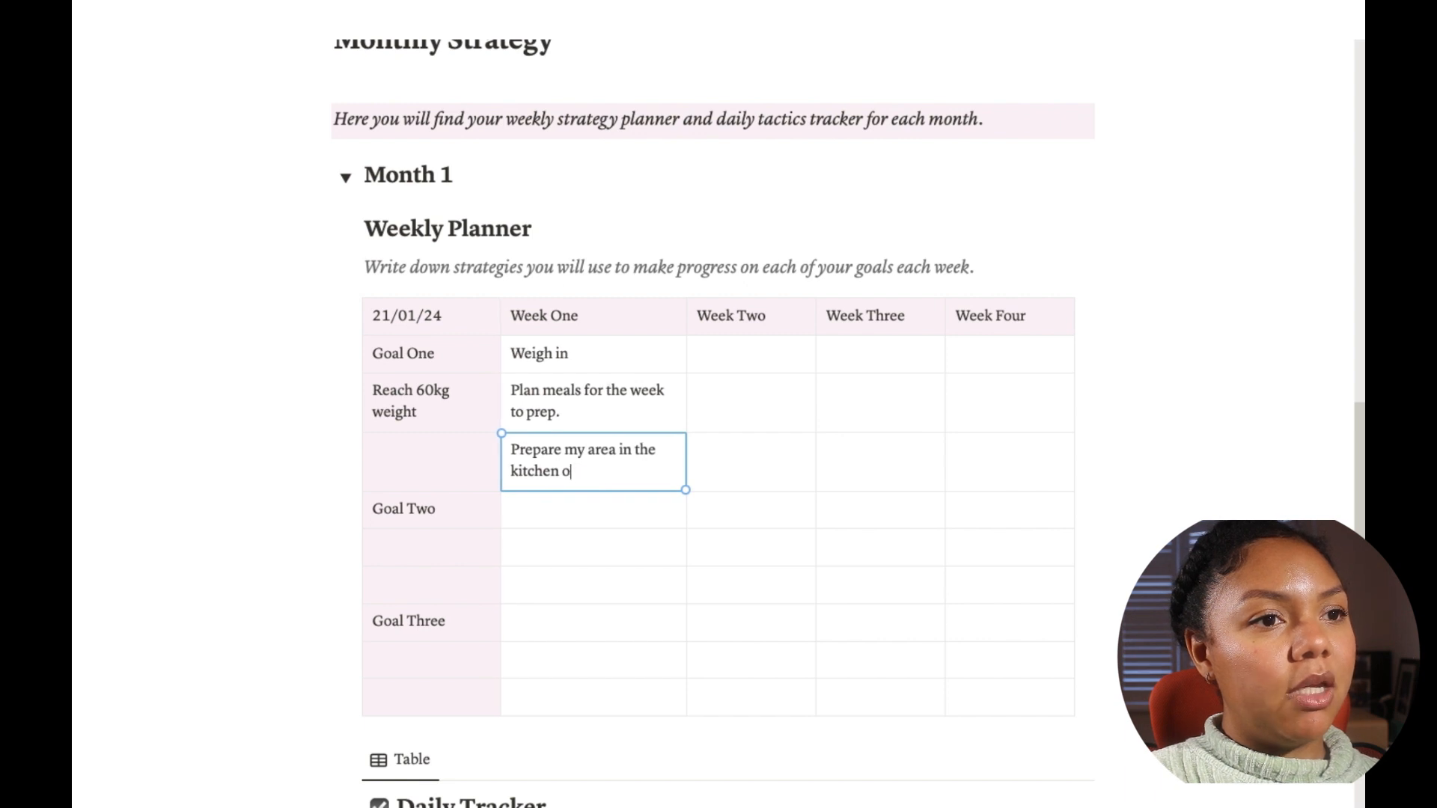
{"action": "type", "text": "for my food prep"}
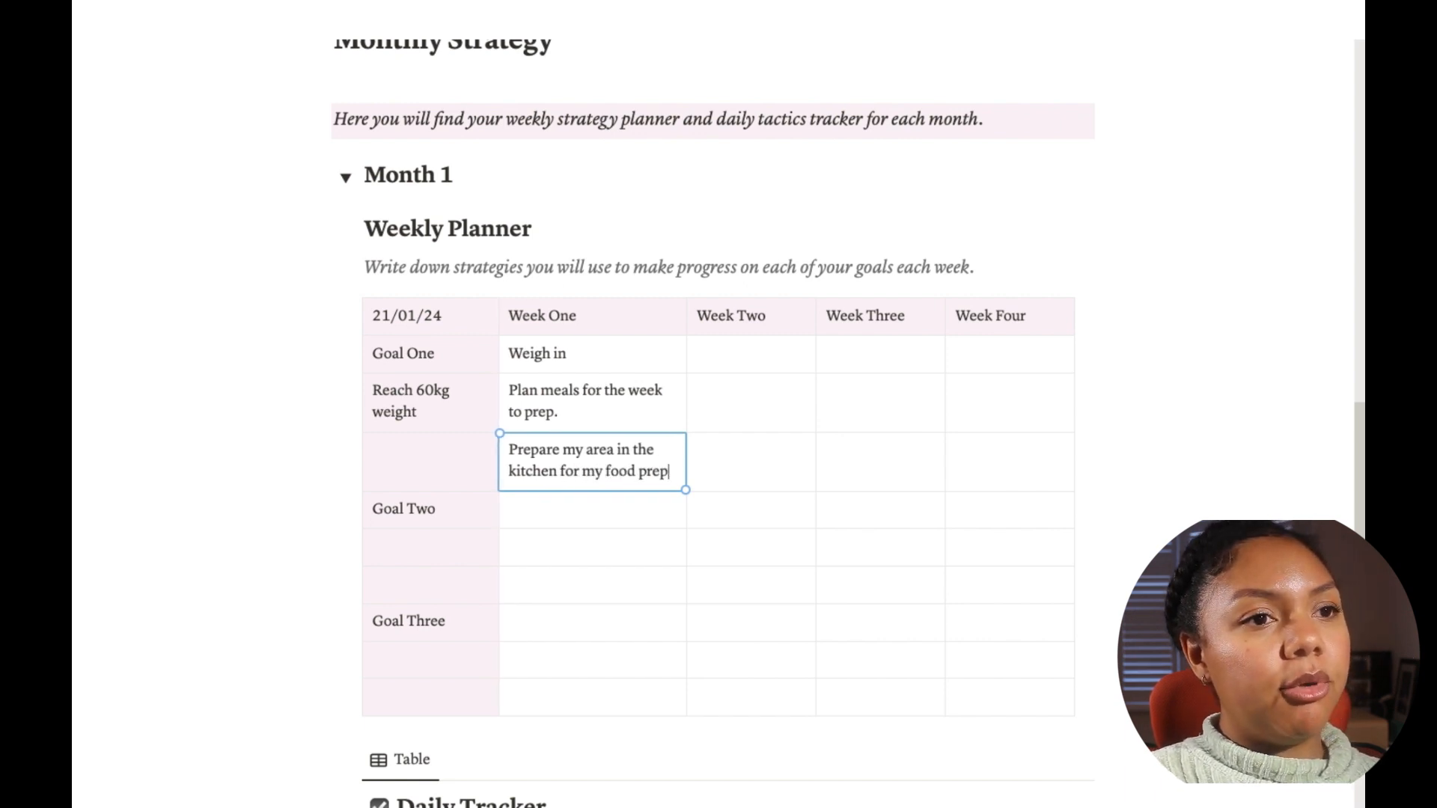
Step: Review the My Goals gallery above the Weekly Planner
{"action": "scroll", "coordinate": [744, 481], "scroll_direction": "up", "scroll_amount": 6}
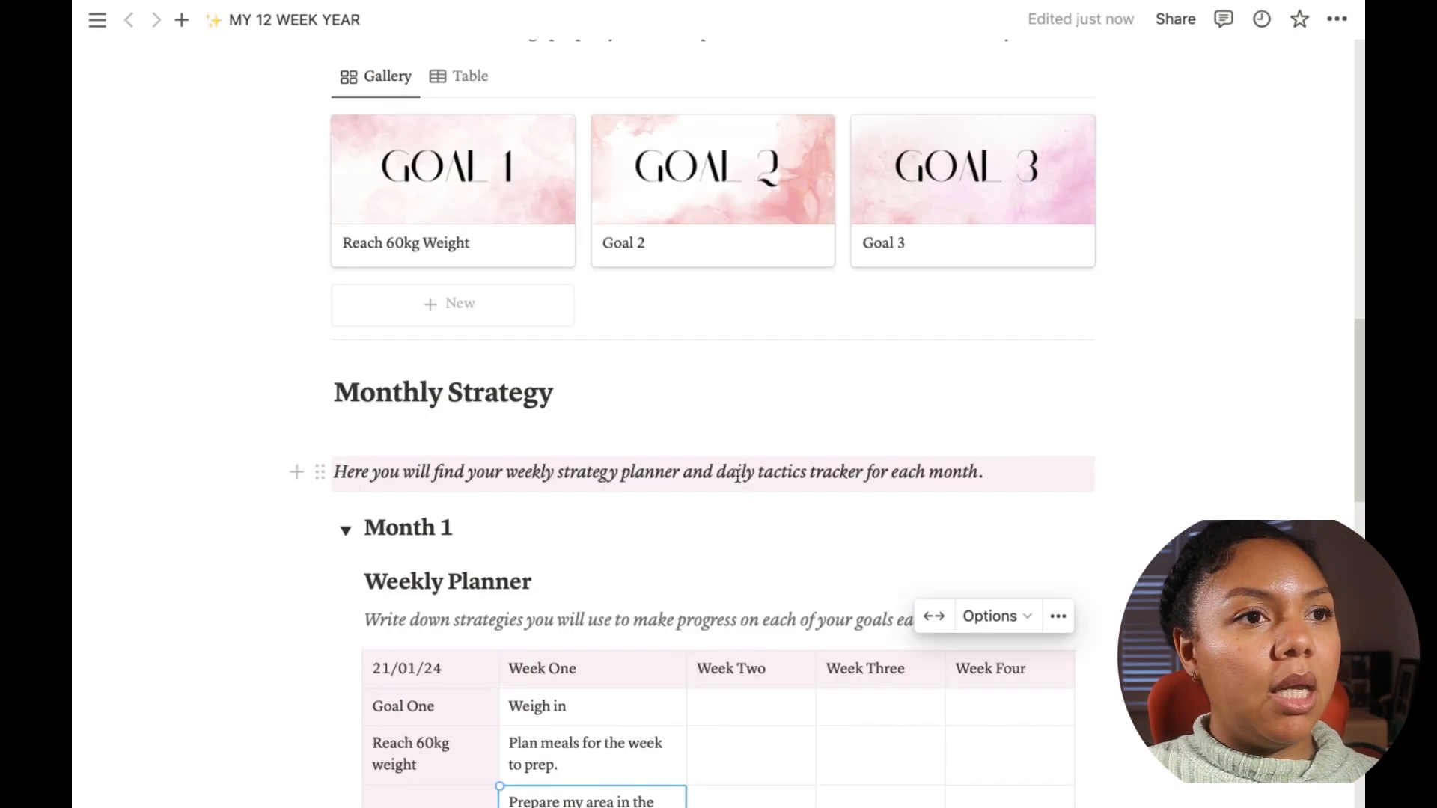
{"action": "scroll", "coordinate": [732, 571], "scroll_direction": "up", "scroll_amount": 5}
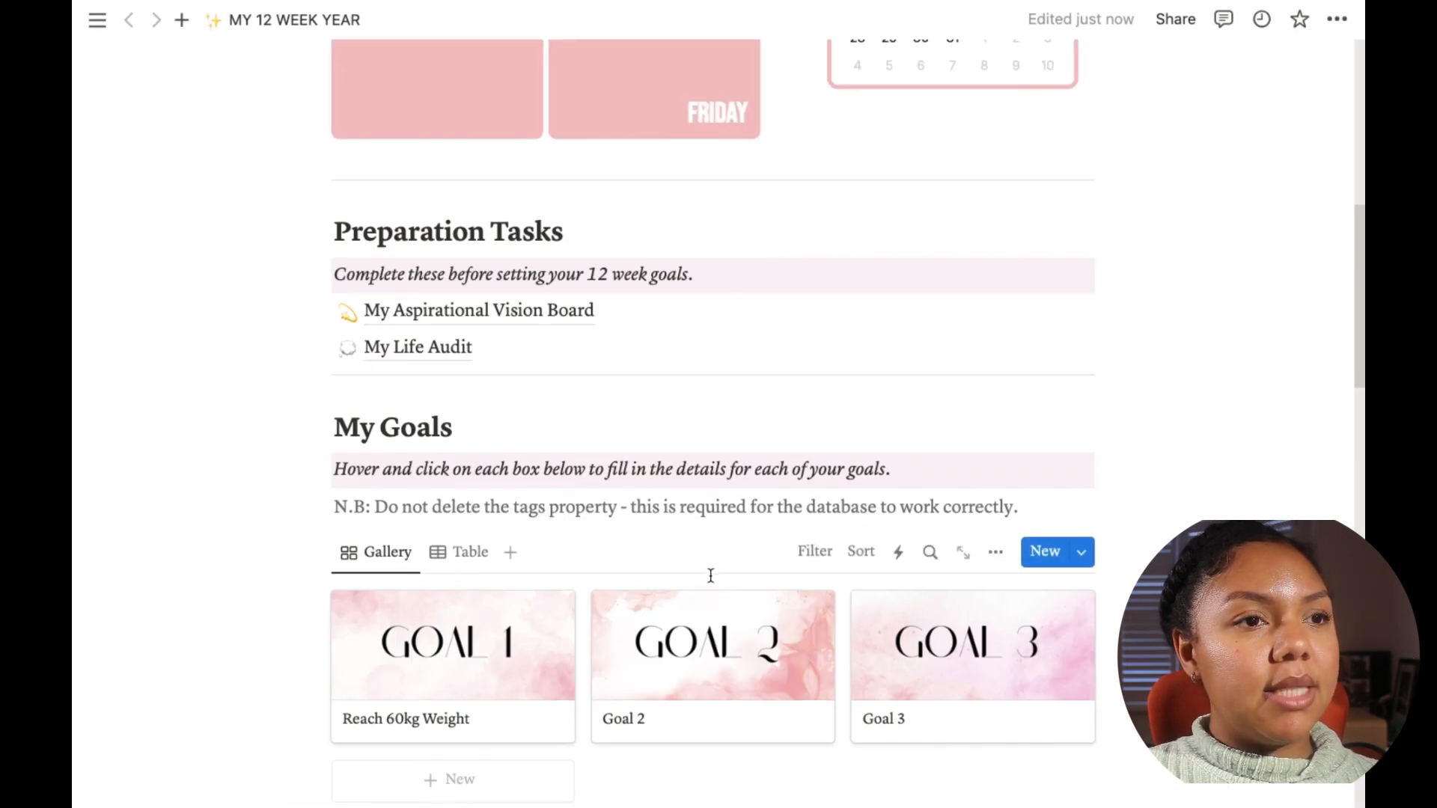
{"action": "scroll", "coordinate": [711, 576], "scroll_direction": "down", "scroll_amount": 8}
{"action": "scroll", "coordinate": [712, 709], "scroll_direction": "up", "scroll_amount": 5}
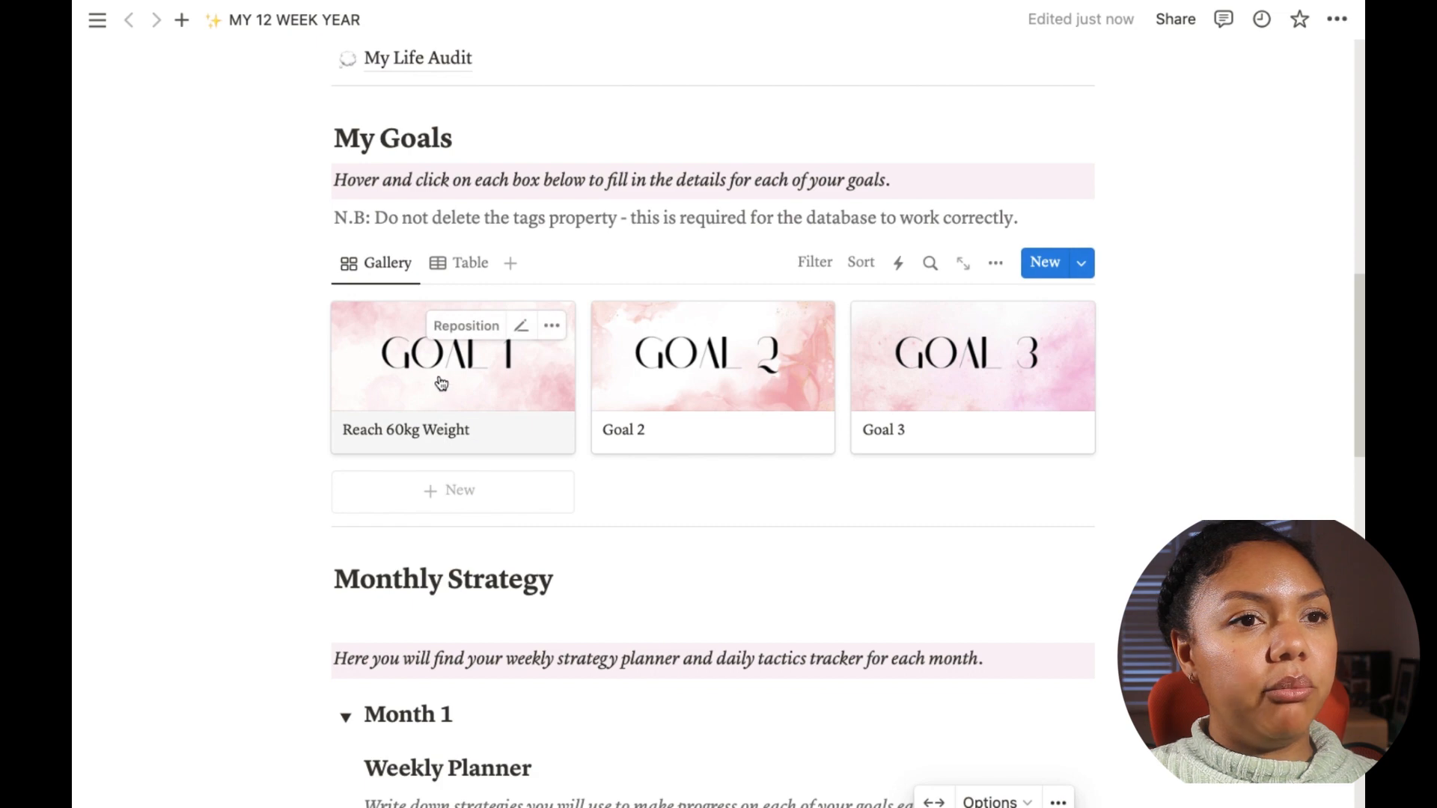
{"action": "left_click", "coordinate": [442, 382]}
{"action": "left_click", "coordinate": [129, 346]}
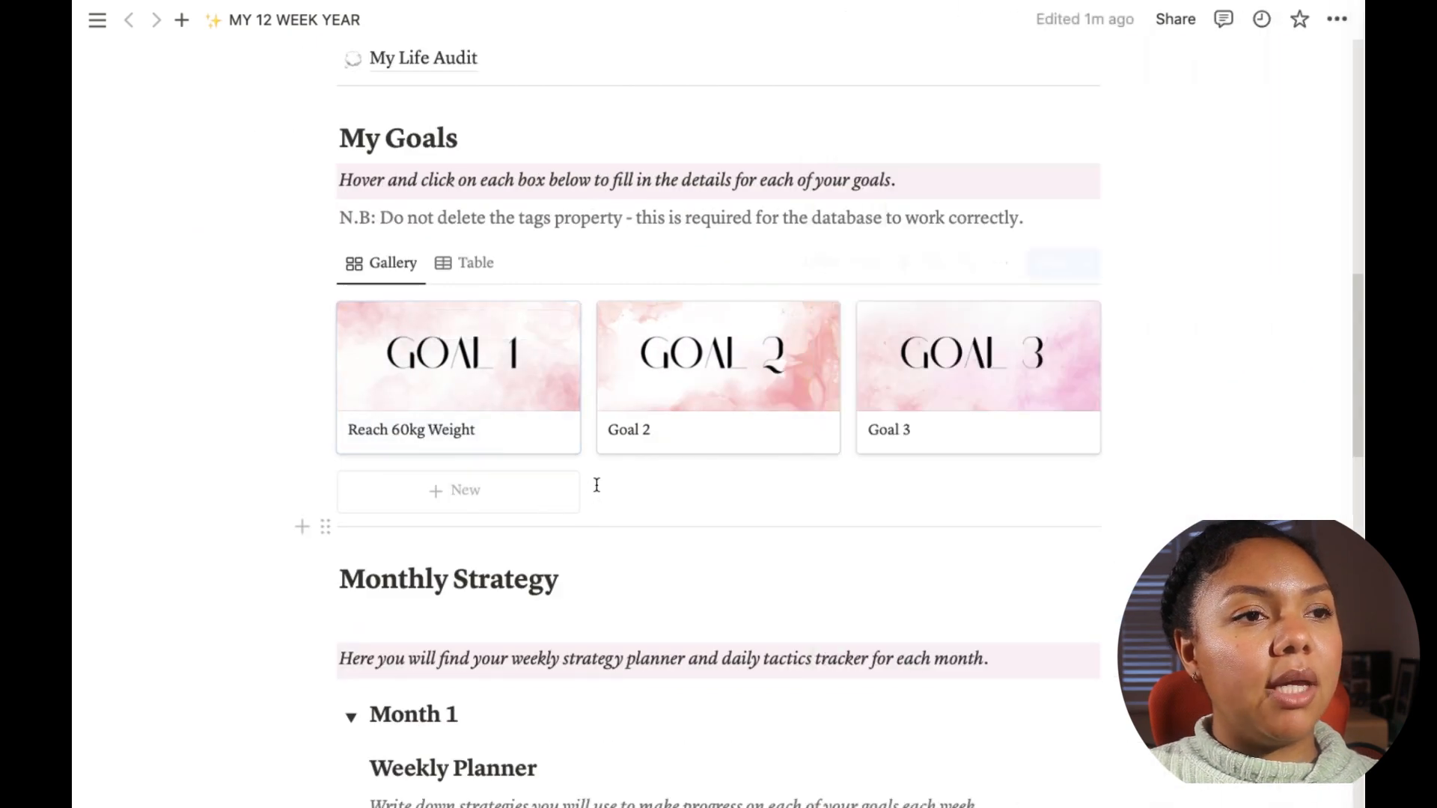
{"action": "scroll", "coordinate": [595, 486], "scroll_direction": "down", "scroll_amount": 5}
{"action": "scroll", "coordinate": [594, 477], "scroll_direction": "down", "scroll_amount": 2}
{"action": "scroll", "coordinate": [671, 471], "scroll_direction": "down", "scroll_amount": 5}
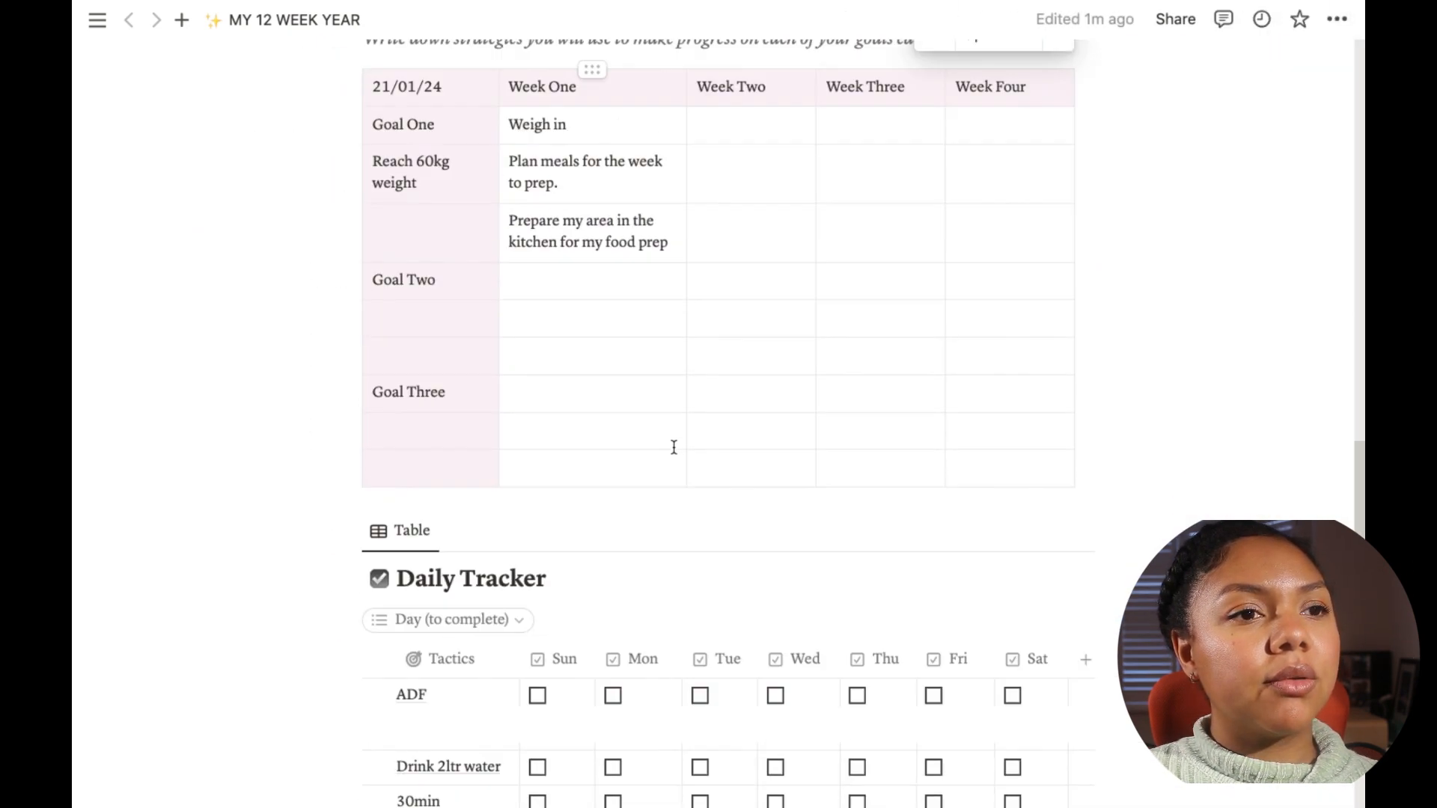
{"action": "scroll", "coordinate": [673, 213], "scroll_direction": "up", "scroll_amount": 1}
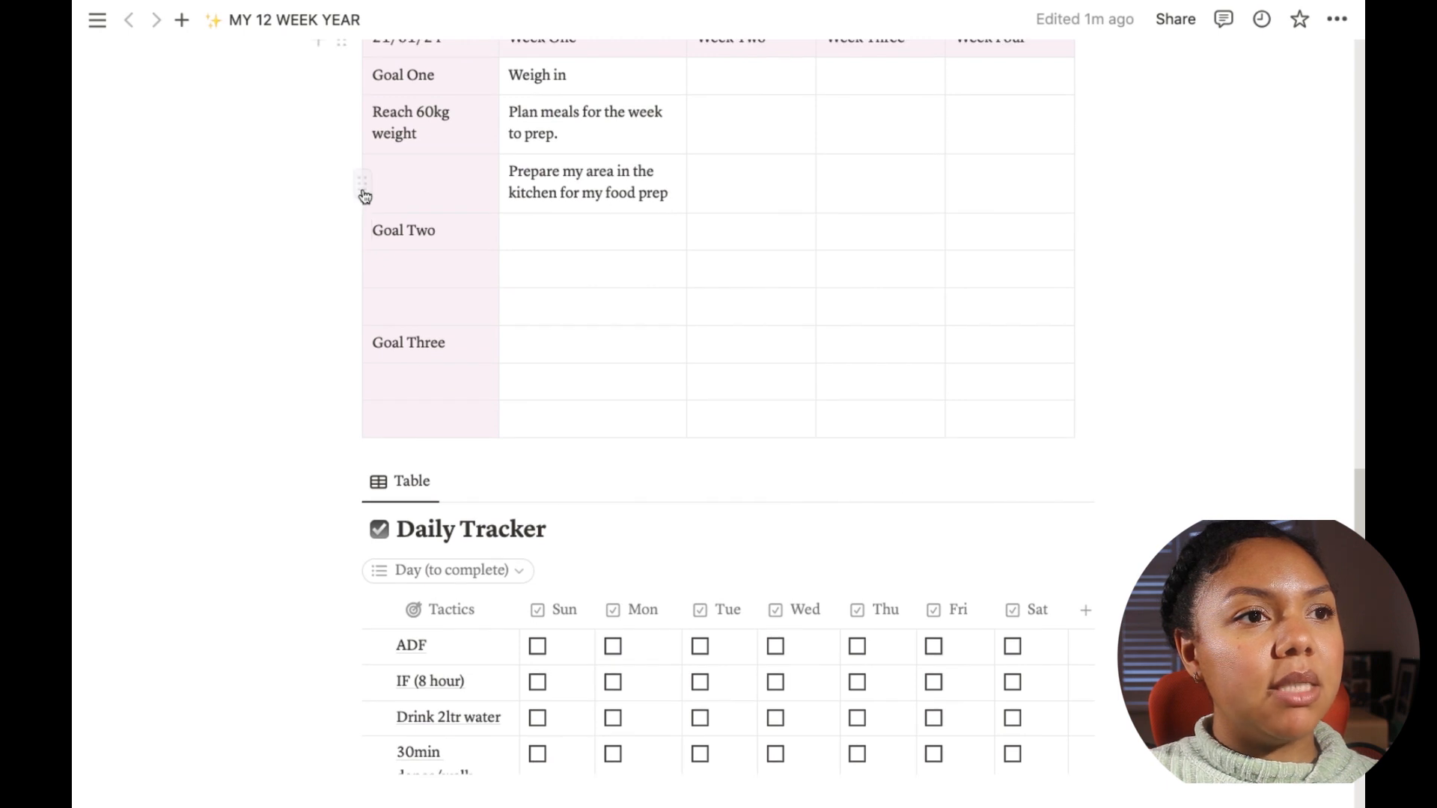
Step: Insert a new row below the kitchen prep row in the Weekly Planner
{"action": "left_click", "coordinate": [363, 185]}
{"action": "left_click", "coordinate": [364, 187]}
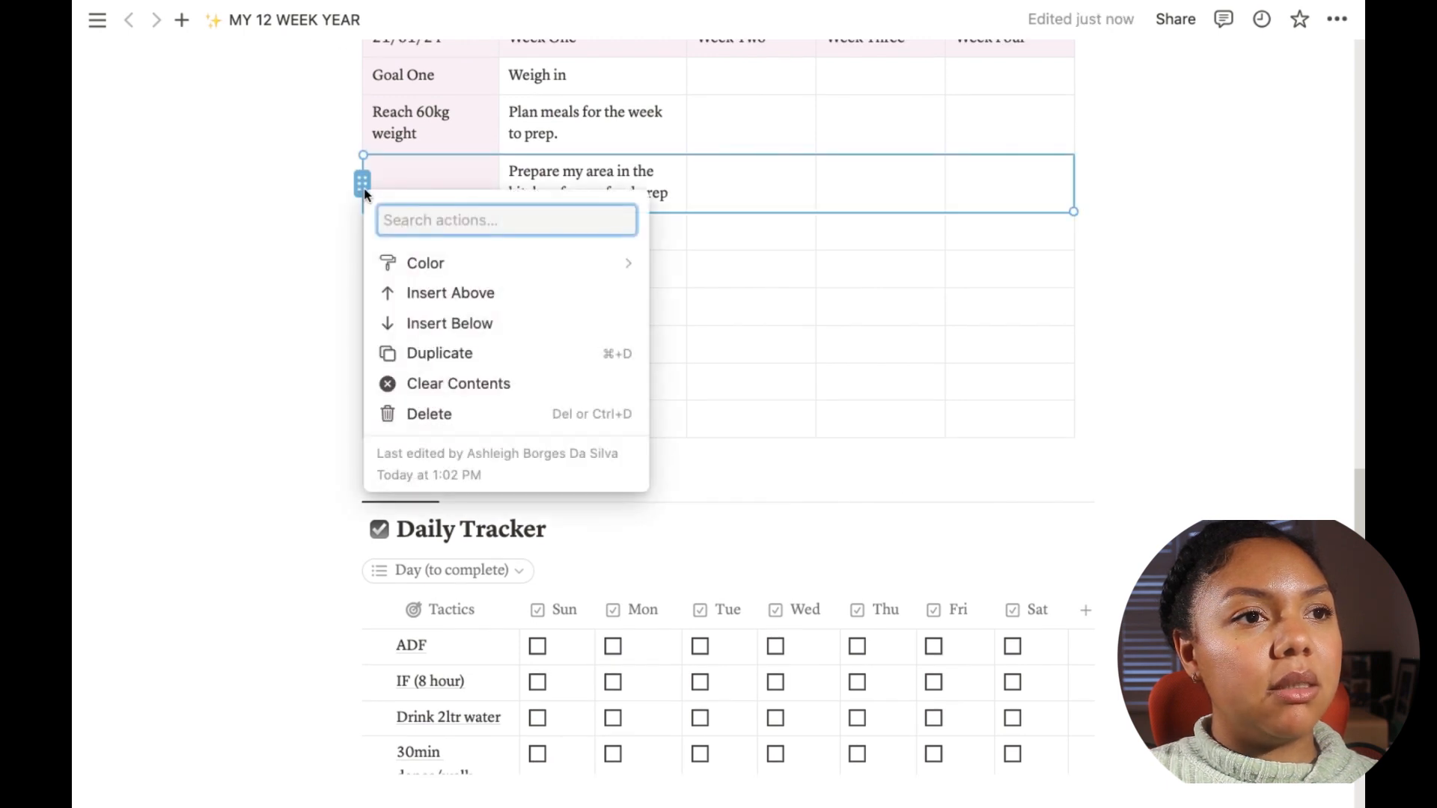
{"action": "left_click", "coordinate": [464, 323]}
Step: Enter "Find the youtube weight training videos I will use this week." in the new row's Week One cell
{"action": "left_click", "coordinate": [568, 241]}
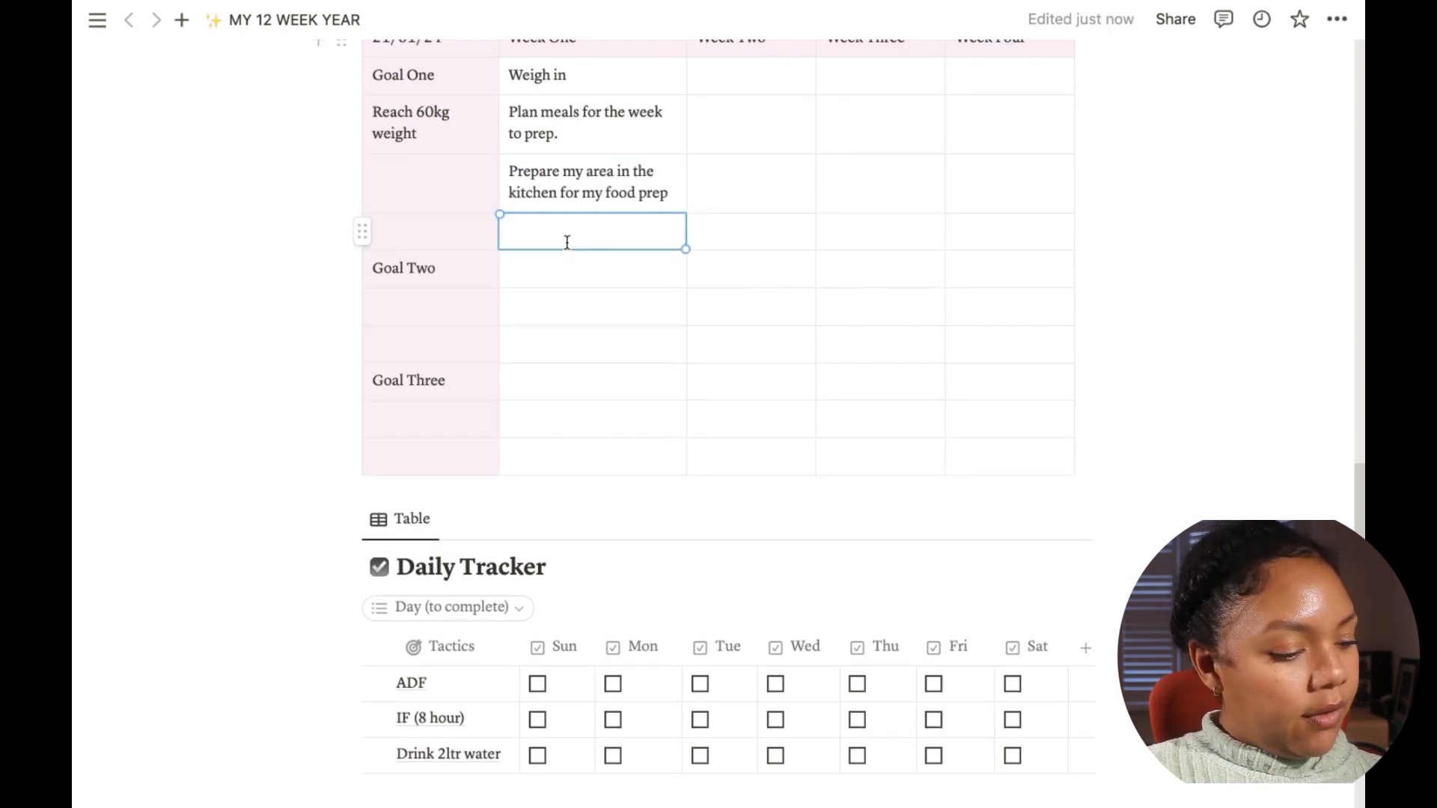
{"action": "type", "text": "Find th"}
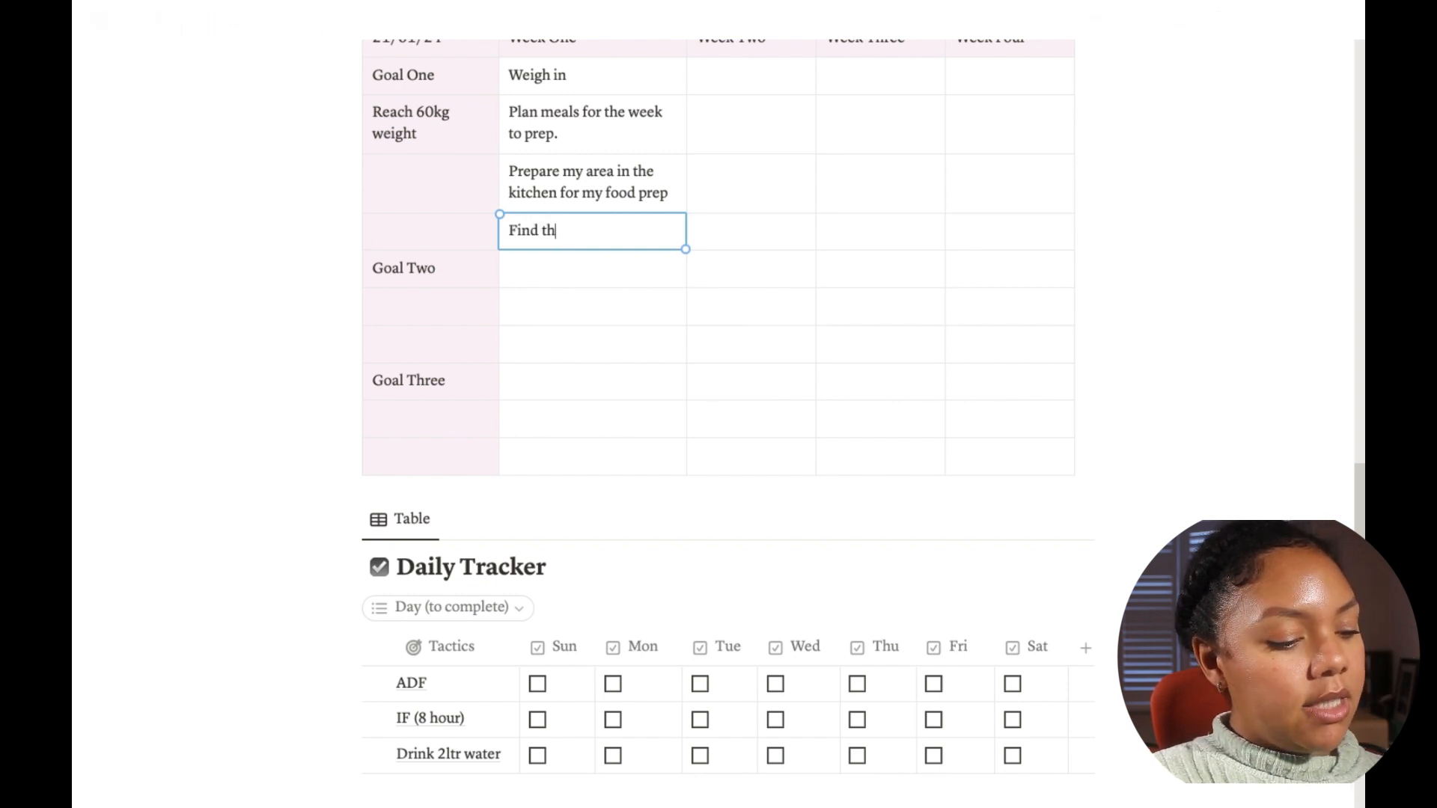
{"action": "type", "text": "e youtube weig"}
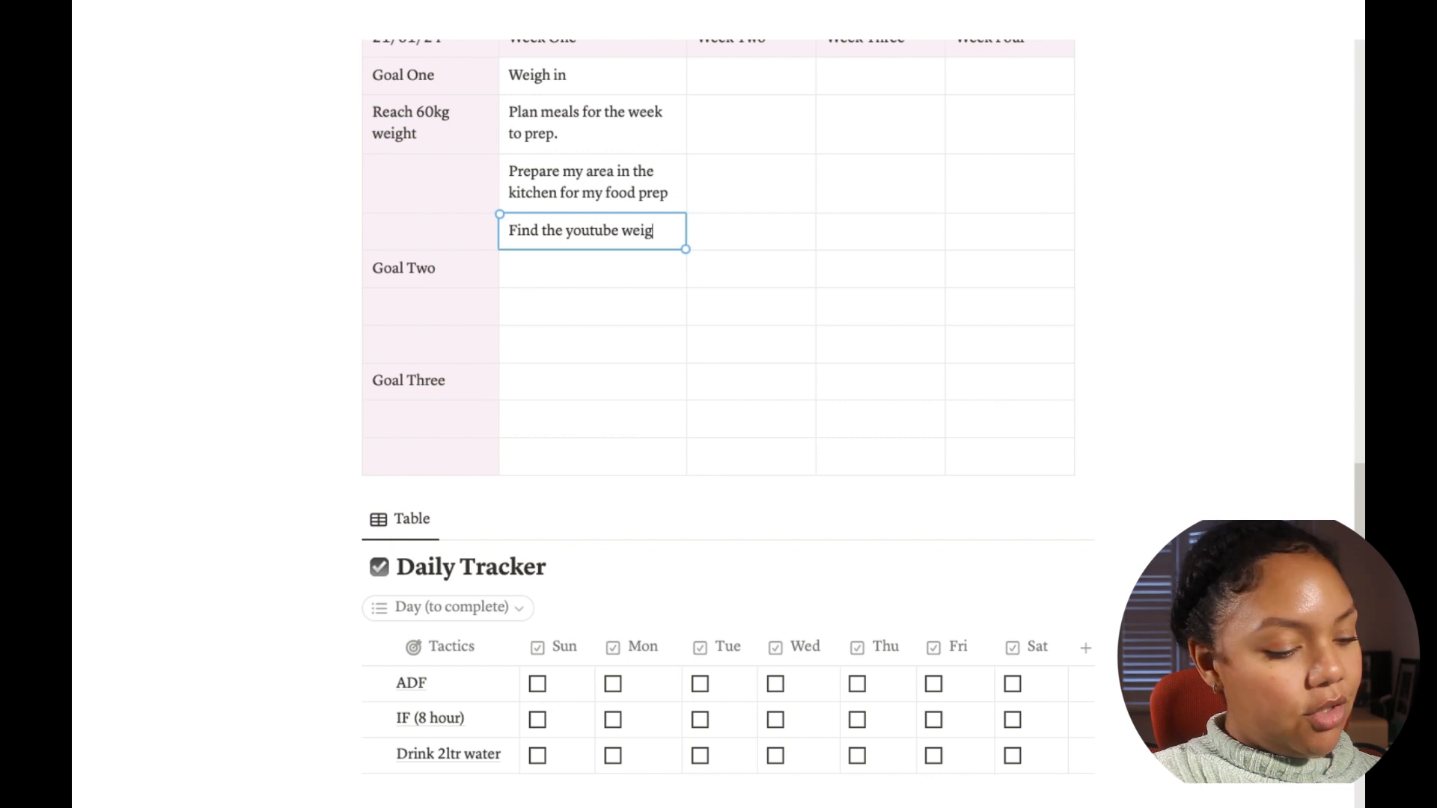
{"action": "type", "text": "ht tainin"}
{"action": "key", "text": "BackSpace"}
{"action": "key", "text": "BackSpace"}
{"action": "key", "text": "BackSpace"}
{"action": "key", "text": "BackSpace"}
{"action": "type", "text": "rain"}
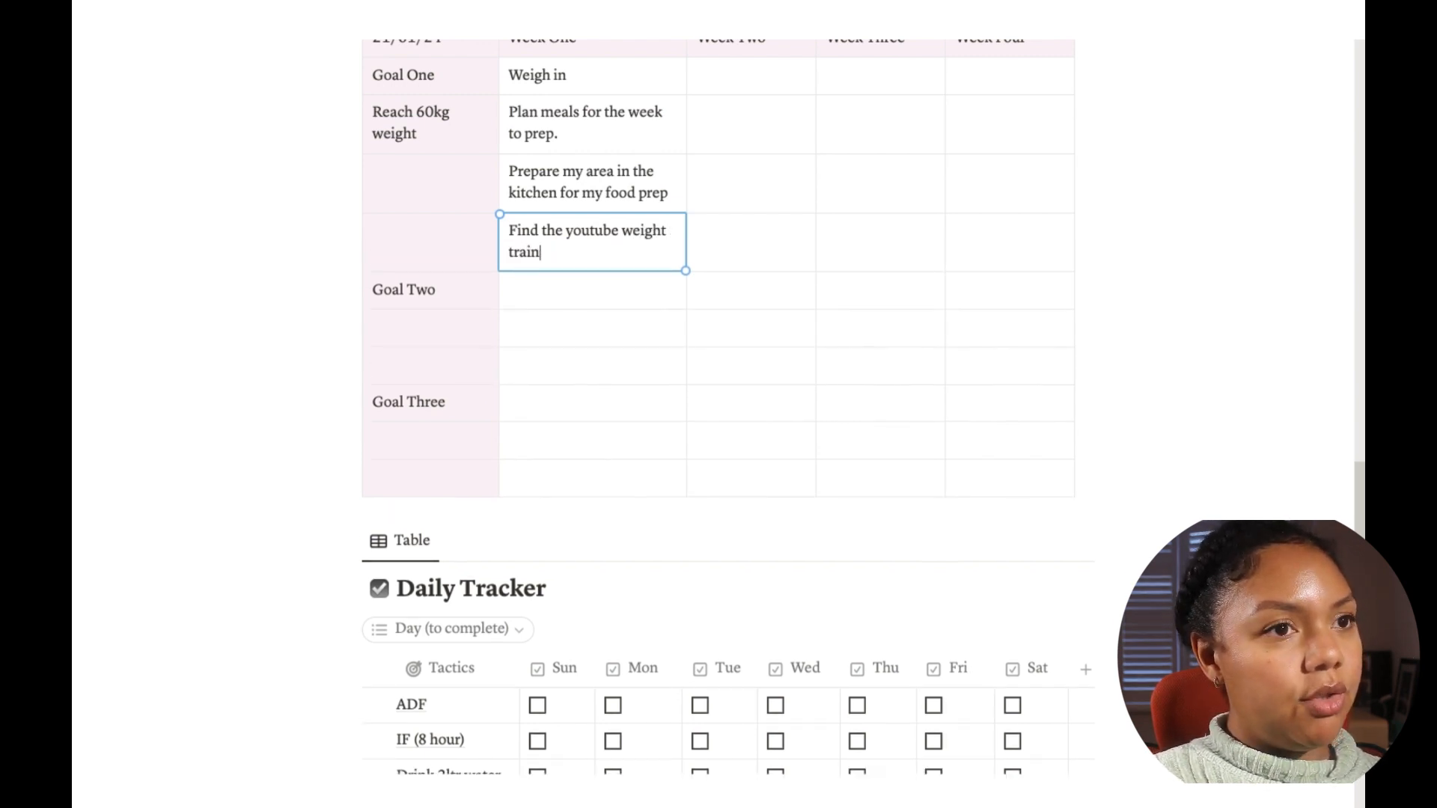
{"action": "type", "text": "ing video"}
{"action": "key", "text": "BackSpace"}
{"action": "key", "text": "BackSpace"}
{"action": "type", "text": "eos "}
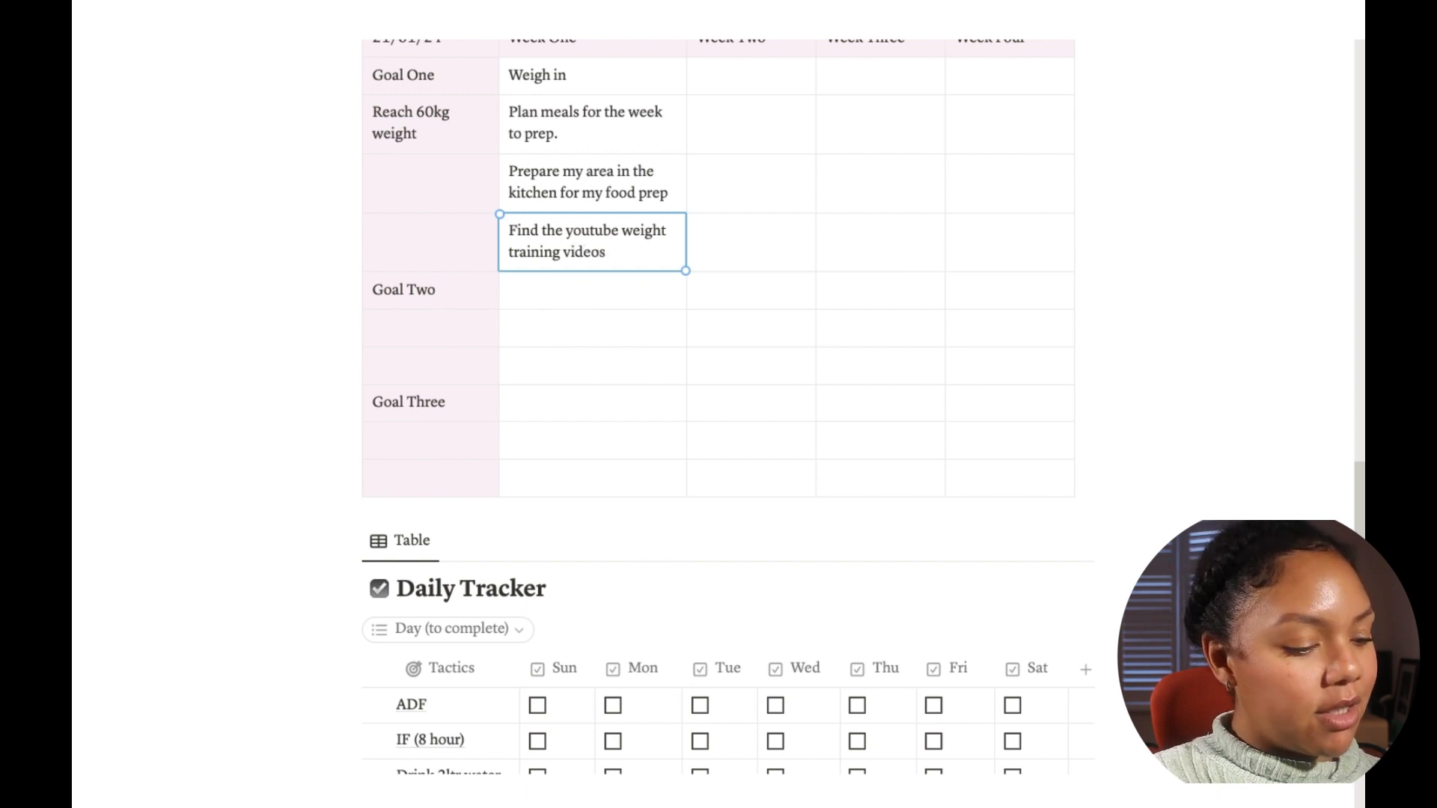
{"action": "type", "text": "I will use this week"}
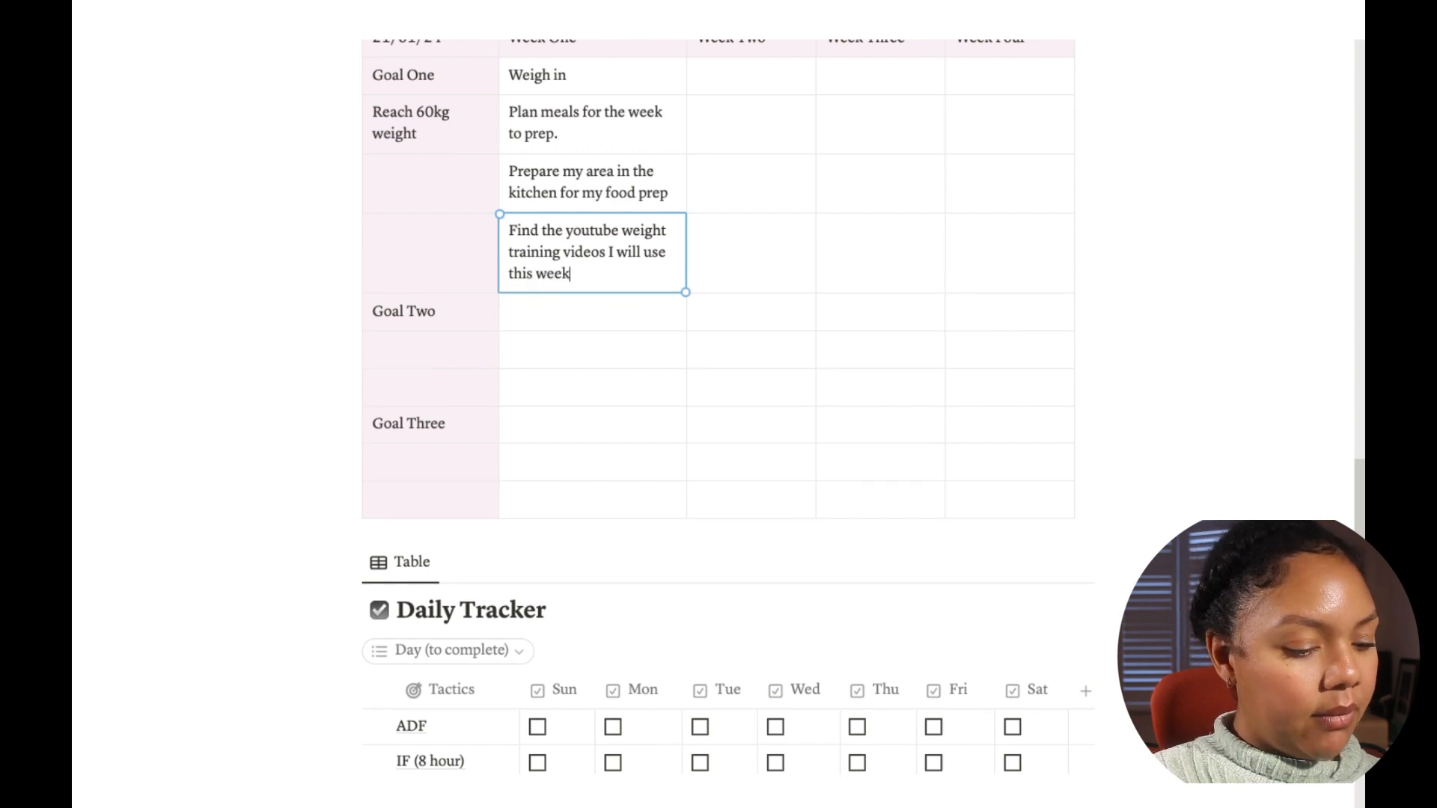
{"action": "type", "text": "."}
Step: Review the Daily Tracker table and the Month 2 and Month 3 toggles below the planner
{"action": "scroll", "coordinate": [808, 339], "scroll_direction": "up", "scroll_amount": 3}
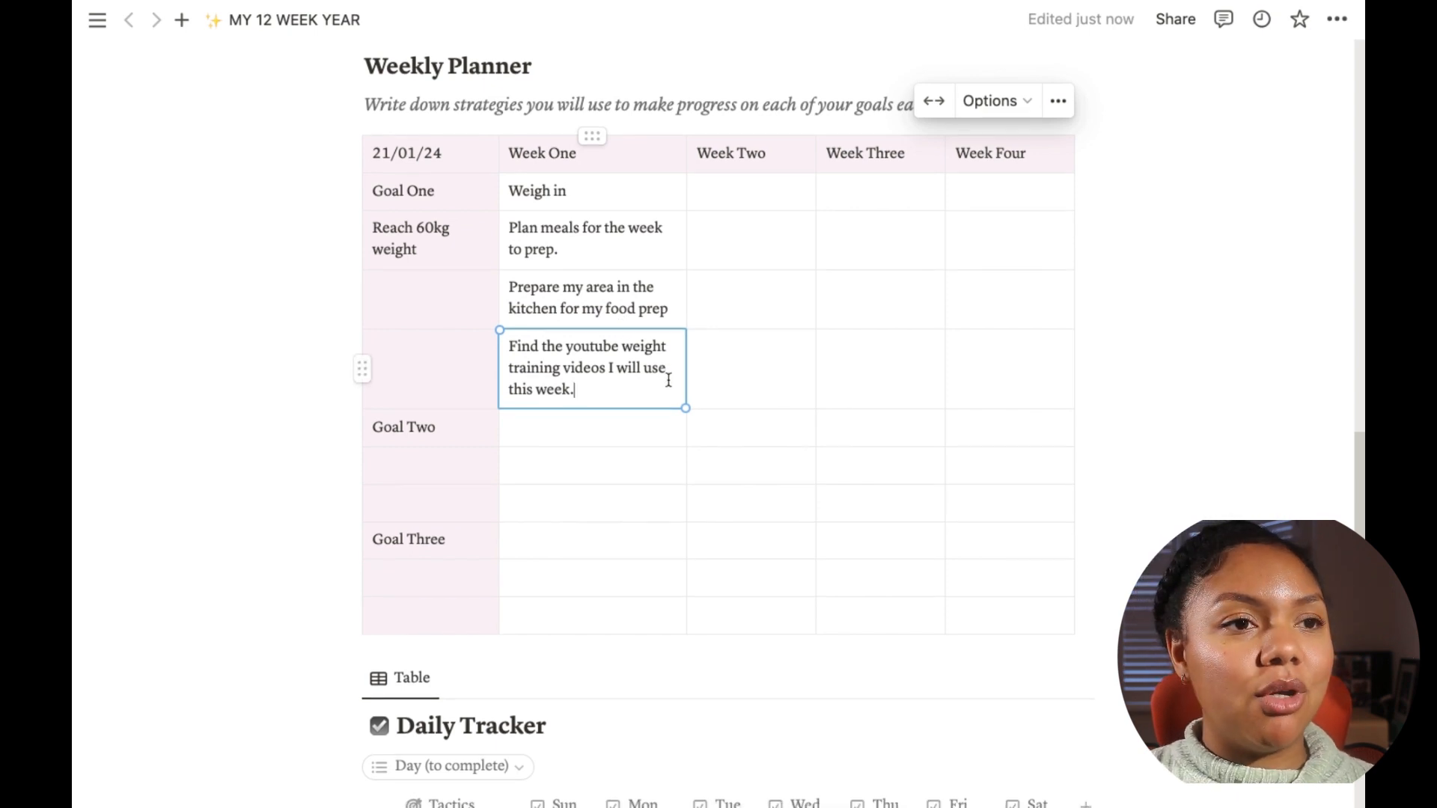
{"action": "scroll", "coordinate": [668, 378], "scroll_direction": "down", "scroll_amount": 3}
{"action": "scroll", "coordinate": [850, 499], "scroll_direction": "down", "scroll_amount": 2}
{"action": "scroll", "coordinate": [847, 498], "scroll_direction": "down", "scroll_amount": 7}
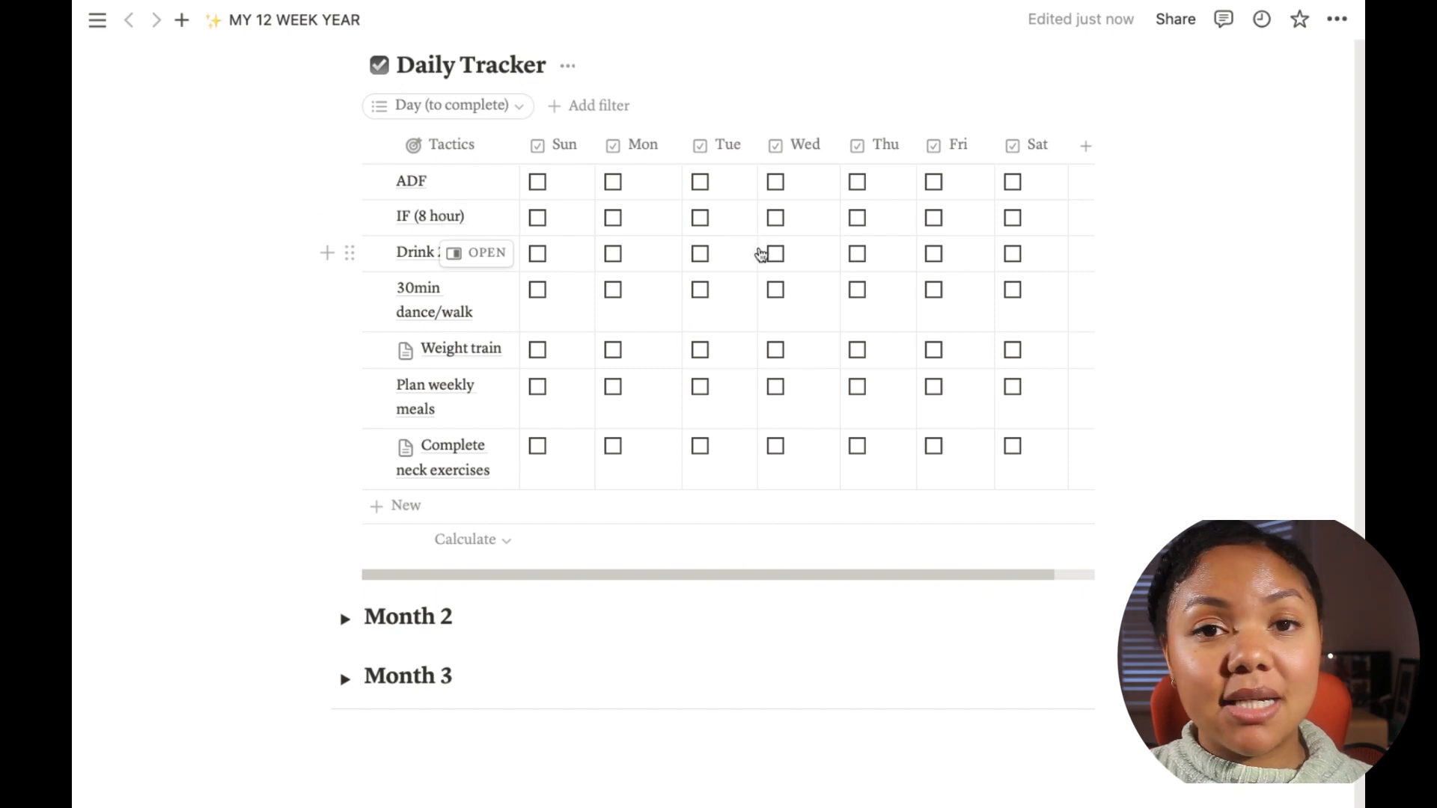
{"action": "scroll", "coordinate": [709, 266], "scroll_direction": "up", "scroll_amount": 7}
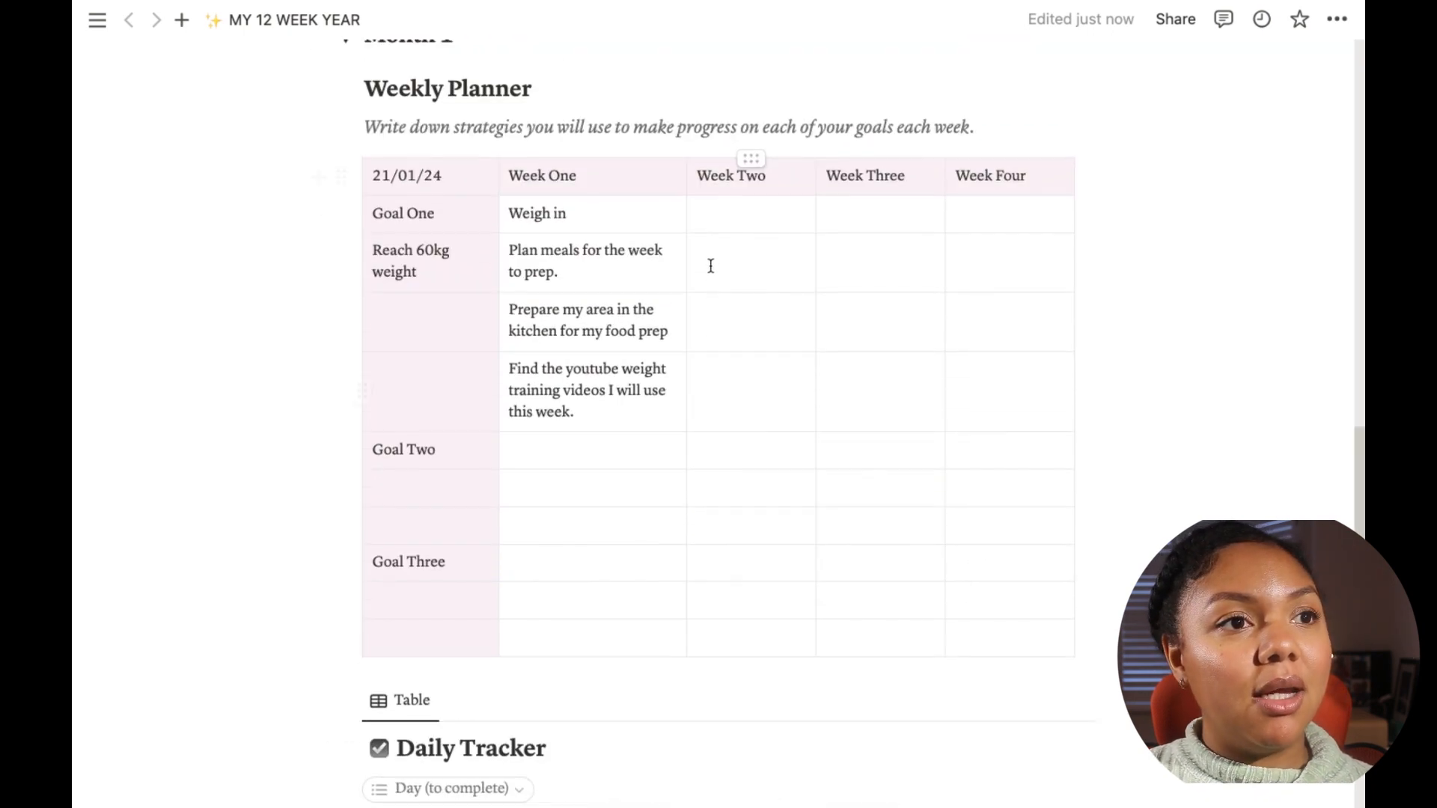
Step: Open the Goal 1 page and rename its Strategies property to Tactics
{"action": "left_click", "coordinate": [461, 146]}
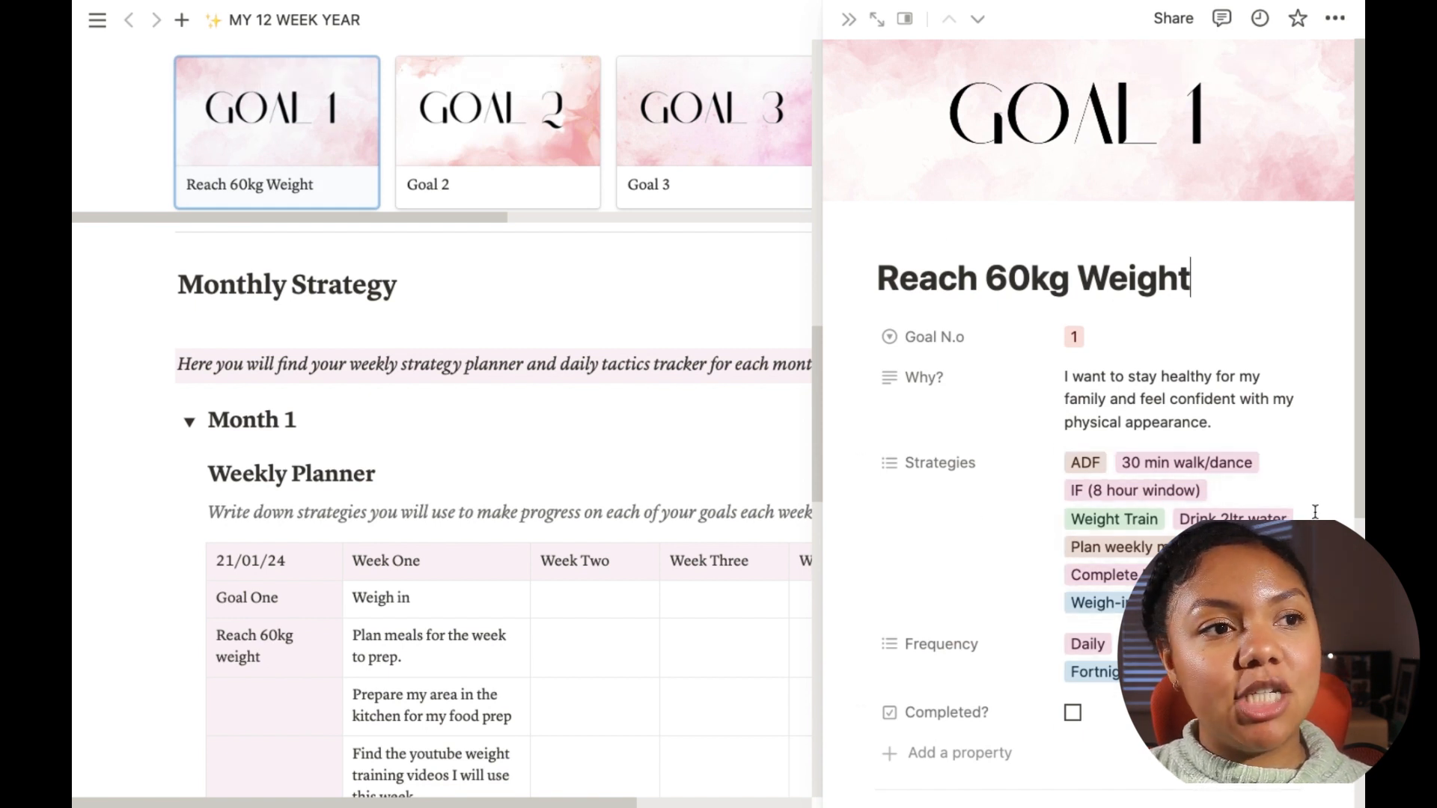
{"action": "left_click", "coordinate": [962, 461]}
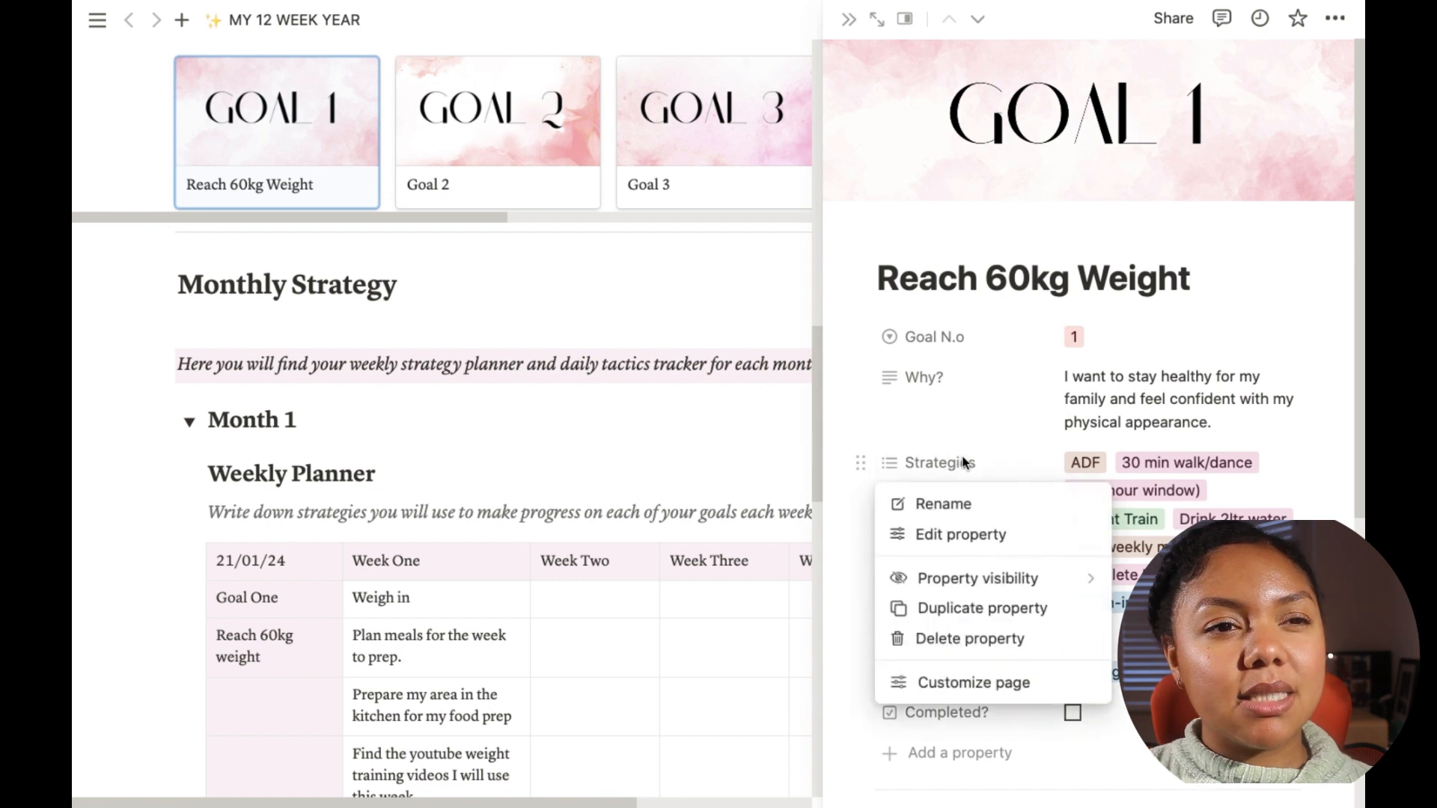
{"action": "left_click", "coordinate": [964, 503]}
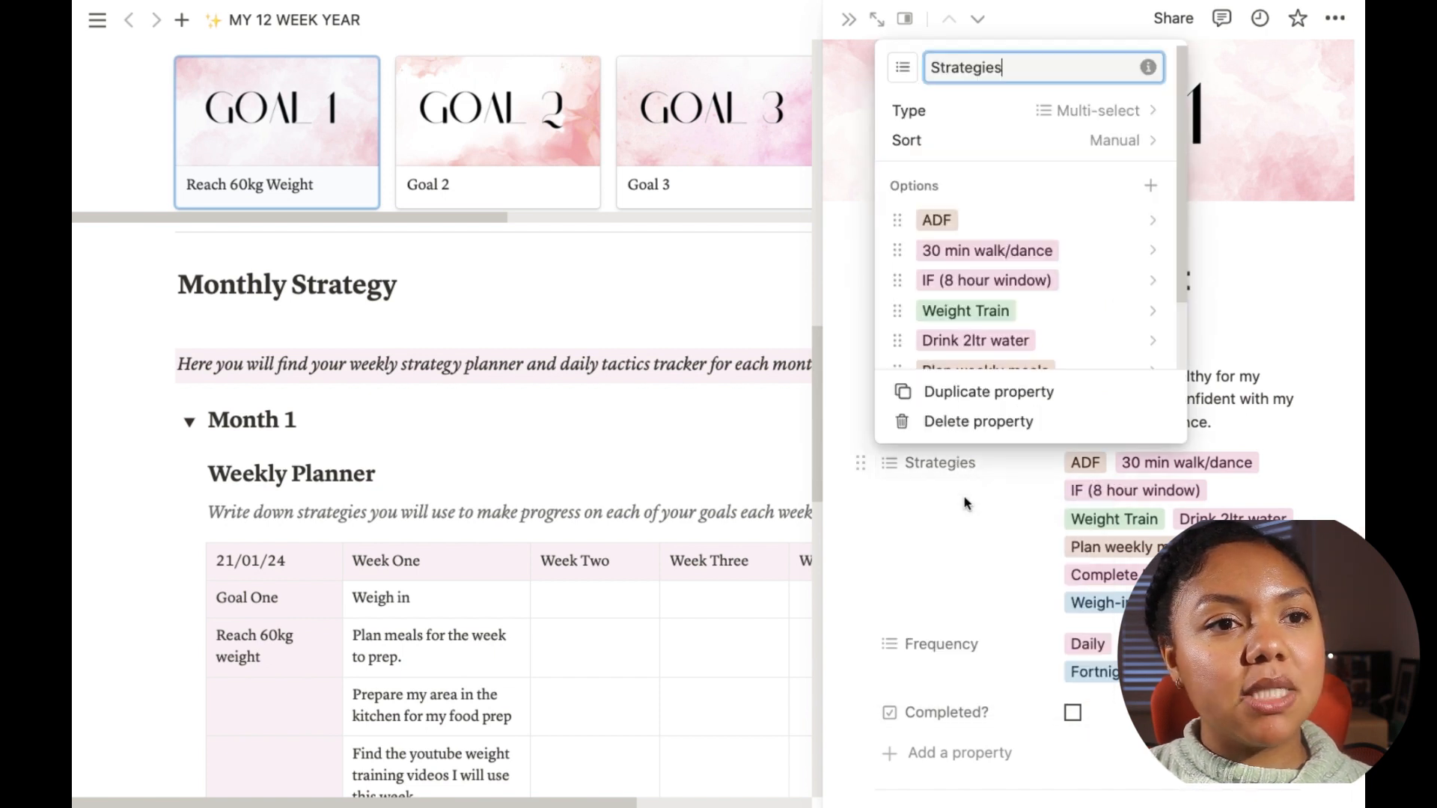
{"action": "double_click", "coordinate": [983, 68]}
{"action": "type", "text": "Tactics"}
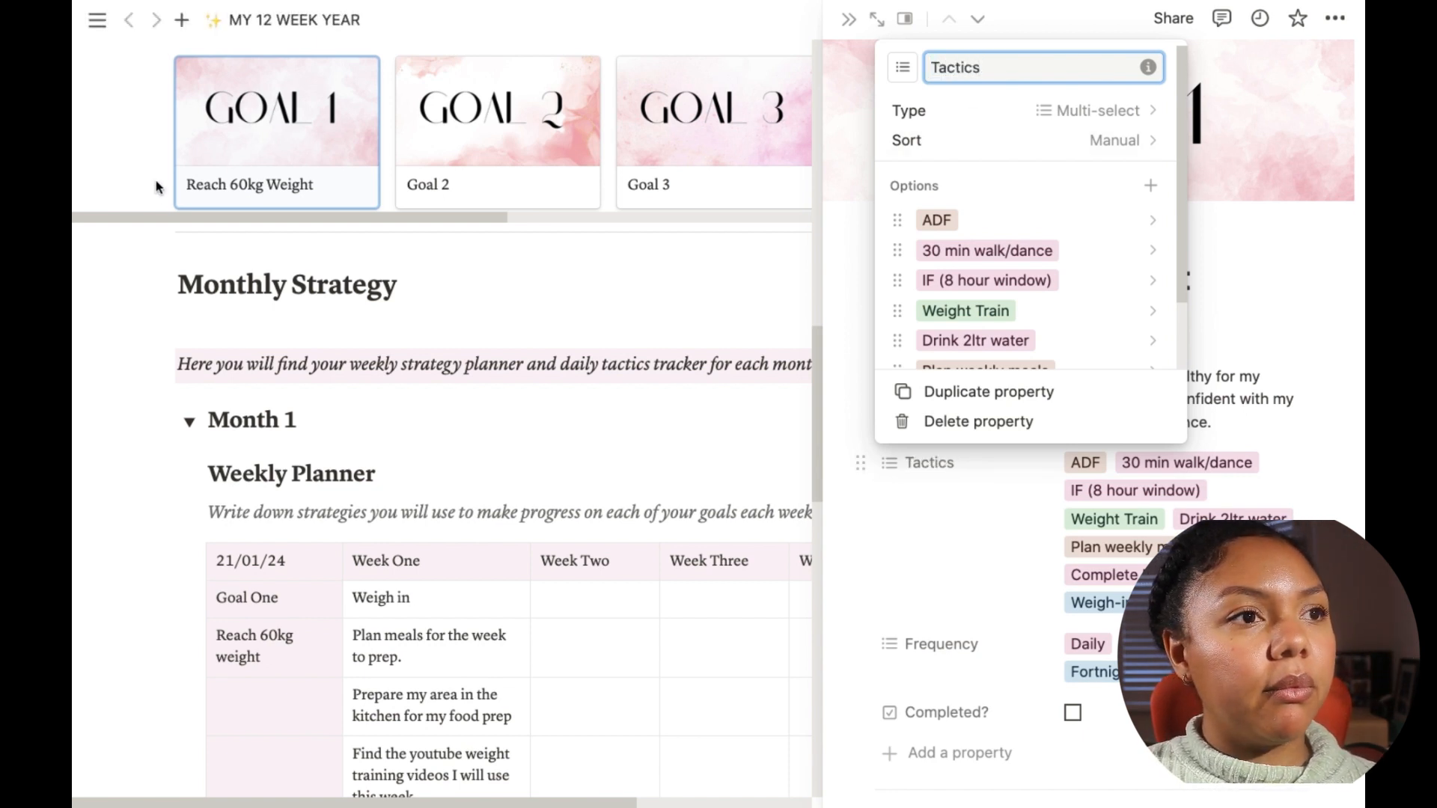
{"action": "left_click", "coordinate": [355, 310]}
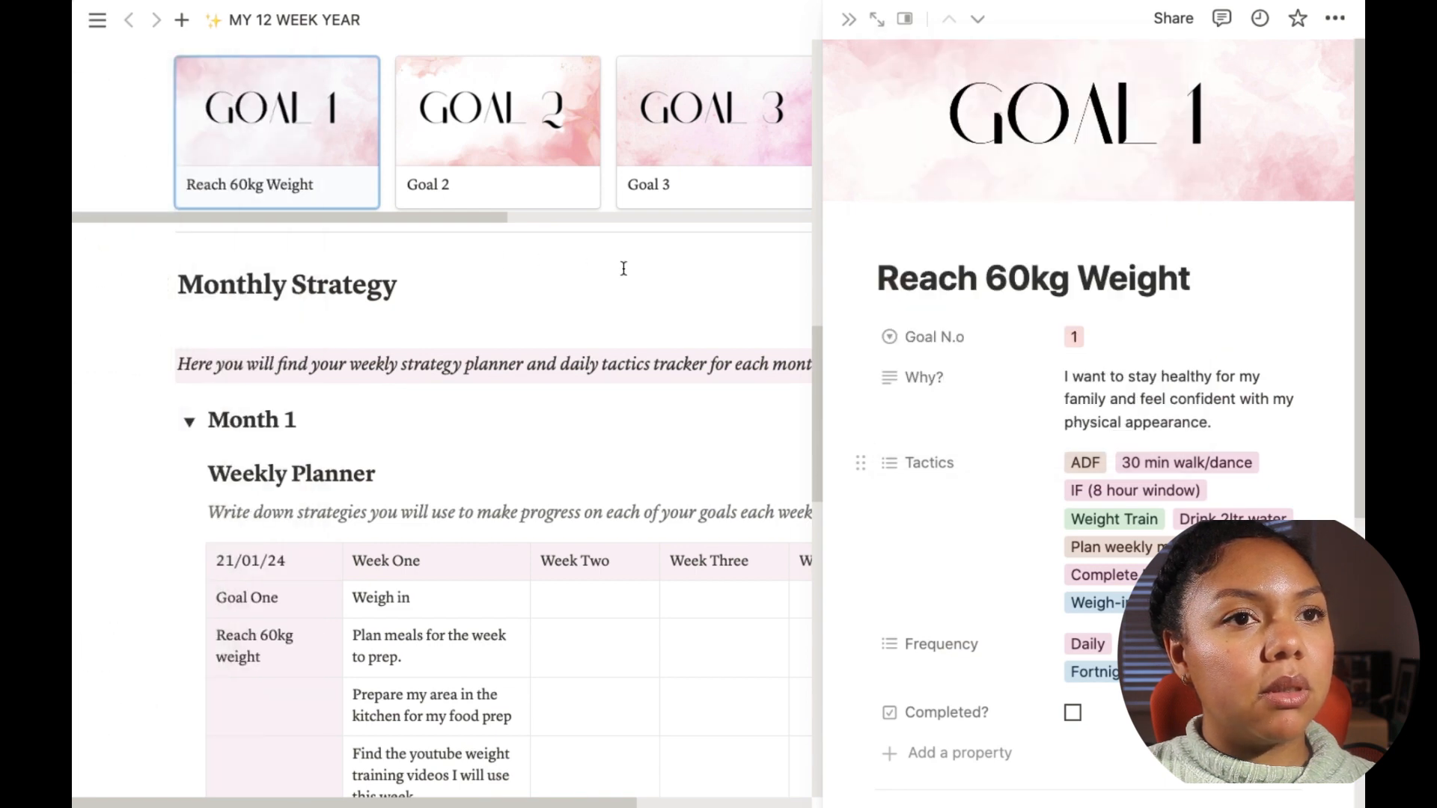
{"action": "left_click", "coordinate": [583, 267]}
Step: Open the ADF tactic in the Daily Tracker and inspect its Day (to complete) property and day options
{"action": "scroll", "coordinate": [821, 420], "scroll_direction": "down", "scroll_amount": 12}
{"action": "scroll", "coordinate": [826, 438], "scroll_direction": "down", "scroll_amount": 2}
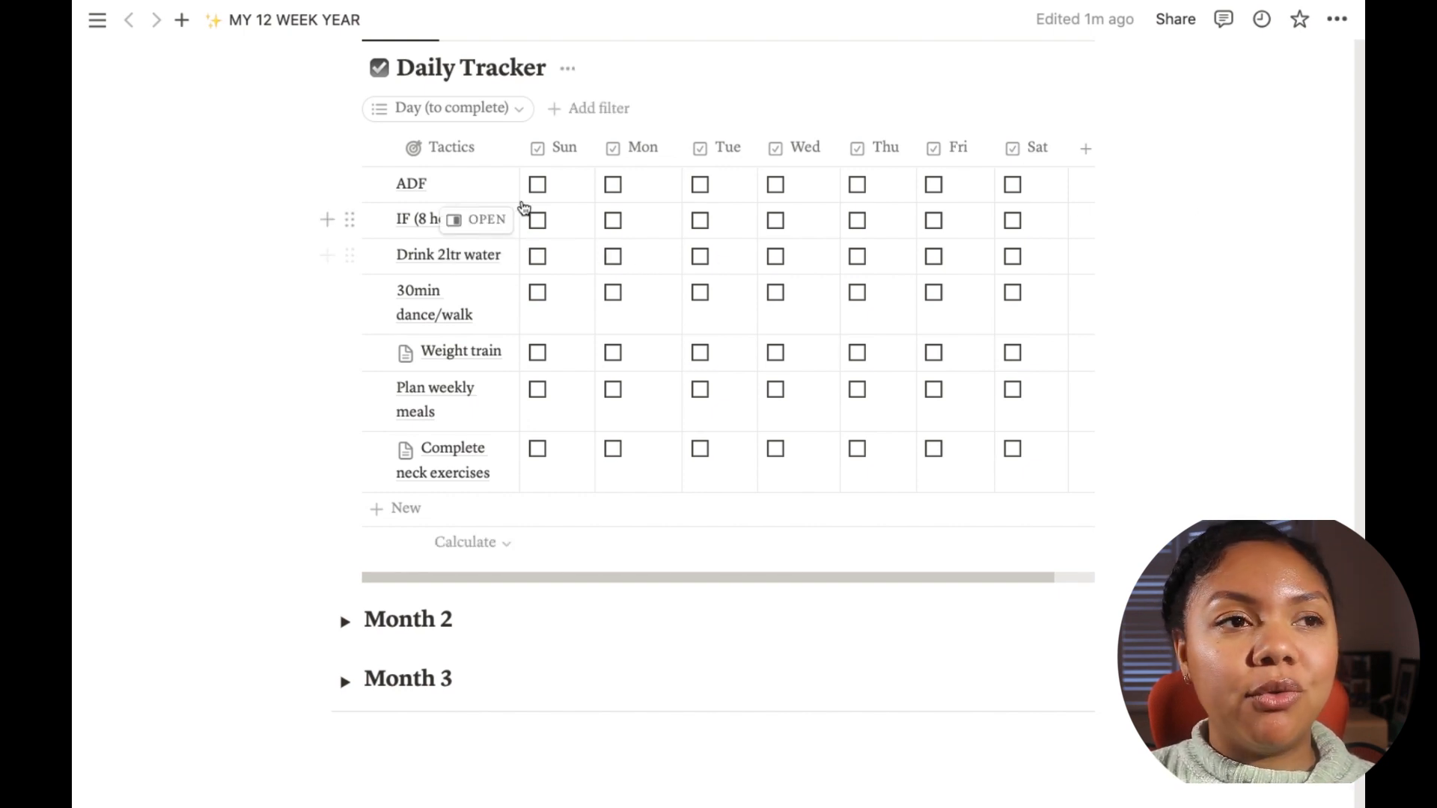
{"action": "left_click", "coordinate": [476, 184]}
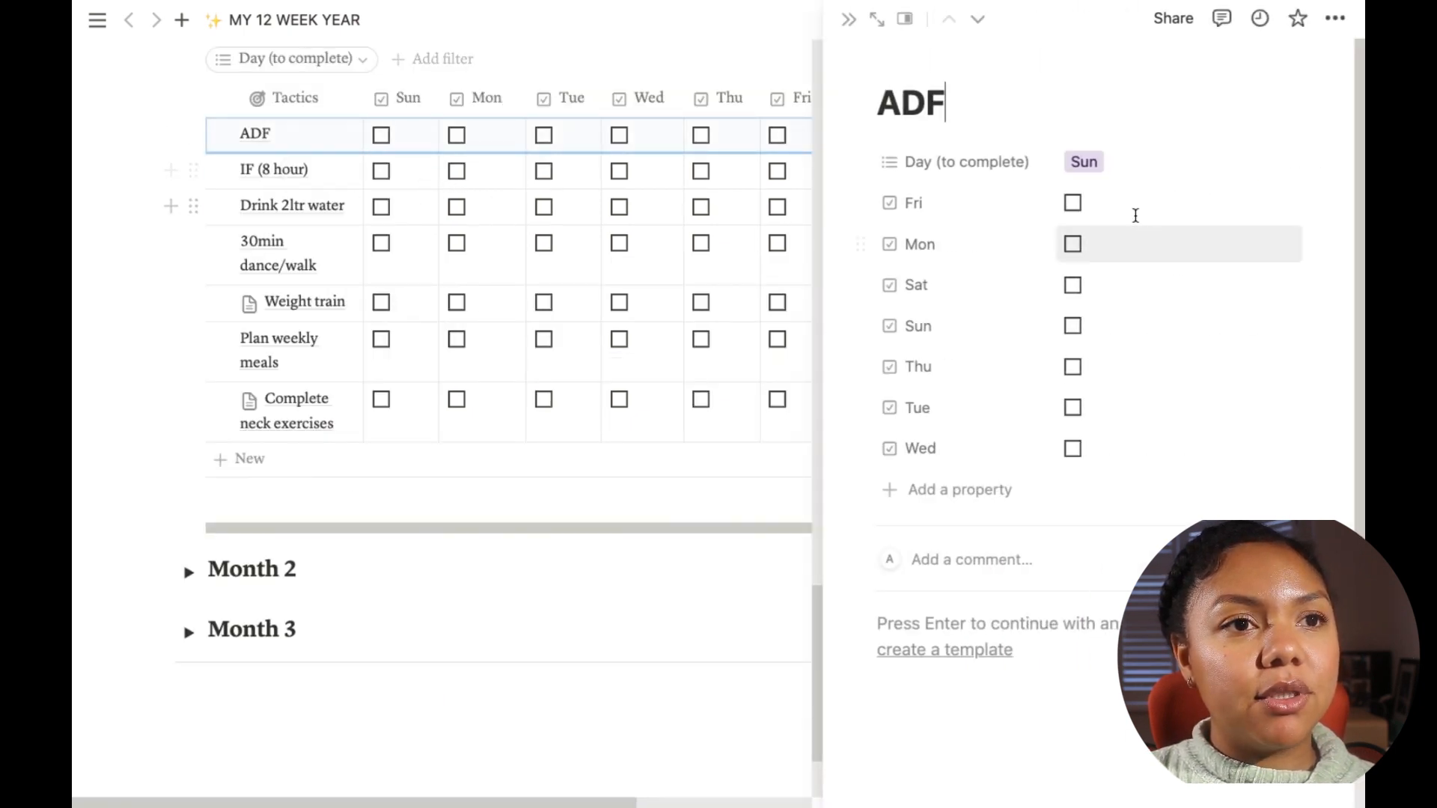
{"action": "left_click", "coordinate": [906, 168]}
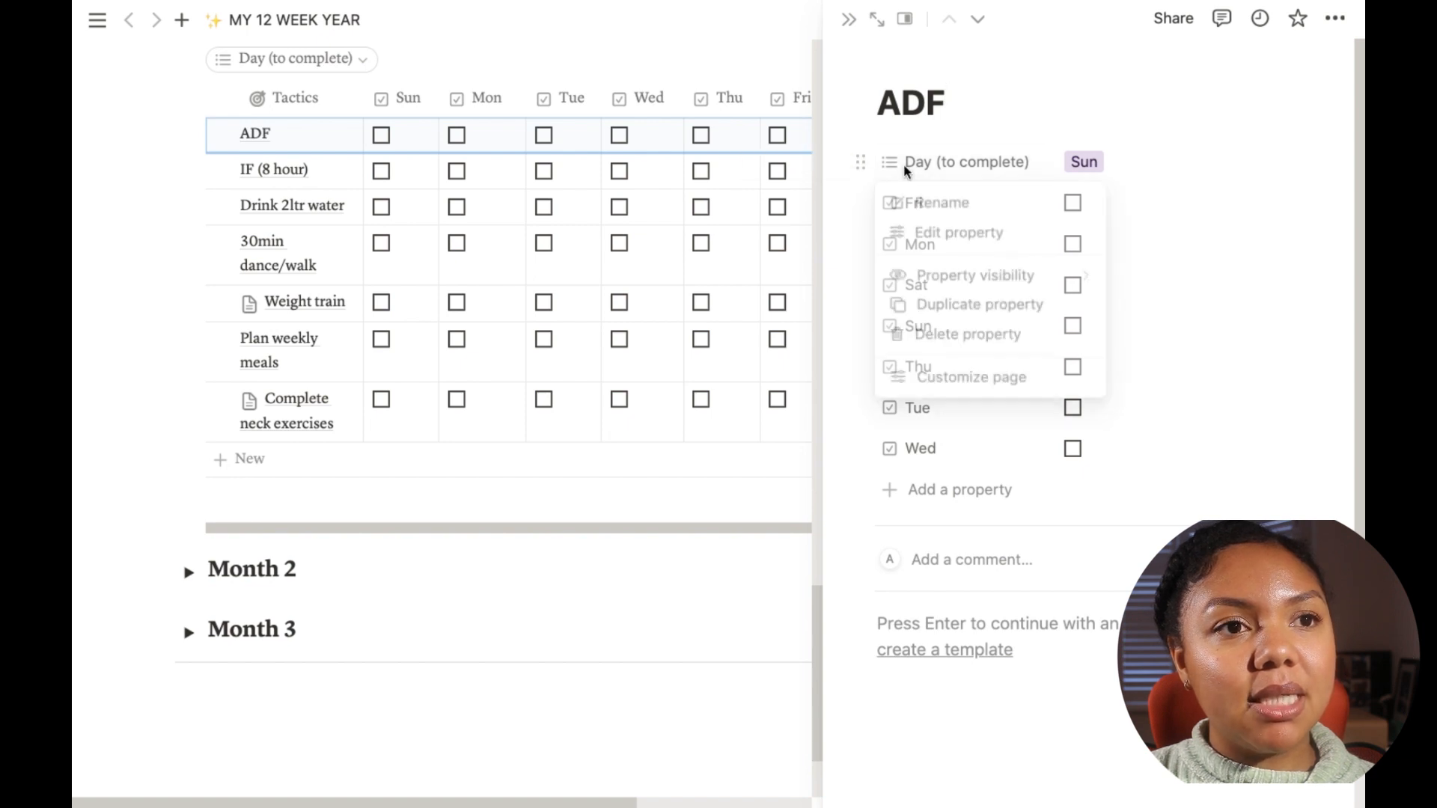
{"action": "left_click", "coordinate": [1091, 163]}
{"action": "left_click", "coordinate": [1097, 163]}
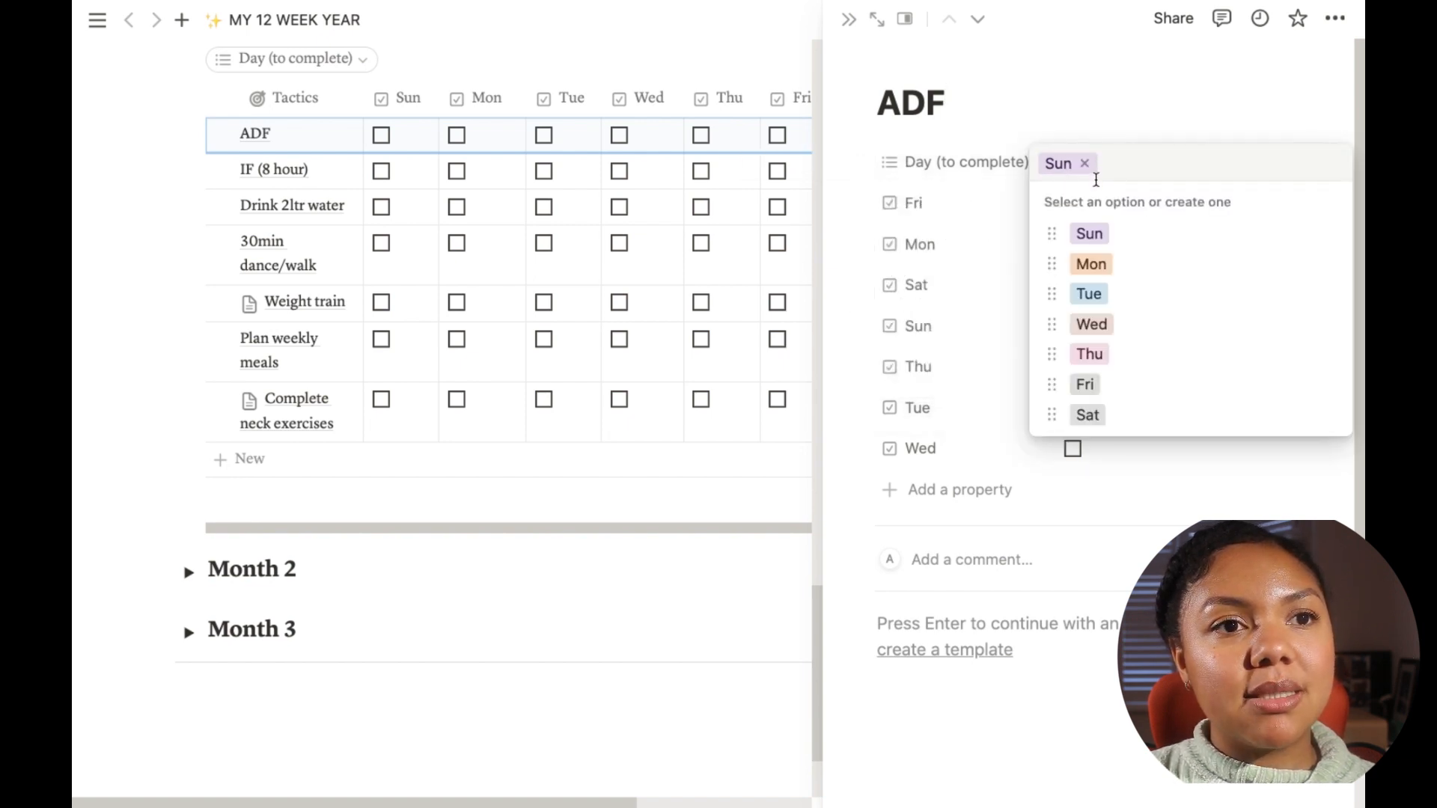
{"action": "left_click", "coordinate": [1083, 163]}
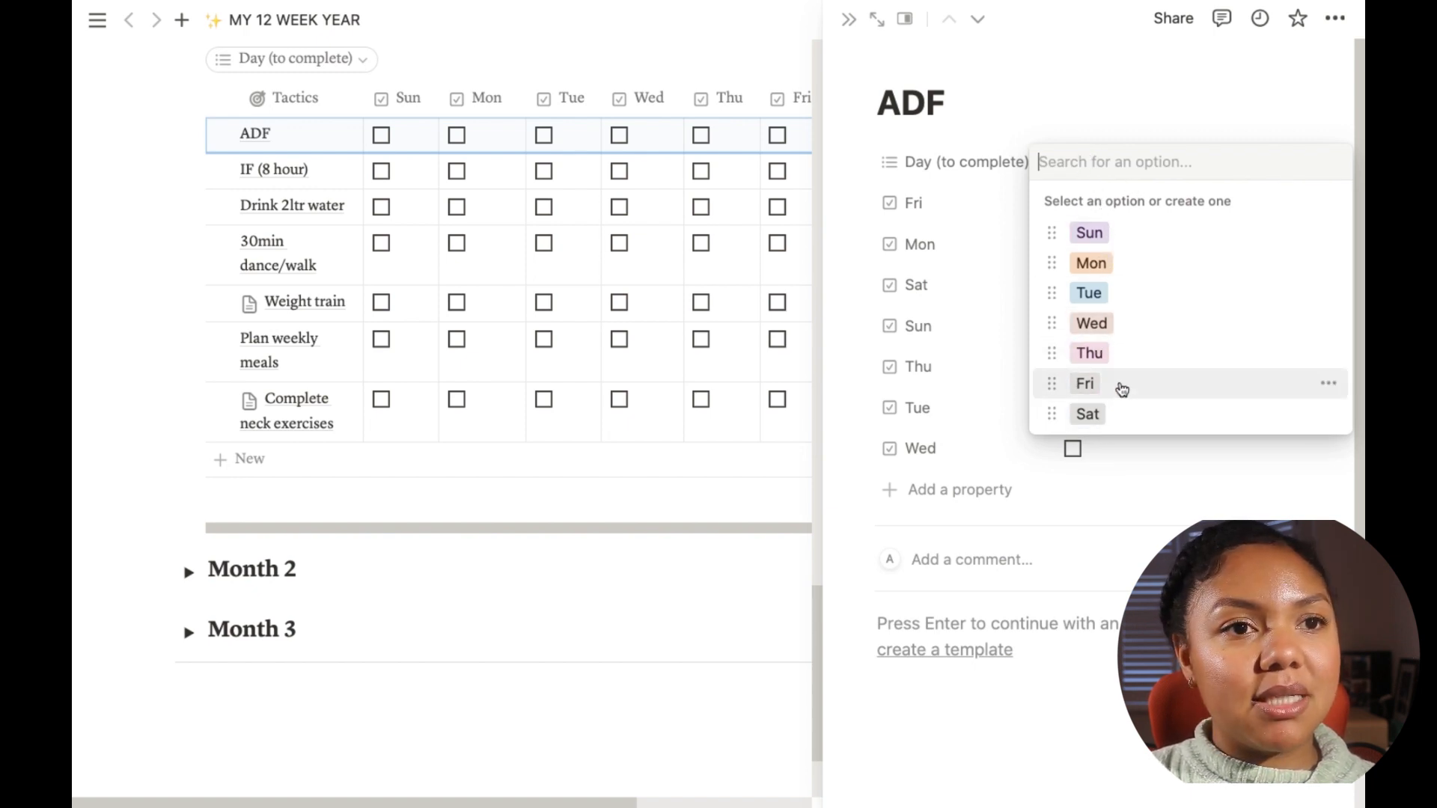
{"action": "left_click", "coordinate": [1129, 236]}
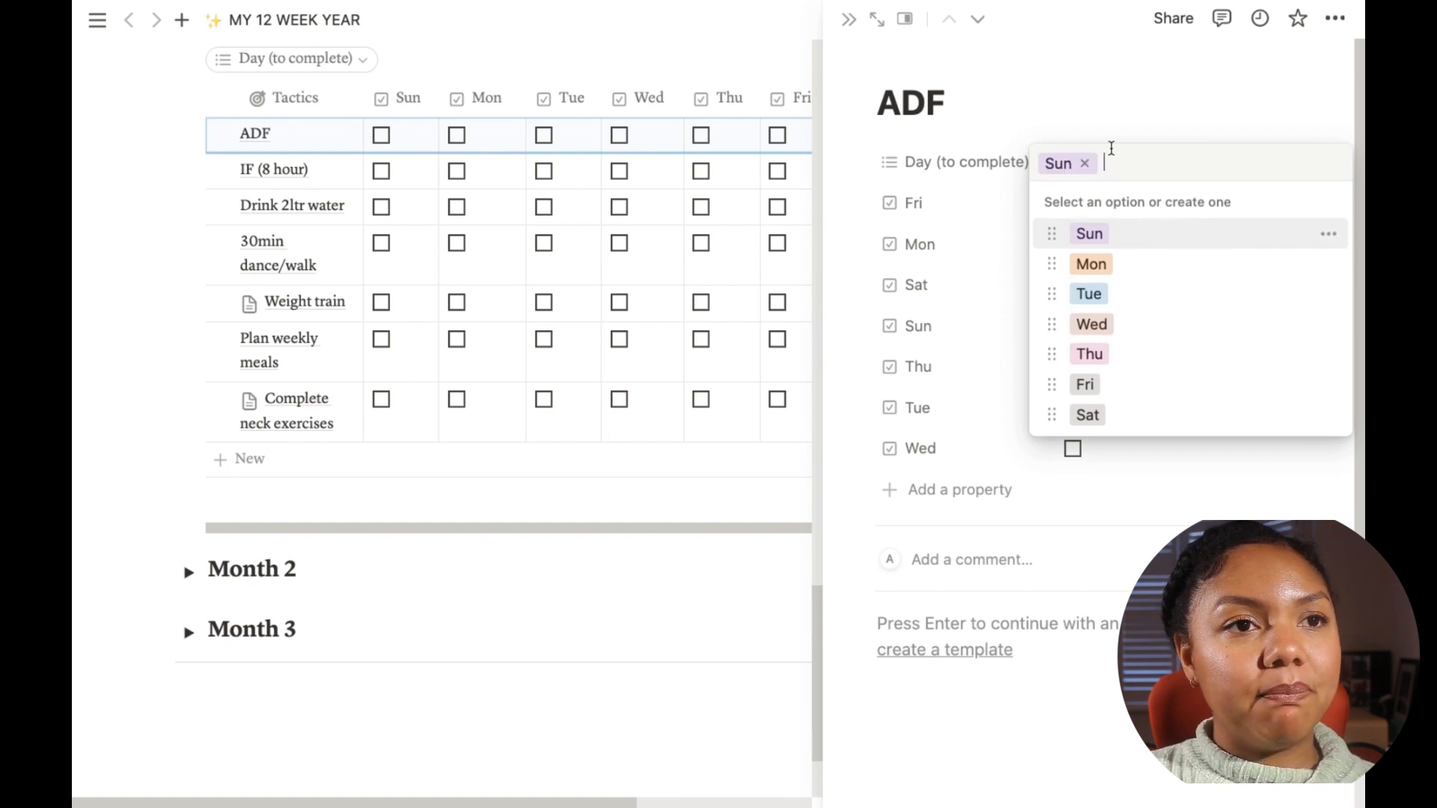
{"action": "left_click", "coordinate": [851, 28]}
{"action": "left_click", "coordinate": [851, 28]}
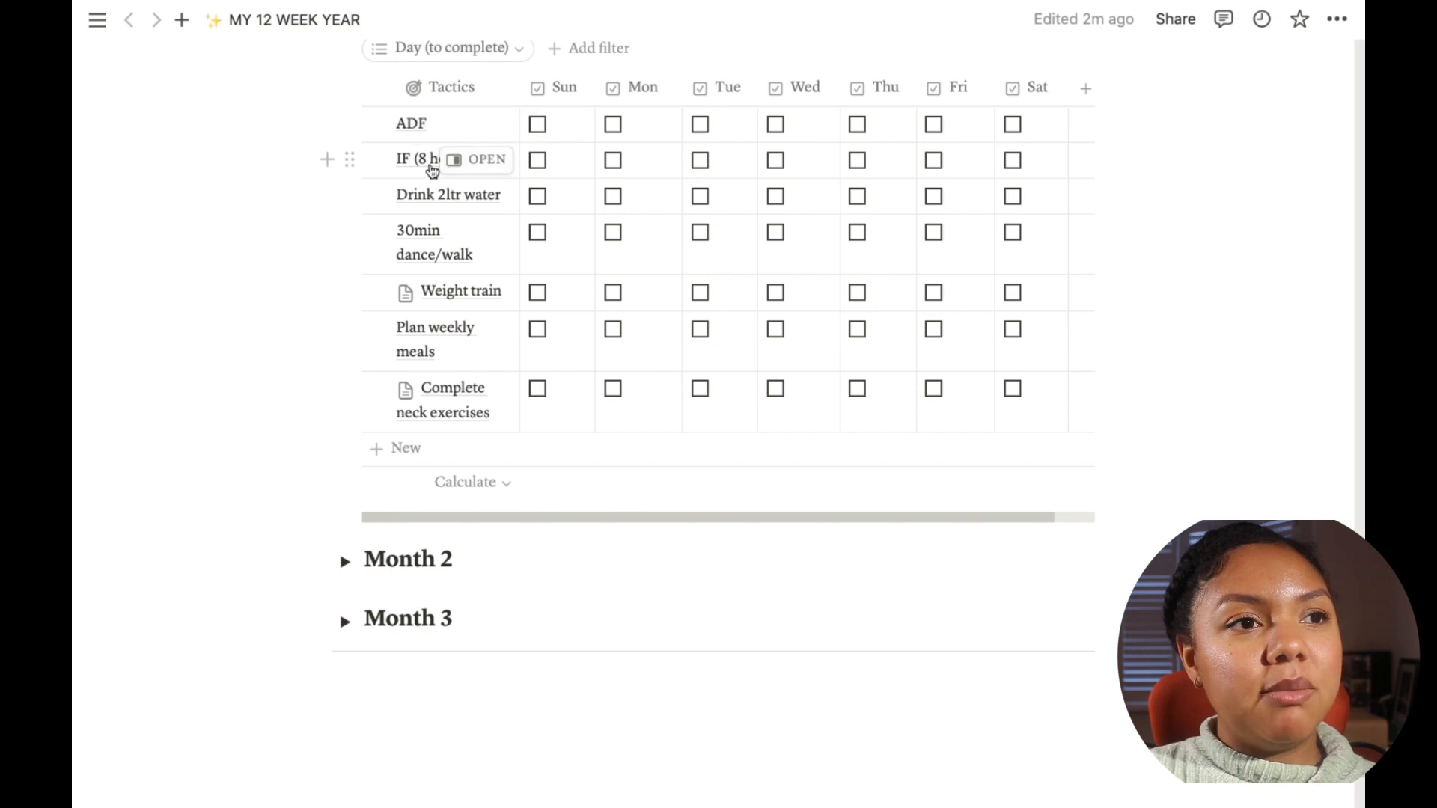
Step: Open the IF (8 hour) tactic to review which days it is assigned
{"action": "left_click", "coordinate": [483, 160]}
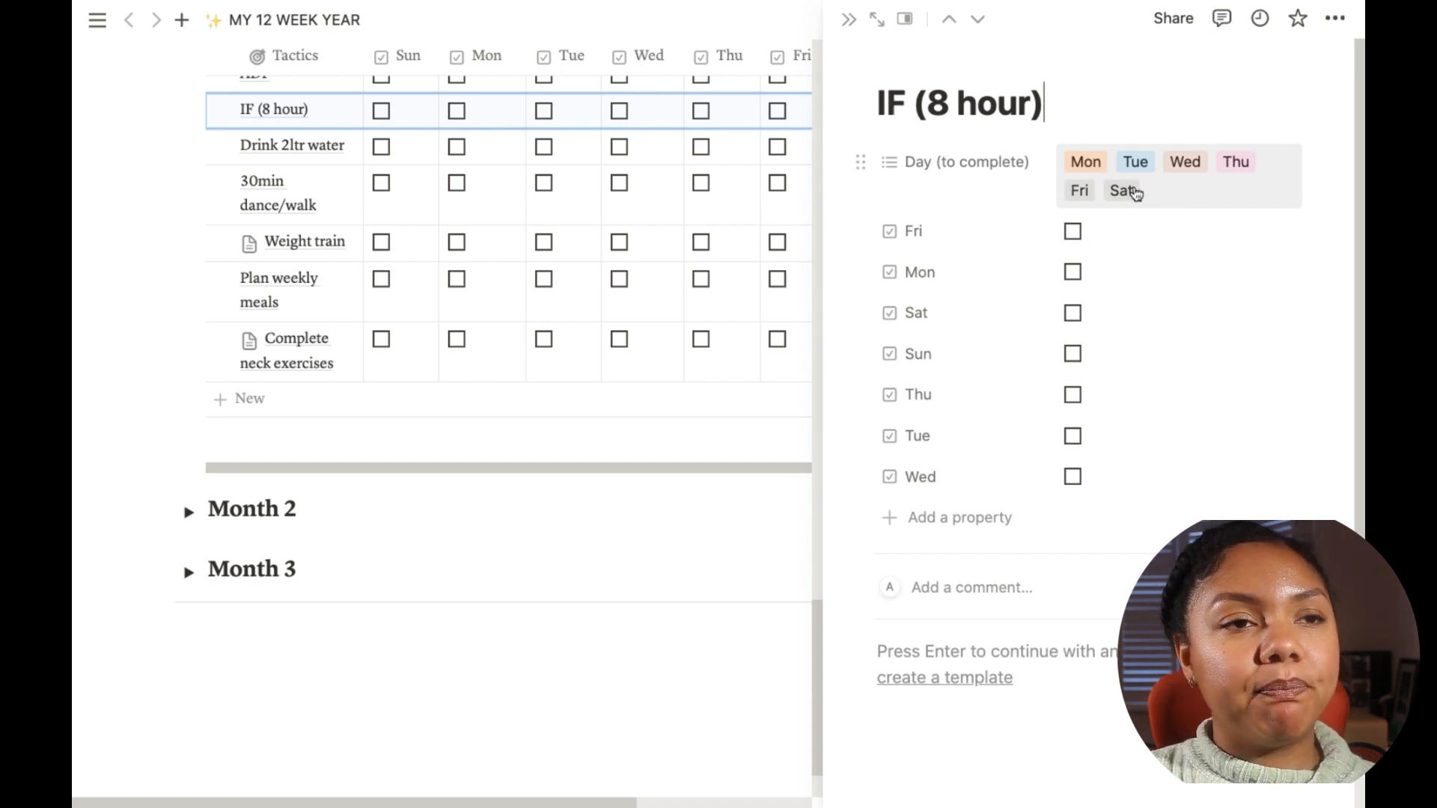
{"action": "left_click", "coordinate": [846, 19]}
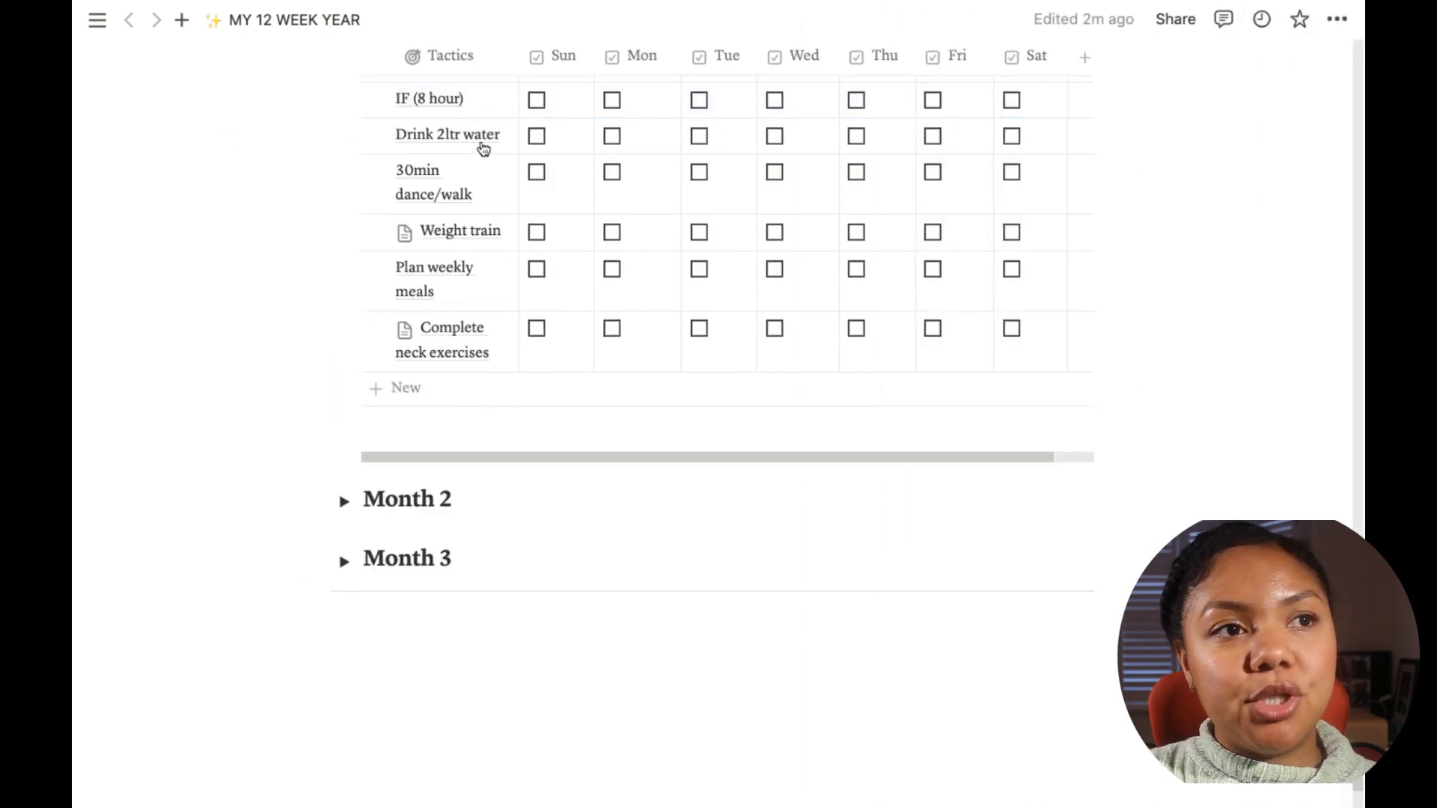
{"action": "scroll", "coordinate": [492, 262], "scroll_direction": "up", "scroll_amount": 1}
{"action": "scroll", "coordinate": [492, 262], "scroll_direction": "up", "scroll_amount": 1}
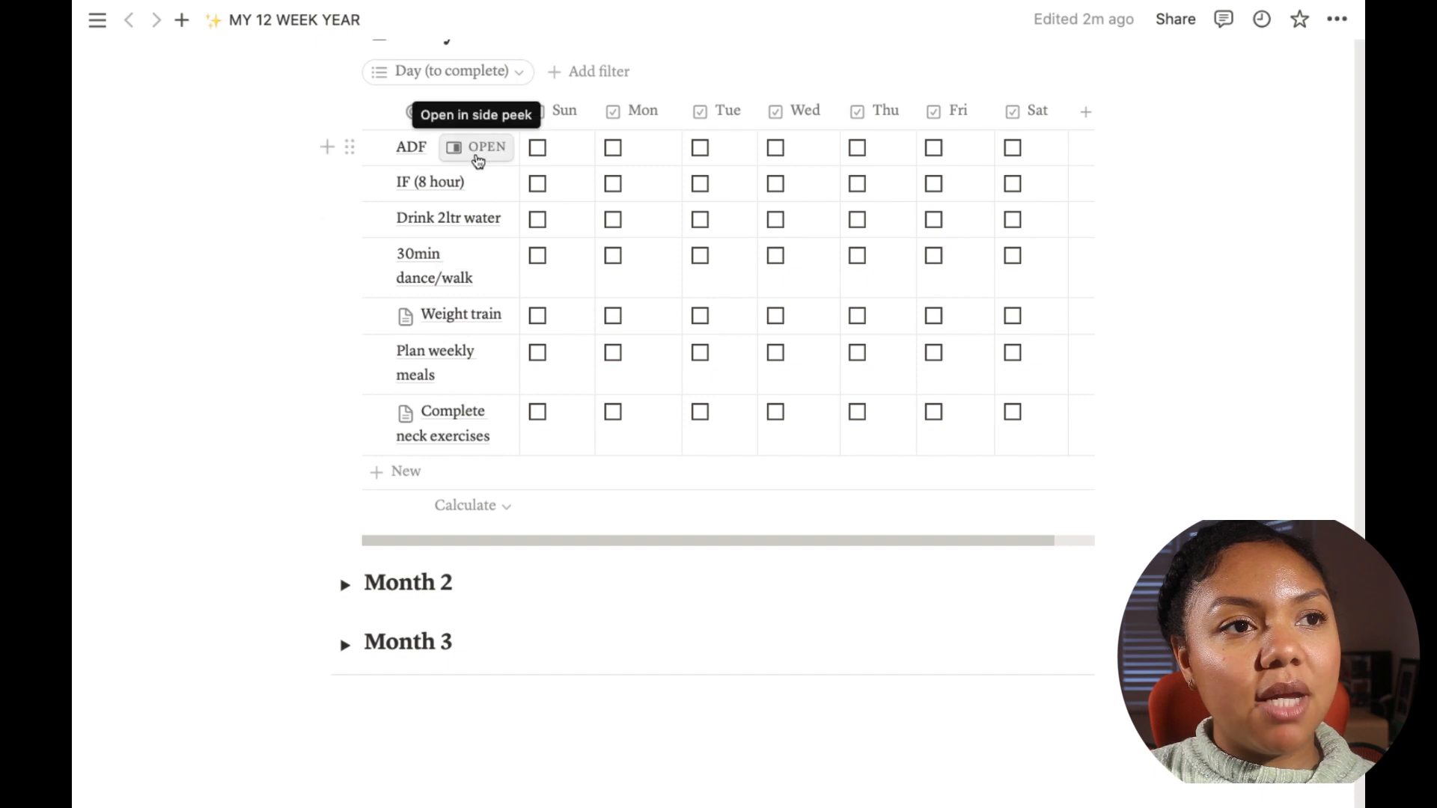
{"action": "scroll", "coordinate": [474, 183], "scroll_direction": "up", "scroll_amount": 1}
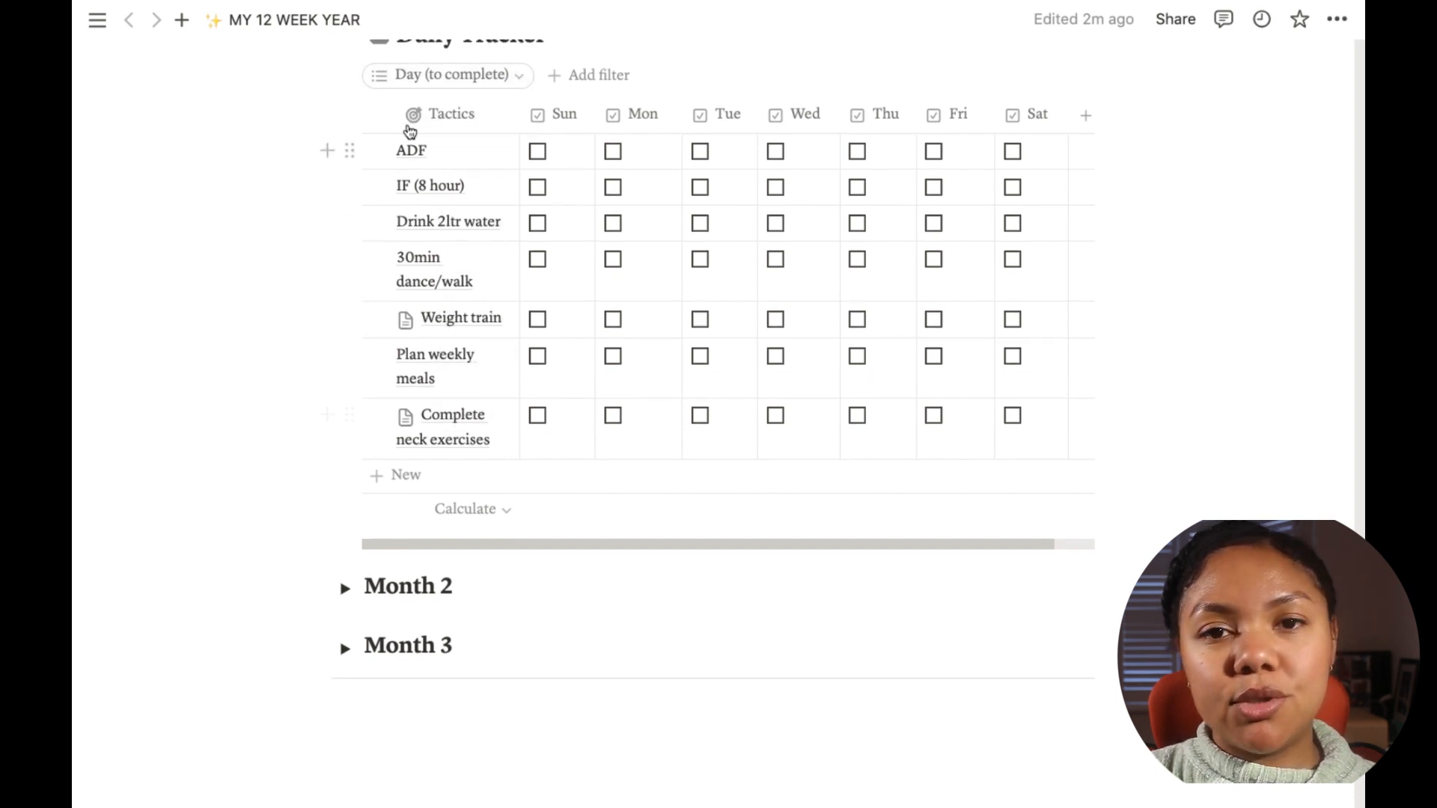
Step: Filter the Daily Tracker by Day (to complete) to show only Mon tactics
{"action": "left_click", "coordinate": [516, 77]}
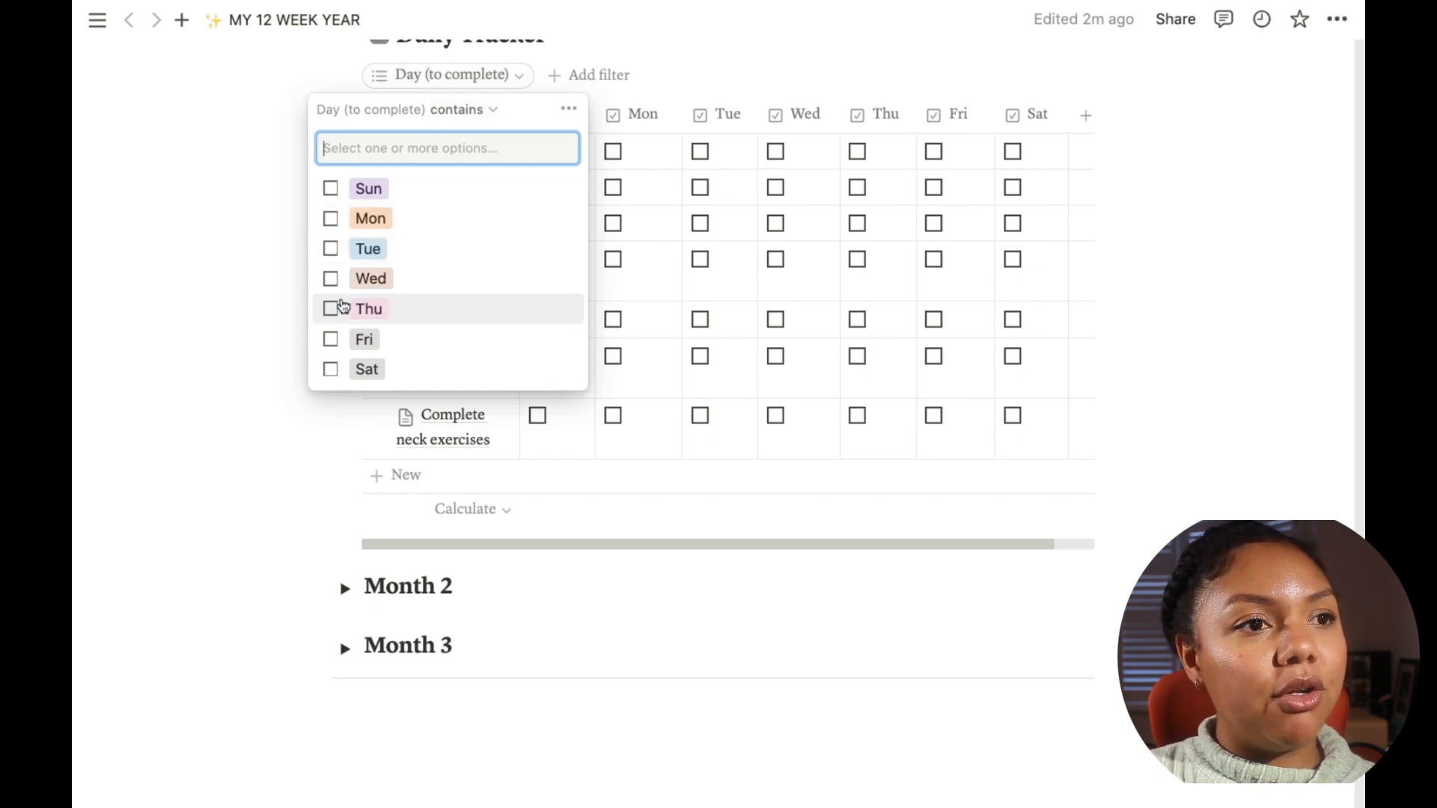
{"action": "left_click", "coordinate": [331, 343]}
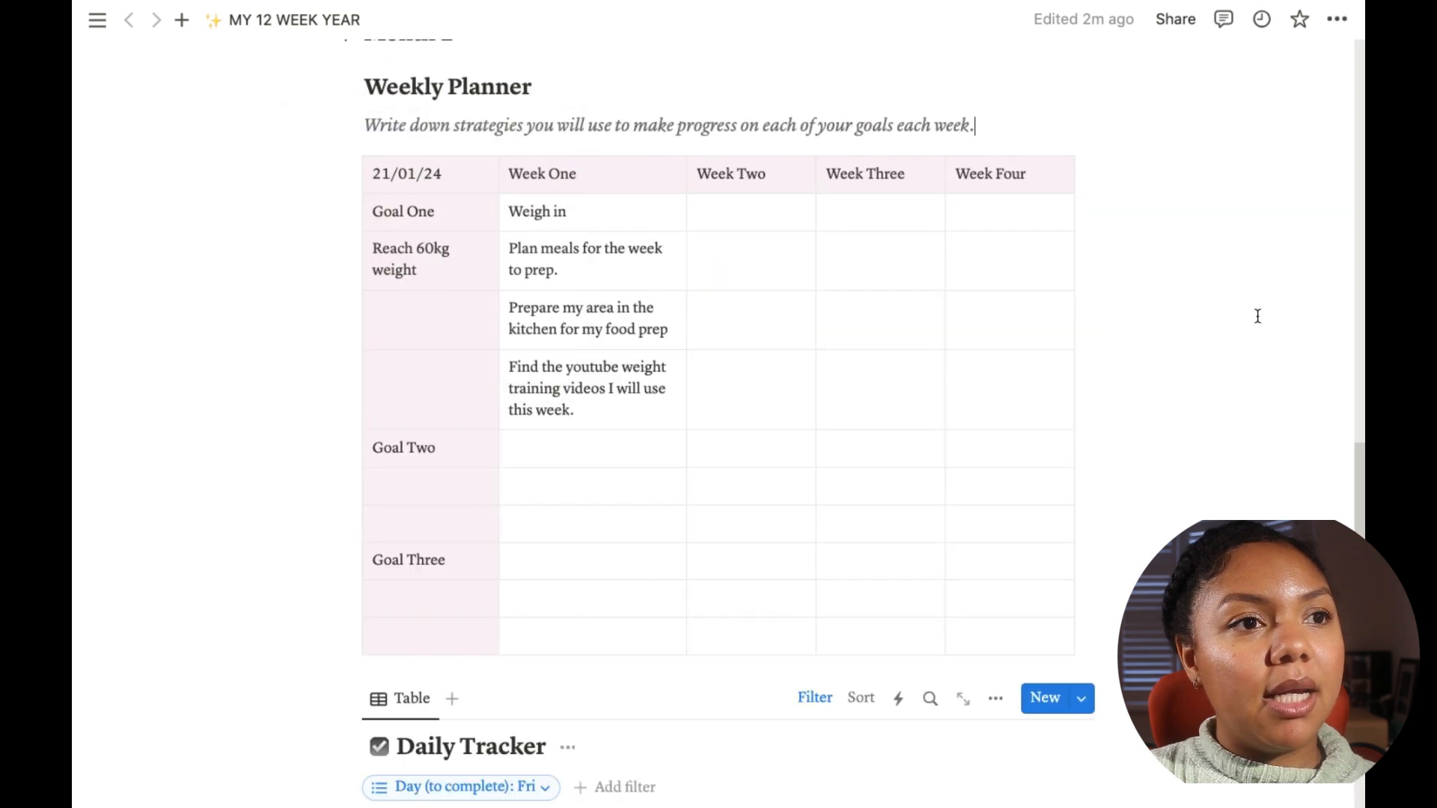
{"action": "scroll", "coordinate": [1101, 366], "scroll_direction": "down", "scroll_amount": 10}
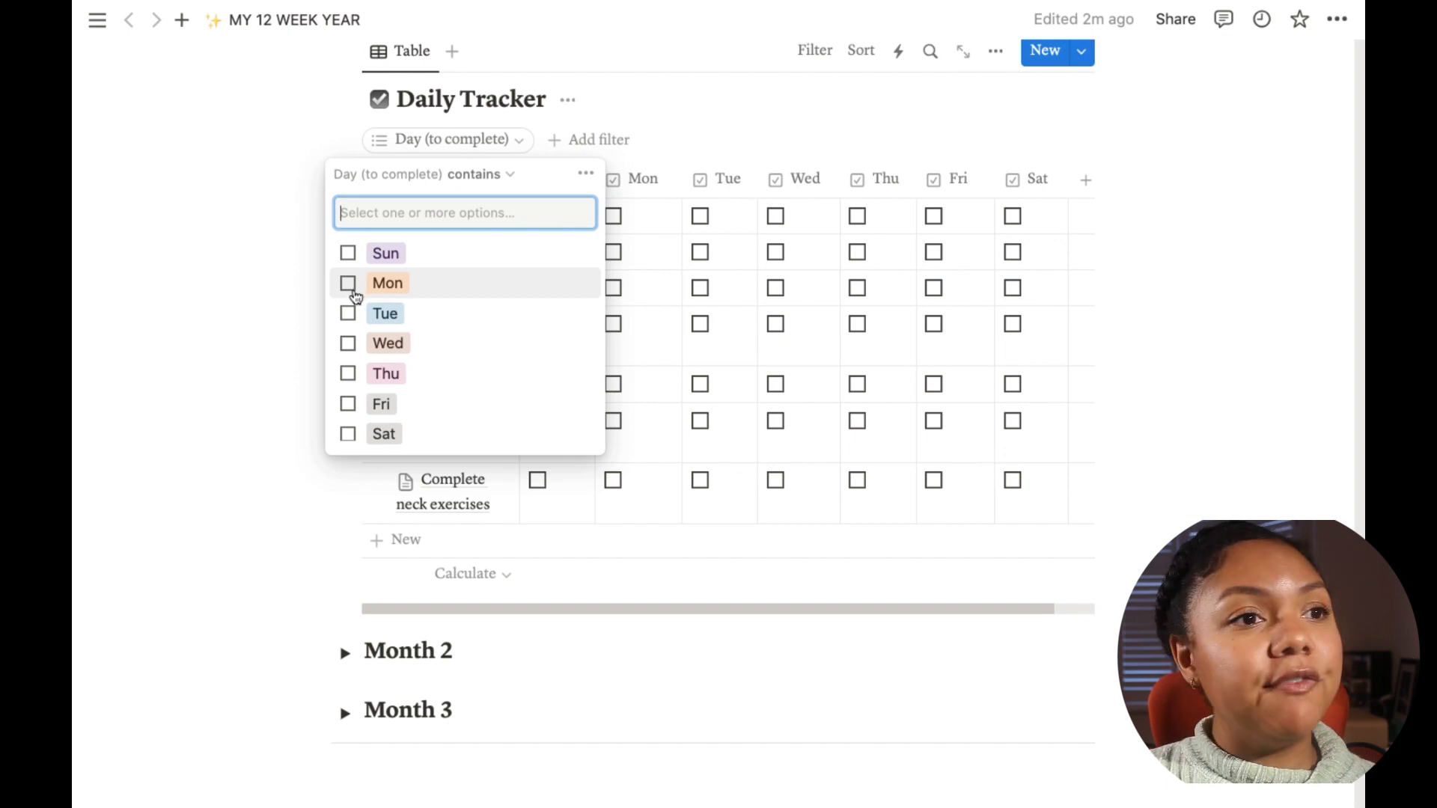
{"action": "left_click", "coordinate": [348, 285]}
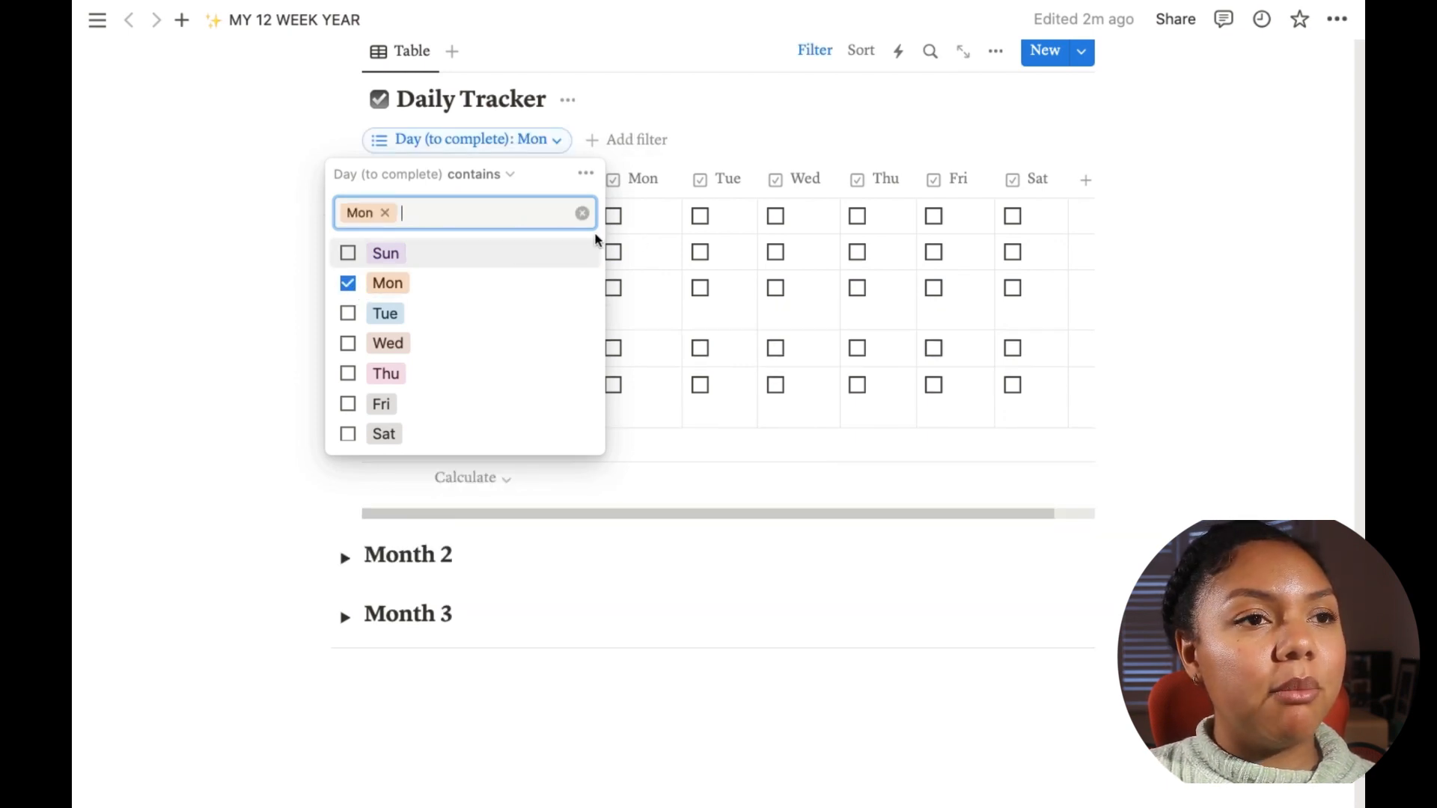
{"action": "left_click", "coordinate": [313, 150]}
Step: Clear the Daily Tracker's Day (to complete) filter selection
{"action": "scroll", "coordinate": [292, 146], "scroll_direction": "up", "scroll_amount": 8}
{"action": "scroll", "coordinate": [704, 234], "scroll_direction": "down", "scroll_amount": 10}
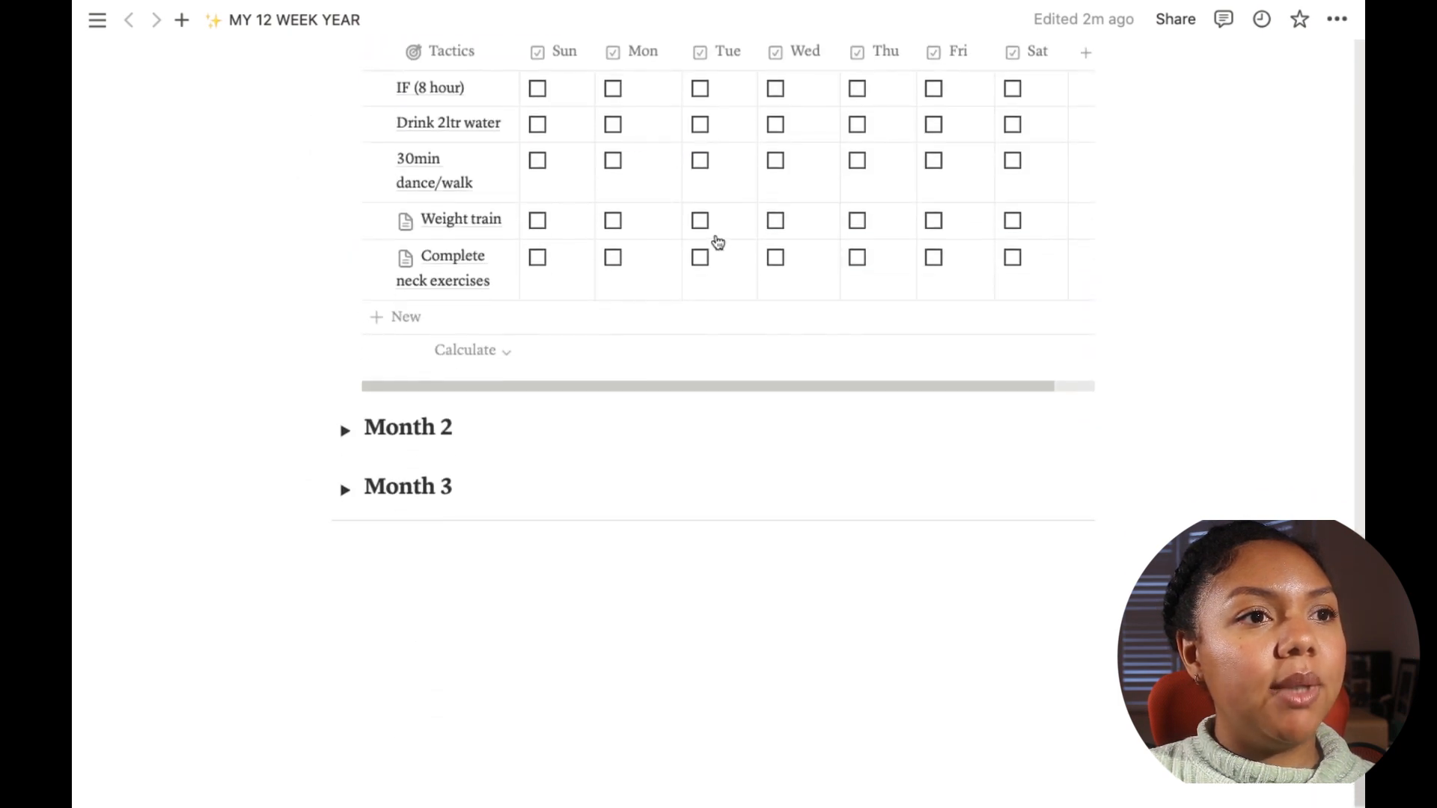
{"action": "scroll", "coordinate": [704, 246], "scroll_direction": "up", "scroll_amount": 1}
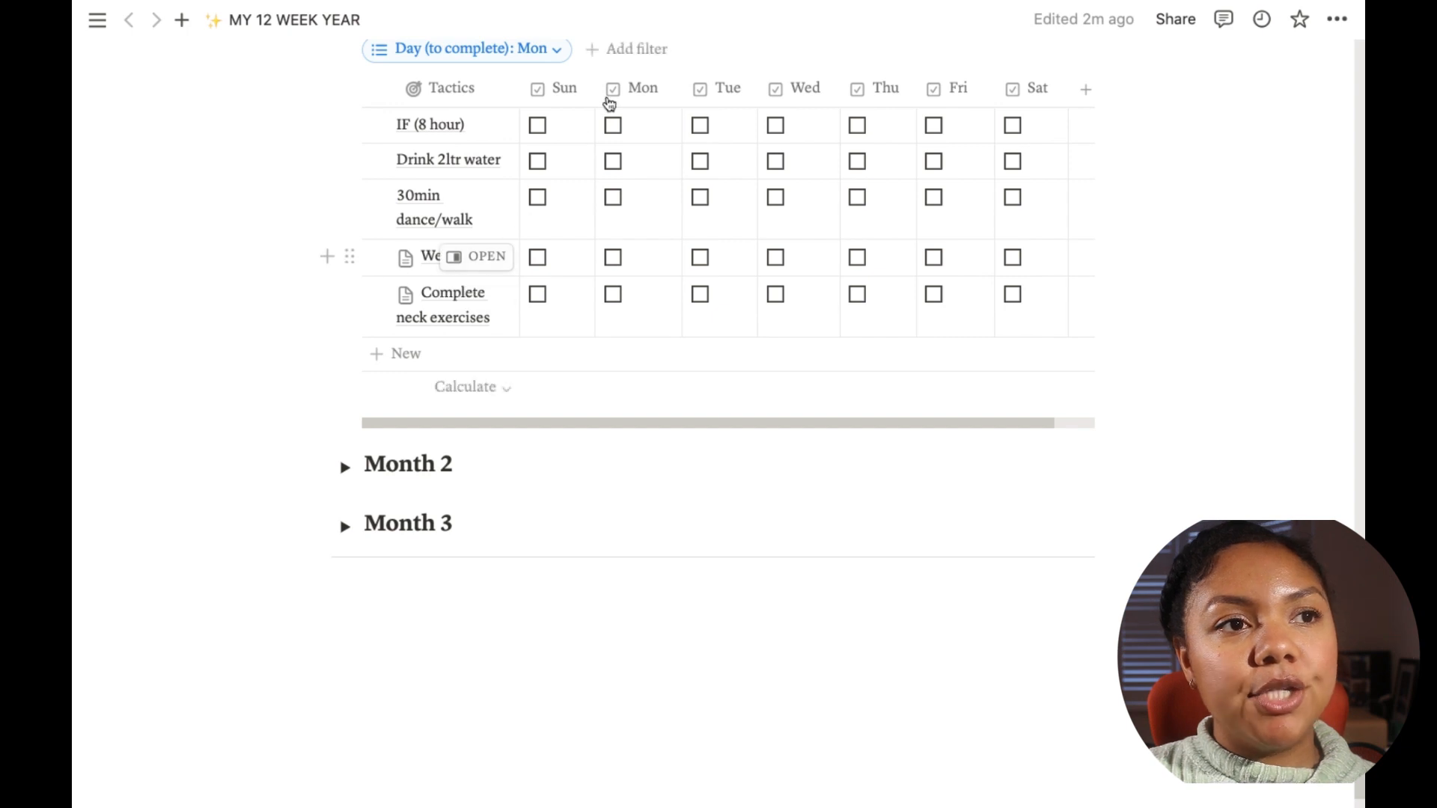
{"action": "left_click", "coordinate": [545, 53]}
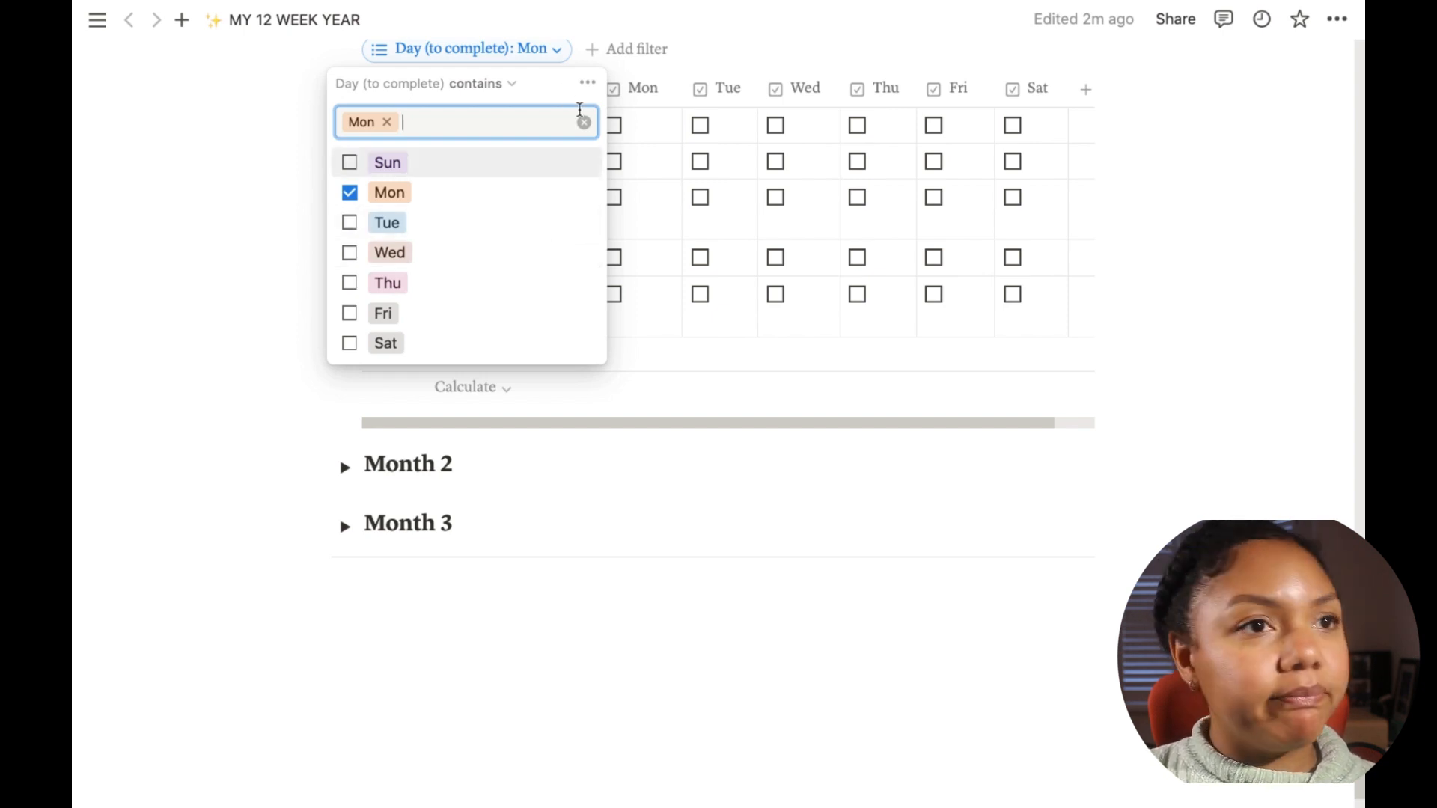
{"action": "left_click", "coordinate": [585, 123]}
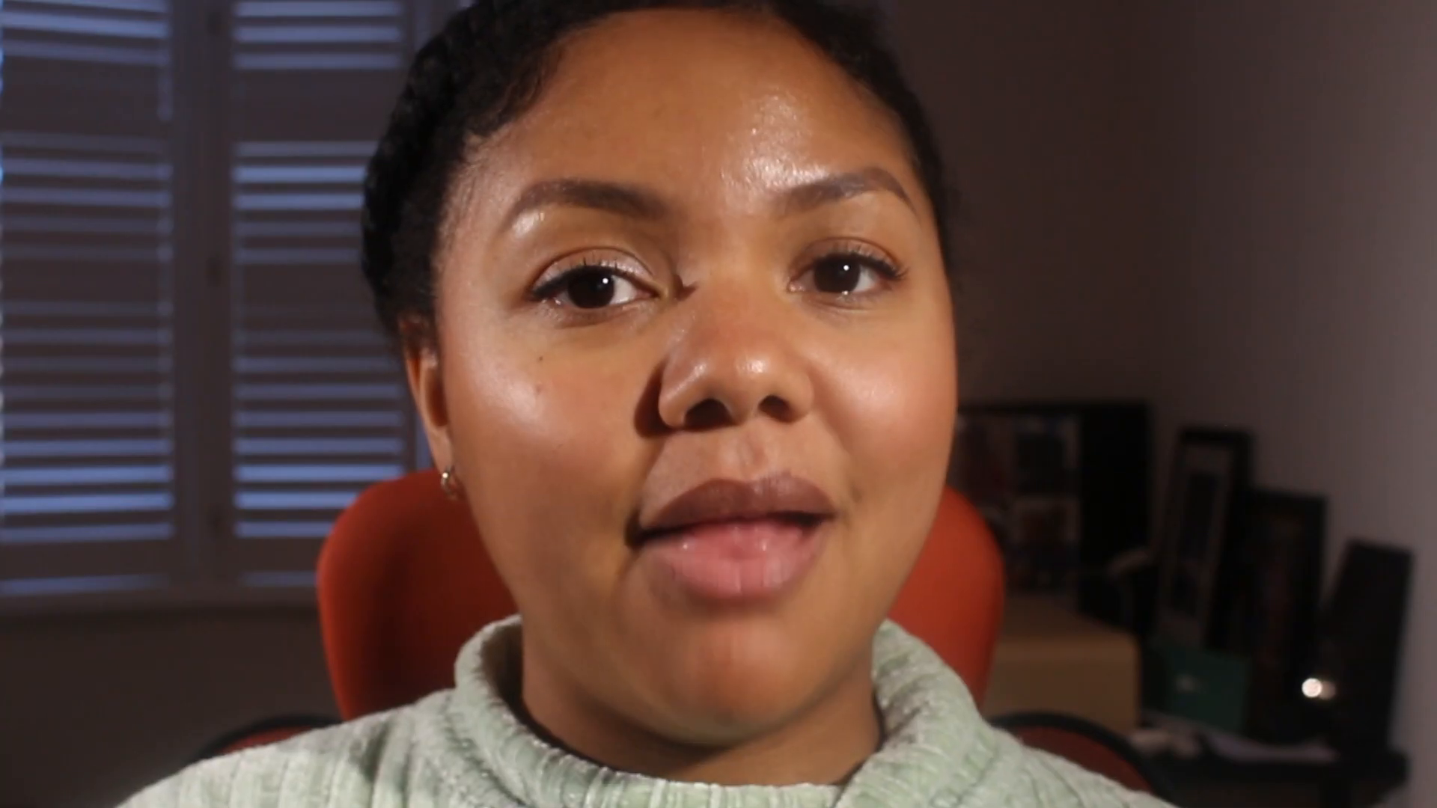